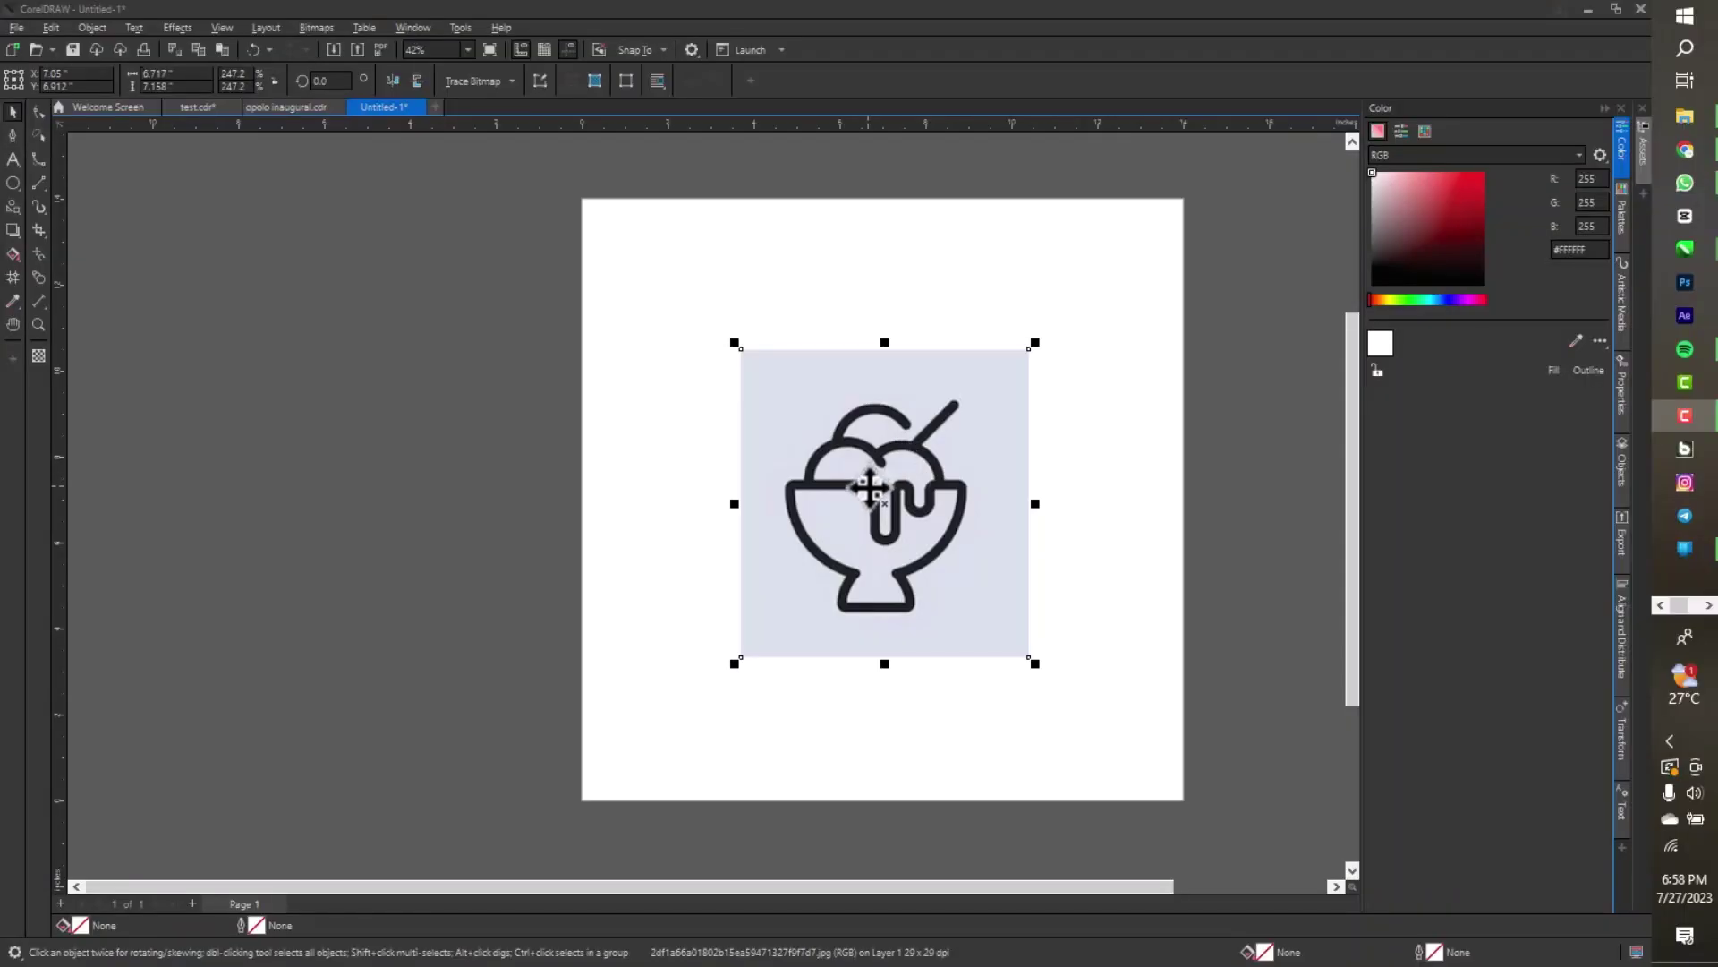
Draw a test circle over the ice cream sketch, adjust it, then delete it
{"action": "key", "text": "shift+F2"}
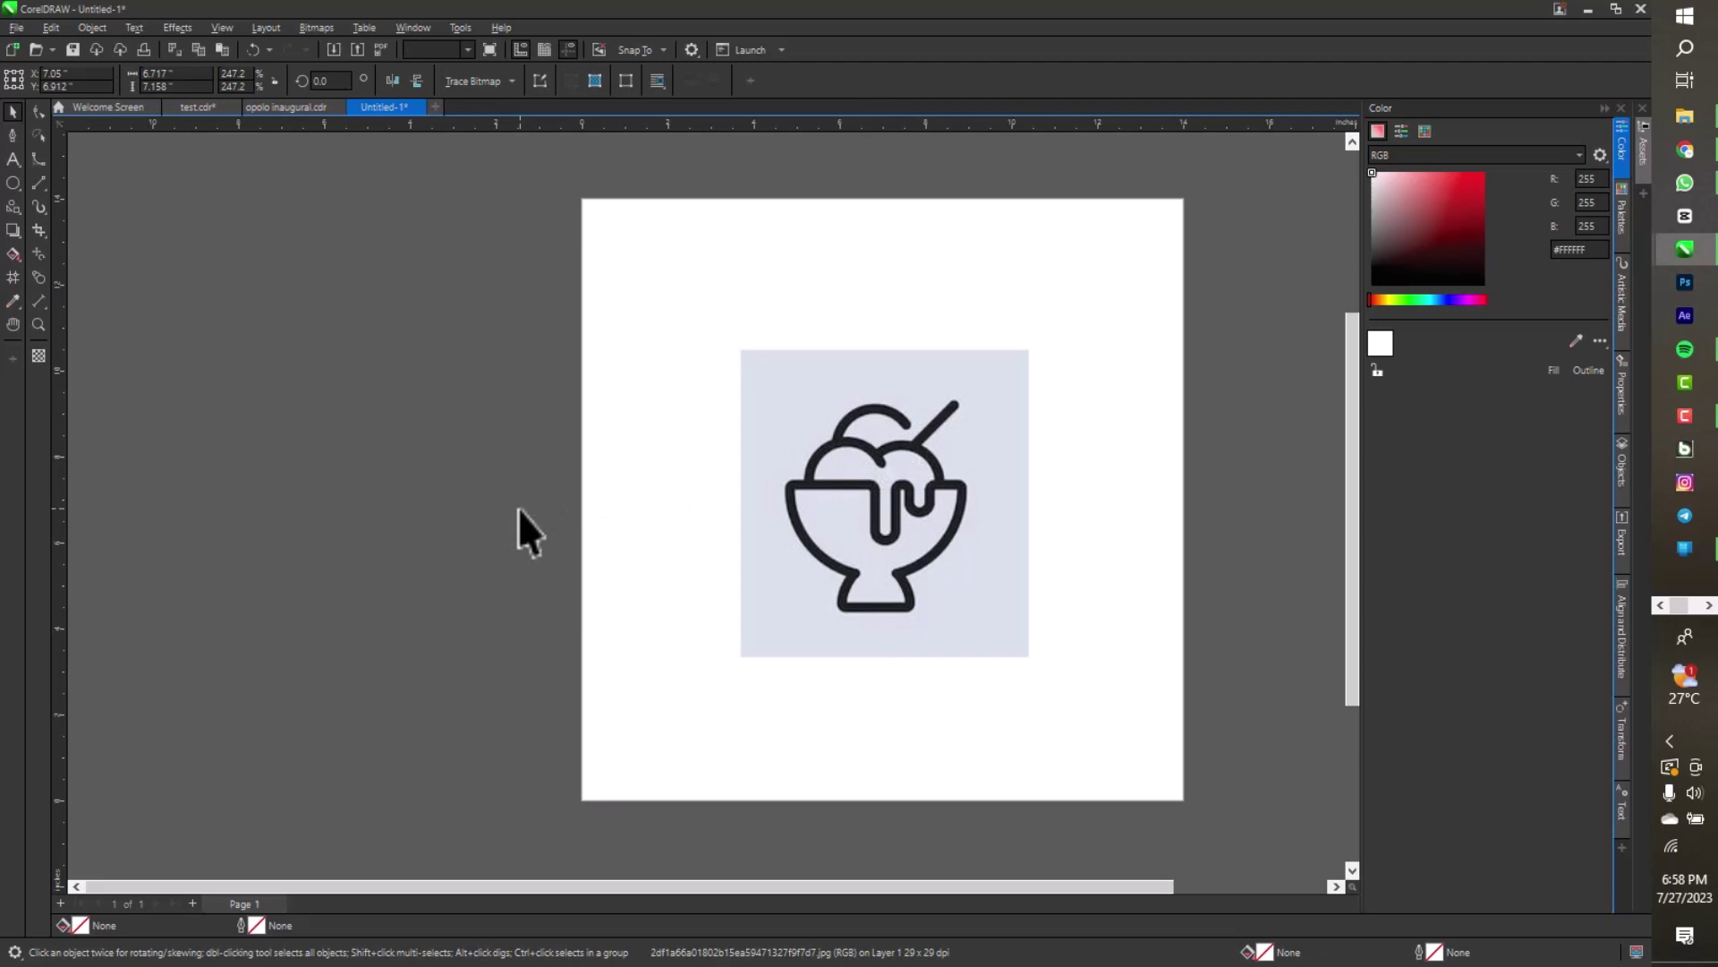
{"action": "key", "text": "Escape"}
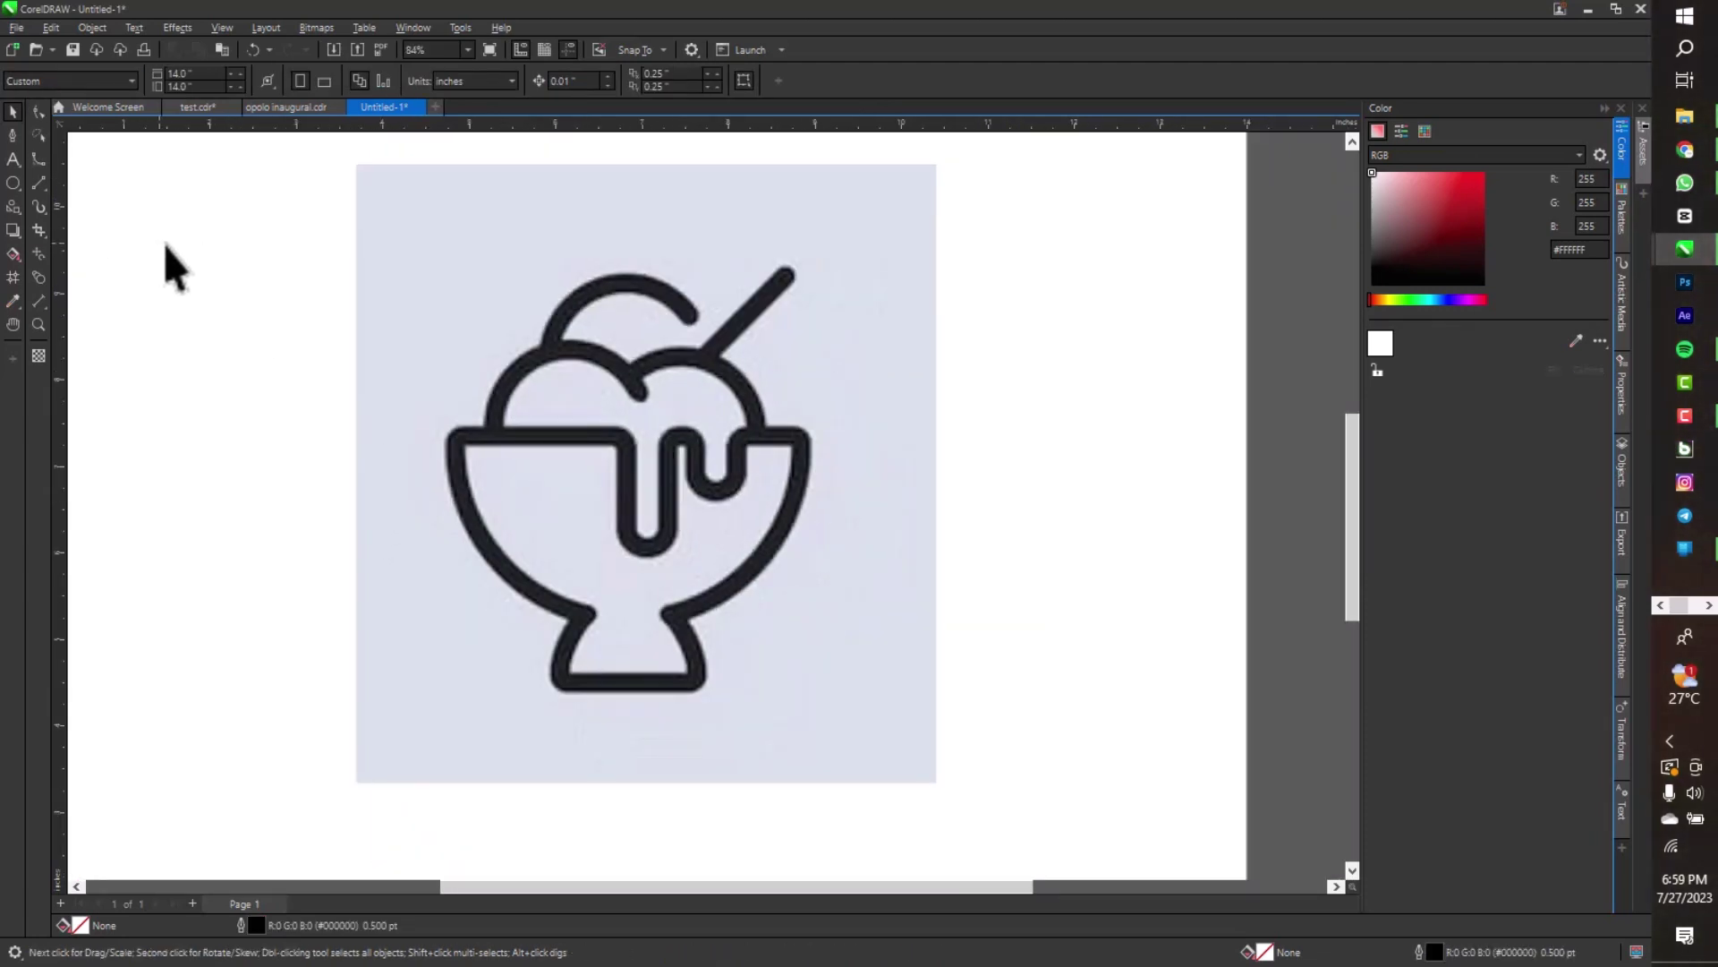
{"action": "scroll", "coordinate": [168, 244], "scroll_direction": "down", "scroll_amount": 1}
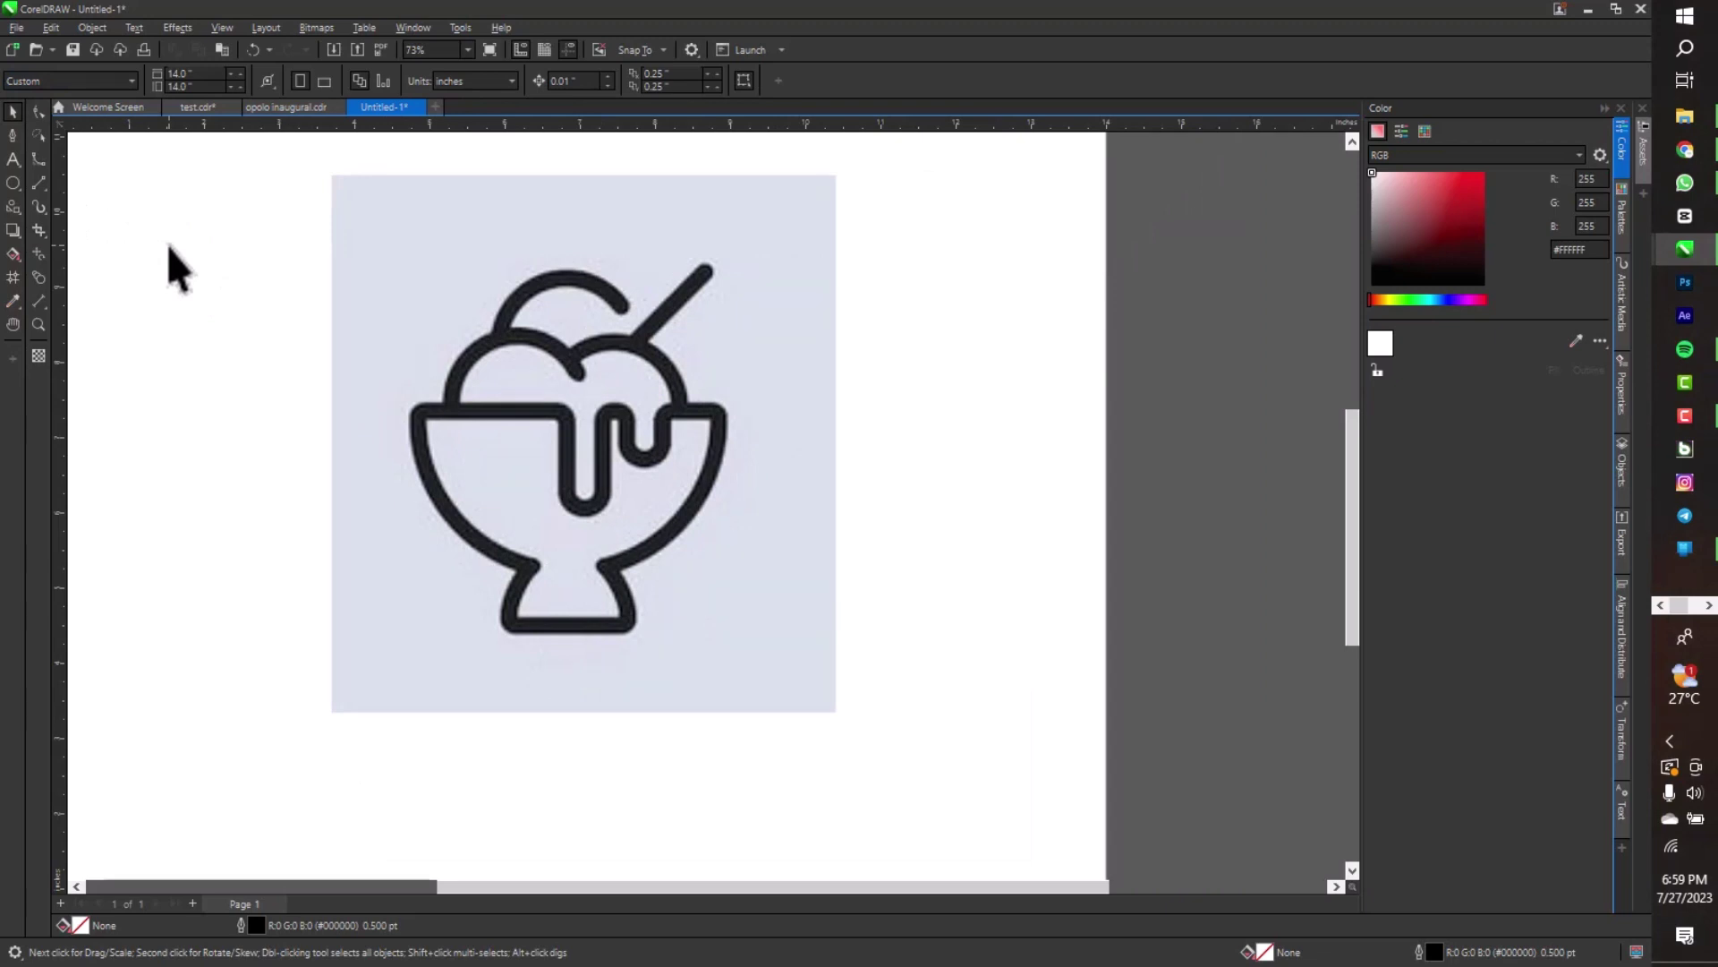
{"action": "scroll", "coordinate": [167, 245], "scroll_direction": "left", "scroll_amount": 2}
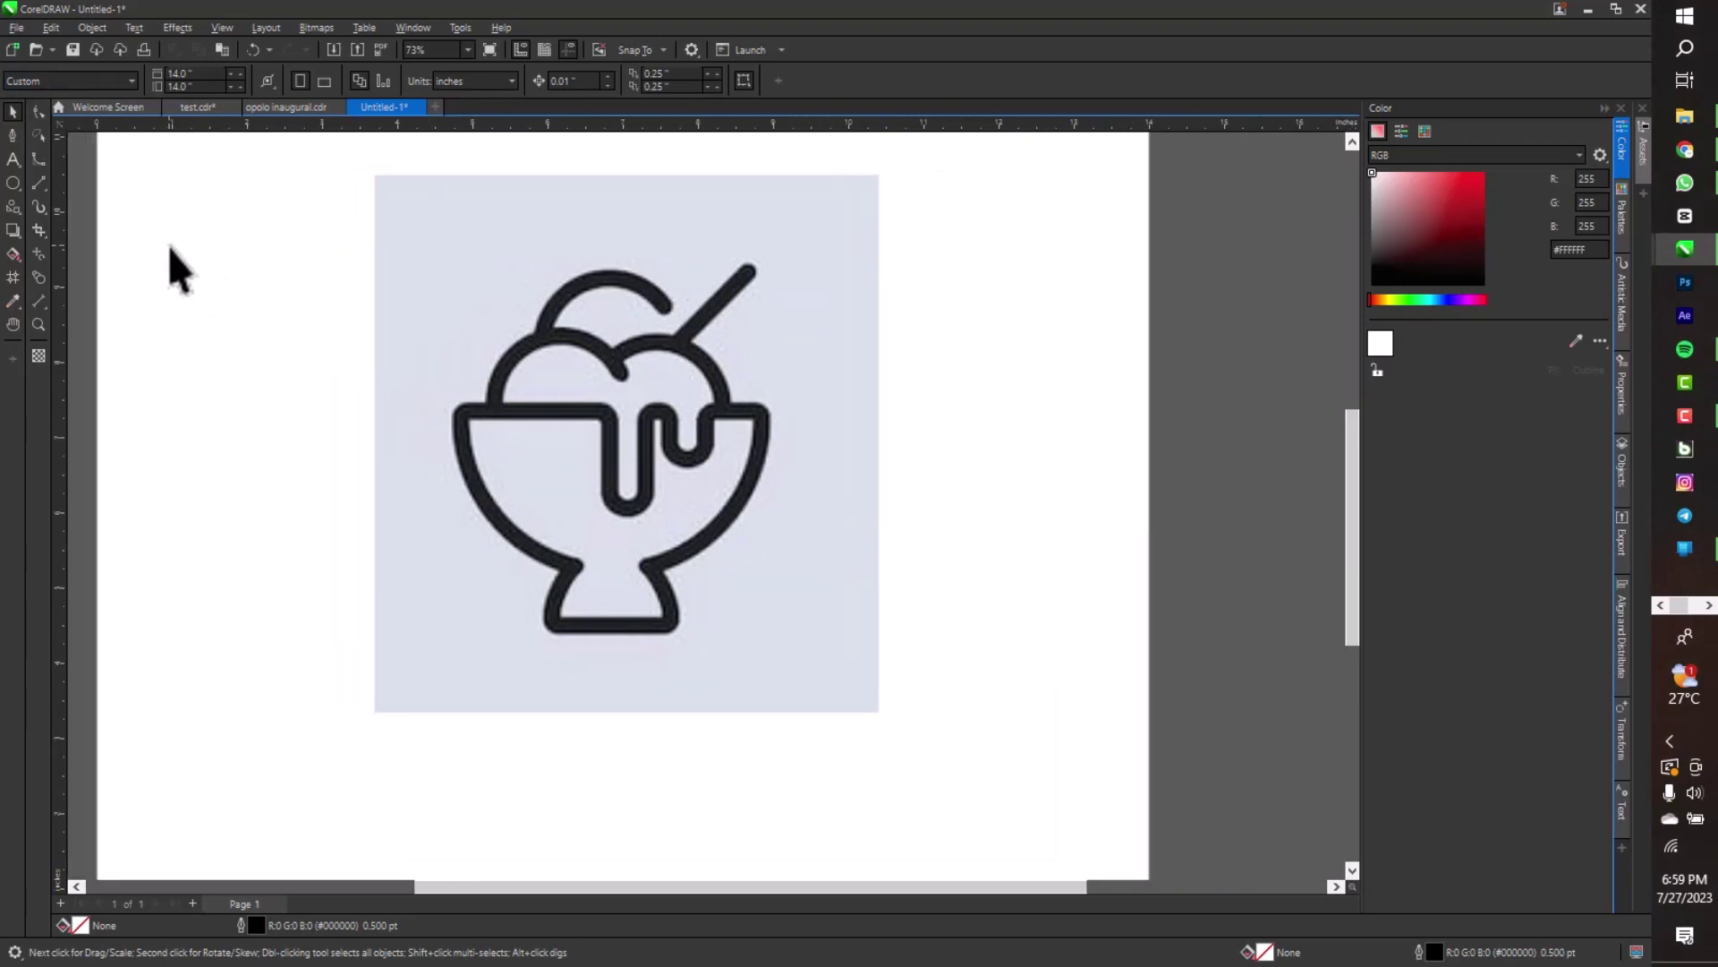
{"action": "left_click", "coordinate": [13, 182]}
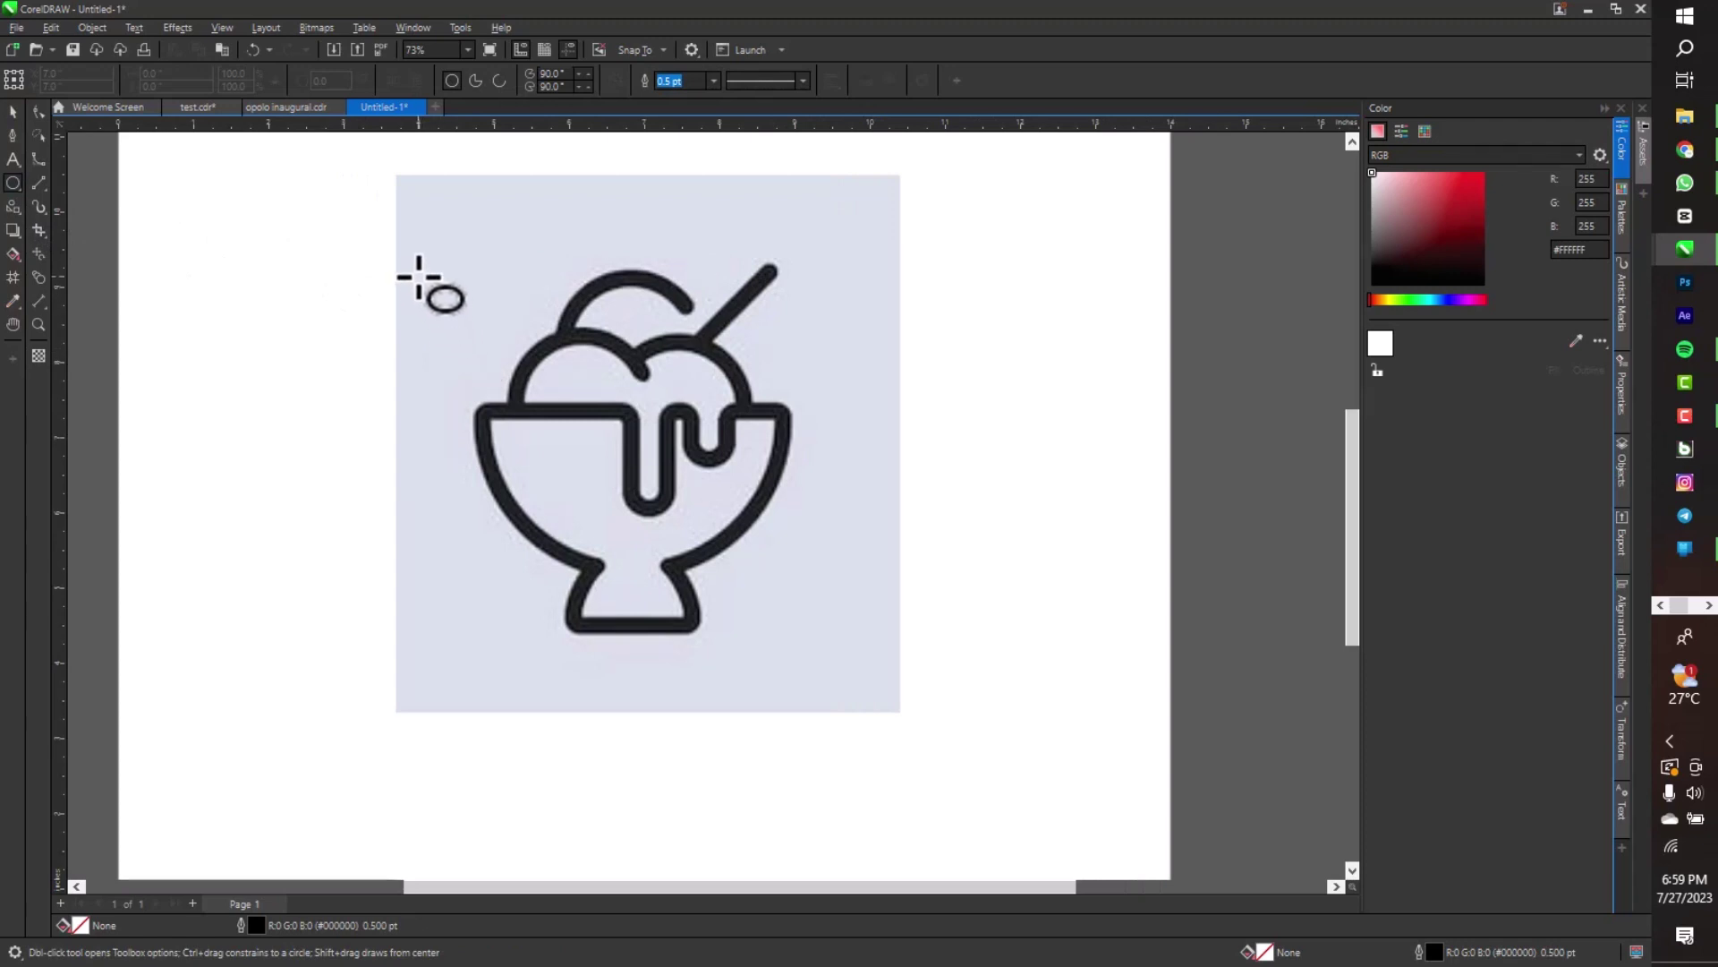
{"action": "left_click_drag", "start_coordinate": [415, 272], "coordinate": [824, 660]}
{"action": "key", "text": "space"}
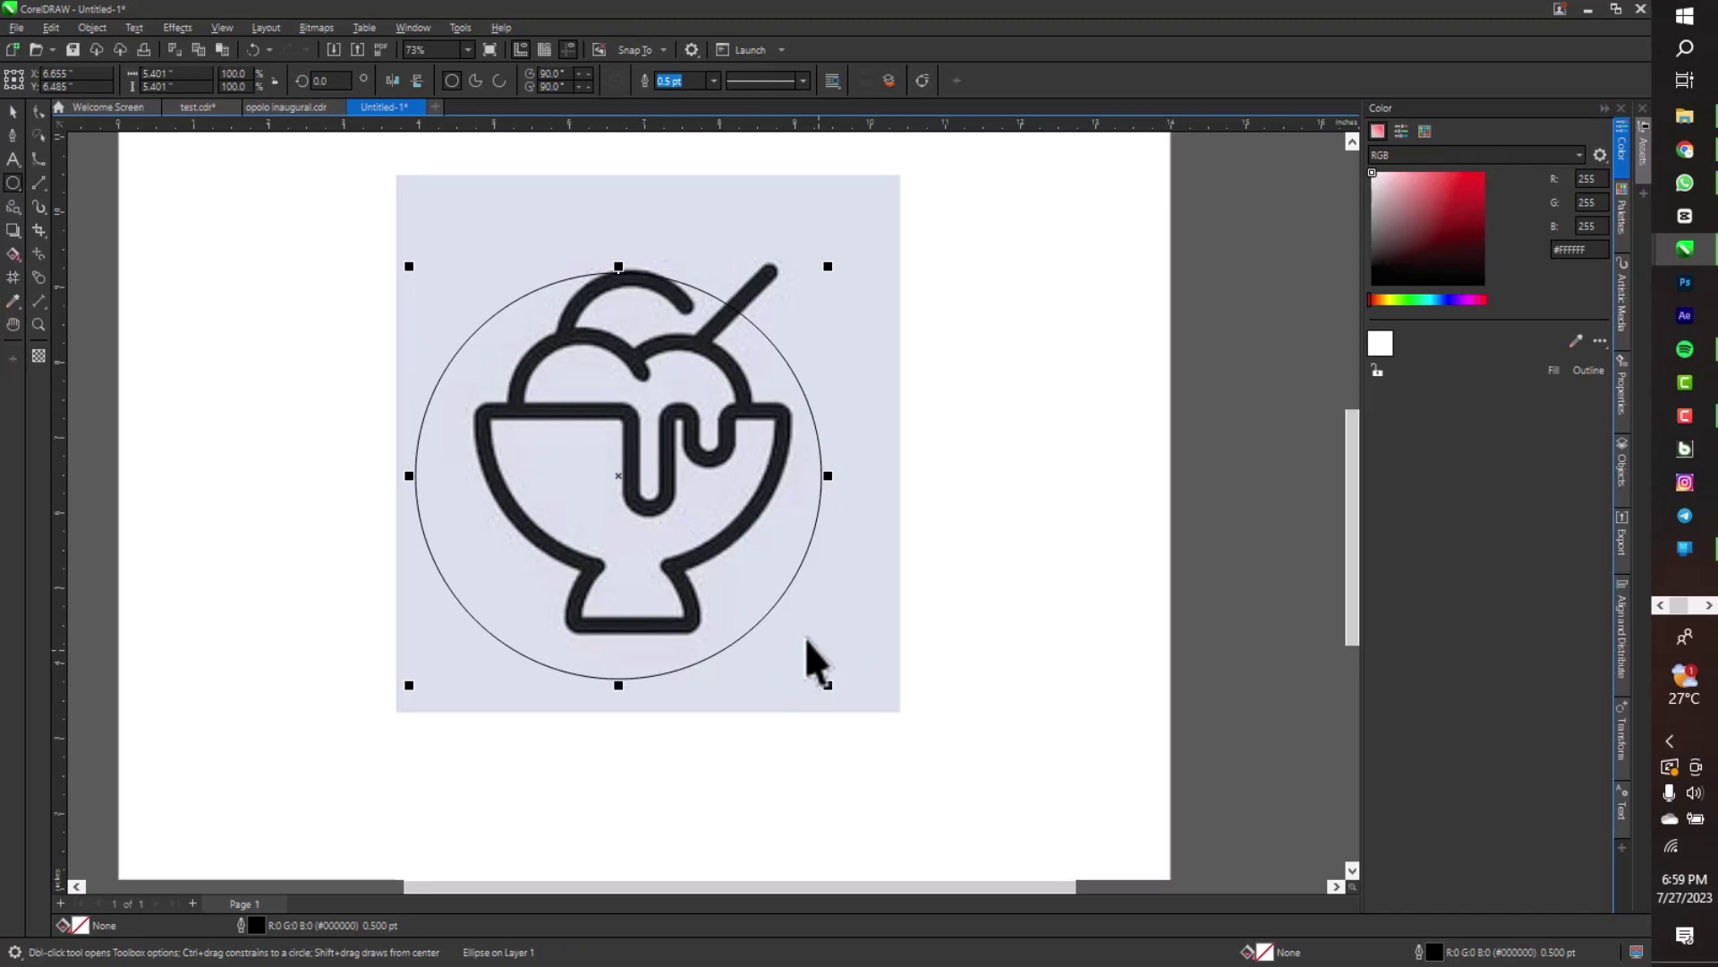
{"action": "left_click_drag", "start_coordinate": [620, 475], "coordinate": [630, 371]}
{"action": "left_click_drag", "start_coordinate": [836, 370], "coordinate": [803, 376]}
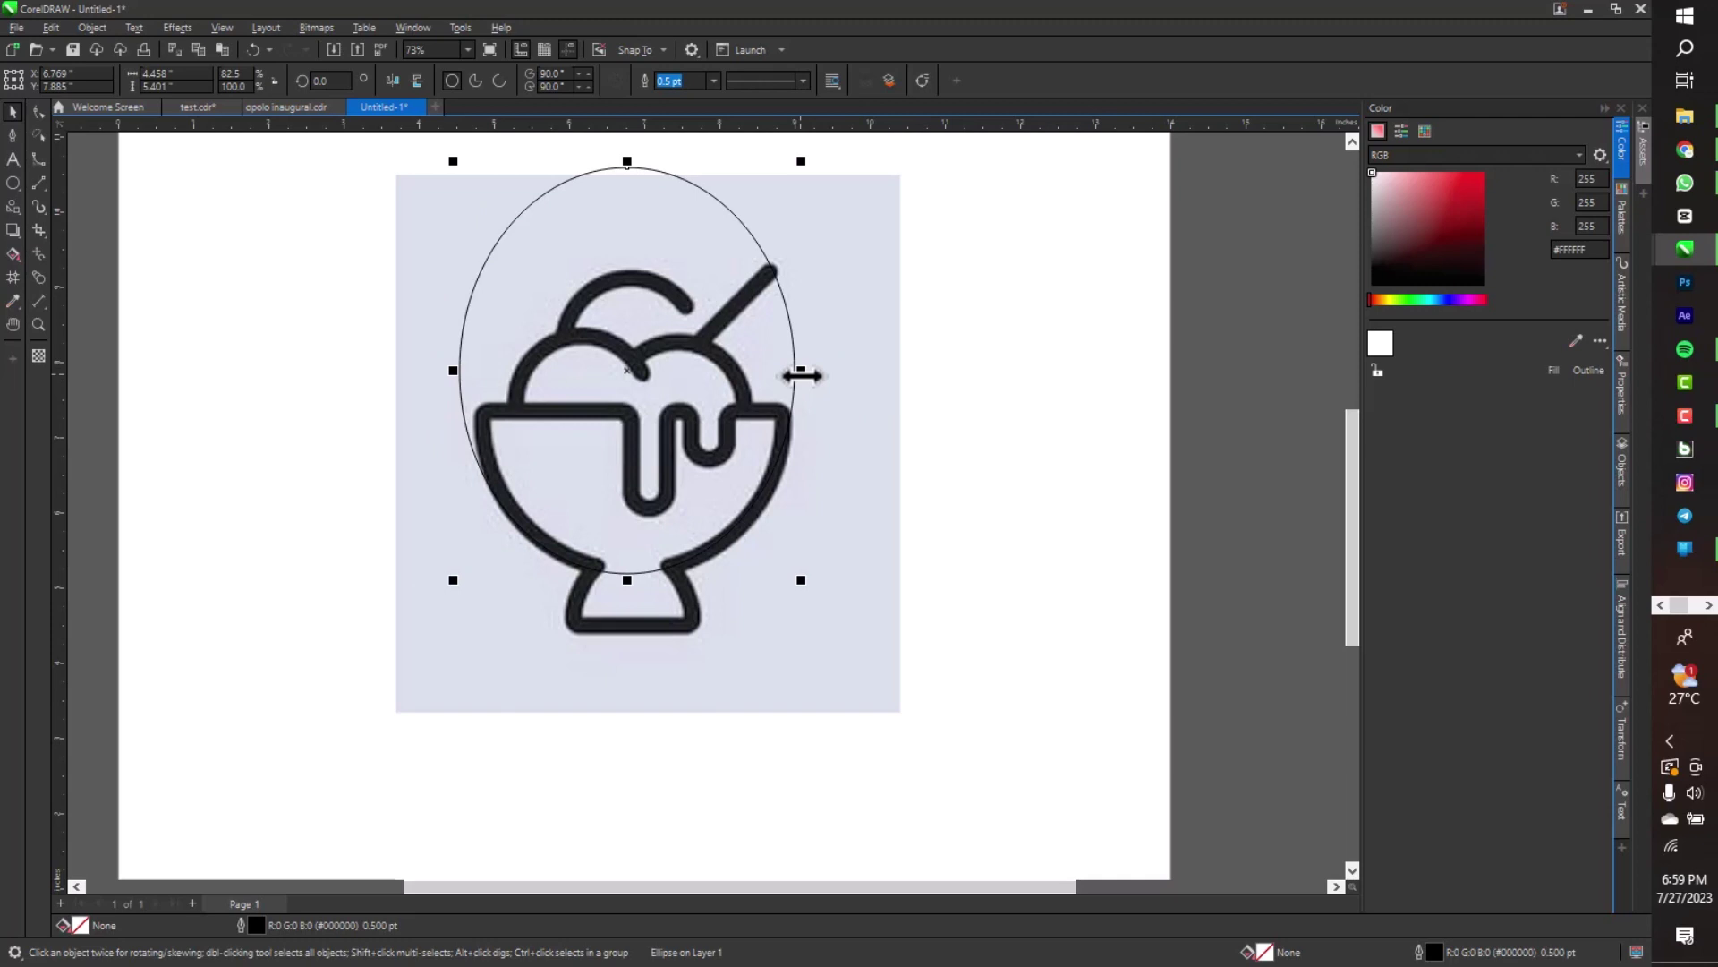
{"action": "key", "text": "Delete"}
Fade the sketch bitmap to 81 transparency with the Transparency tool
{"action": "left_click", "coordinate": [780, 441]}
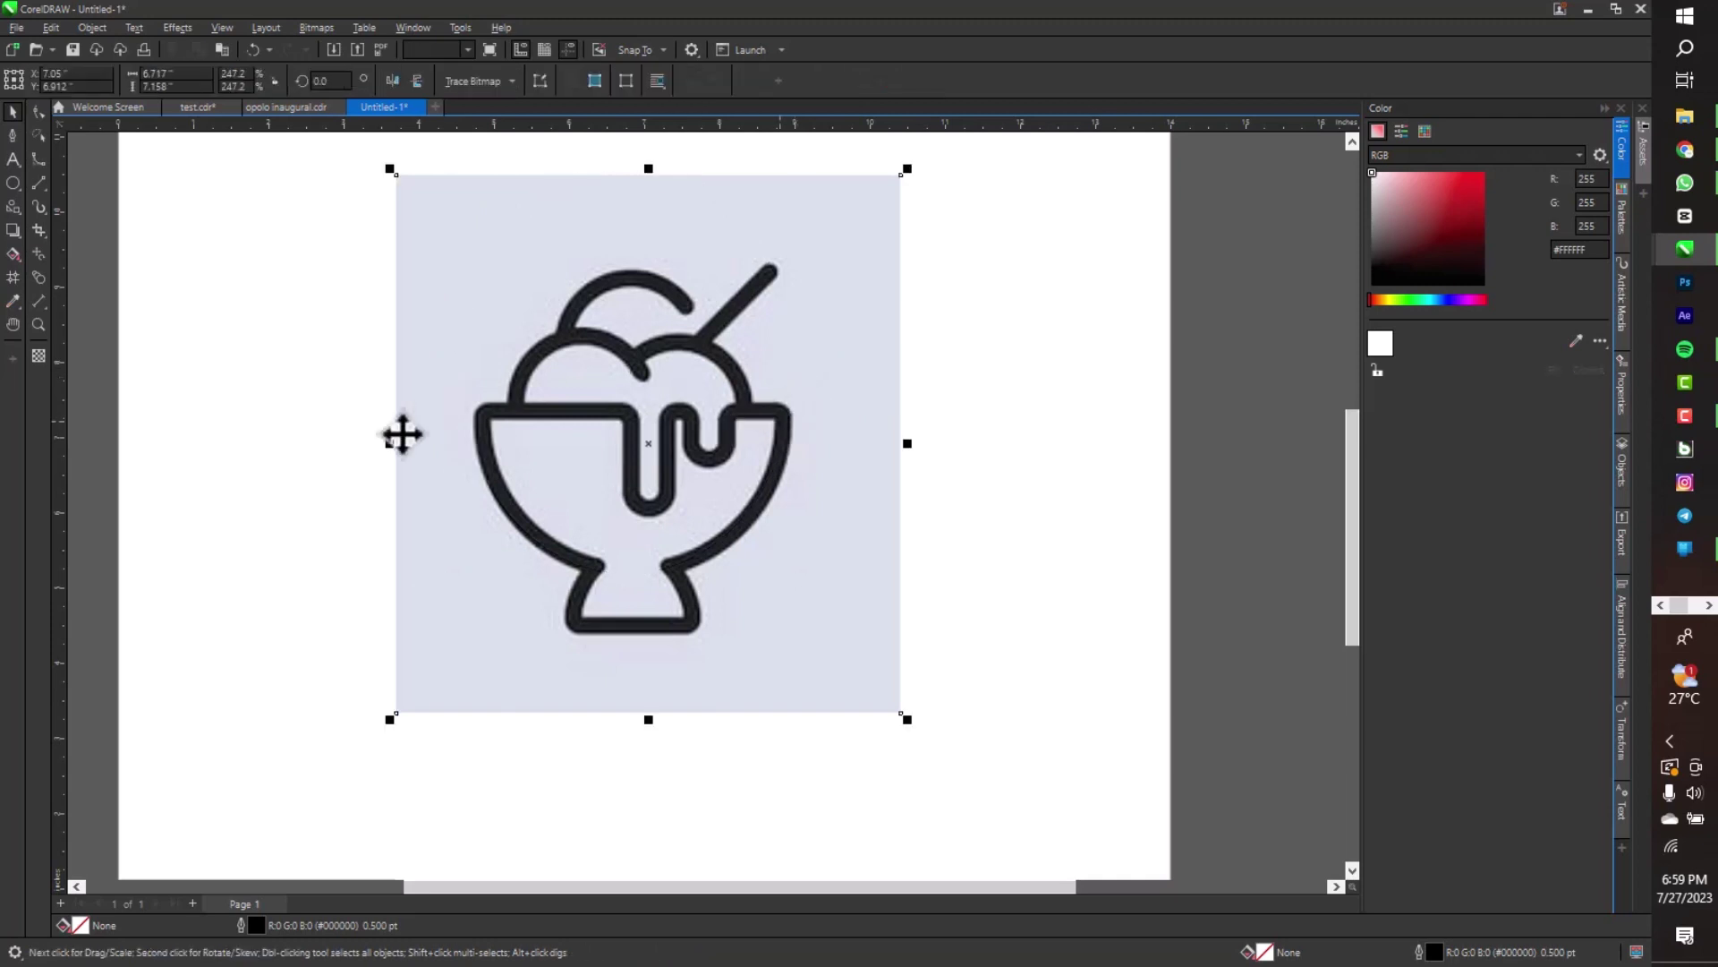
{"action": "left_click", "coordinate": [38, 356]}
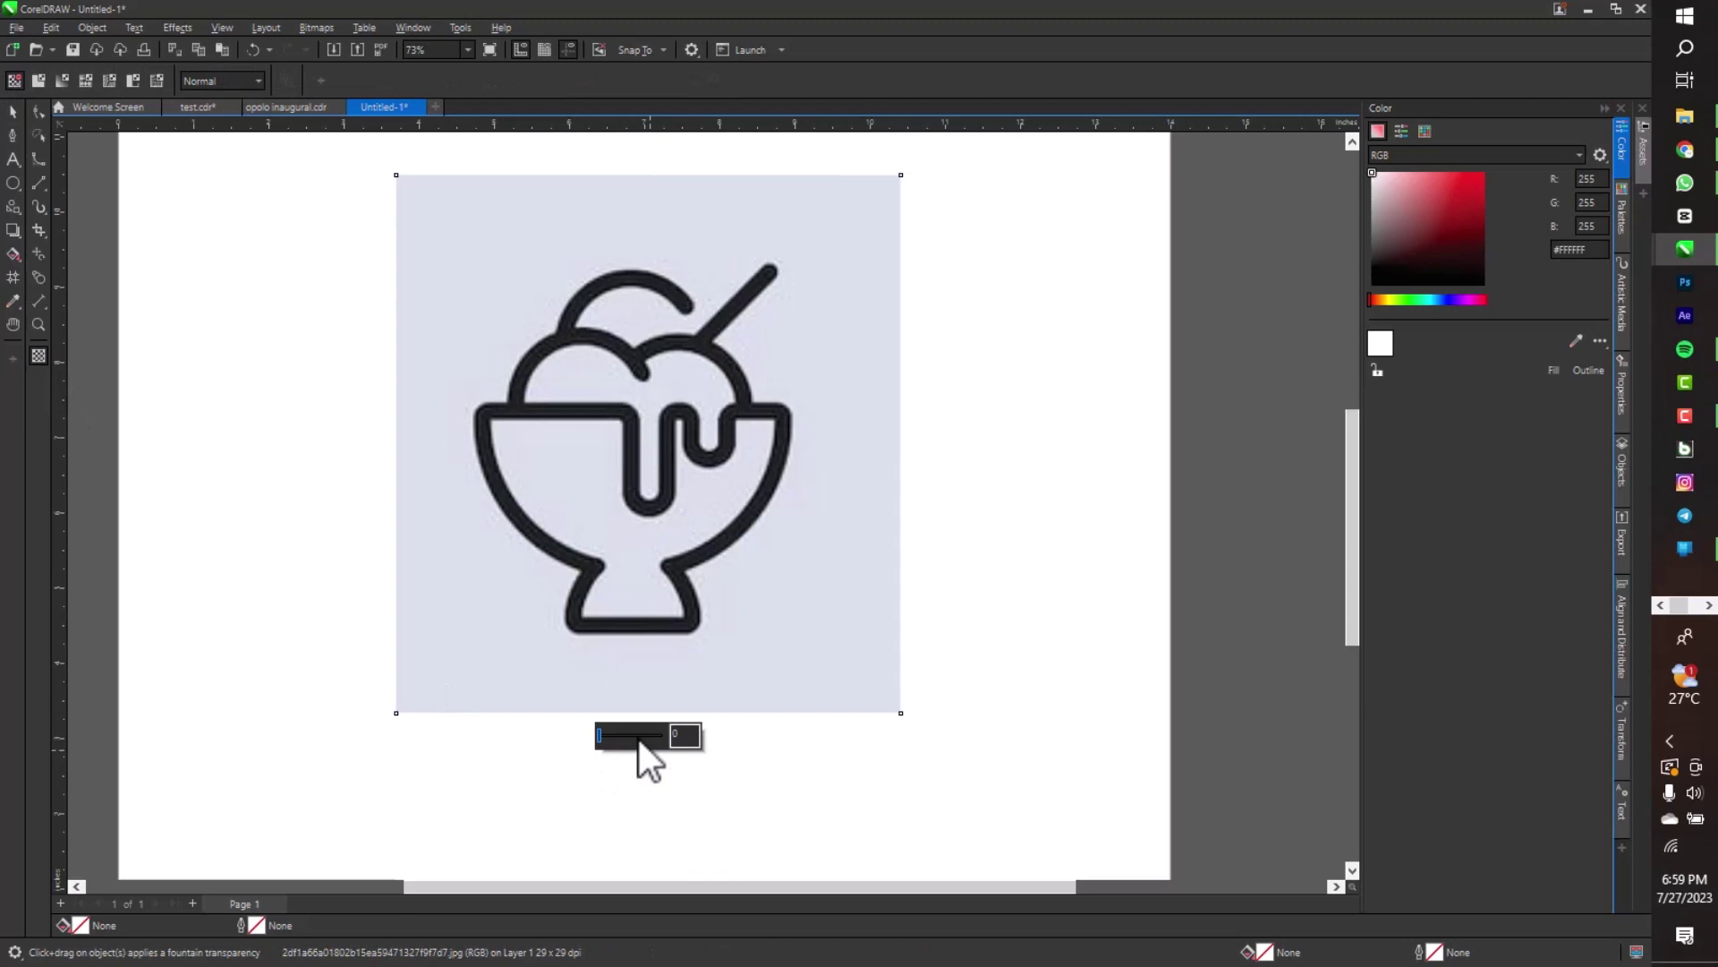
{"action": "left_click_drag", "start_coordinate": [639, 739], "coordinate": [648, 739]}
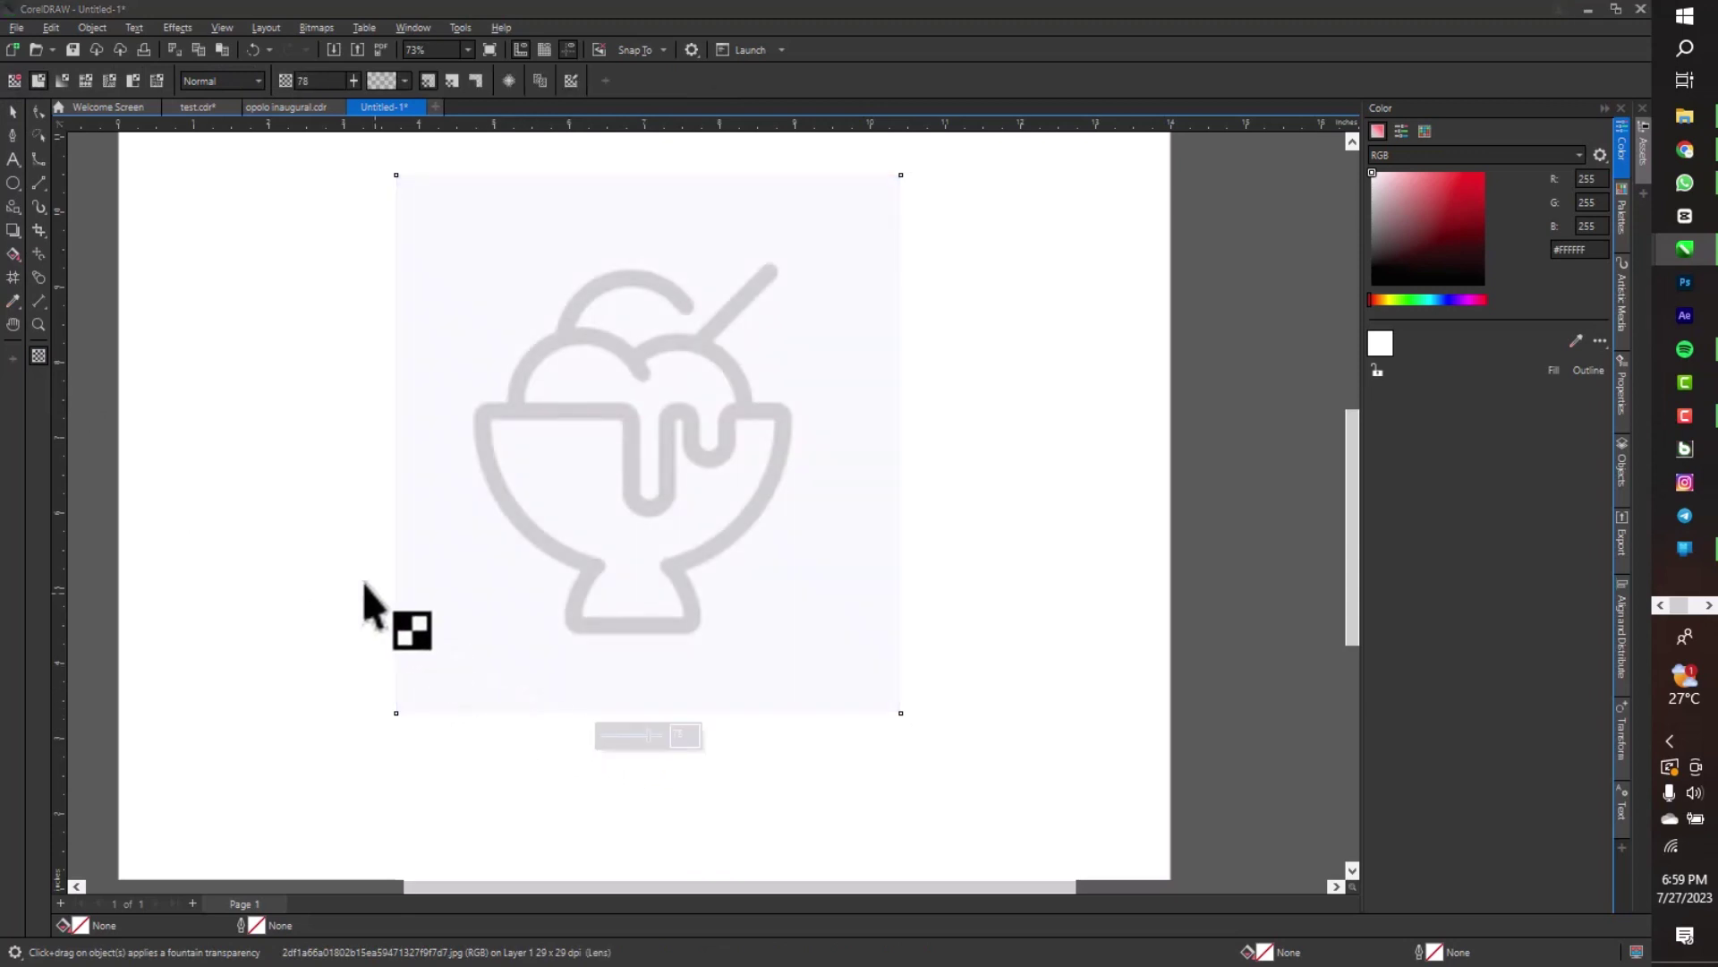
{"action": "left_click", "coordinate": [16, 117]}
Draw a guide circle over the faded bowl with the Ellipse tool (F7)
{"action": "key", "text": "F7"}
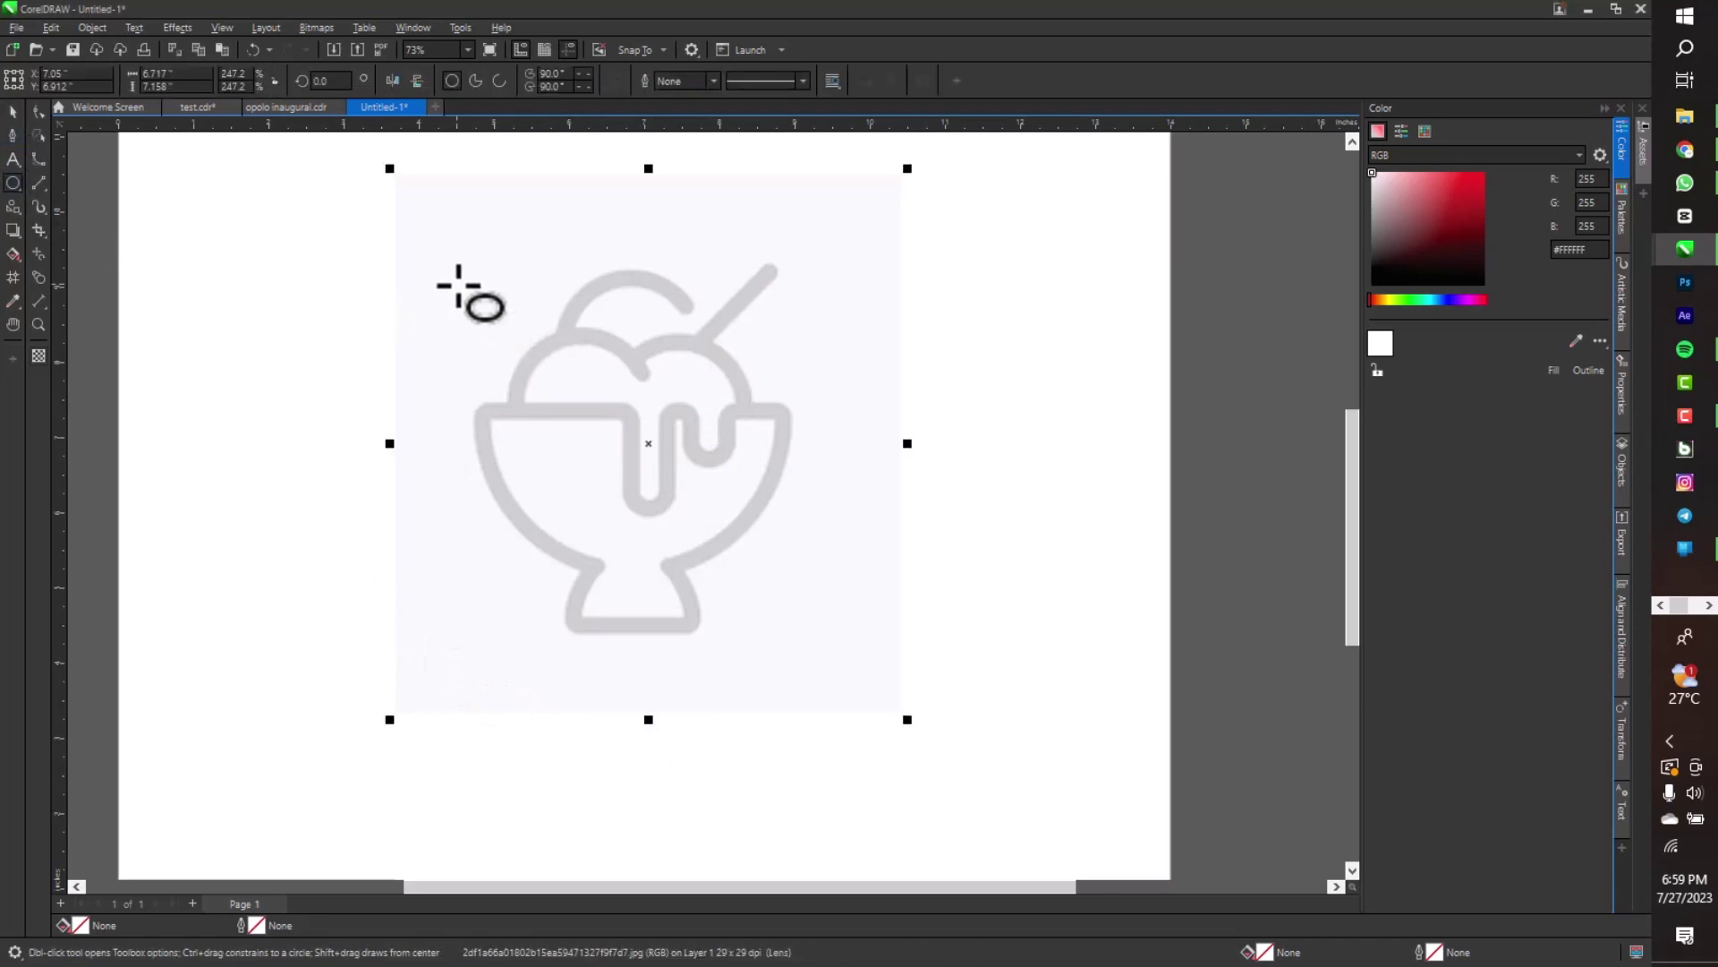
{"action": "left_click_drag", "start_coordinate": [458, 284], "coordinate": [773, 600]}
{"action": "key", "text": "space"}
Fade the sketch bitmap further to 88 transparency
{"action": "left_click", "coordinate": [747, 677]}
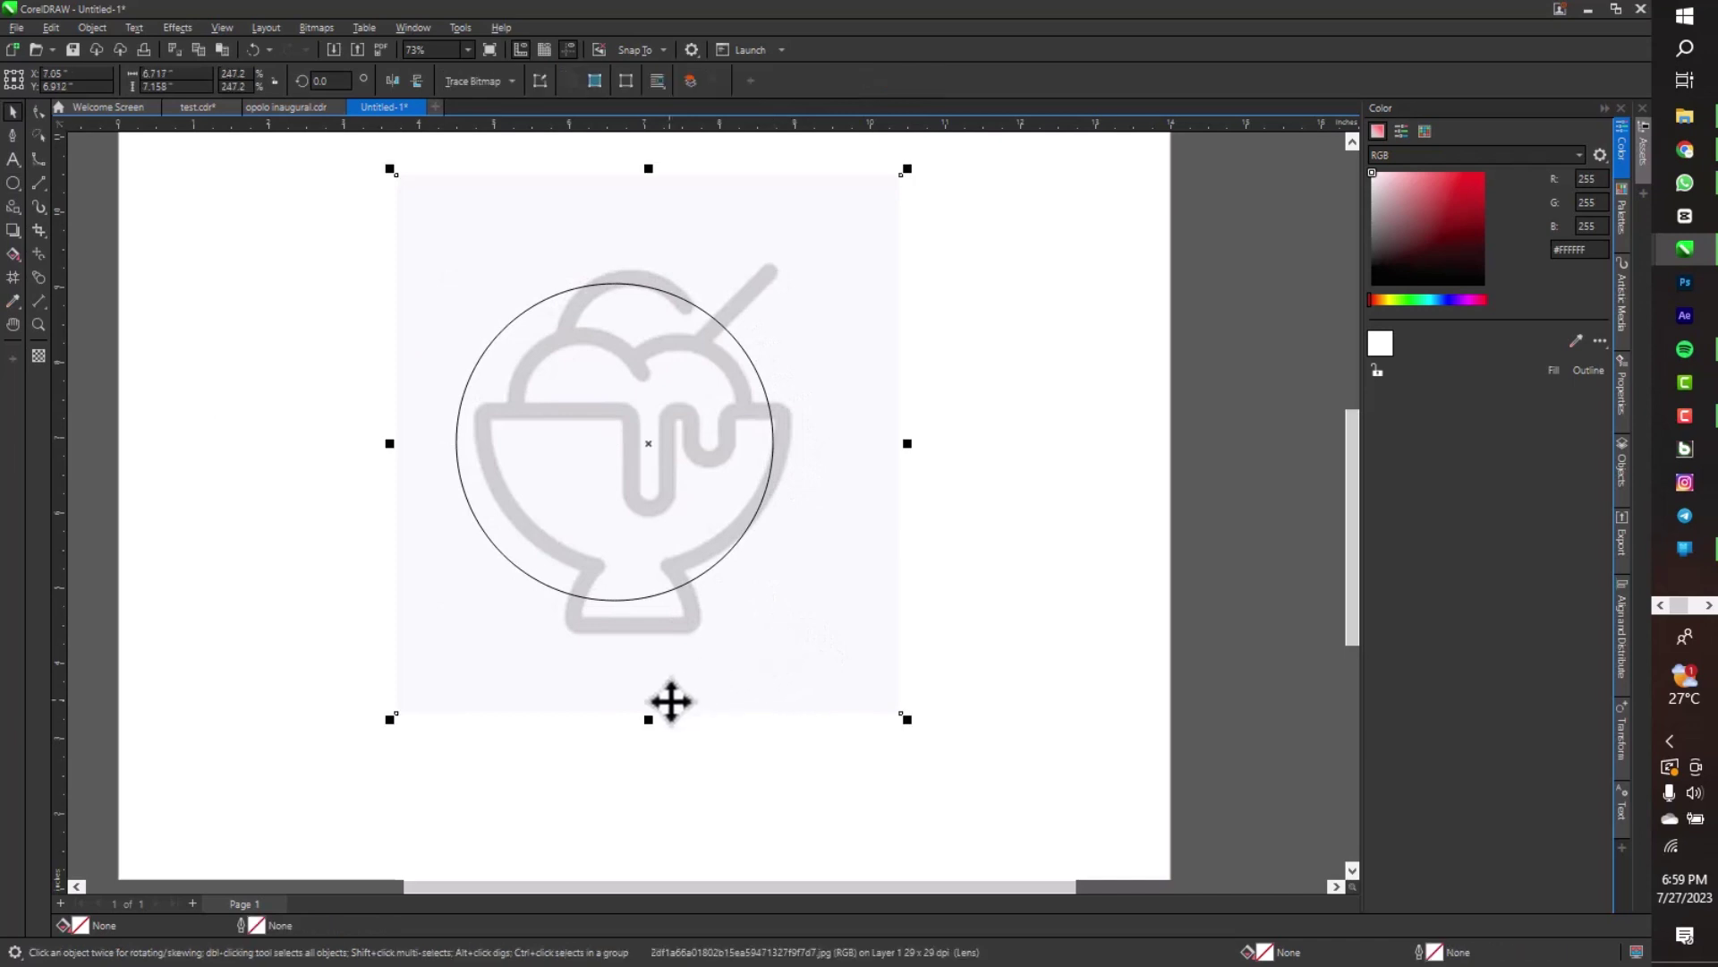
{"action": "key", "text": "space"}
{"action": "left_click", "coordinate": [40, 357]}
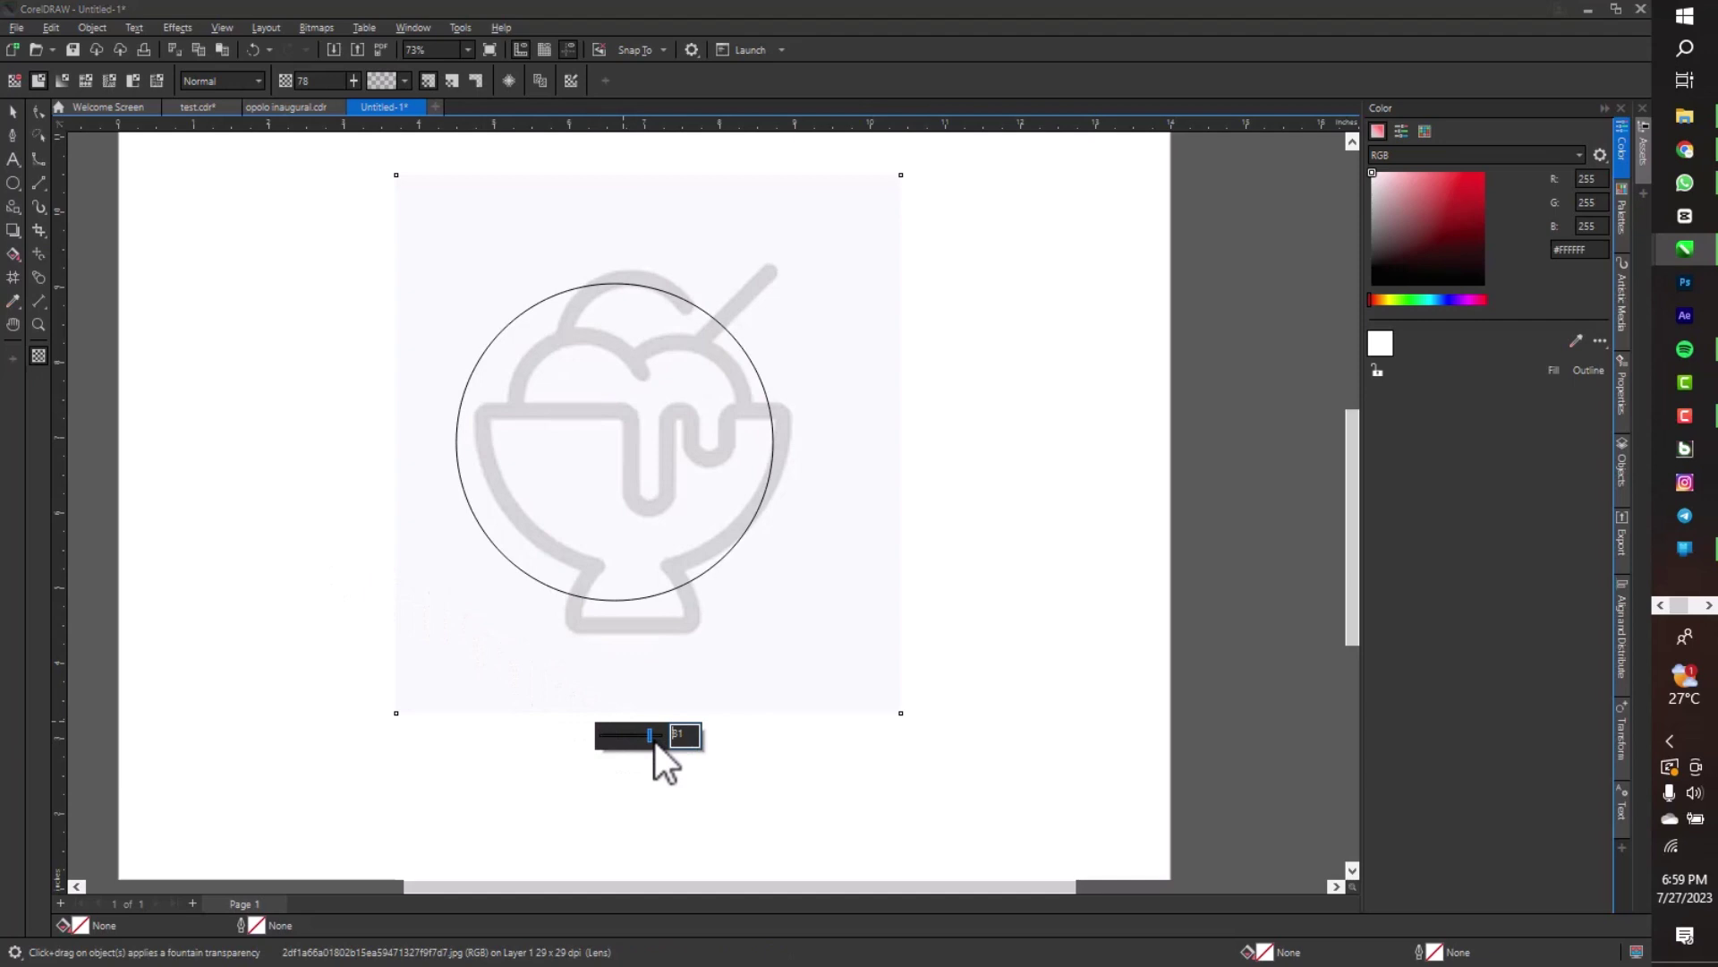
{"action": "left_click_drag", "start_coordinate": [657, 739], "coordinate": [657, 738]}
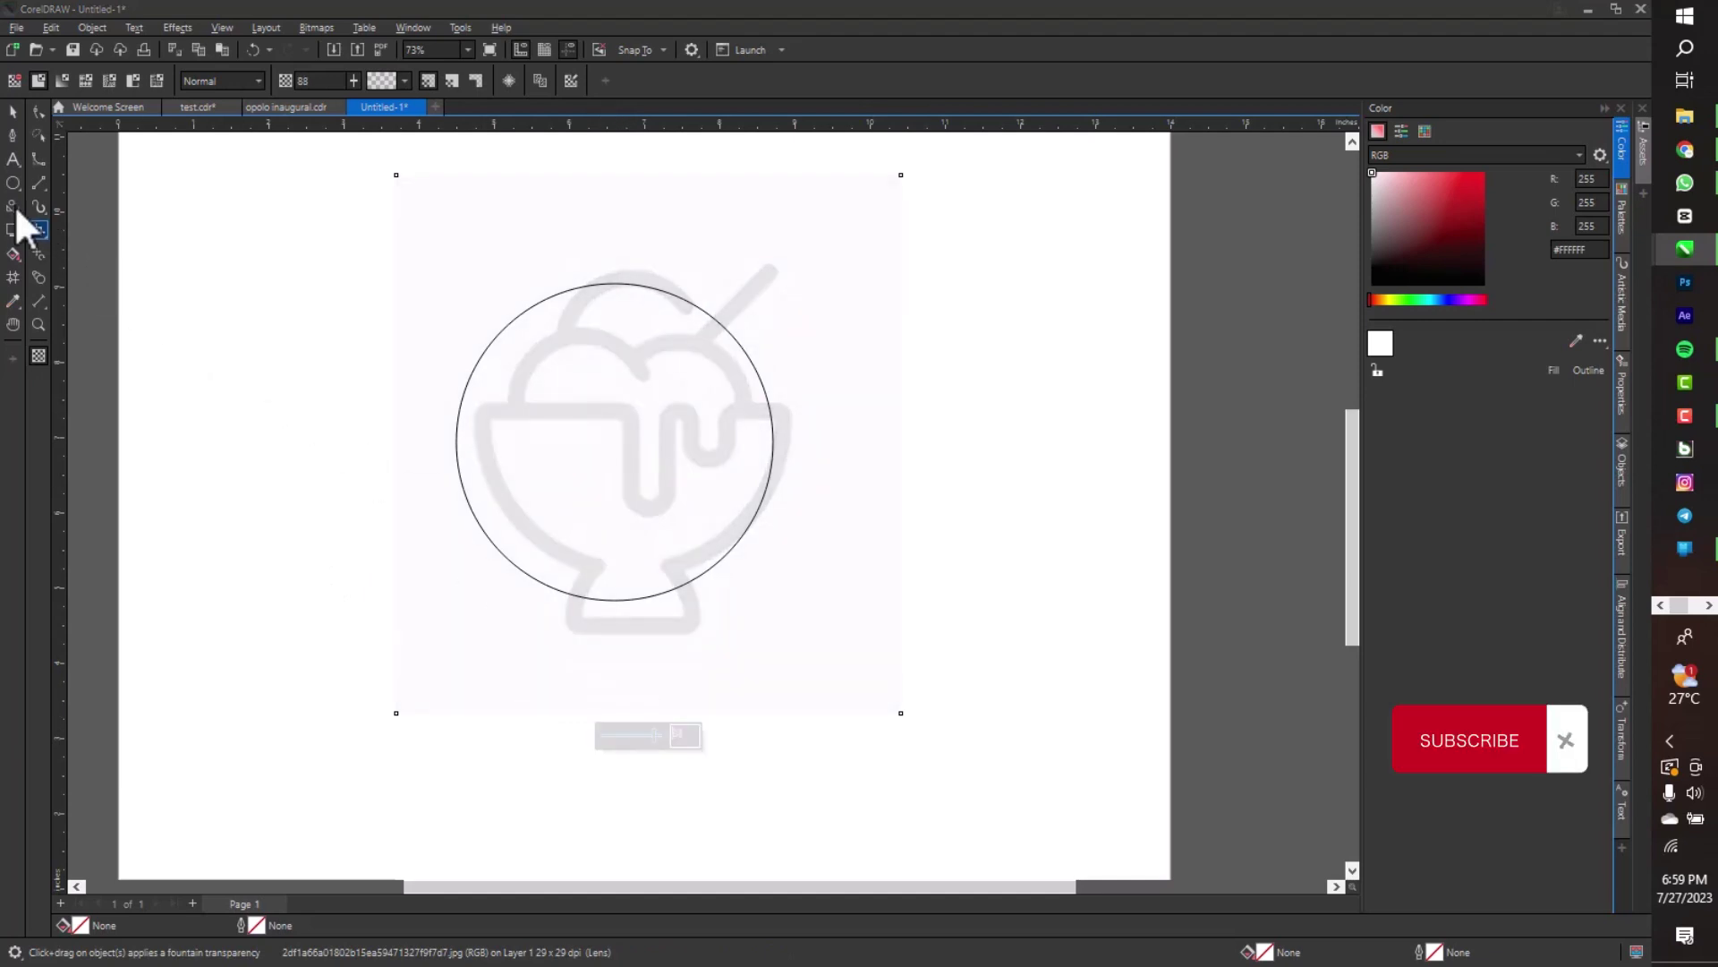
Select the guide circle and move it up and to the right
{"action": "left_click", "coordinate": [12, 112]}
{"action": "left_click", "coordinate": [706, 572]}
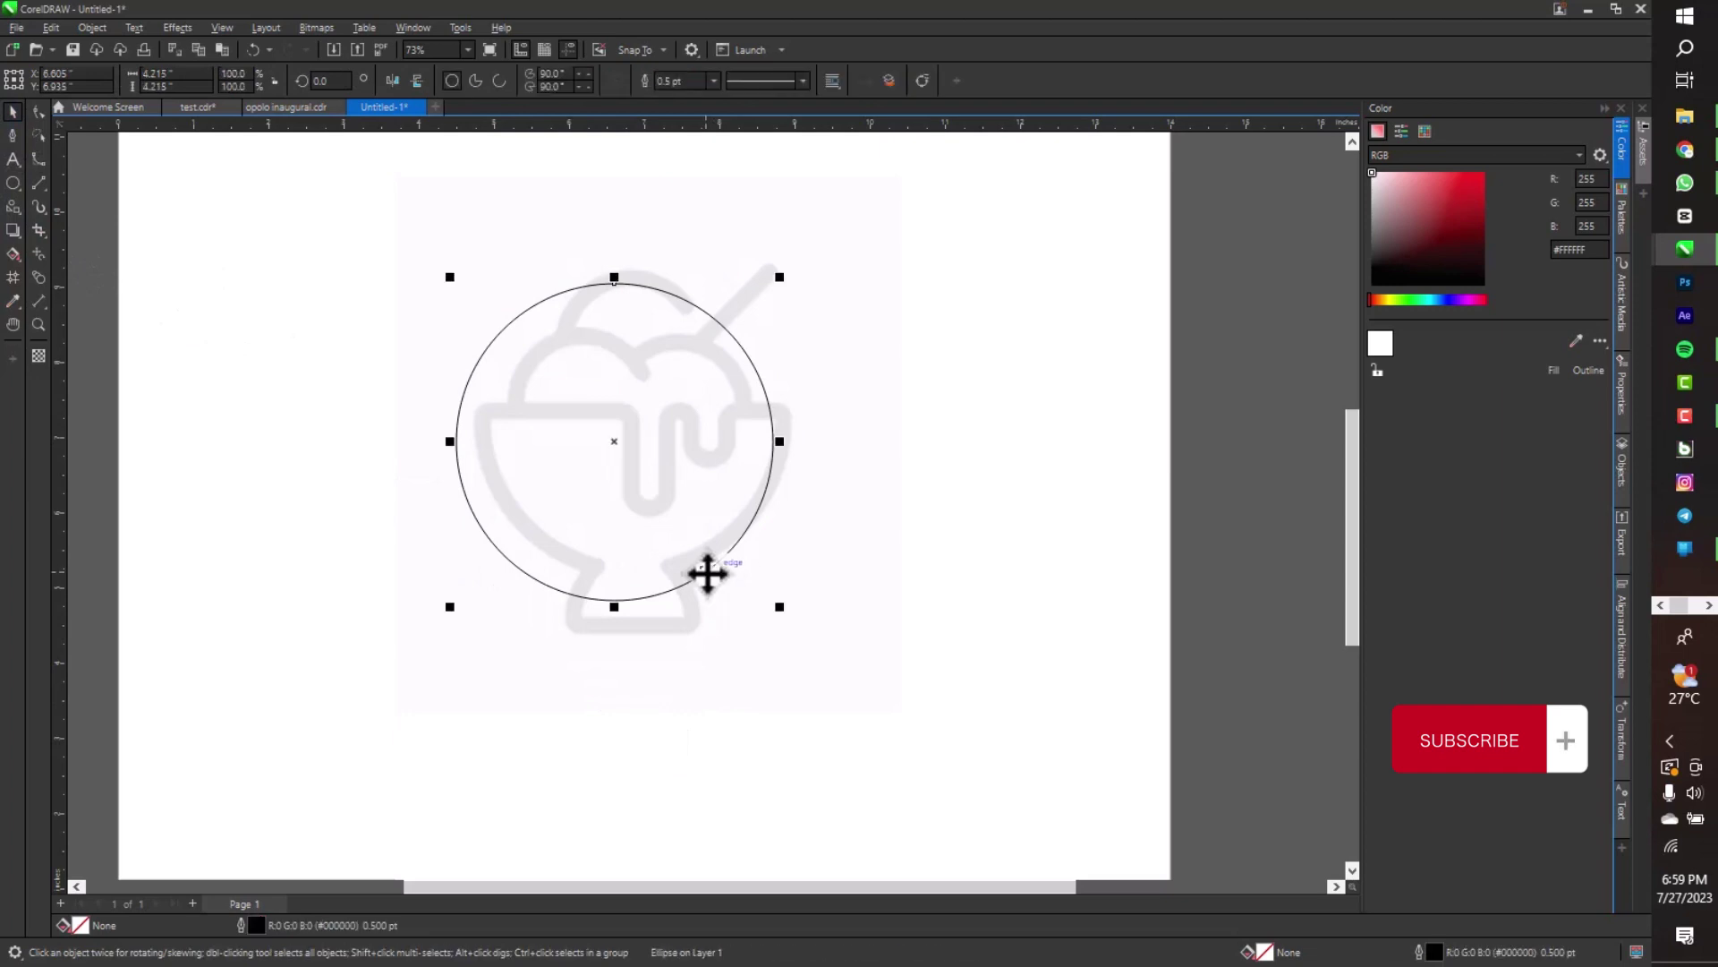
{"action": "left_click_drag", "start_coordinate": [617, 448], "coordinate": [639, 426]}
Shrink the guide circle to about 3.918 x 3.92 in and recenter it over the bowl
{"action": "left_click_drag", "start_coordinate": [800, 419], "coordinate": [799, 418]}
{"action": "scroll", "coordinate": [710, 433], "scroll_direction": "up", "scroll_amount": 3}
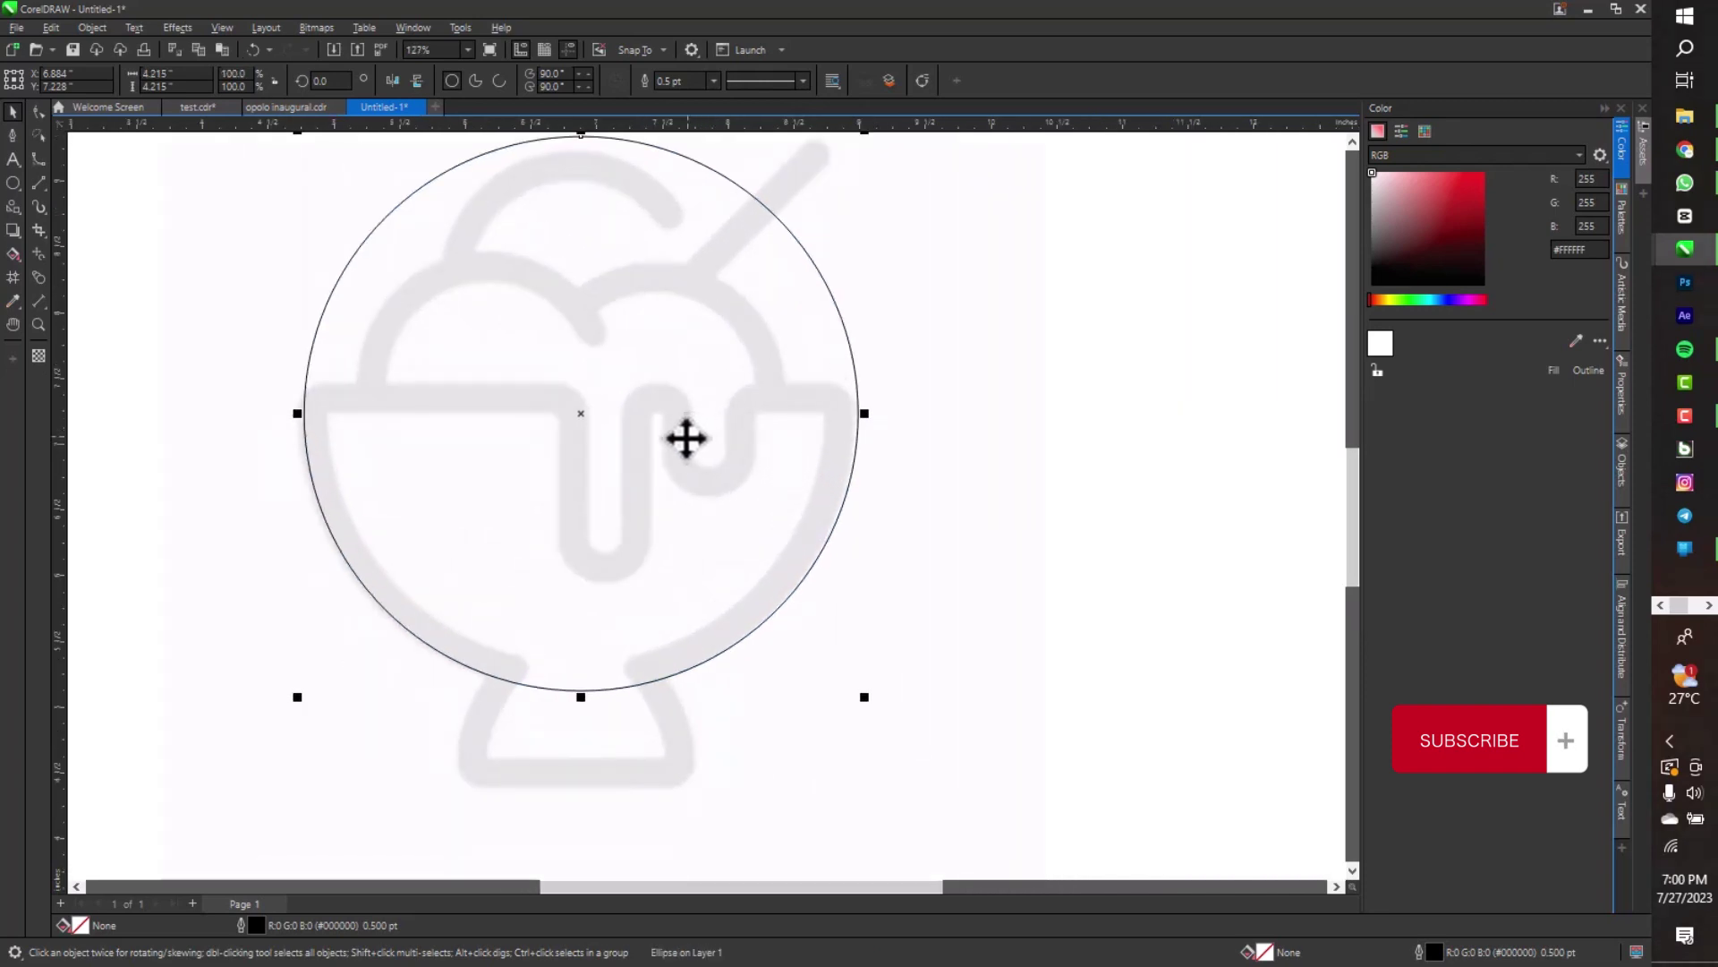
{"action": "scroll", "coordinate": [685, 440], "scroll_direction": "down", "scroll_amount": 1}
{"action": "scroll", "coordinate": [677, 439], "scroll_direction": "up", "scroll_amount": 2}
{"action": "scroll", "coordinate": [677, 439], "scroll_direction": "left", "scroll_amount": 1}
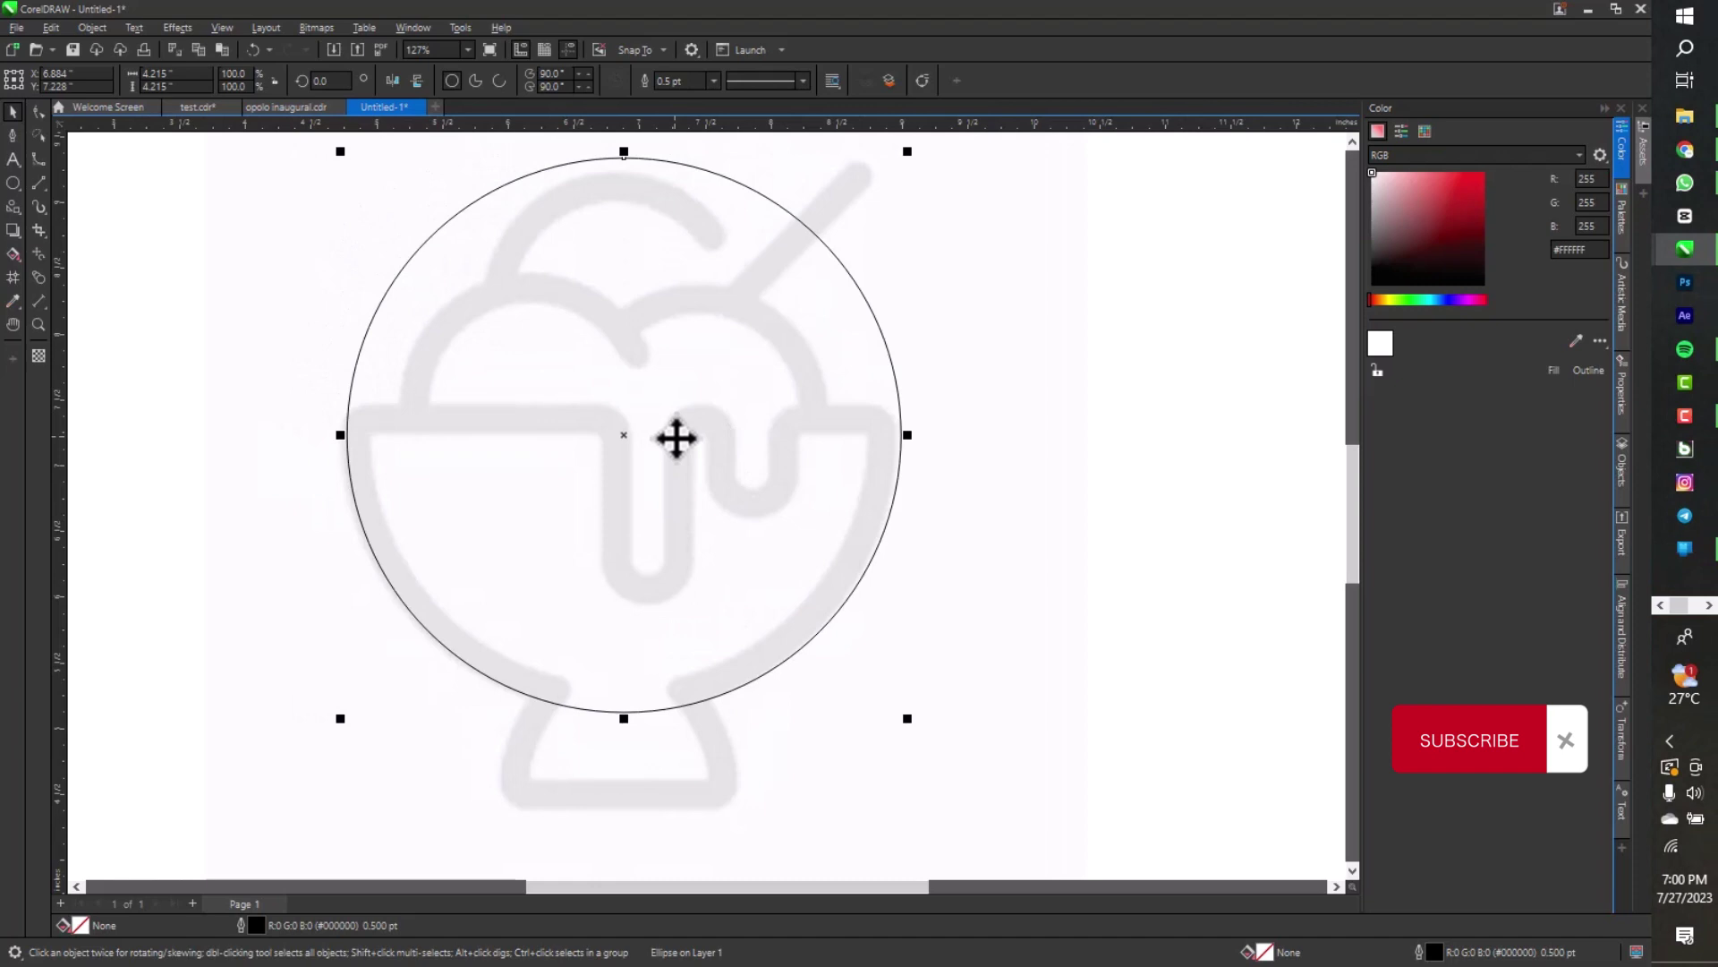
{"action": "left_click_drag", "start_coordinate": [907, 438], "coordinate": [883, 443]}
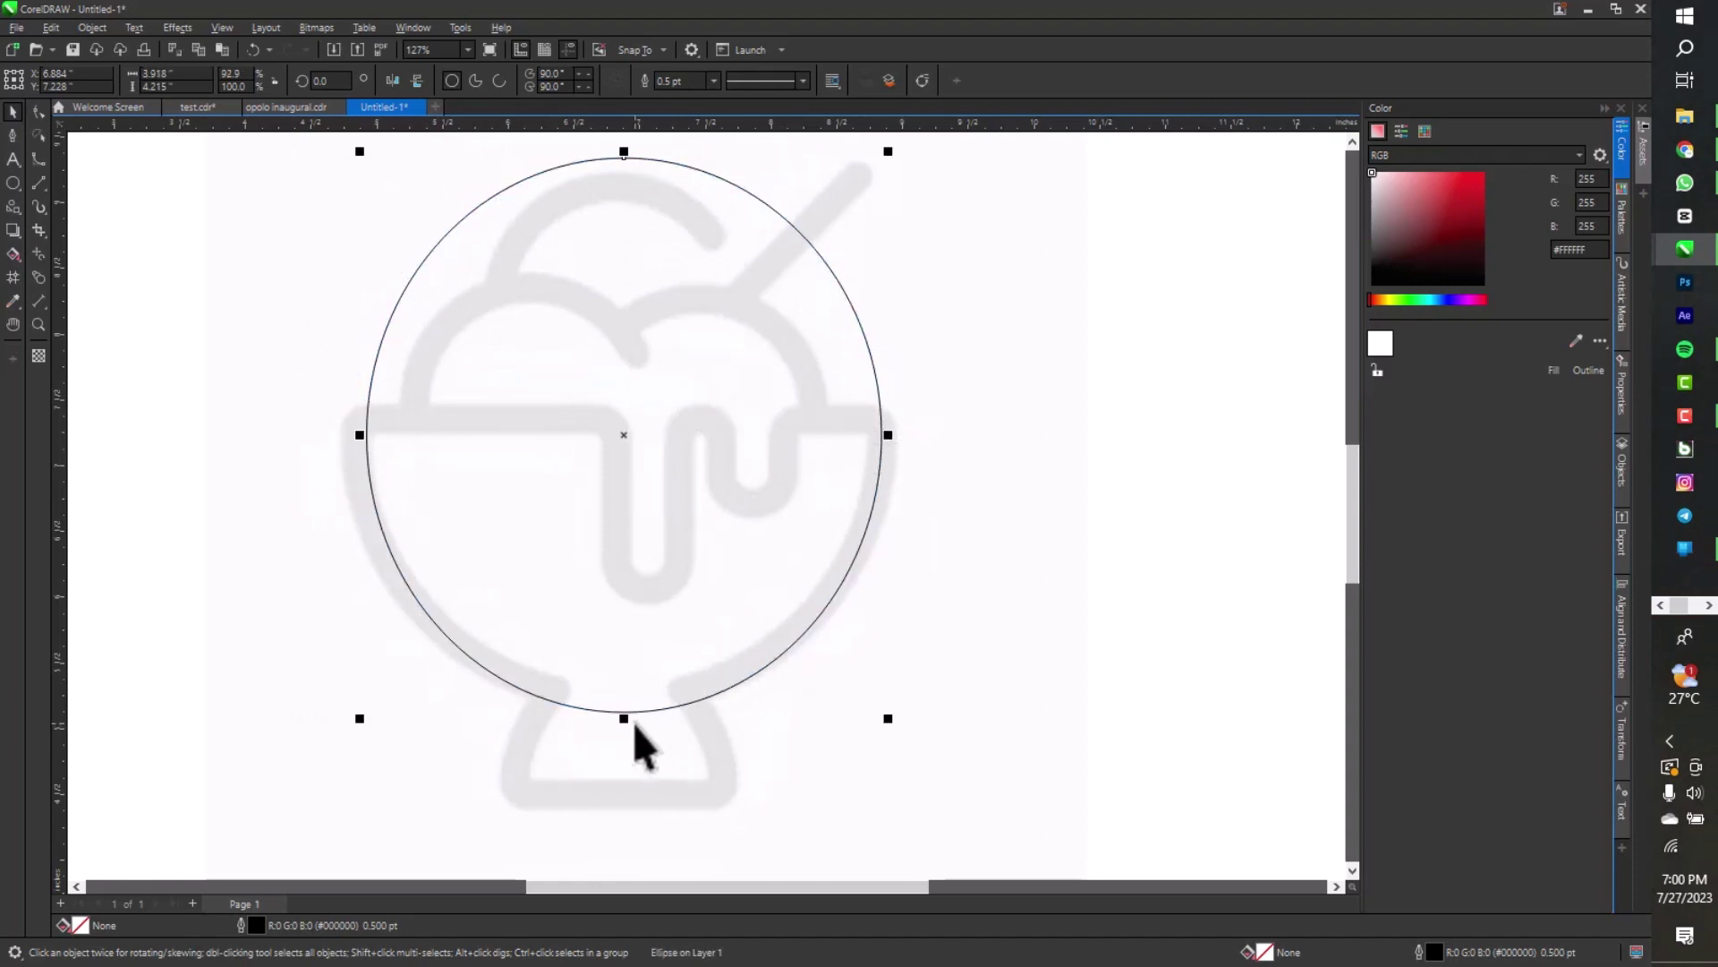
{"action": "left_click_drag", "start_coordinate": [624, 718], "coordinate": [632, 699]}
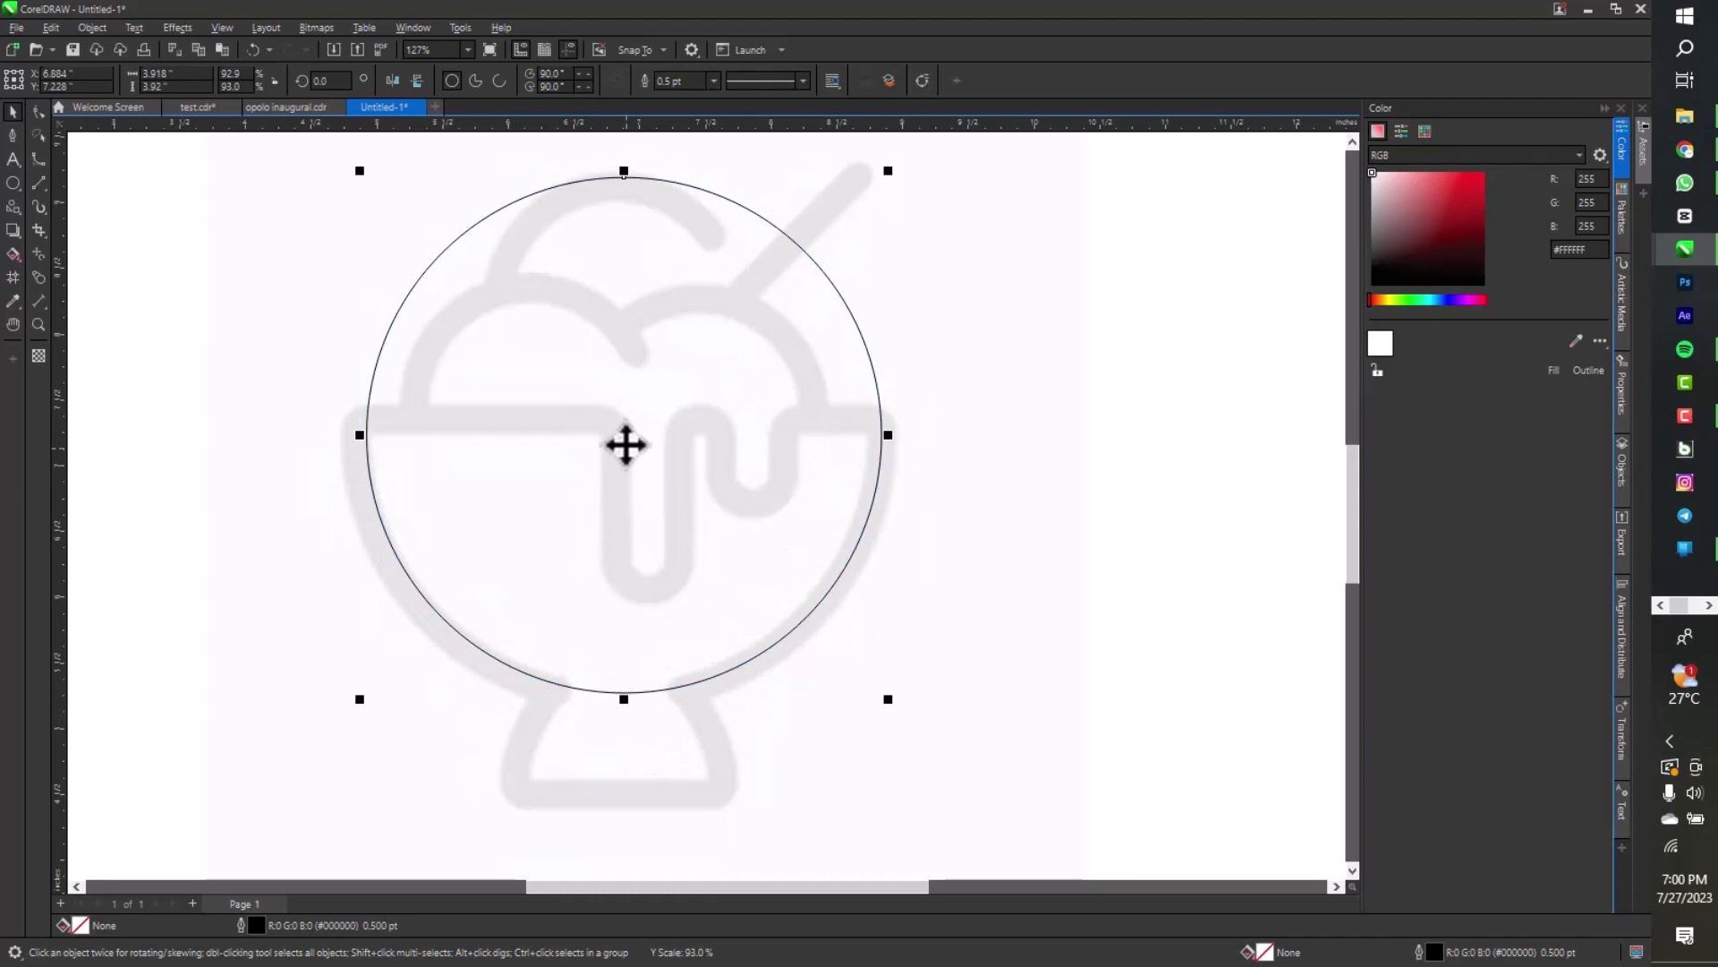
{"action": "left_click_drag", "start_coordinate": [625, 445], "coordinate": [610, 444]}
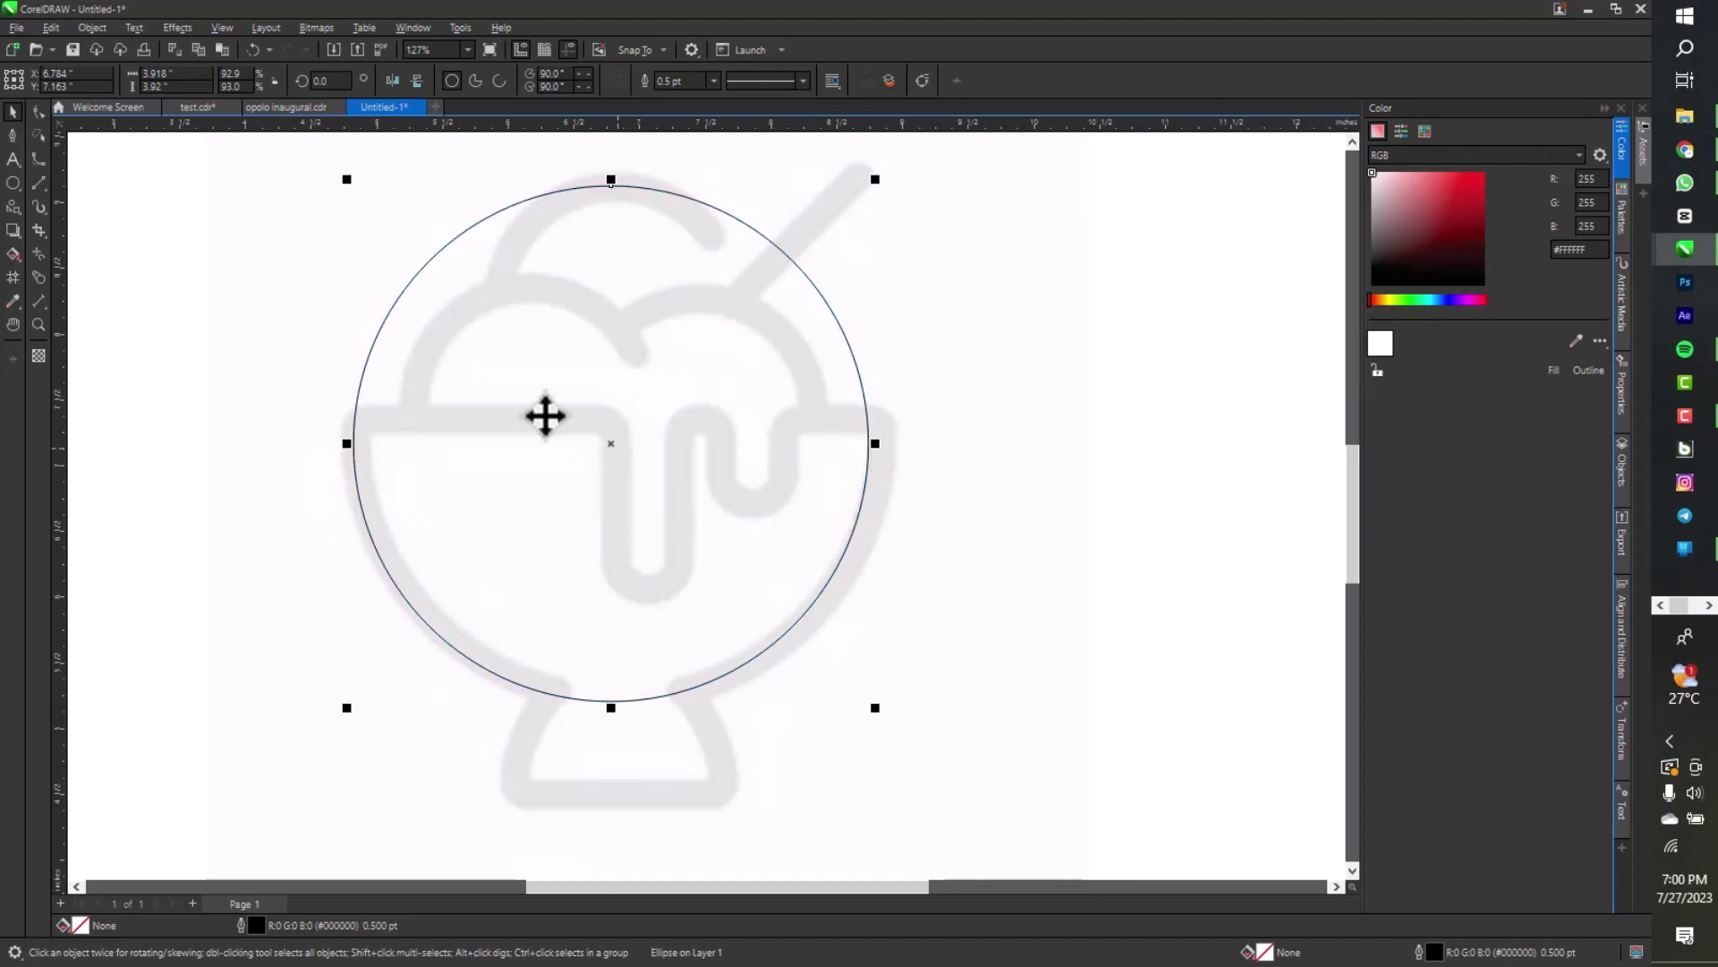
Draw a small scoop circle on the left scoop and drop a copy on the right scoop
{"action": "left_click", "coordinate": [14, 186]}
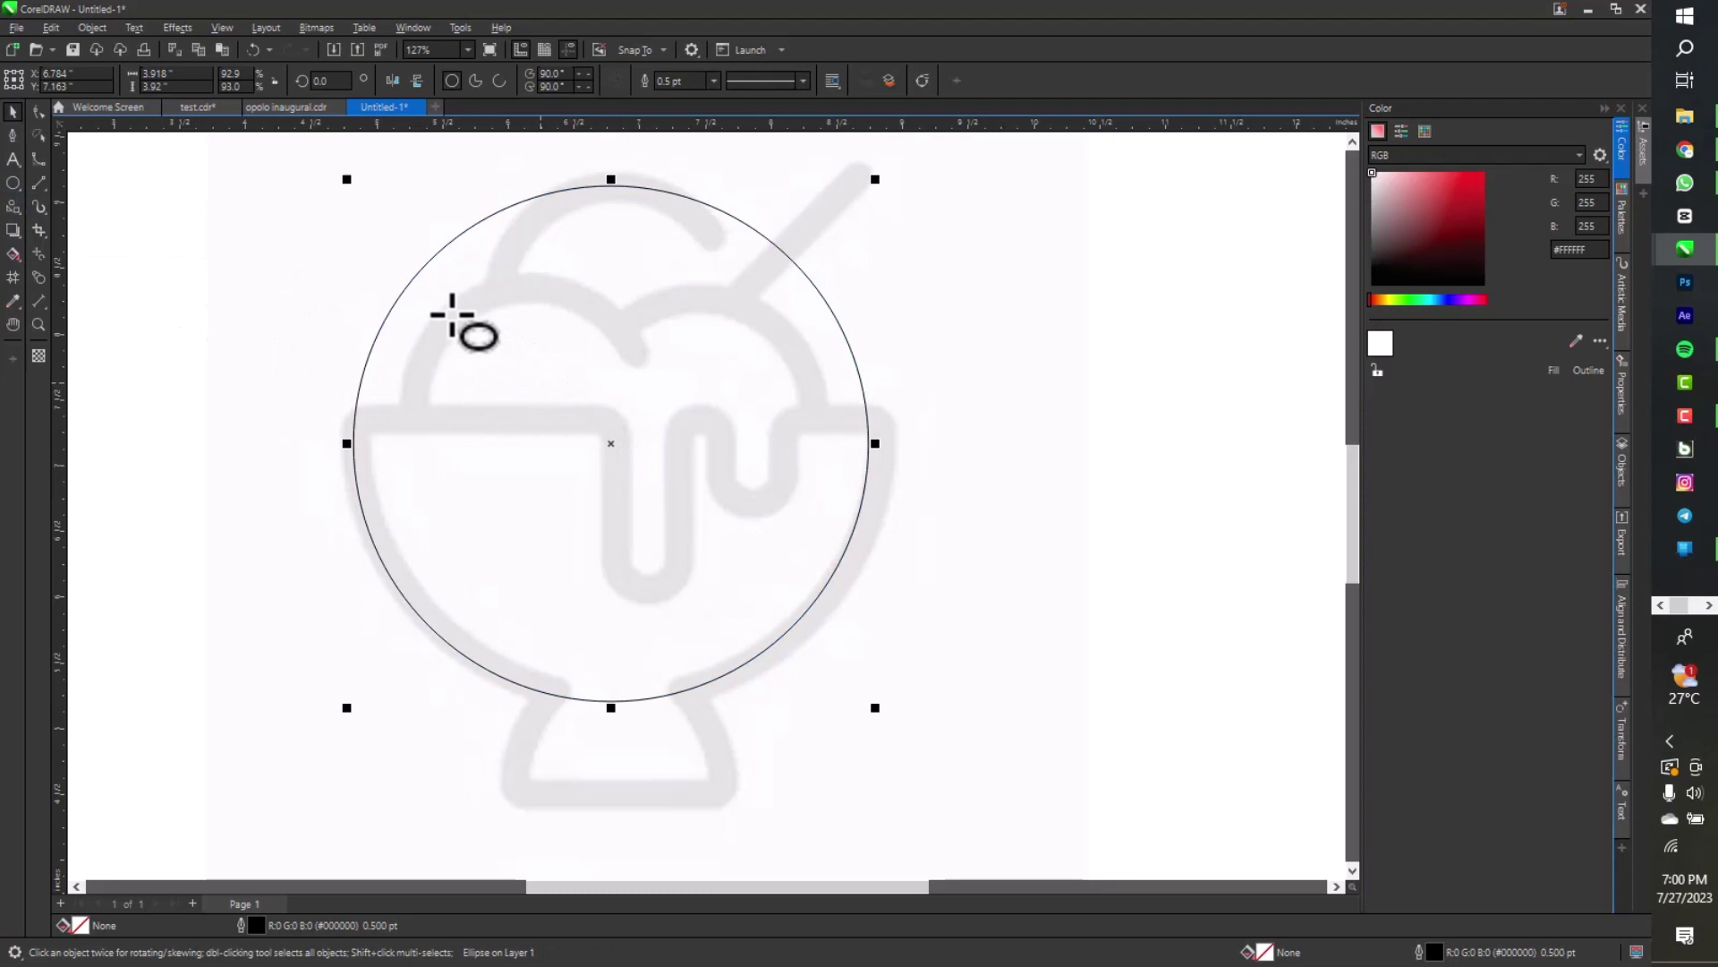
{"action": "left_click_drag", "start_coordinate": [442, 313], "coordinate": [644, 507]}
{"action": "left_click_drag", "start_coordinate": [540, 411], "coordinate": [524, 388]}
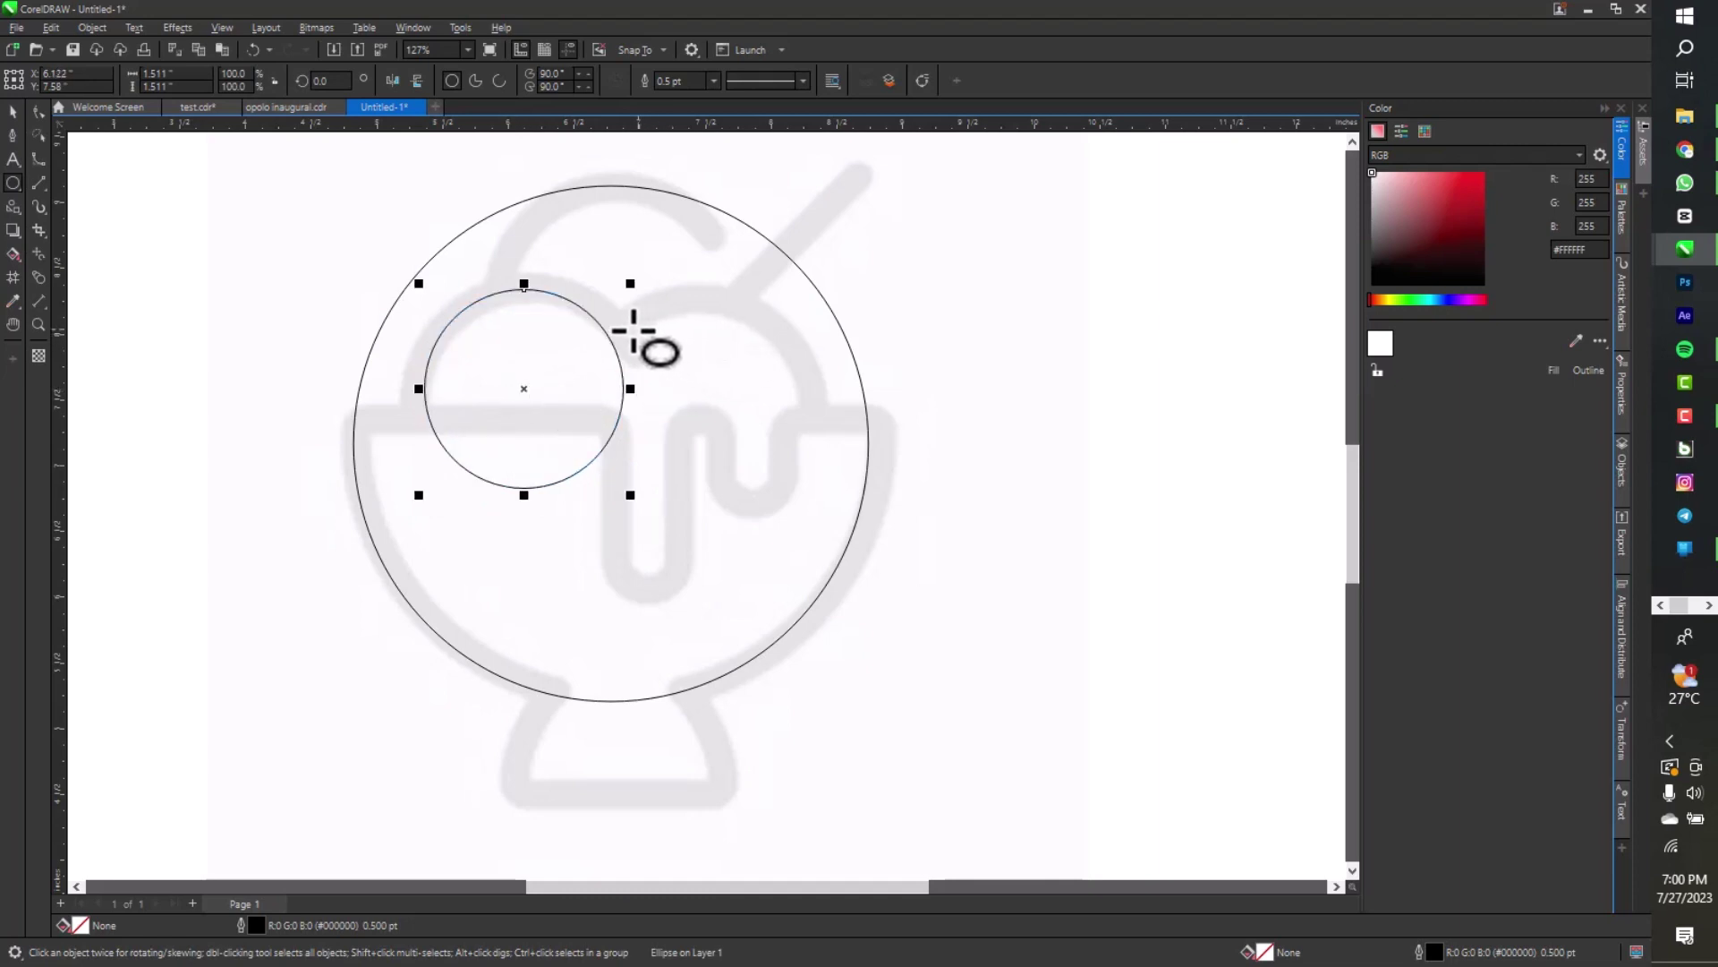
{"action": "key", "text": "space"}
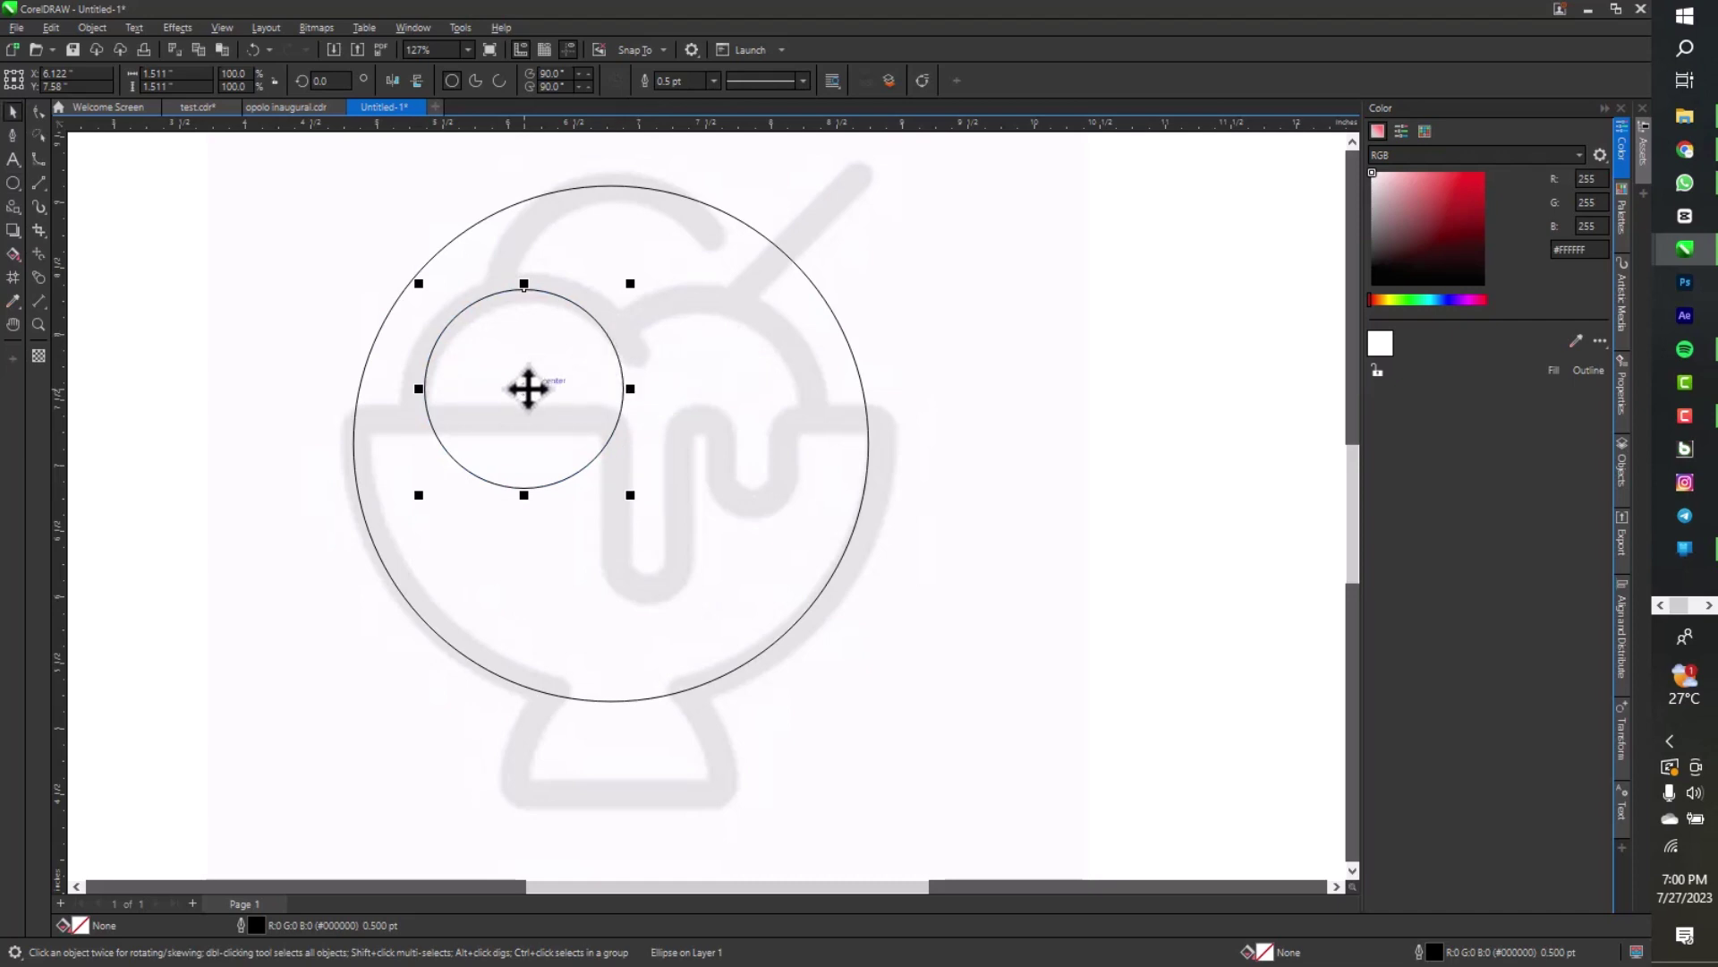
{"action": "left_click_drag", "start_coordinate": [528, 388], "coordinate": [604, 285]}
{"action": "right_click", "coordinate": [700, 417]}
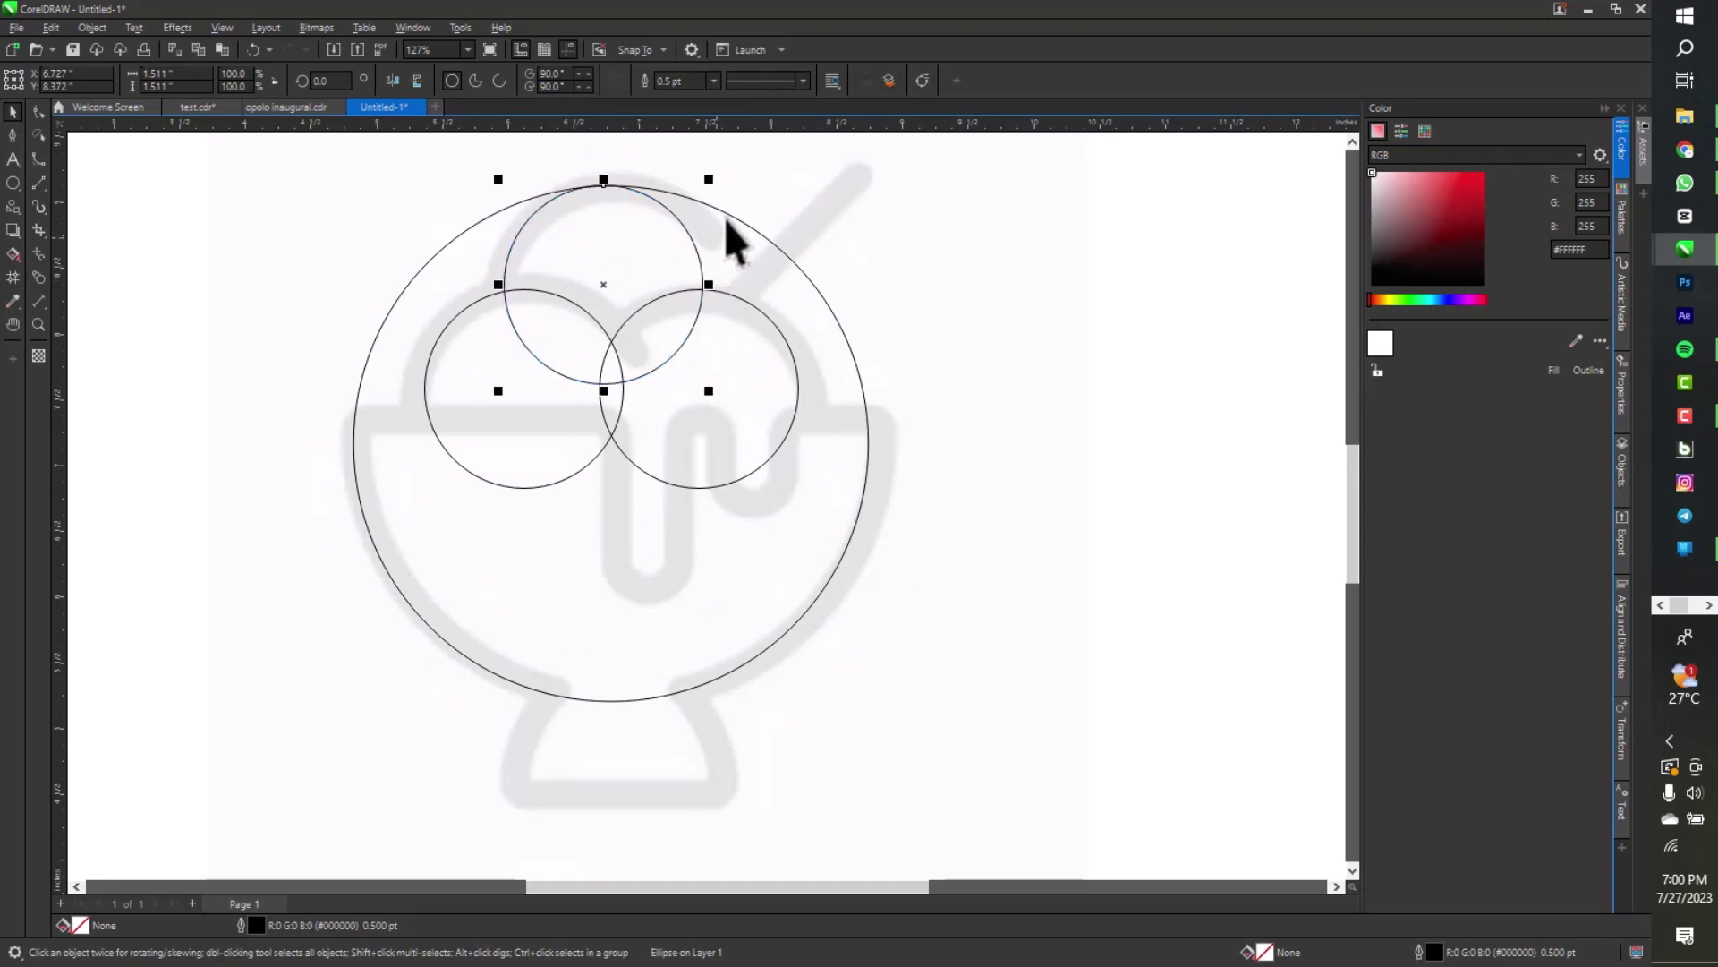
Stretch the outer circle into a tall ellipse about 3.98 × 4.97 inches
{"action": "left_click", "coordinate": [786, 260]}
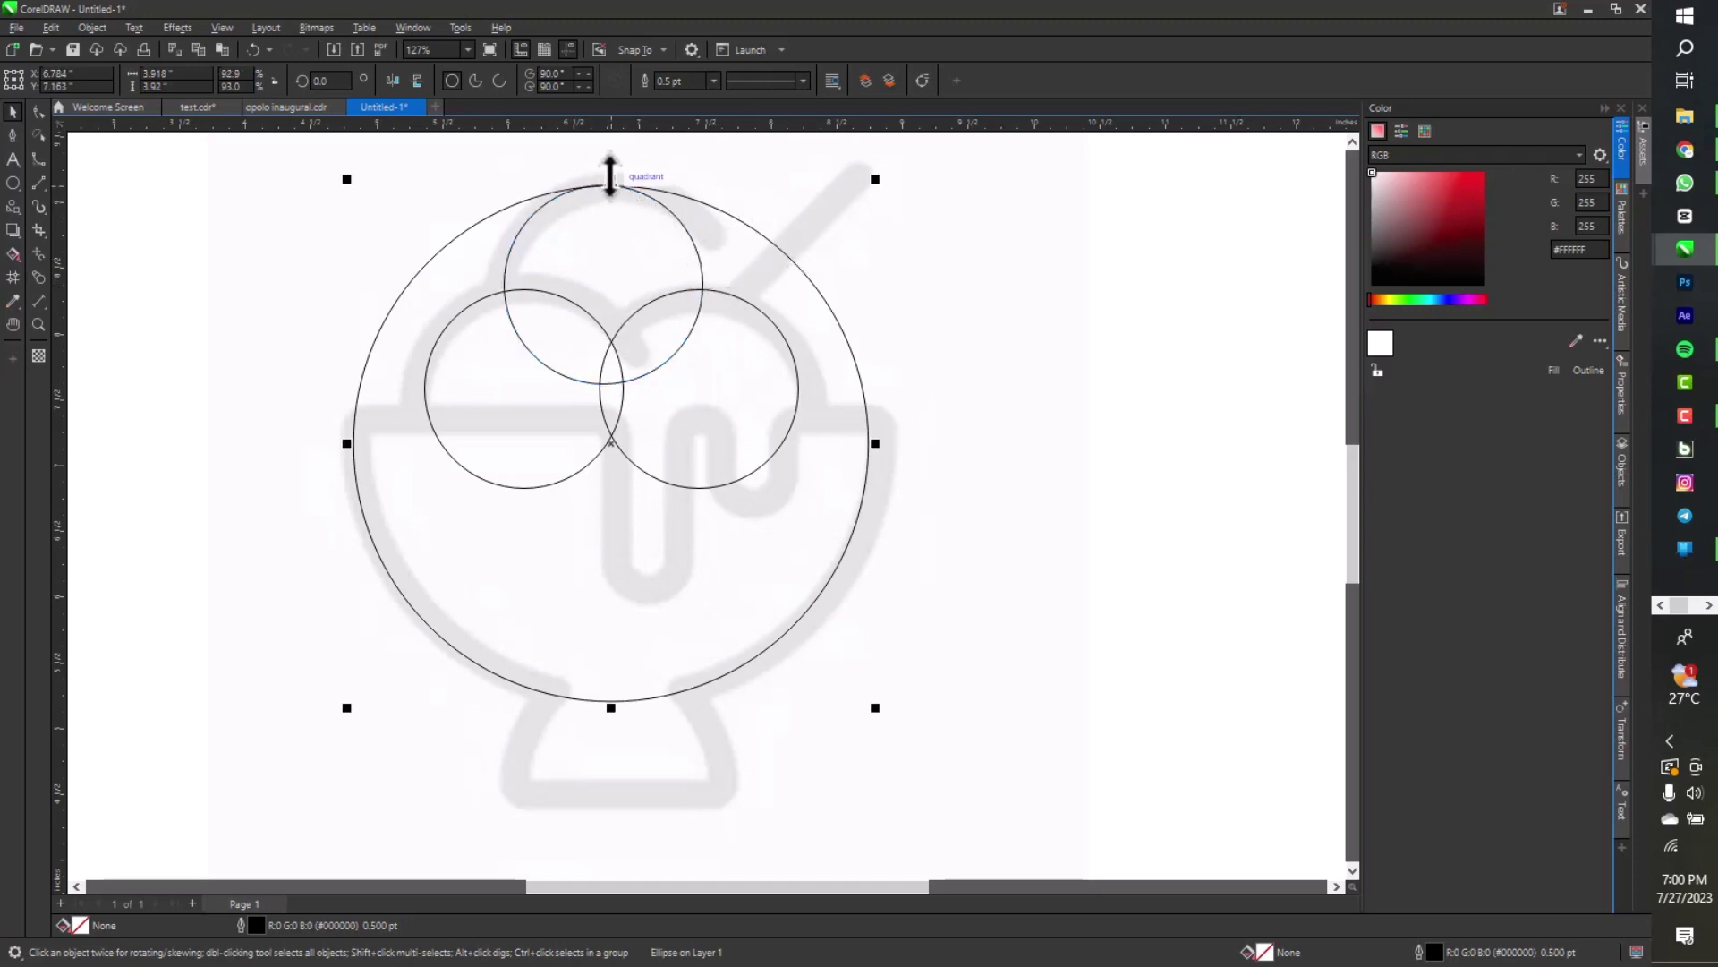
{"action": "mouse_move", "coordinate": [610, 175]}
{"action": "left_mouse_down"}
{"action": "mouse_move", "coordinate": [606, 104]}
{"action": "mouse_move", "coordinate": [610, 188]}
{"action": "left_mouse_up"}
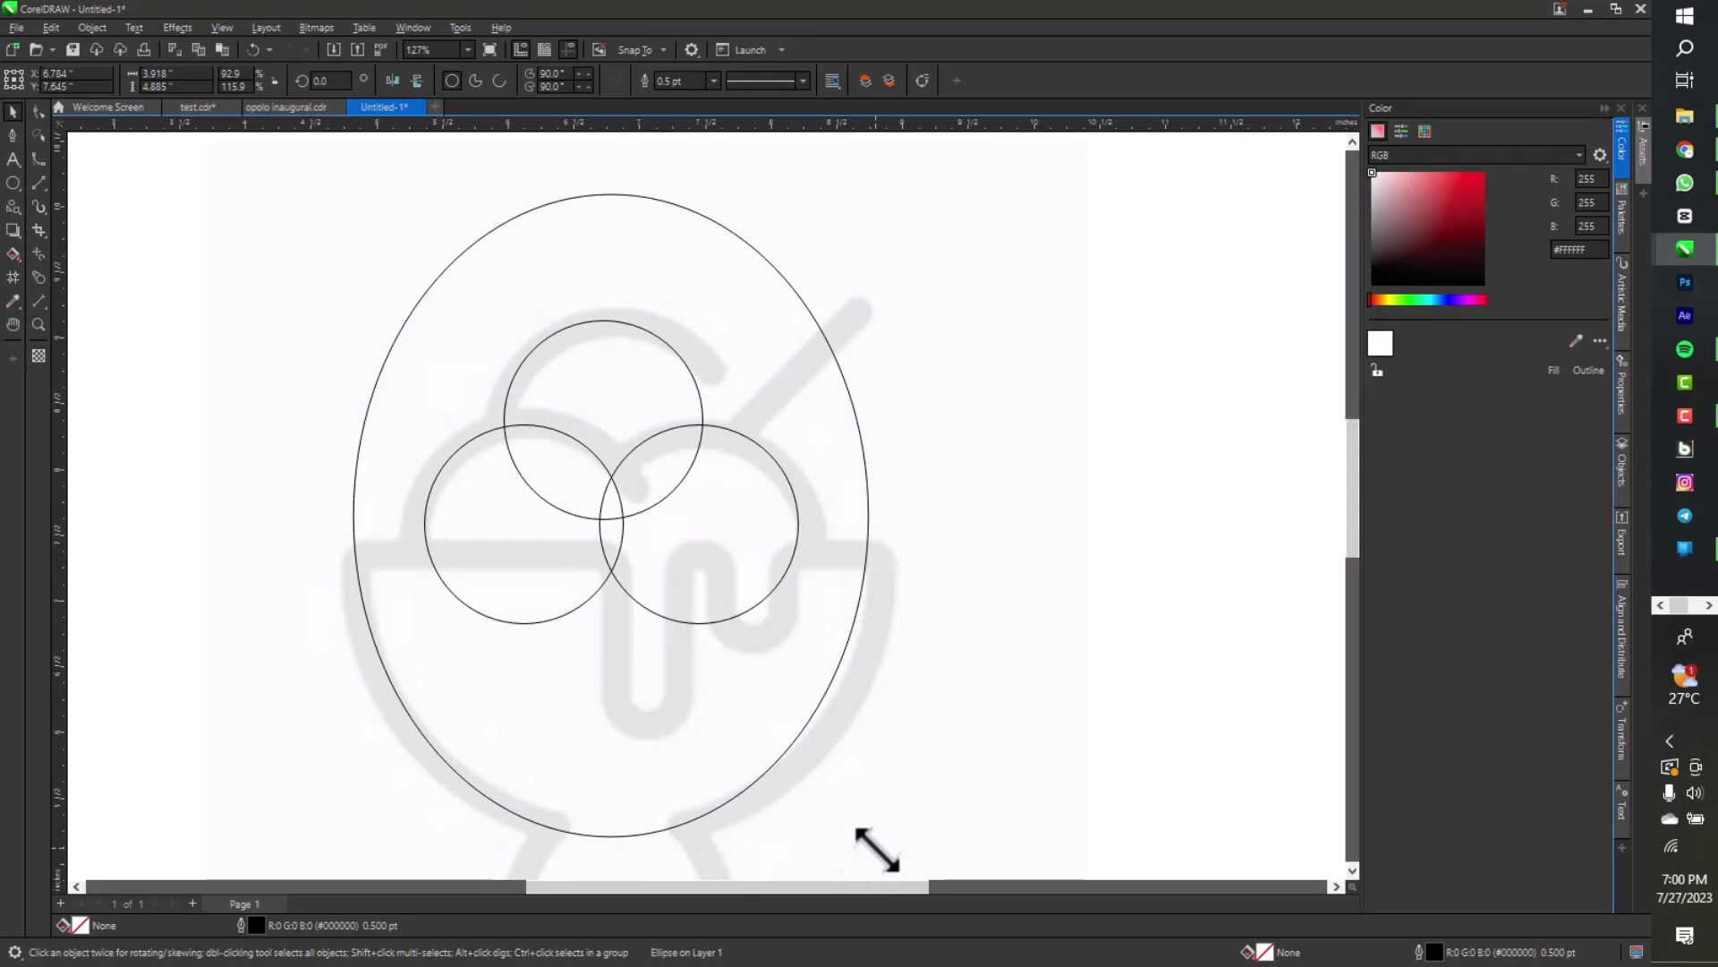
{"action": "left_click_drag", "start_coordinate": [878, 849], "coordinate": [886, 858]}
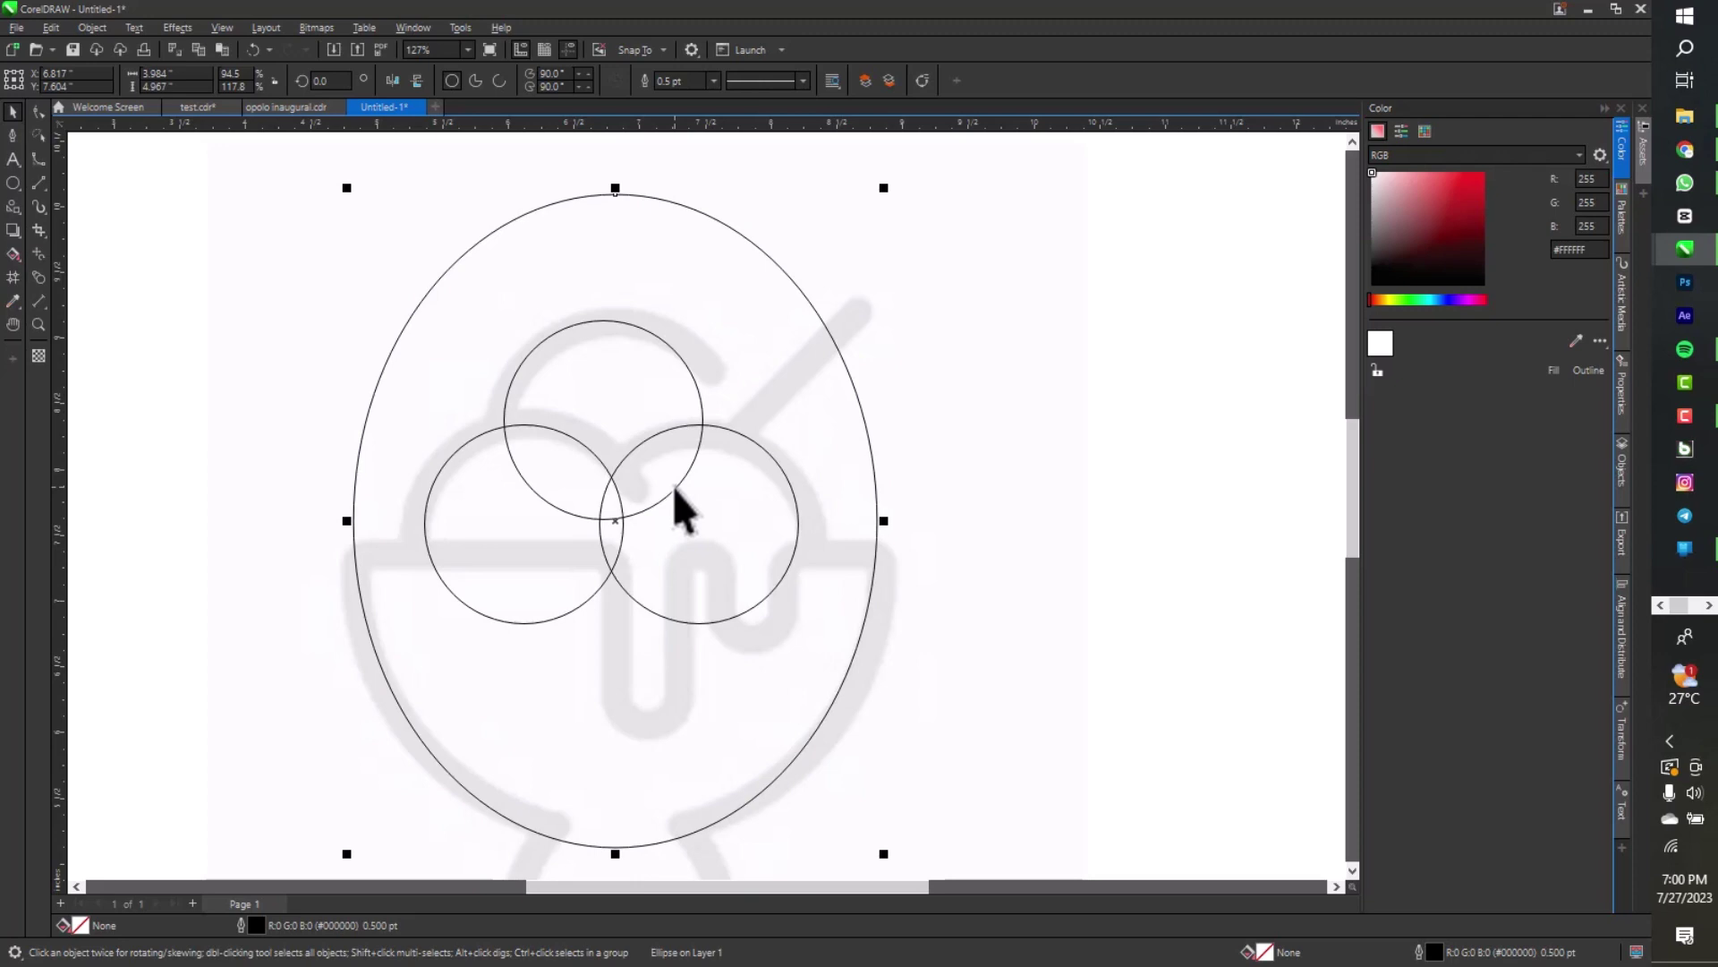
Draw a circle for the bowl's base below the big ellipse
{"action": "scroll", "coordinate": [675, 510], "scroll_direction": "down", "scroll_amount": 2}
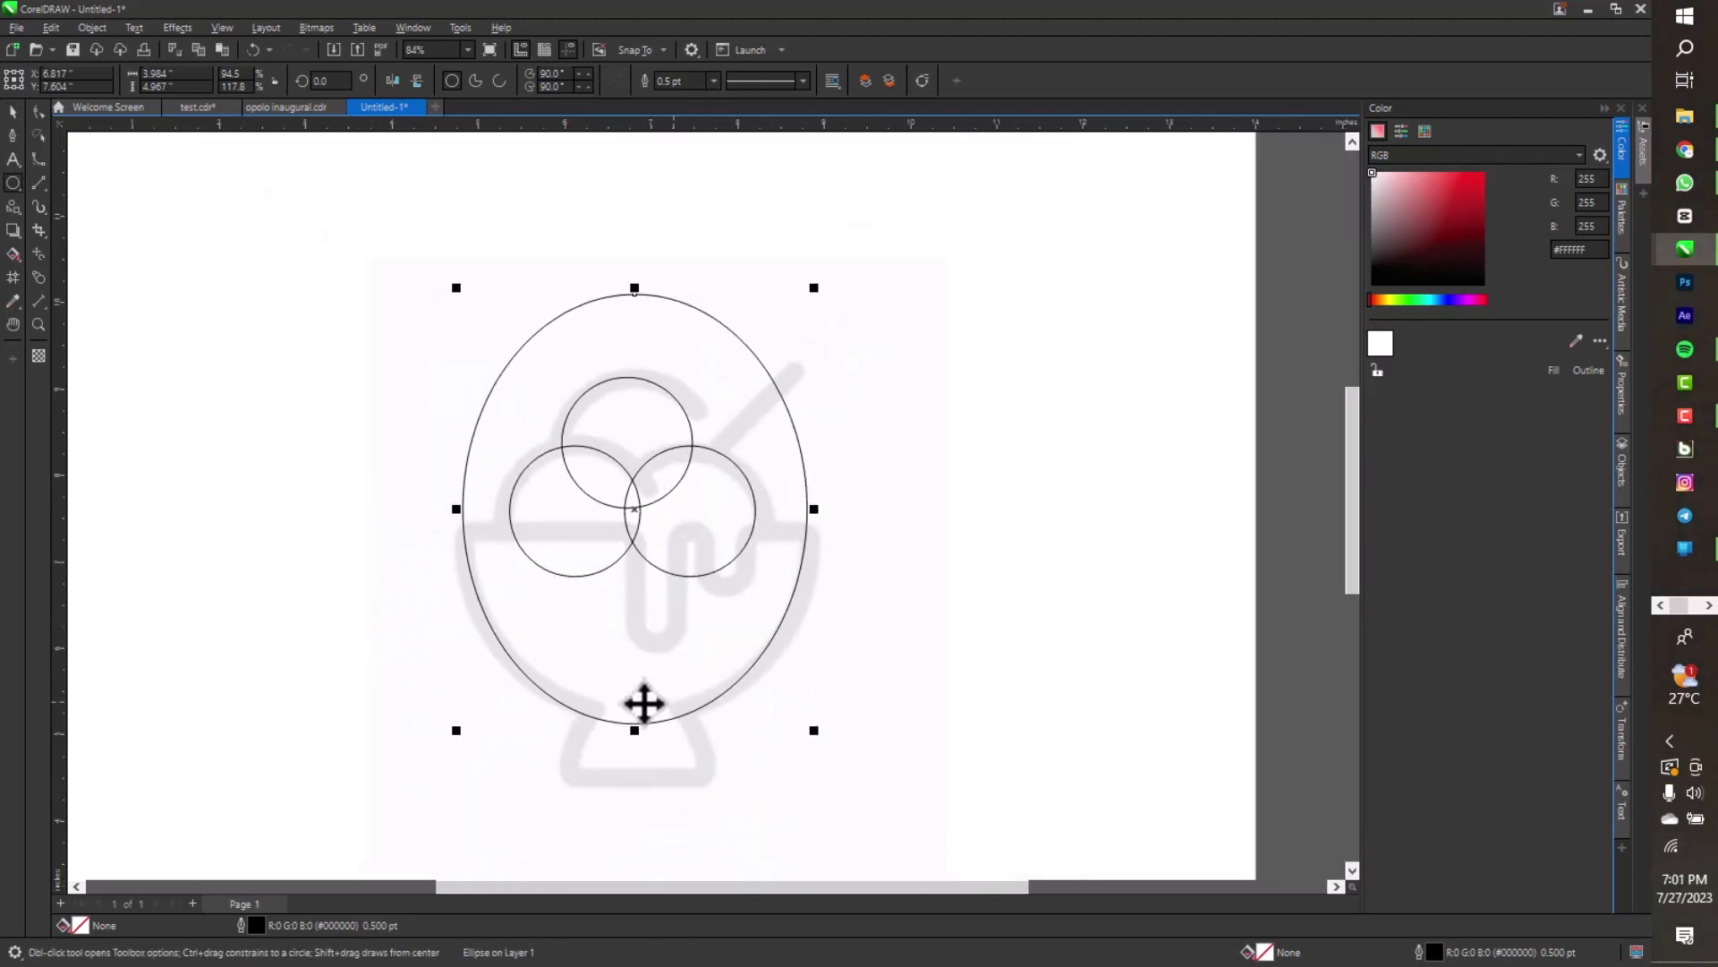
{"action": "key", "text": "F7"}
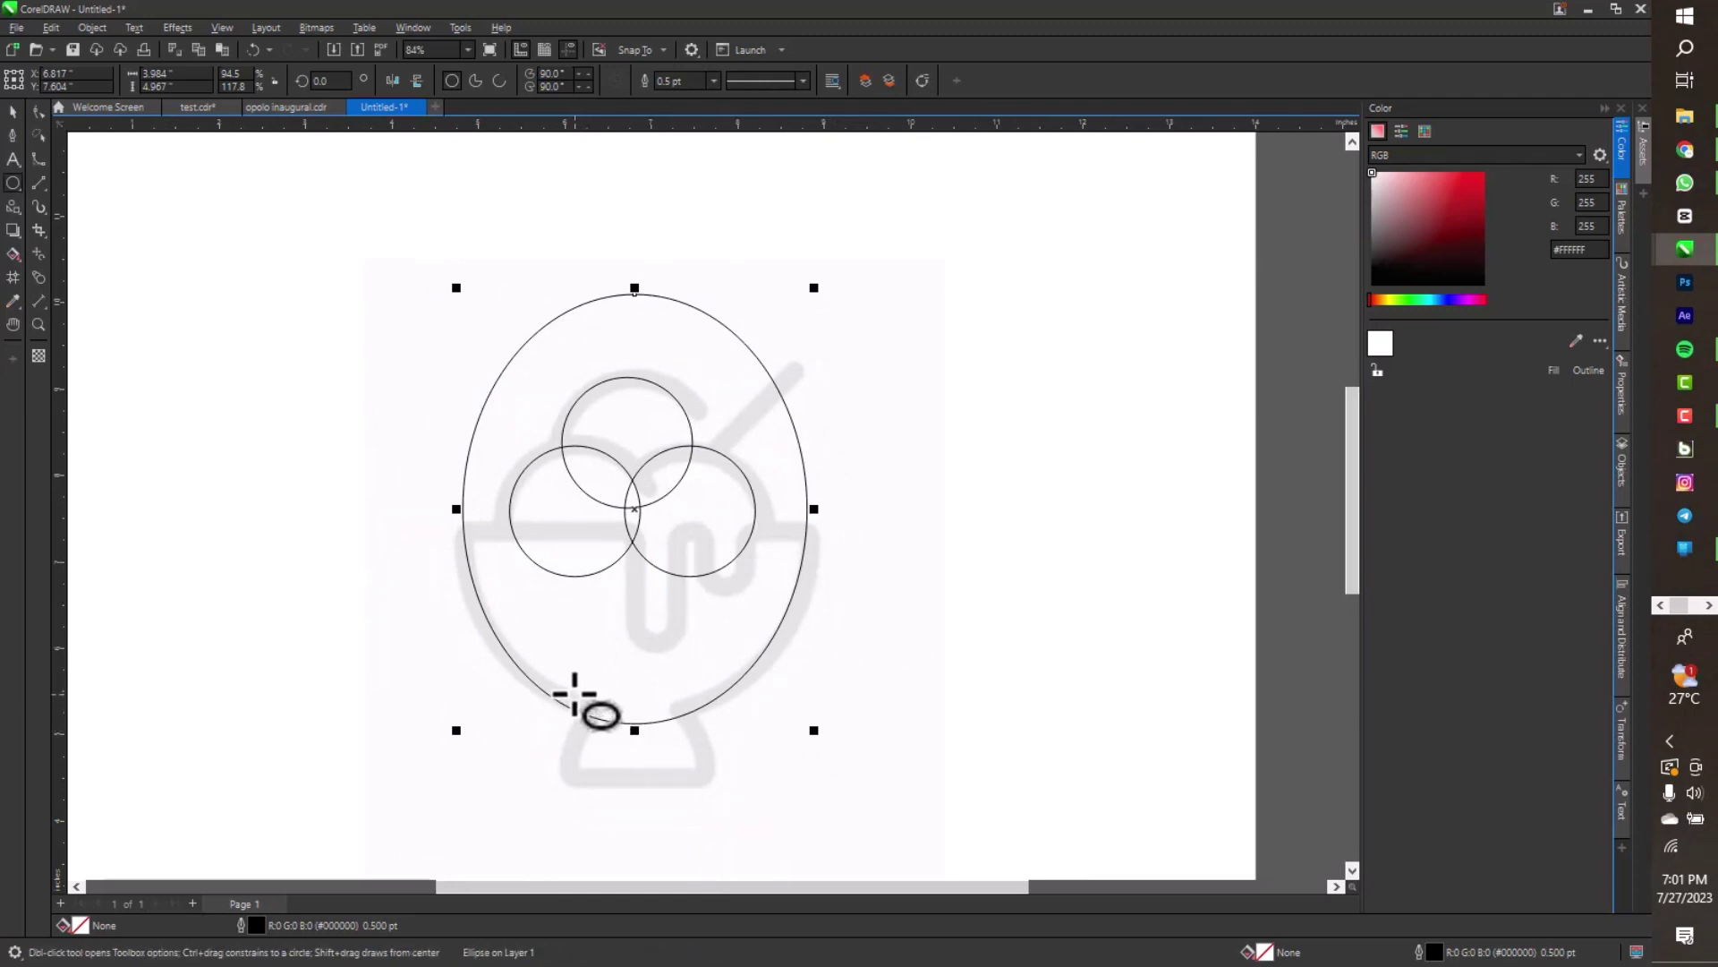
{"action": "left_click_drag", "start_coordinate": [582, 704], "coordinate": [710, 855]}
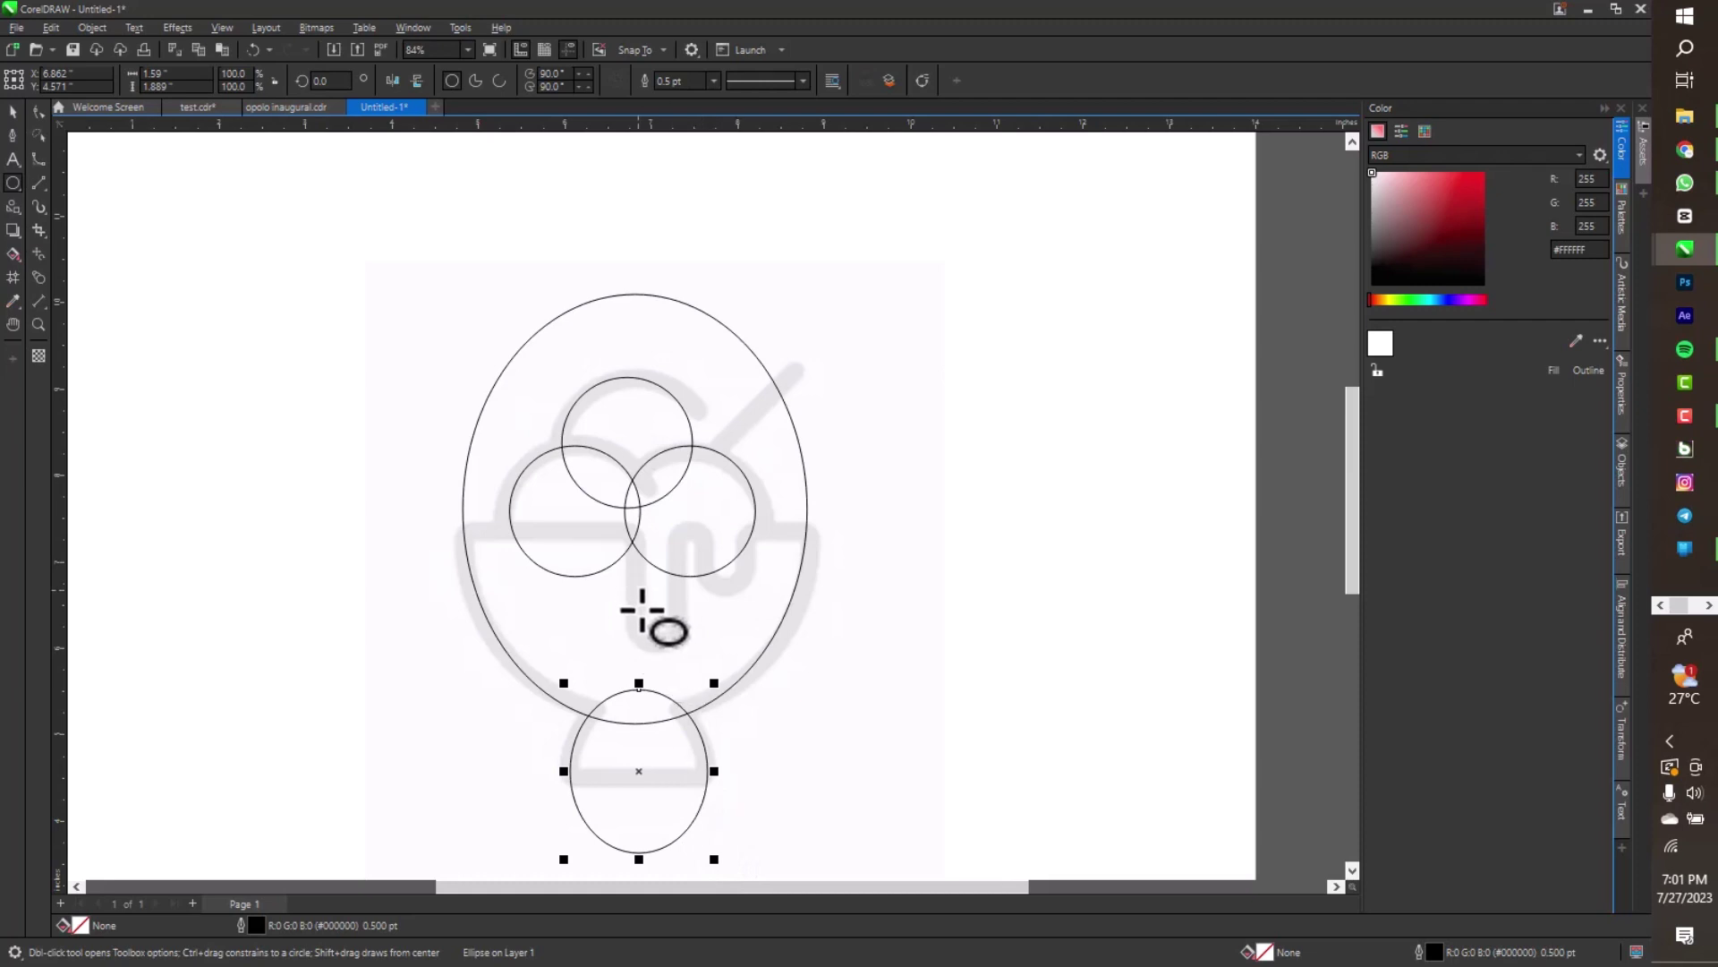
Add two small circles inside the bowl beneath the scoops
{"action": "scroll", "coordinate": [648, 614], "scroll_direction": "up", "scroll_amount": 1}
{"action": "scroll", "coordinate": [648, 614], "scroll_direction": "up", "scroll_amount": 2}
{"action": "left_click_drag", "start_coordinate": [629, 600], "coordinate": [807, 515]}
{"action": "key", "text": "space"}
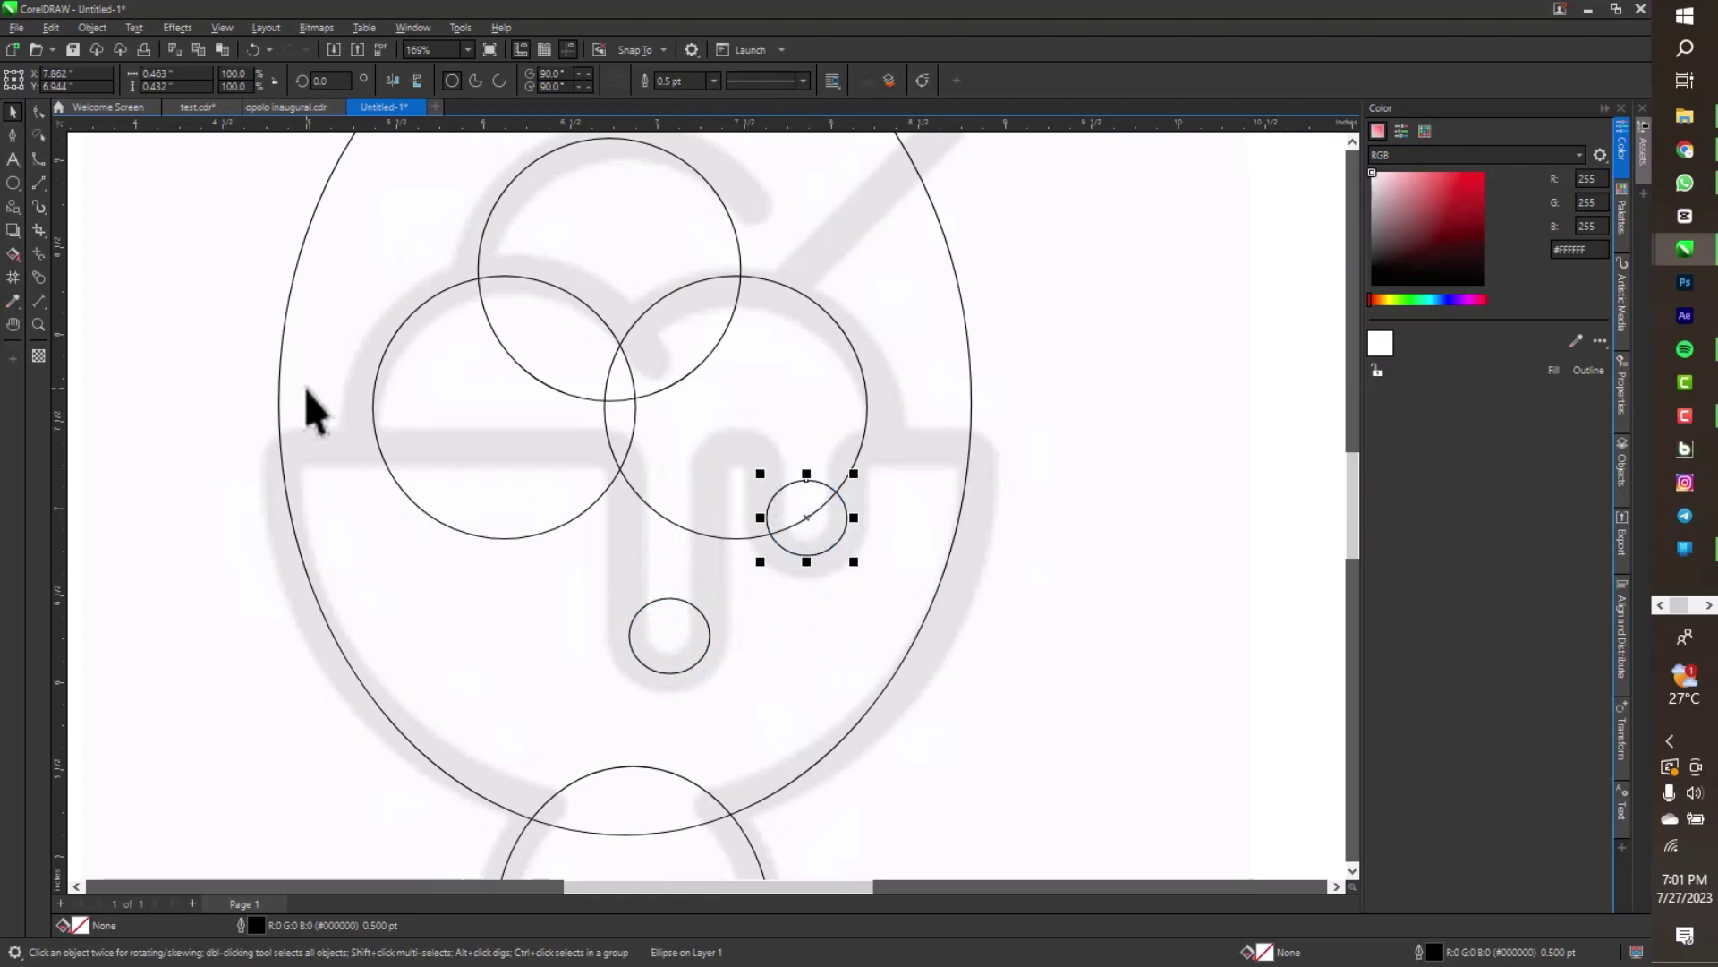
{"action": "scroll", "coordinate": [601, 398], "scroll_direction": "down", "scroll_amount": 2}
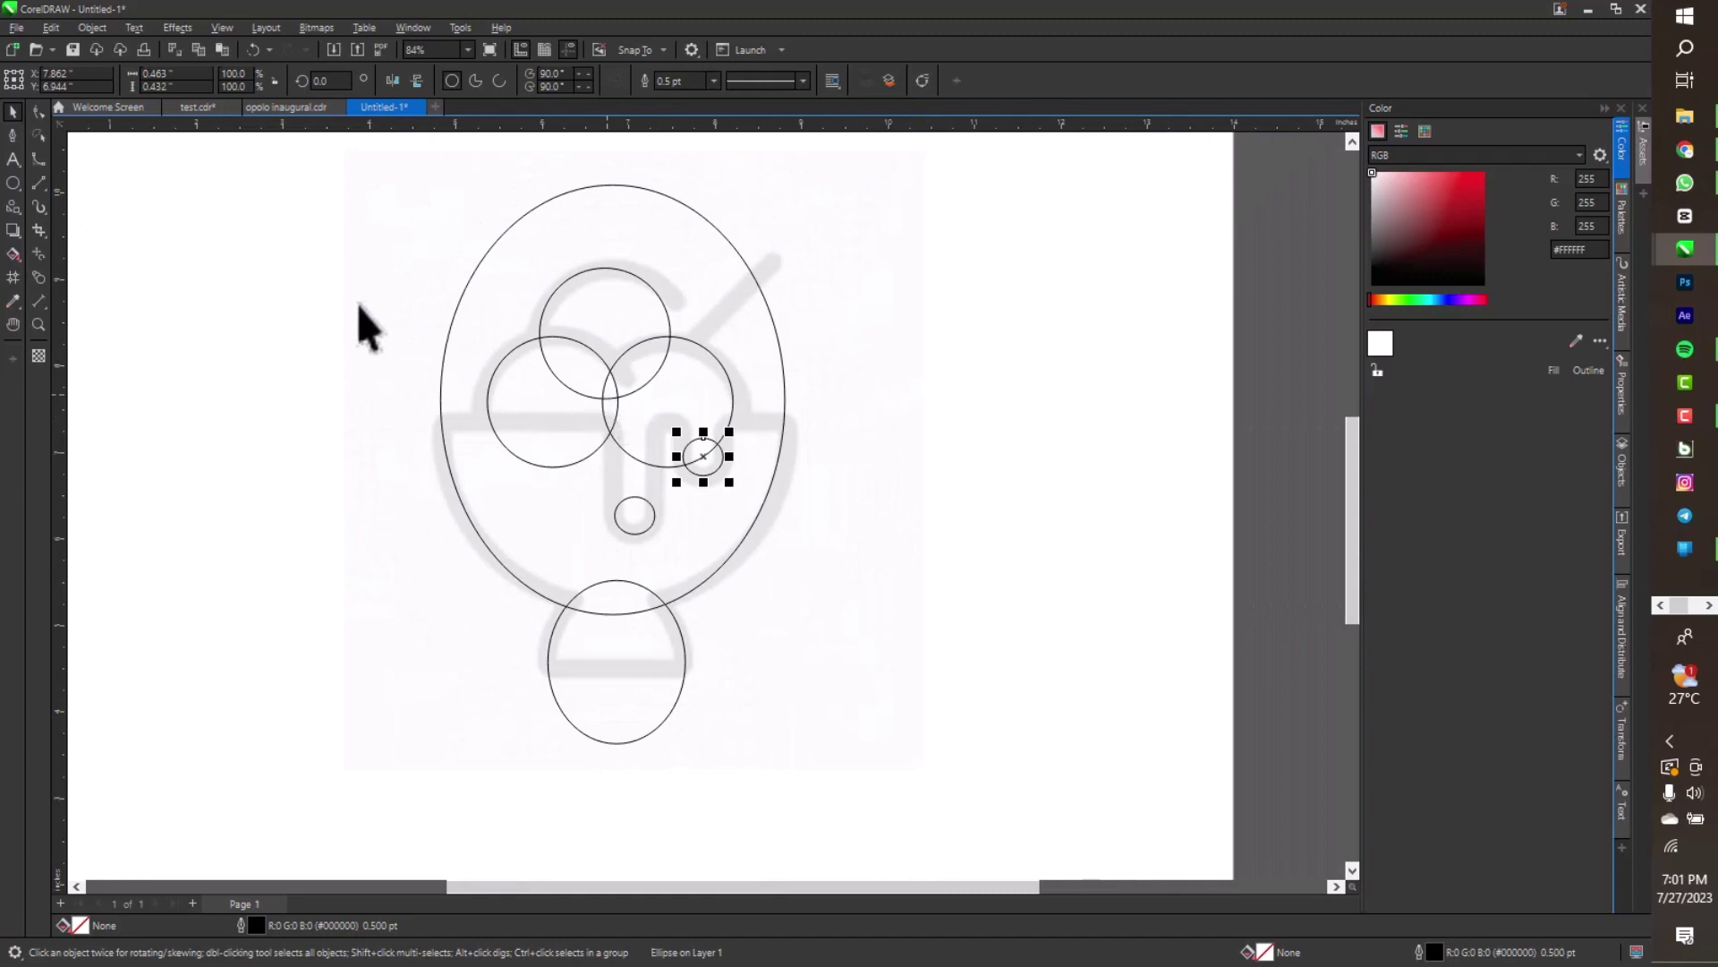
{"action": "left_click", "coordinate": [37, 186]}
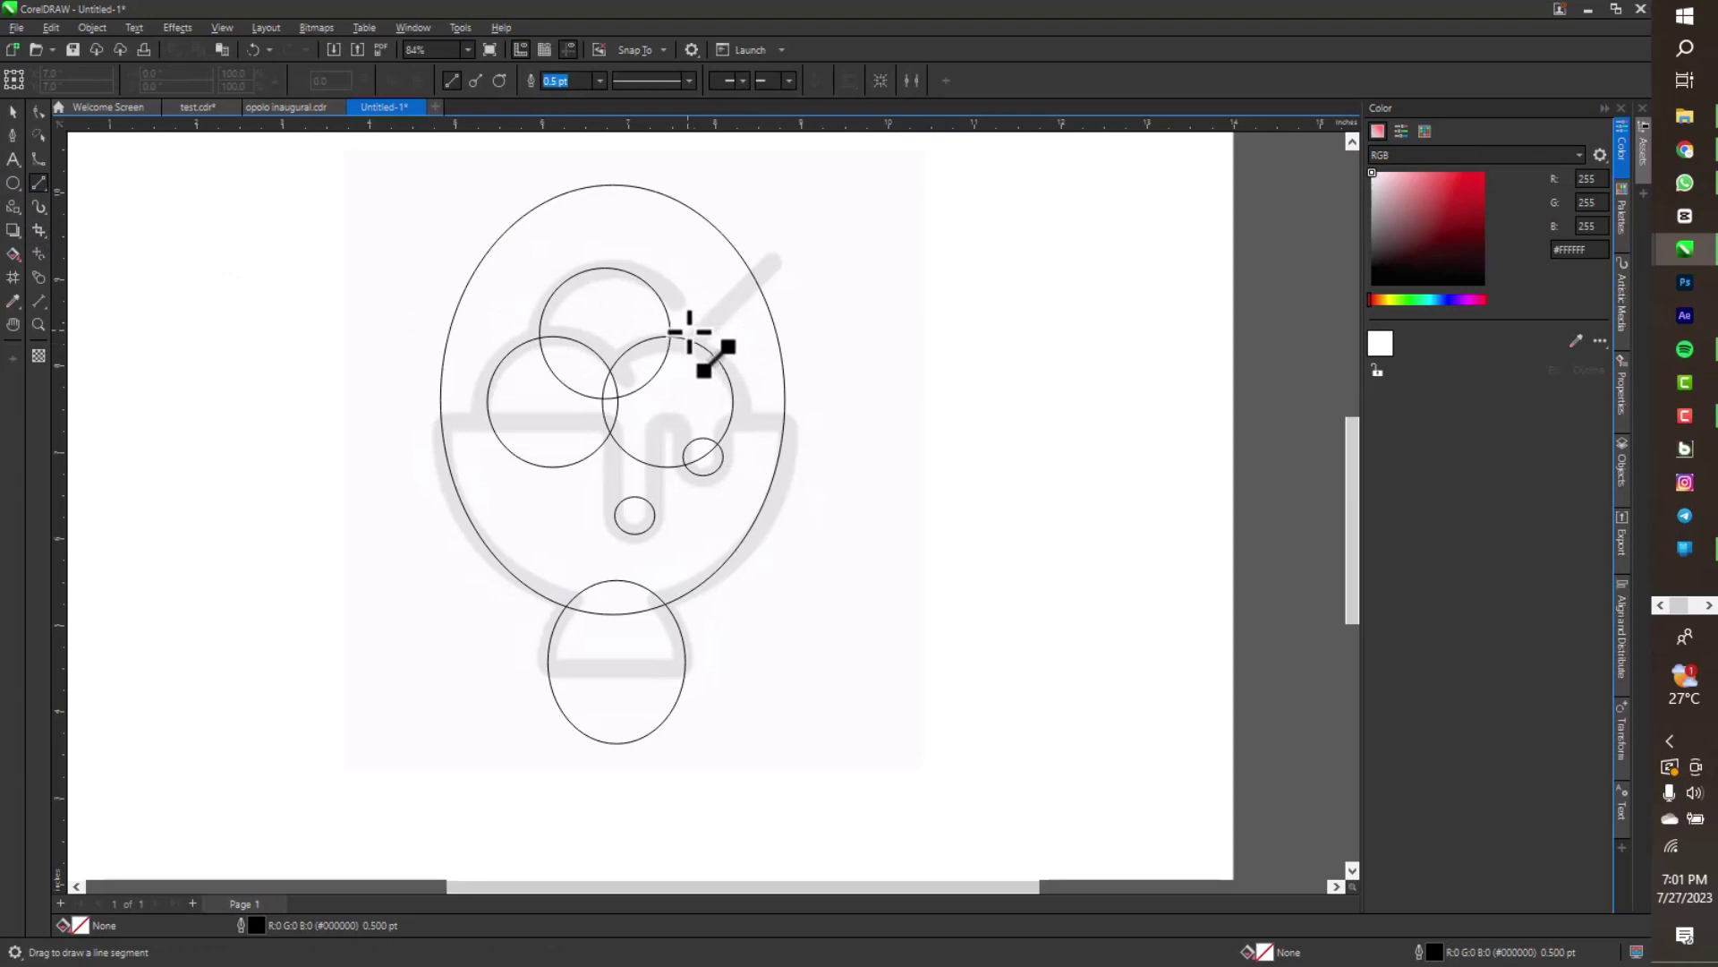
Draw a long horizontal line and move it onto the bowl rim
{"action": "left_click_drag", "start_coordinate": [310, 428], "coordinate": [984, 448]}
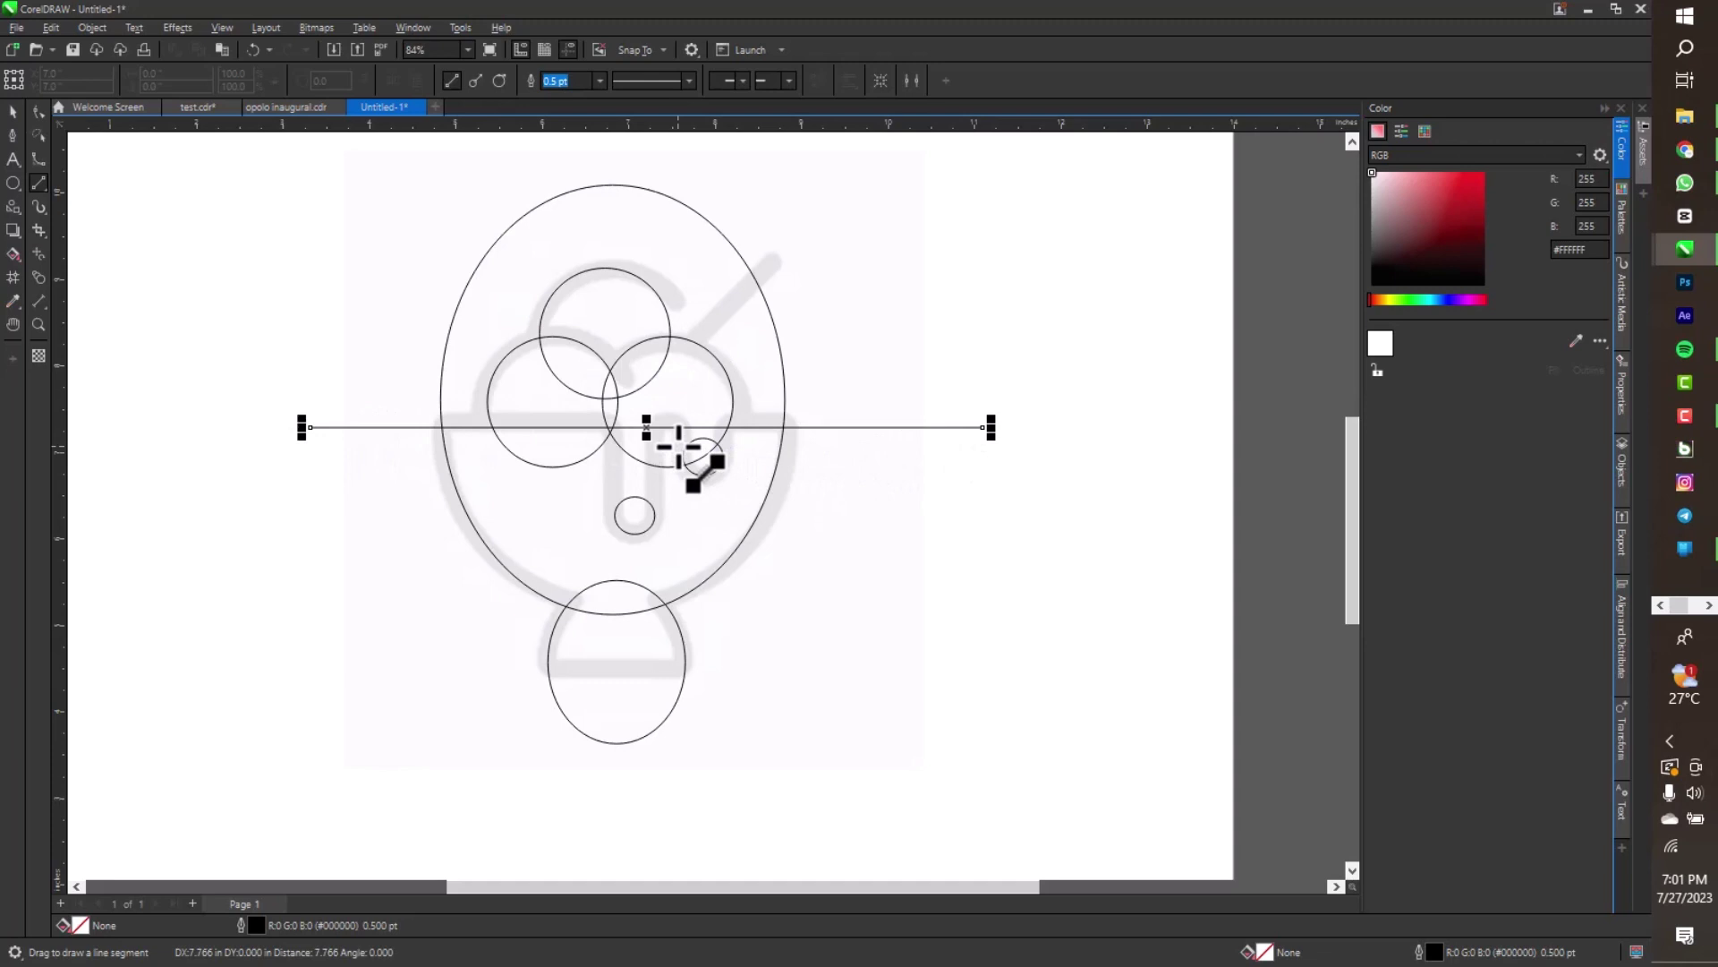
{"action": "mouse_move", "coordinate": [649, 433]}
{"action": "left_mouse_down"}
{"action": "mouse_move", "coordinate": [626, 423]}
{"action": "mouse_move", "coordinate": [646, 669]}
{"action": "mouse_move", "coordinate": [620, 422]}
{"action": "left_mouse_up"}
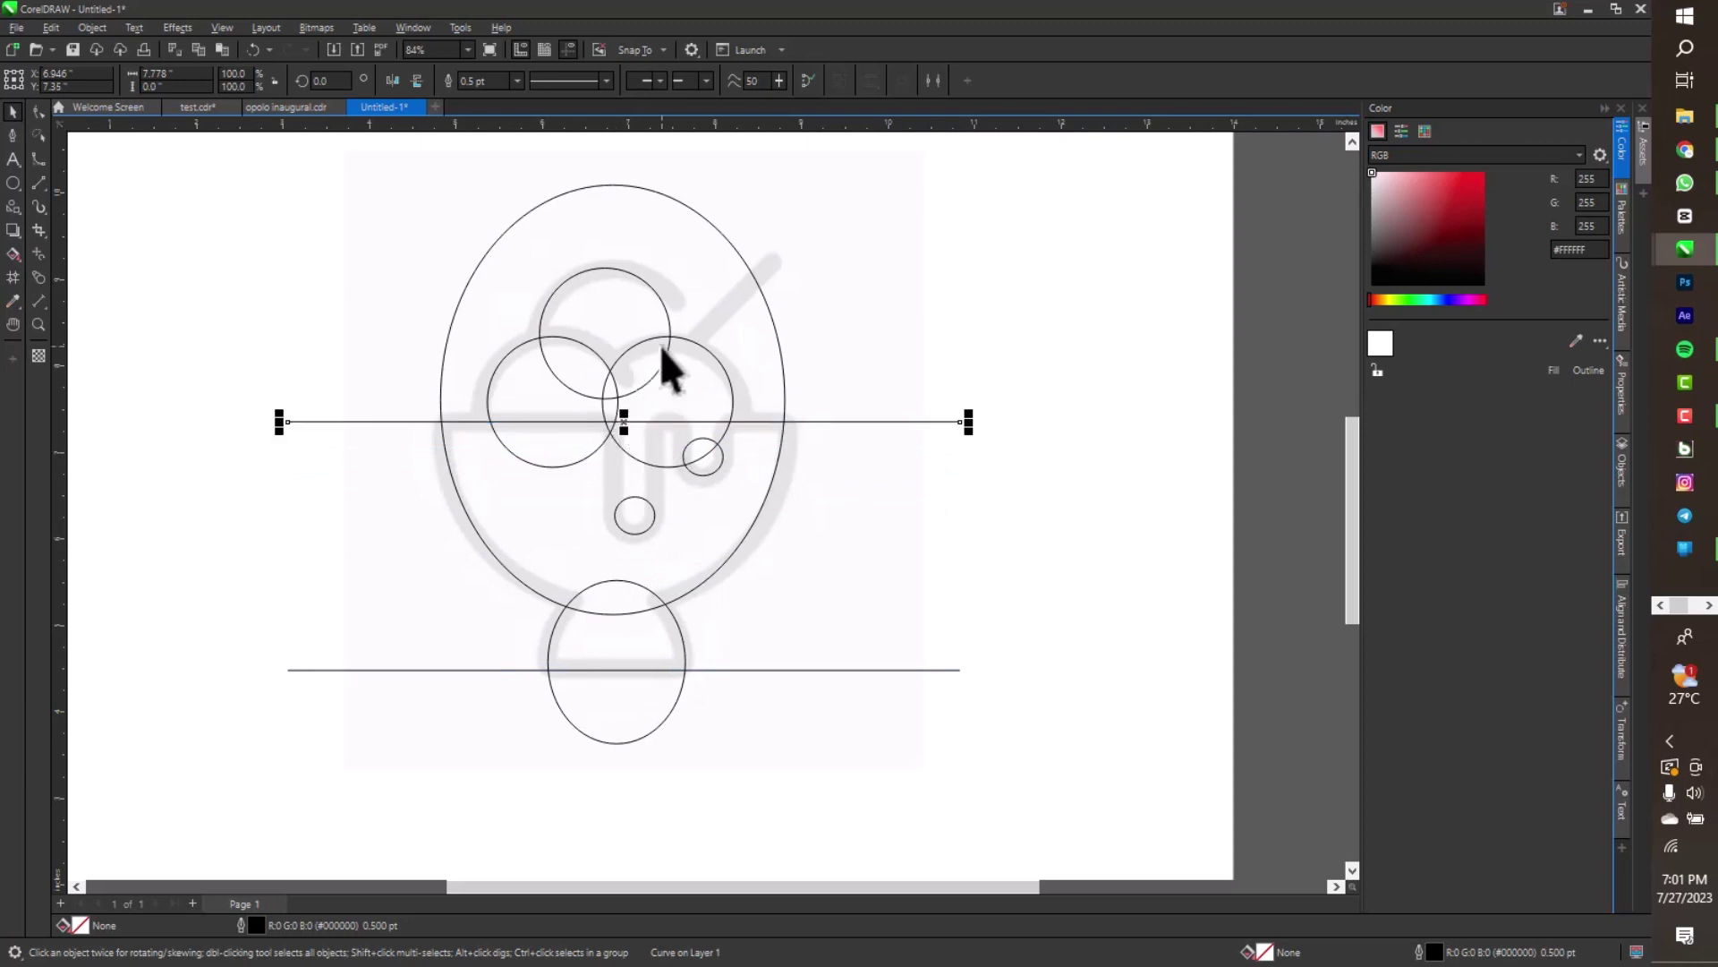
{"action": "key", "text": "F5"}
Draw two diagonal spoon lines rising from the right scoop toward the upper right
{"action": "left_click_drag", "start_coordinate": [695, 341], "coordinate": [766, 267]}
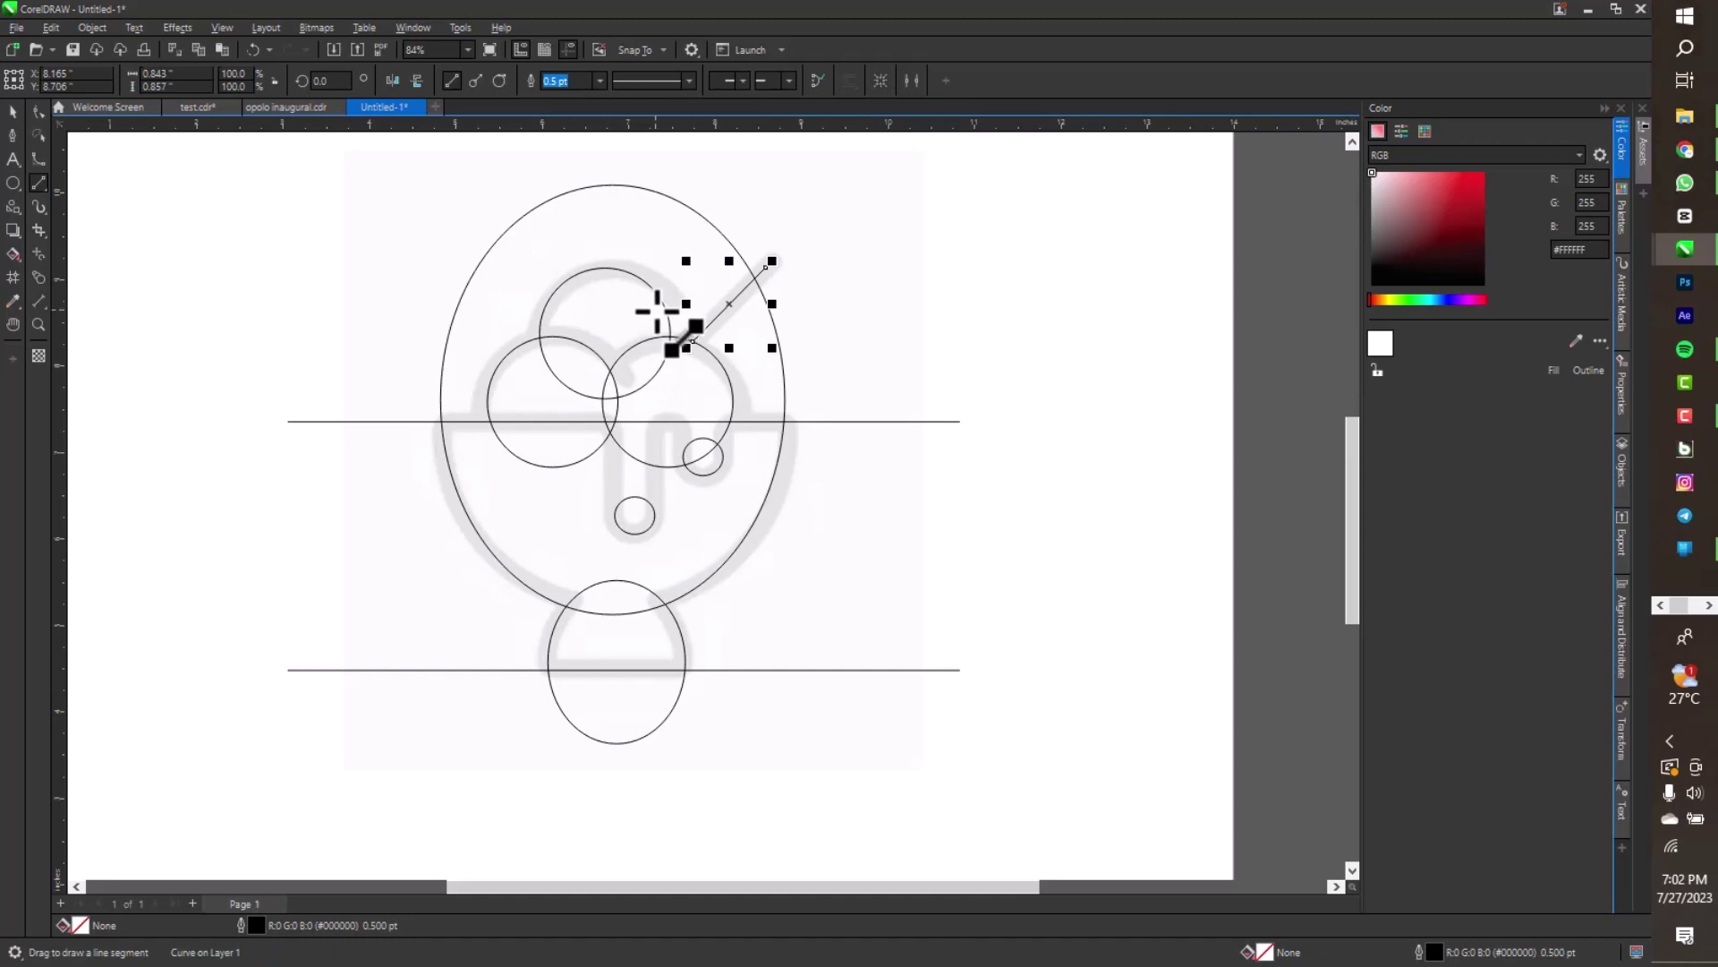
{"action": "left_click_drag", "start_coordinate": [658, 311], "coordinate": [702, 285]}
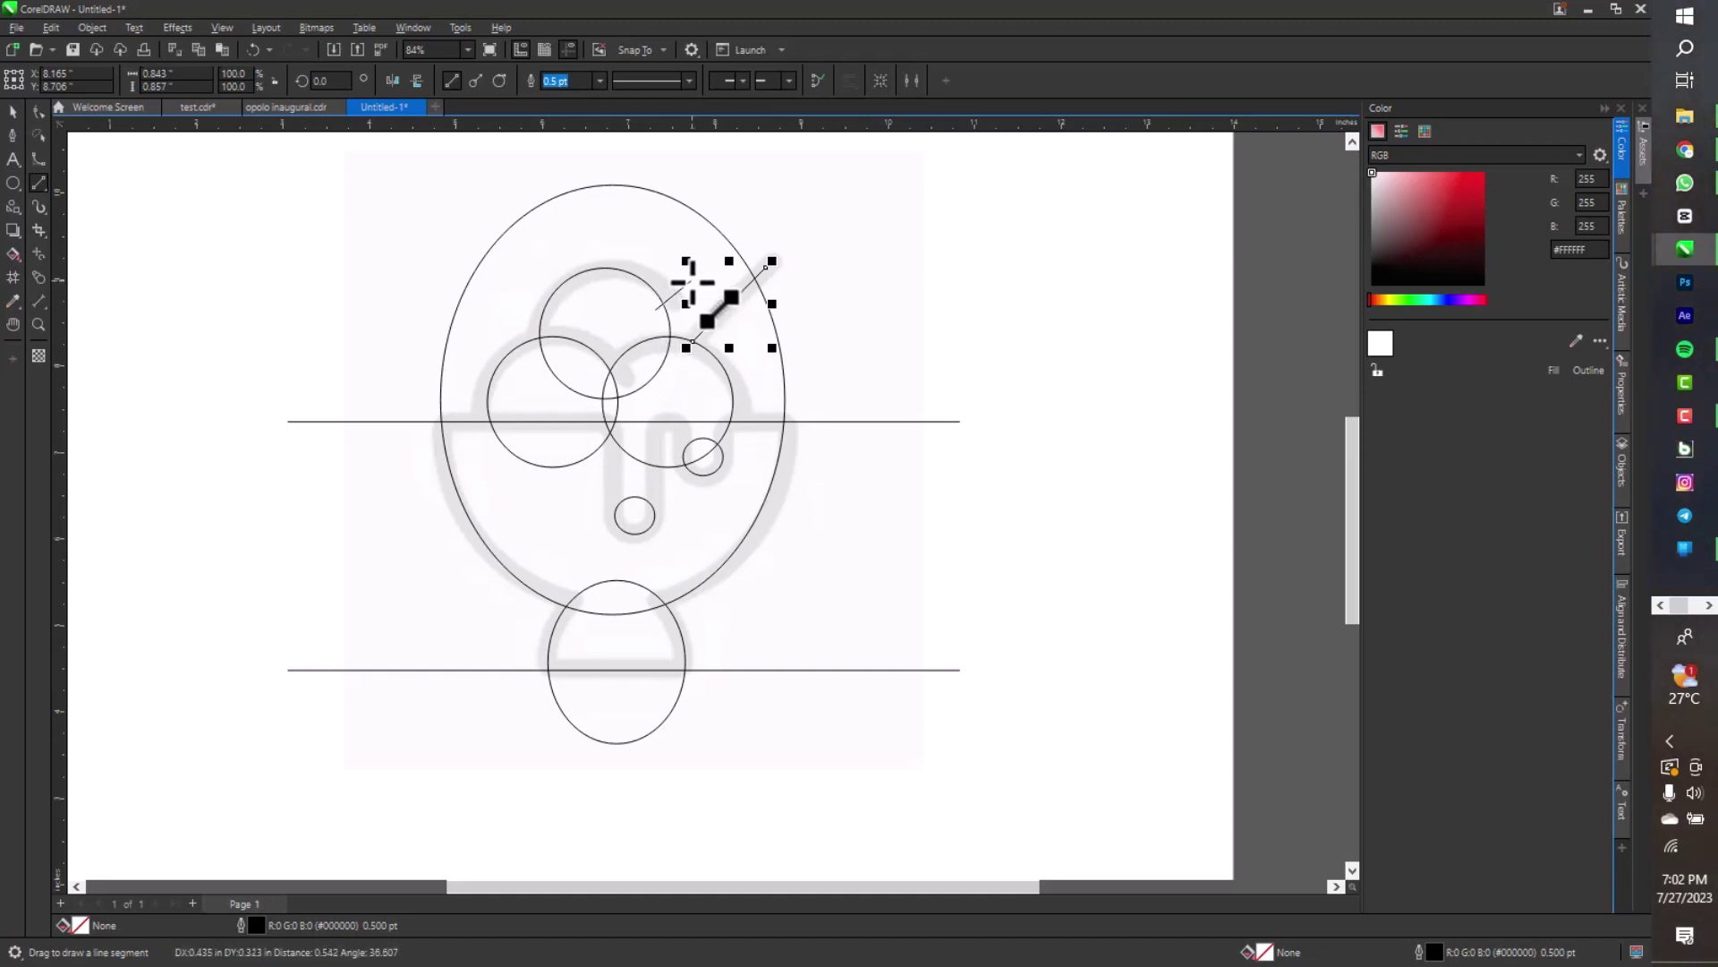
{"action": "left_click_drag", "start_coordinate": [693, 282], "coordinate": [687, 277]}
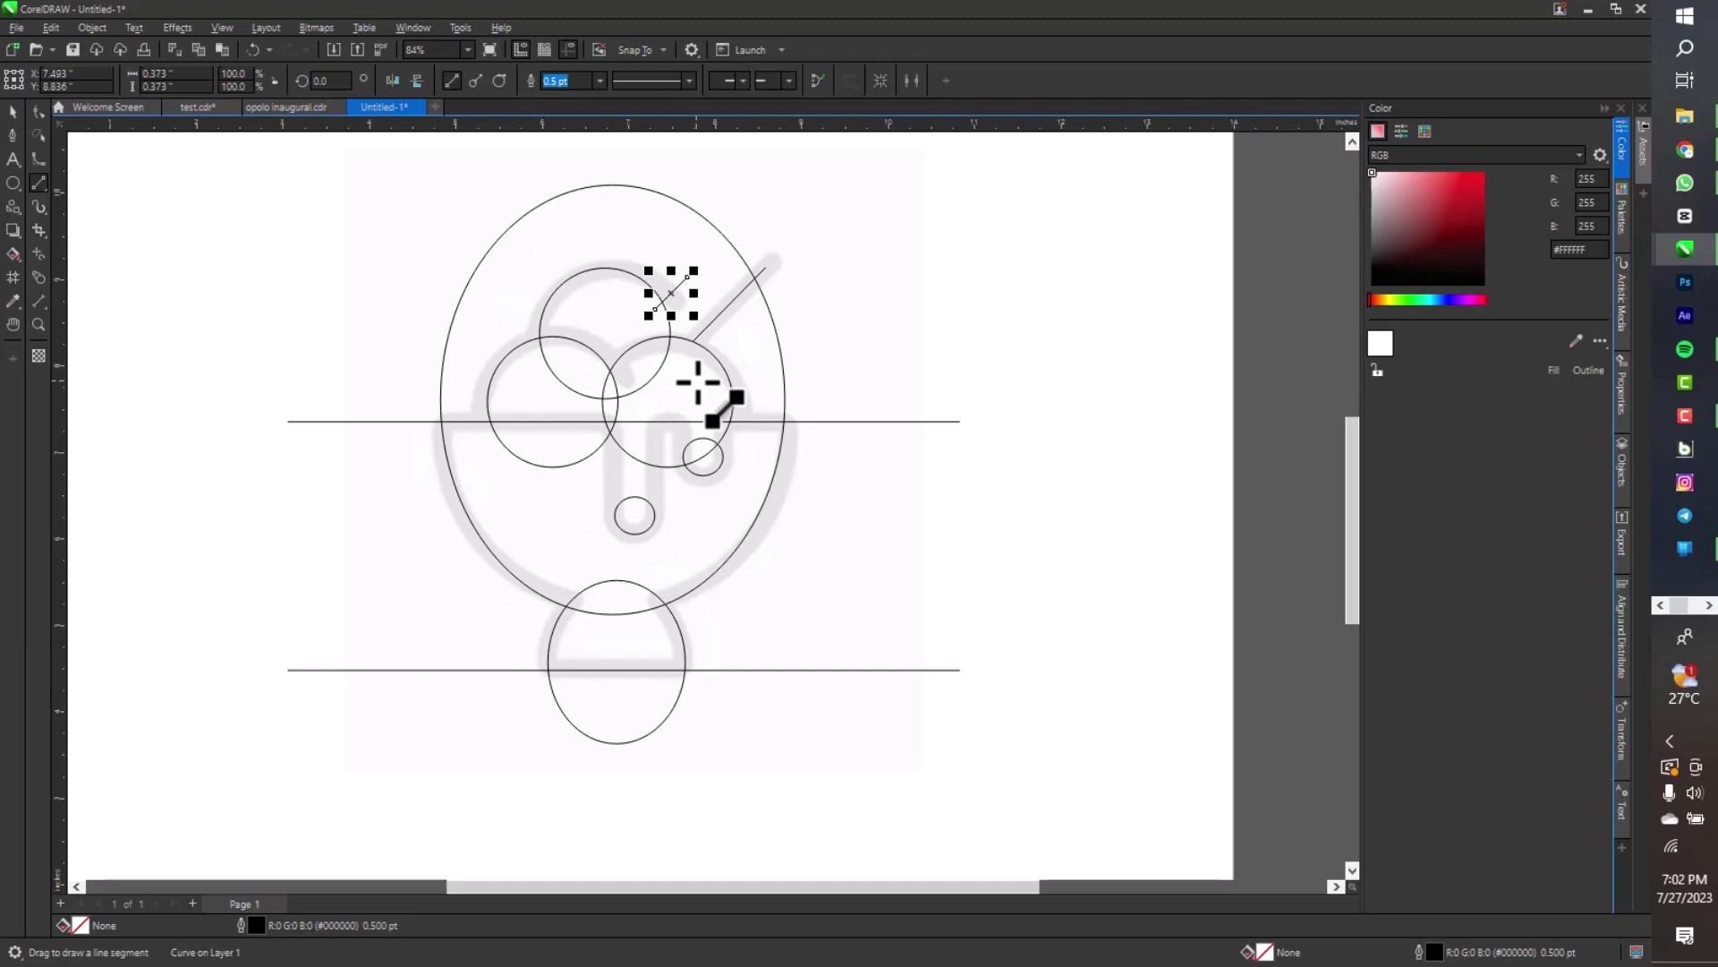
{"action": "key", "text": "F10"}
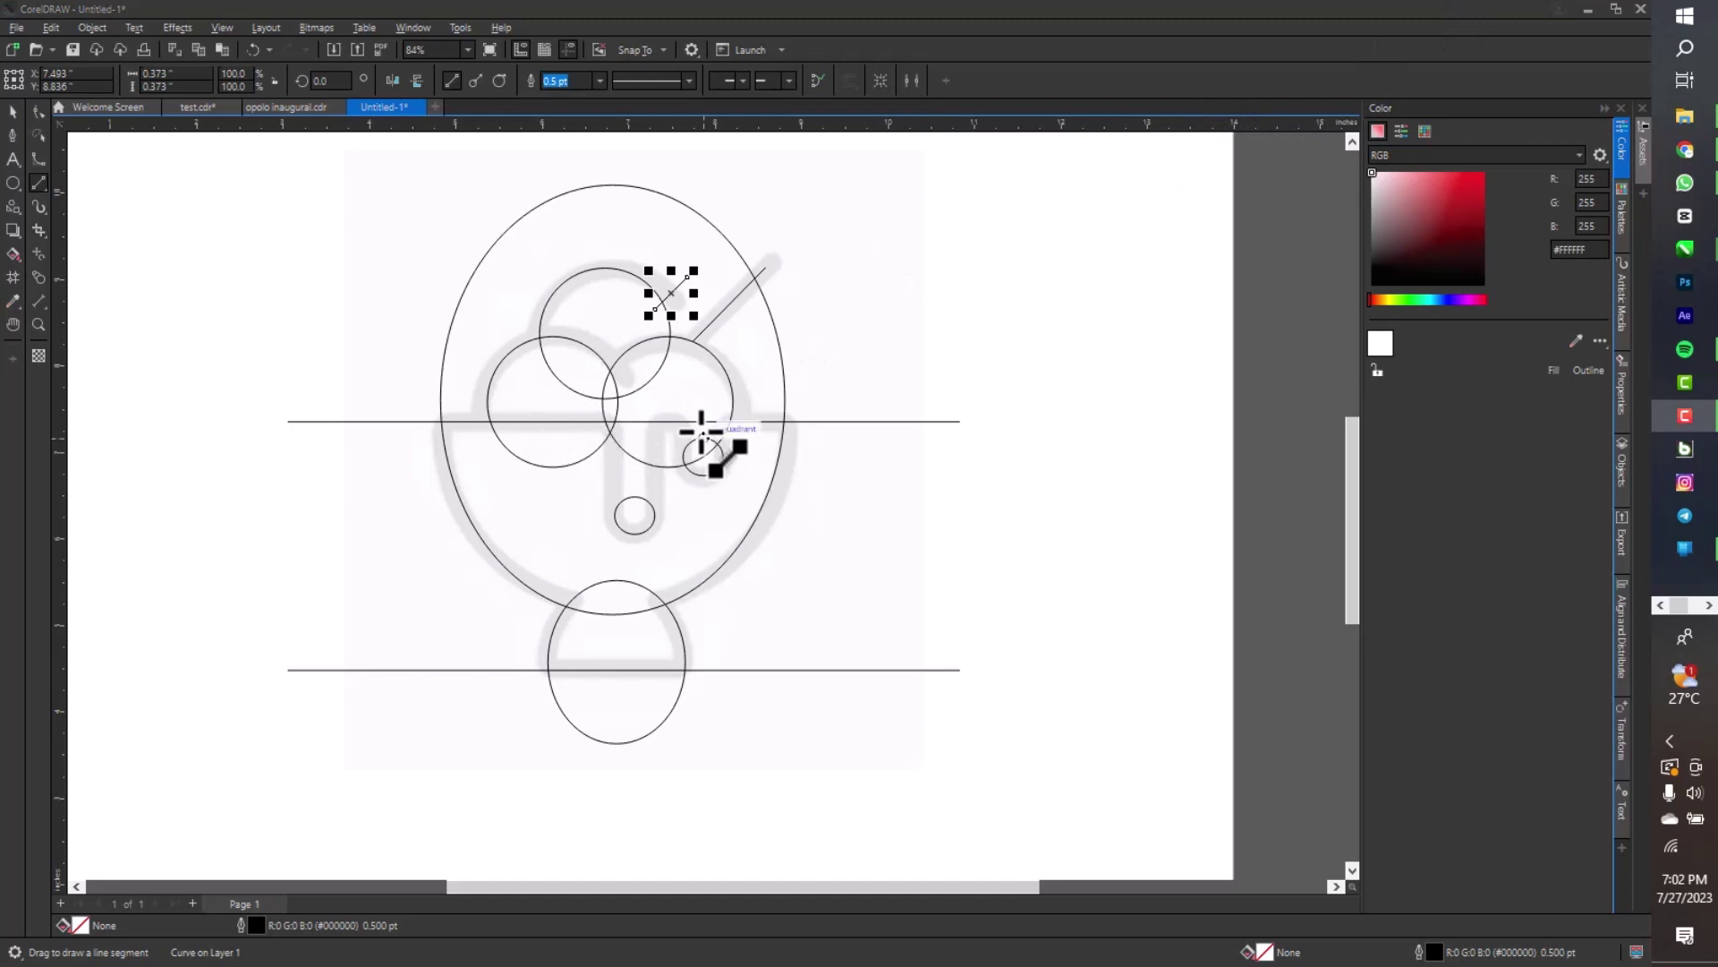
Draw a vertical line down the centre of the bowl
{"action": "left_click", "coordinate": [27, 139]}
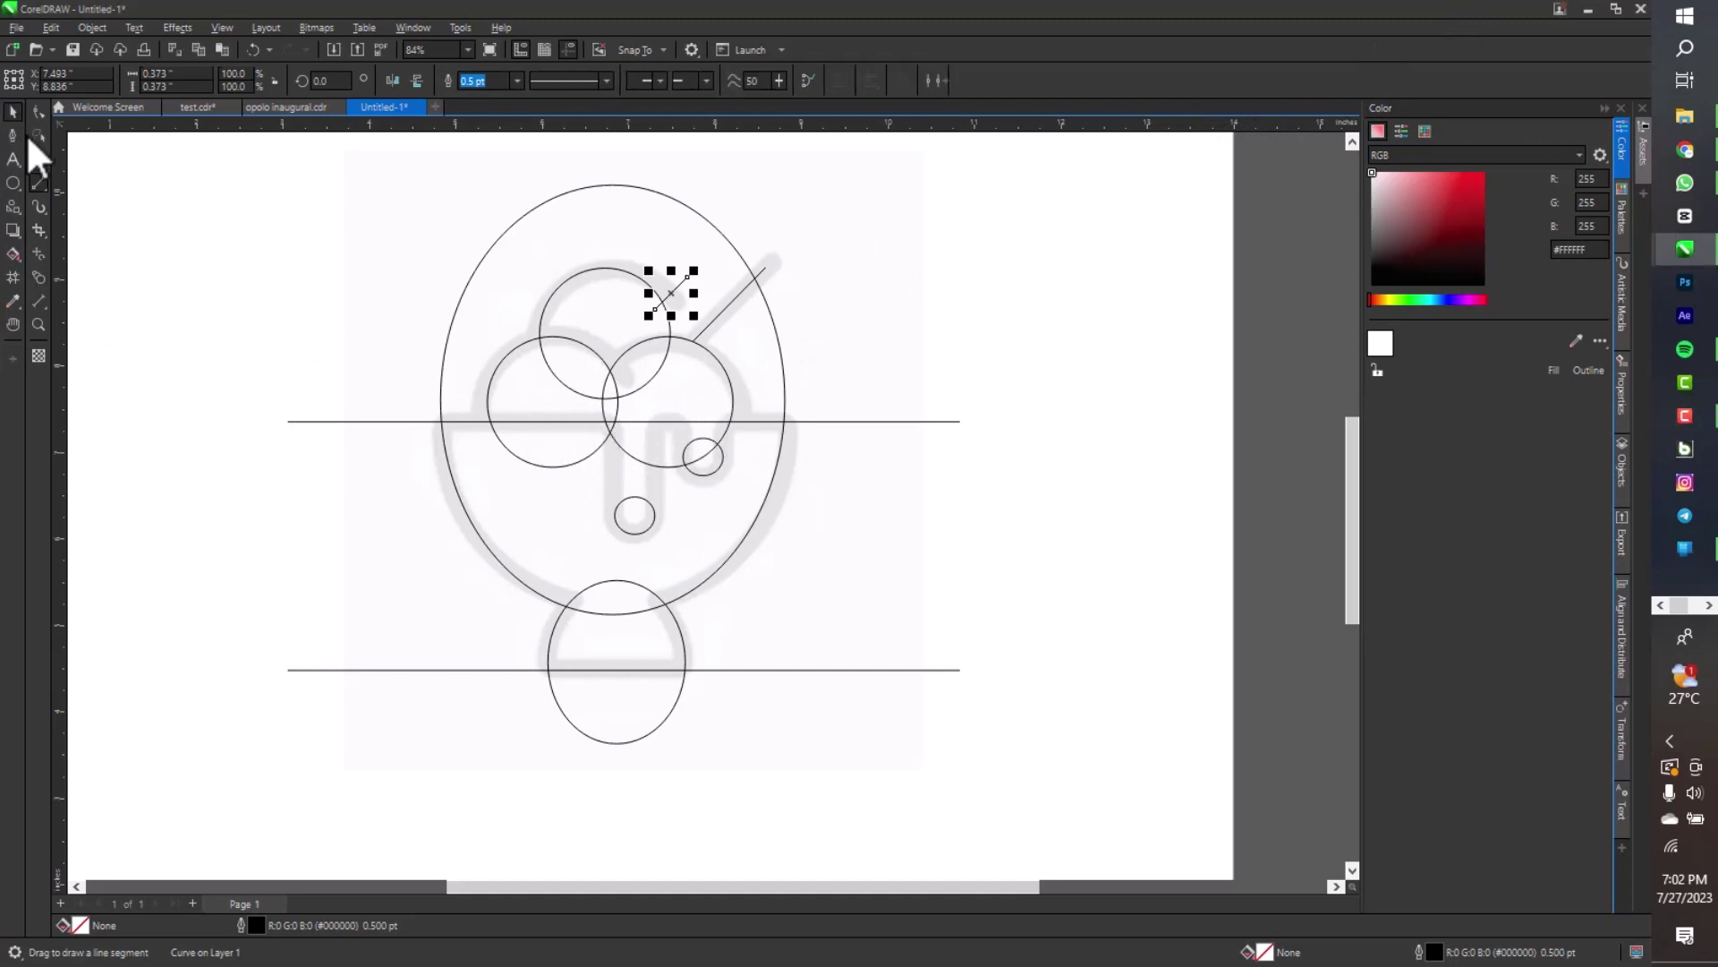
{"action": "left_click", "coordinate": [39, 230]}
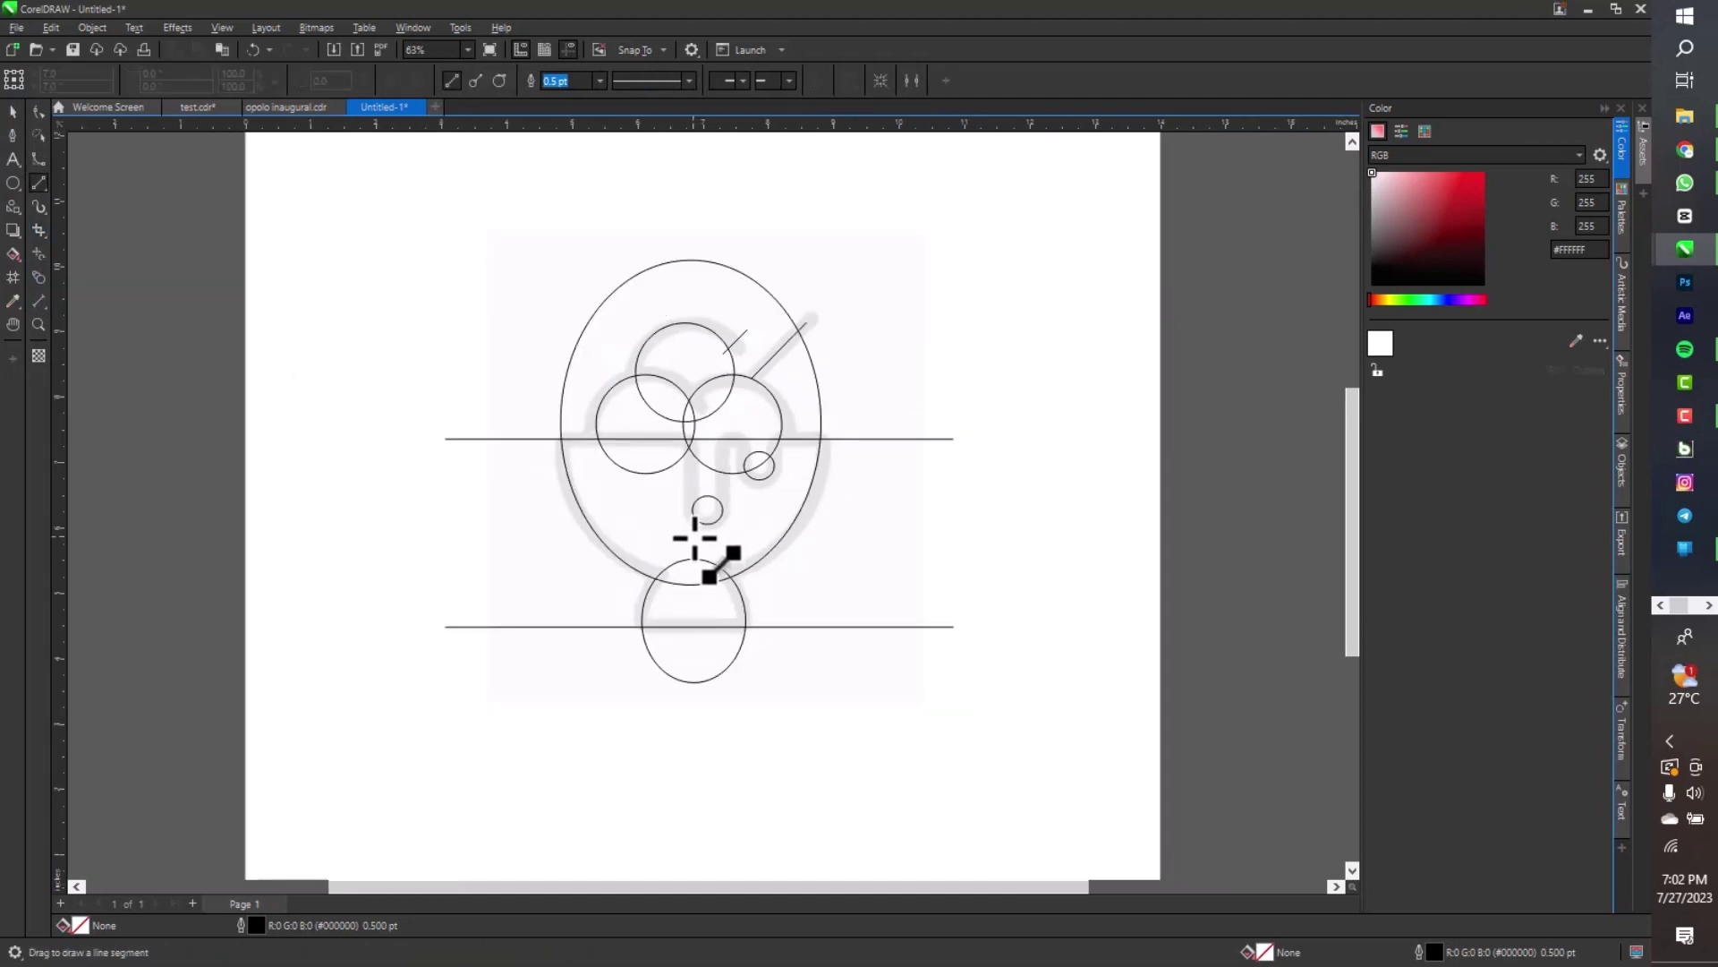
{"action": "left_click_drag", "start_coordinate": [694, 538], "coordinate": [691, 394]}
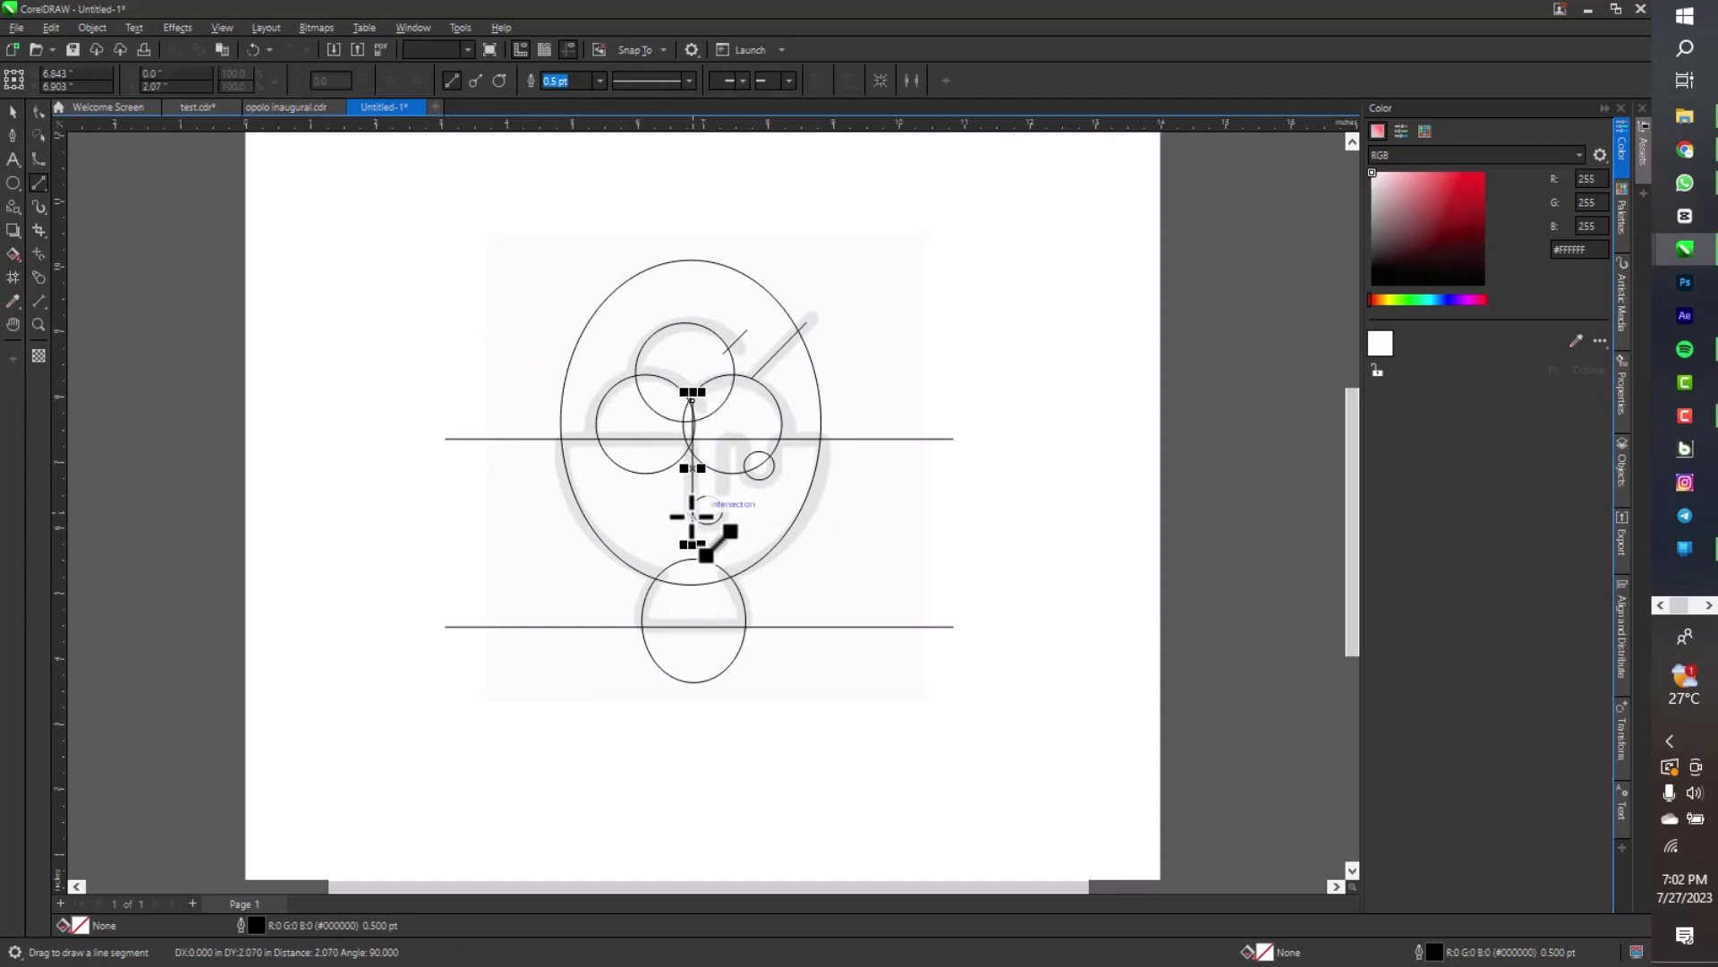
{"action": "scroll", "coordinate": [691, 501], "scroll_direction": "up", "scroll_amount": 5}
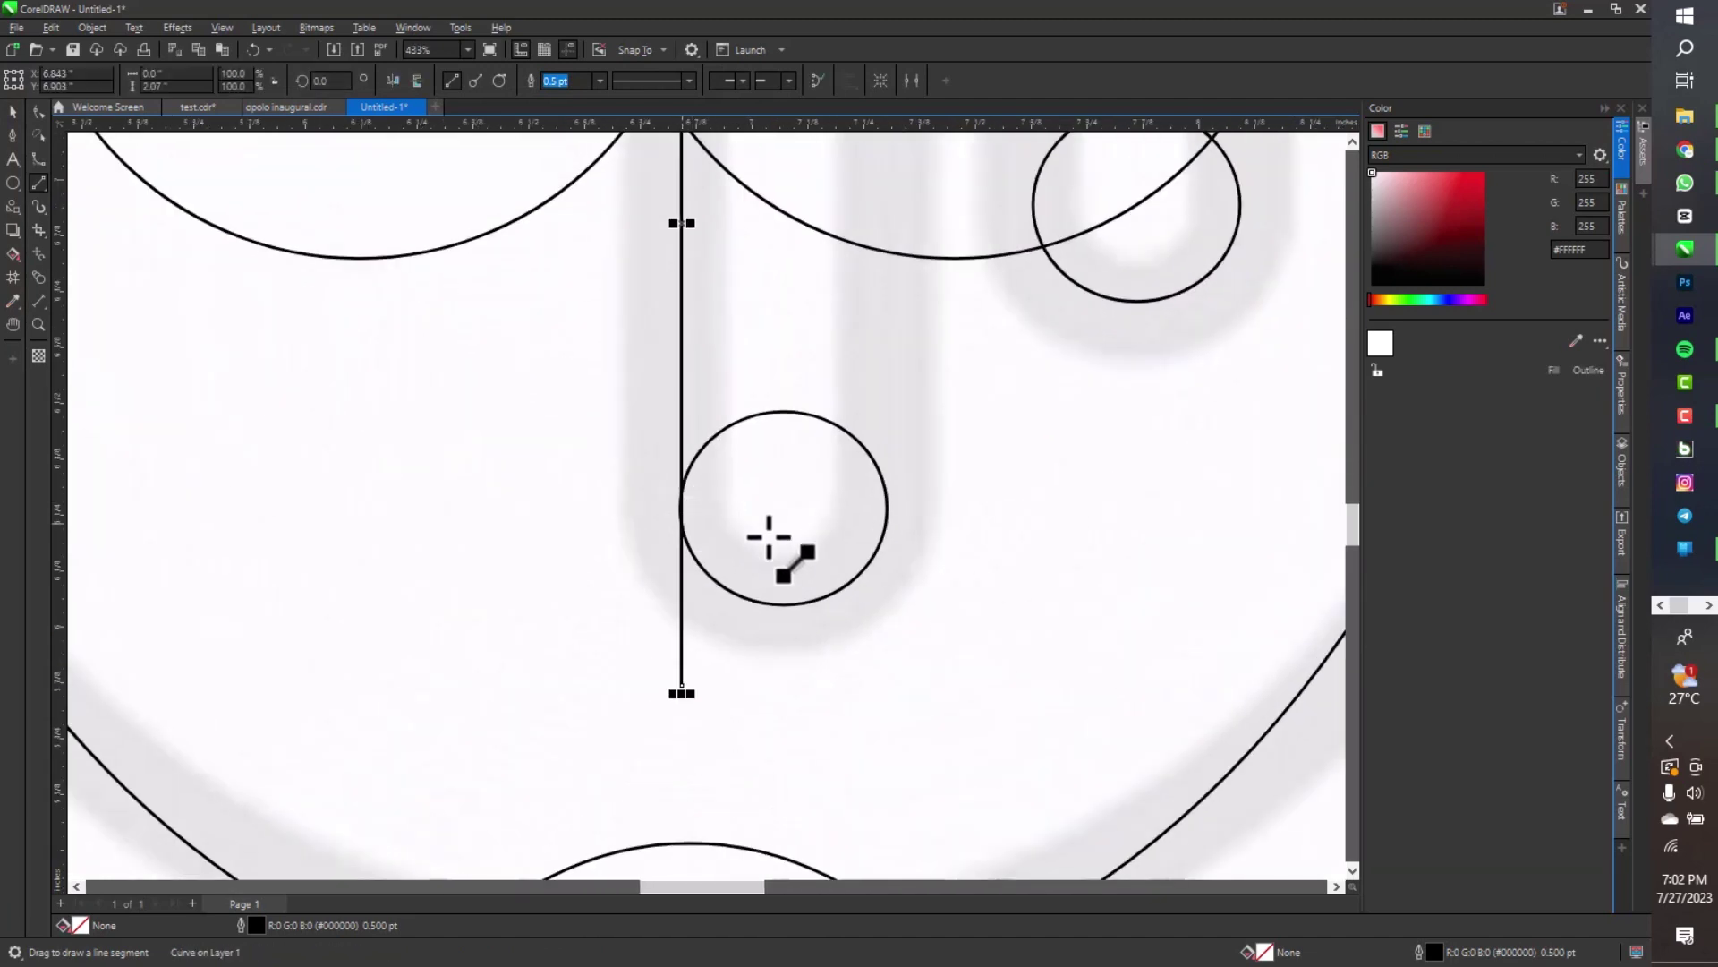
{"action": "key", "text": "space"}
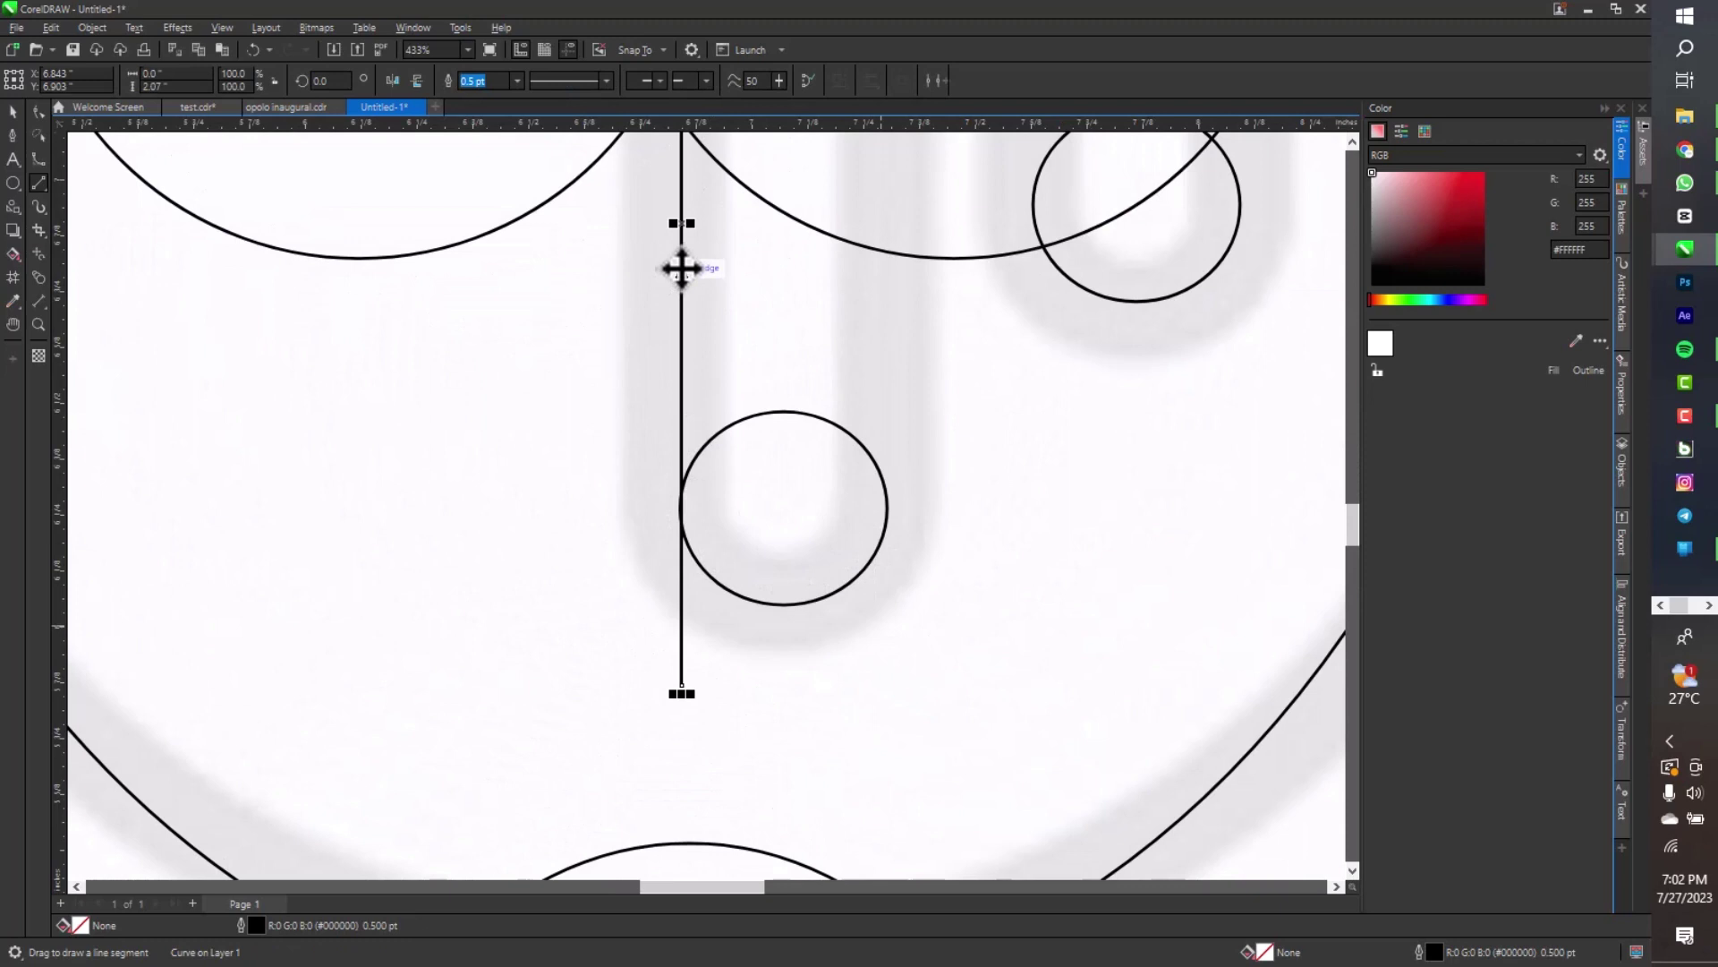
{"action": "key", "text": "space"}
Place copies of the vertical line beside the small circle, nudging one slightly left
{"action": "left_click_drag", "start_coordinate": [686, 235], "coordinate": [888, 282]}
{"action": "scroll", "coordinate": [976, 414], "scroll_direction": "down", "scroll_amount": 2}
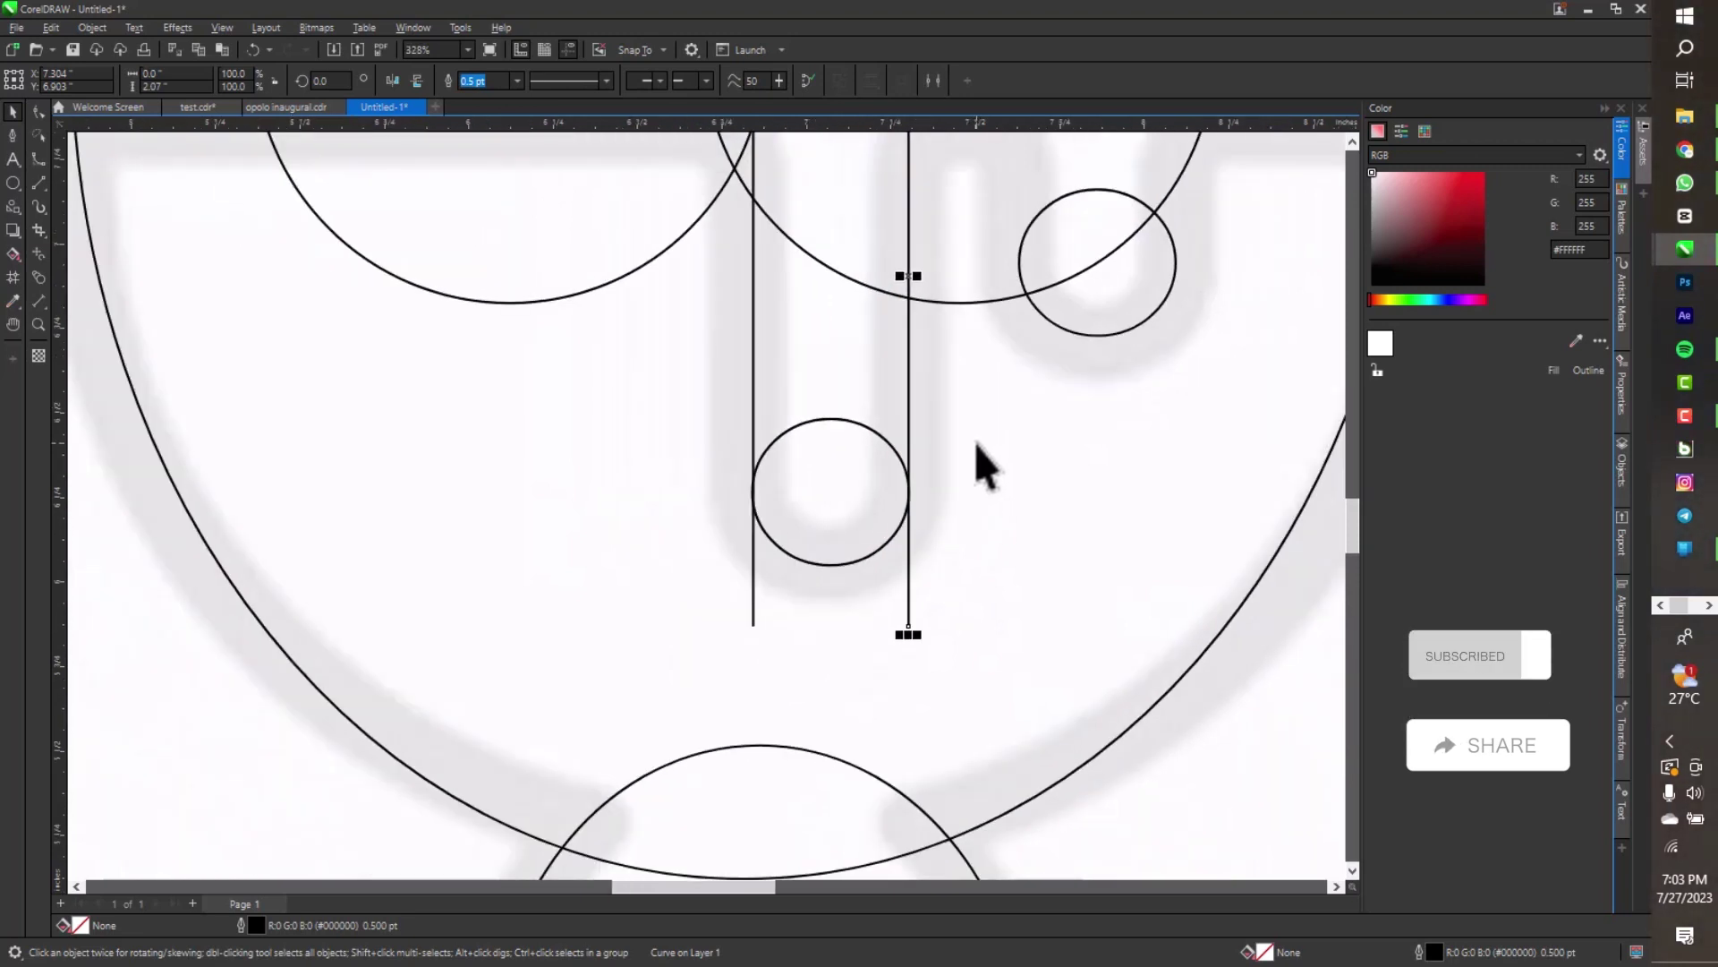
{"action": "scroll", "coordinate": [975, 444], "scroll_direction": "down", "scroll_amount": 2}
{"action": "scroll", "coordinate": [975, 444], "scroll_direction": "down", "scroll_amount": 2}
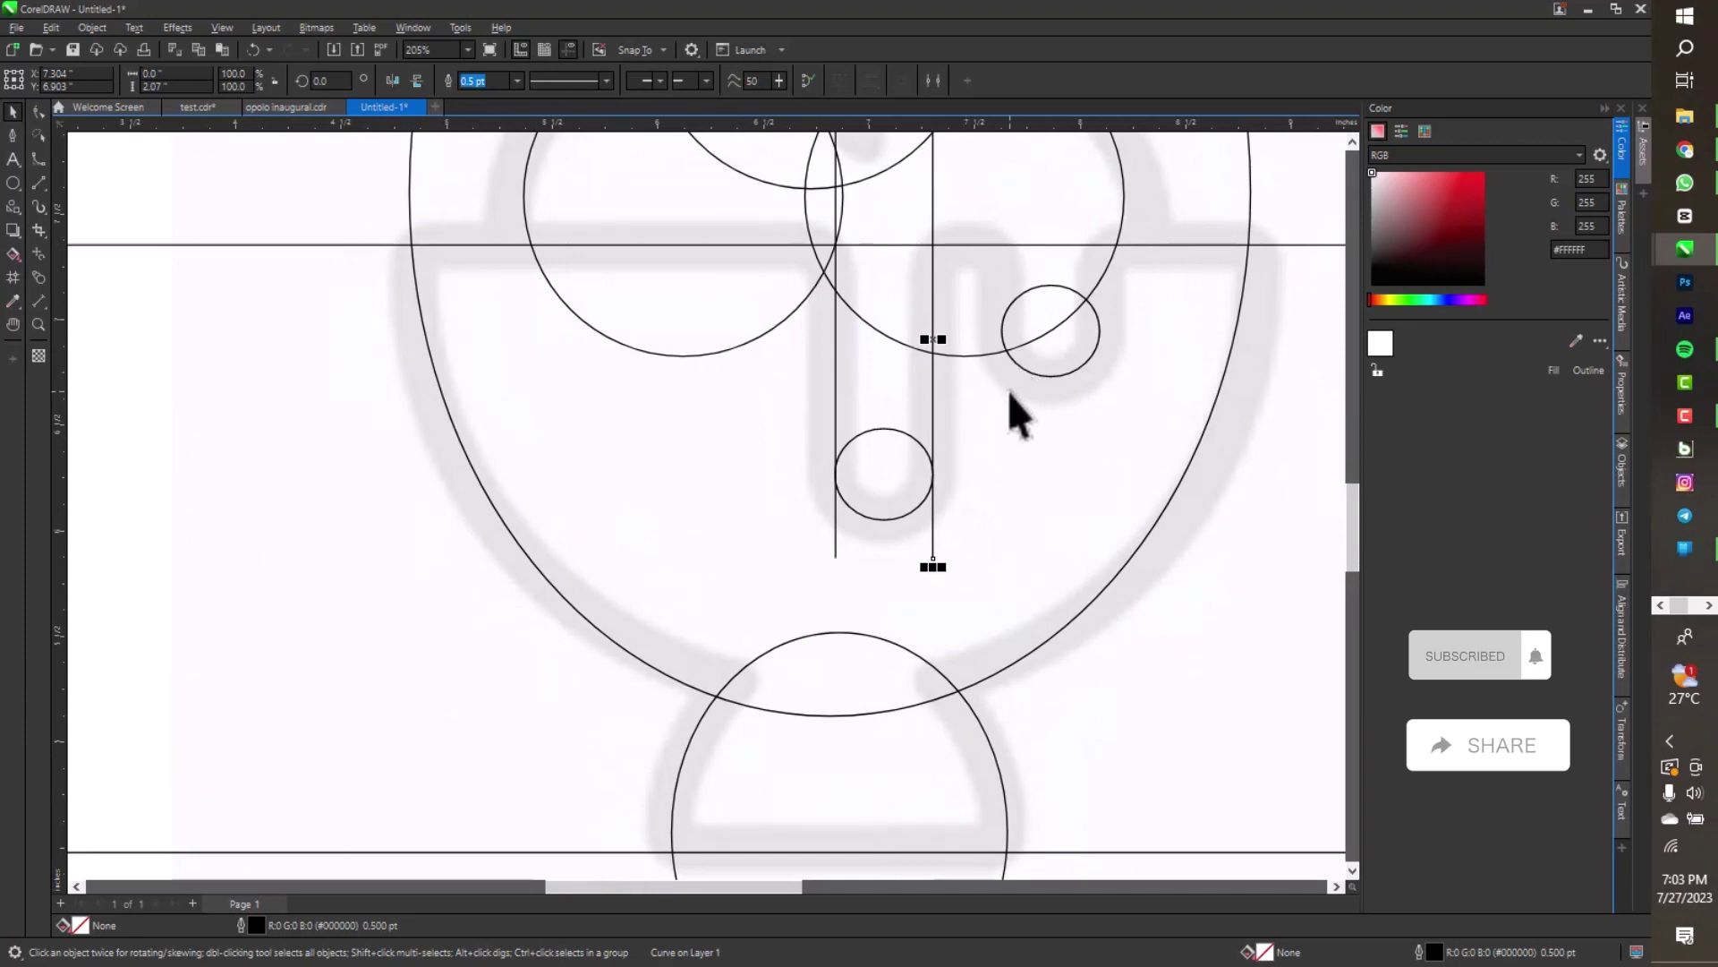
{"action": "left_click_drag", "start_coordinate": [933, 339], "coordinate": [1006, 353]}
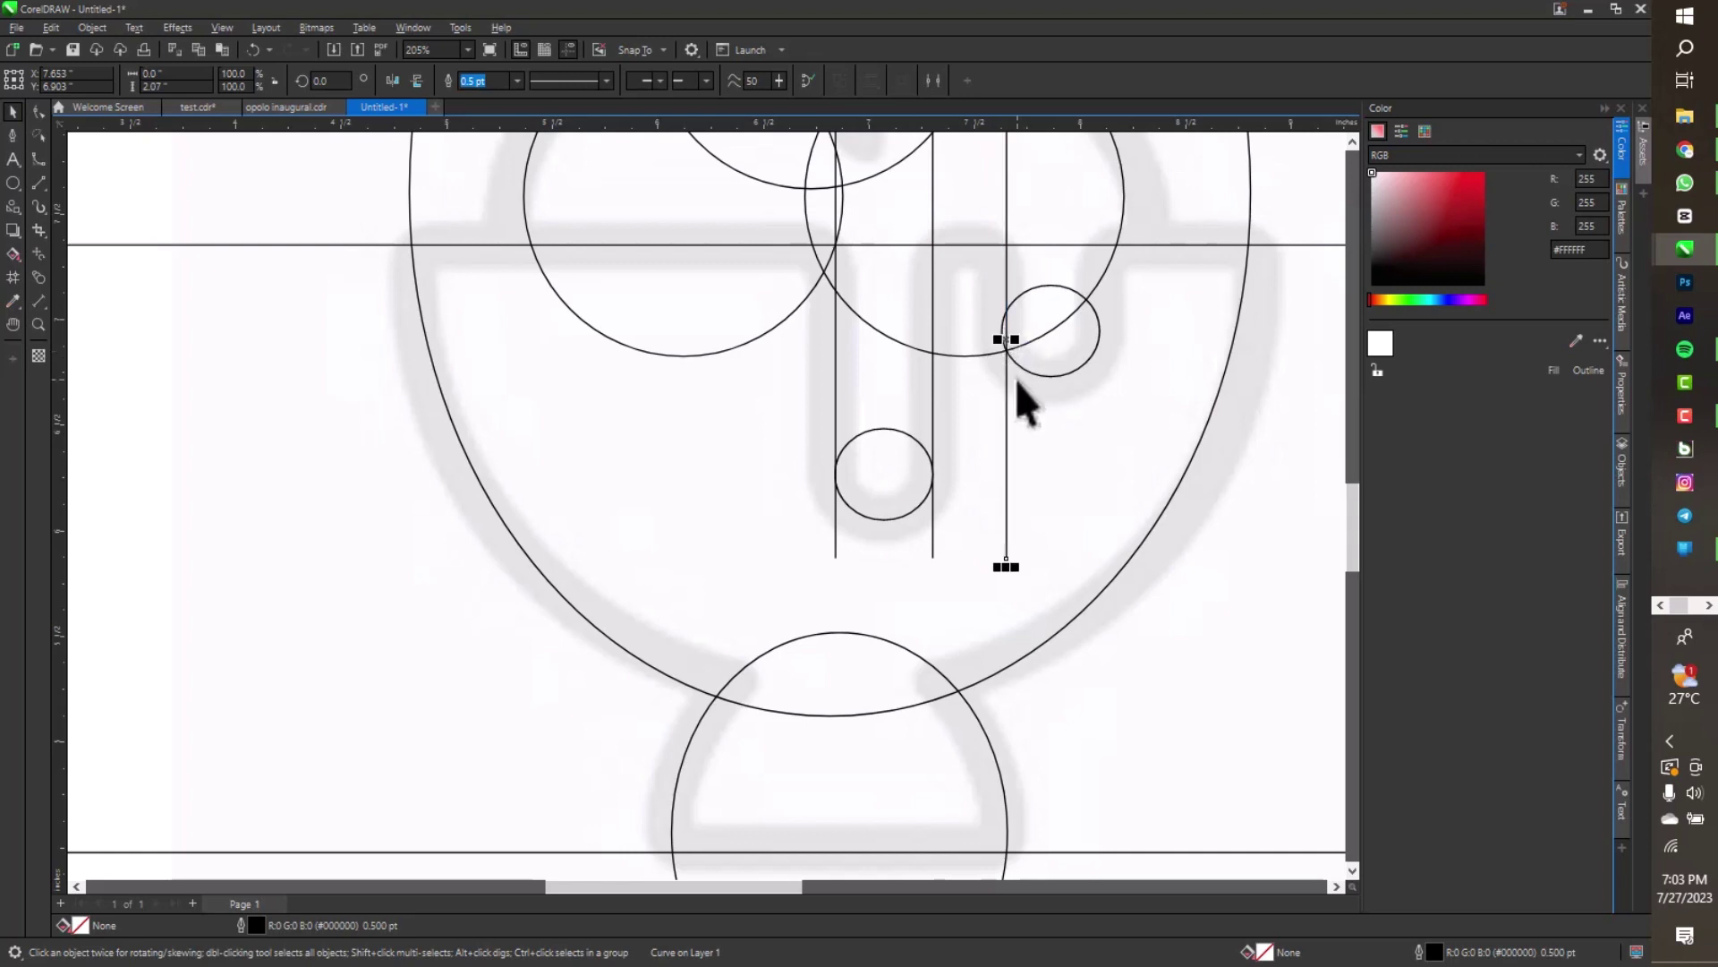
{"action": "key", "text": "ctrl+Left"}
{"action": "key", "text": "ctrl+Left"}
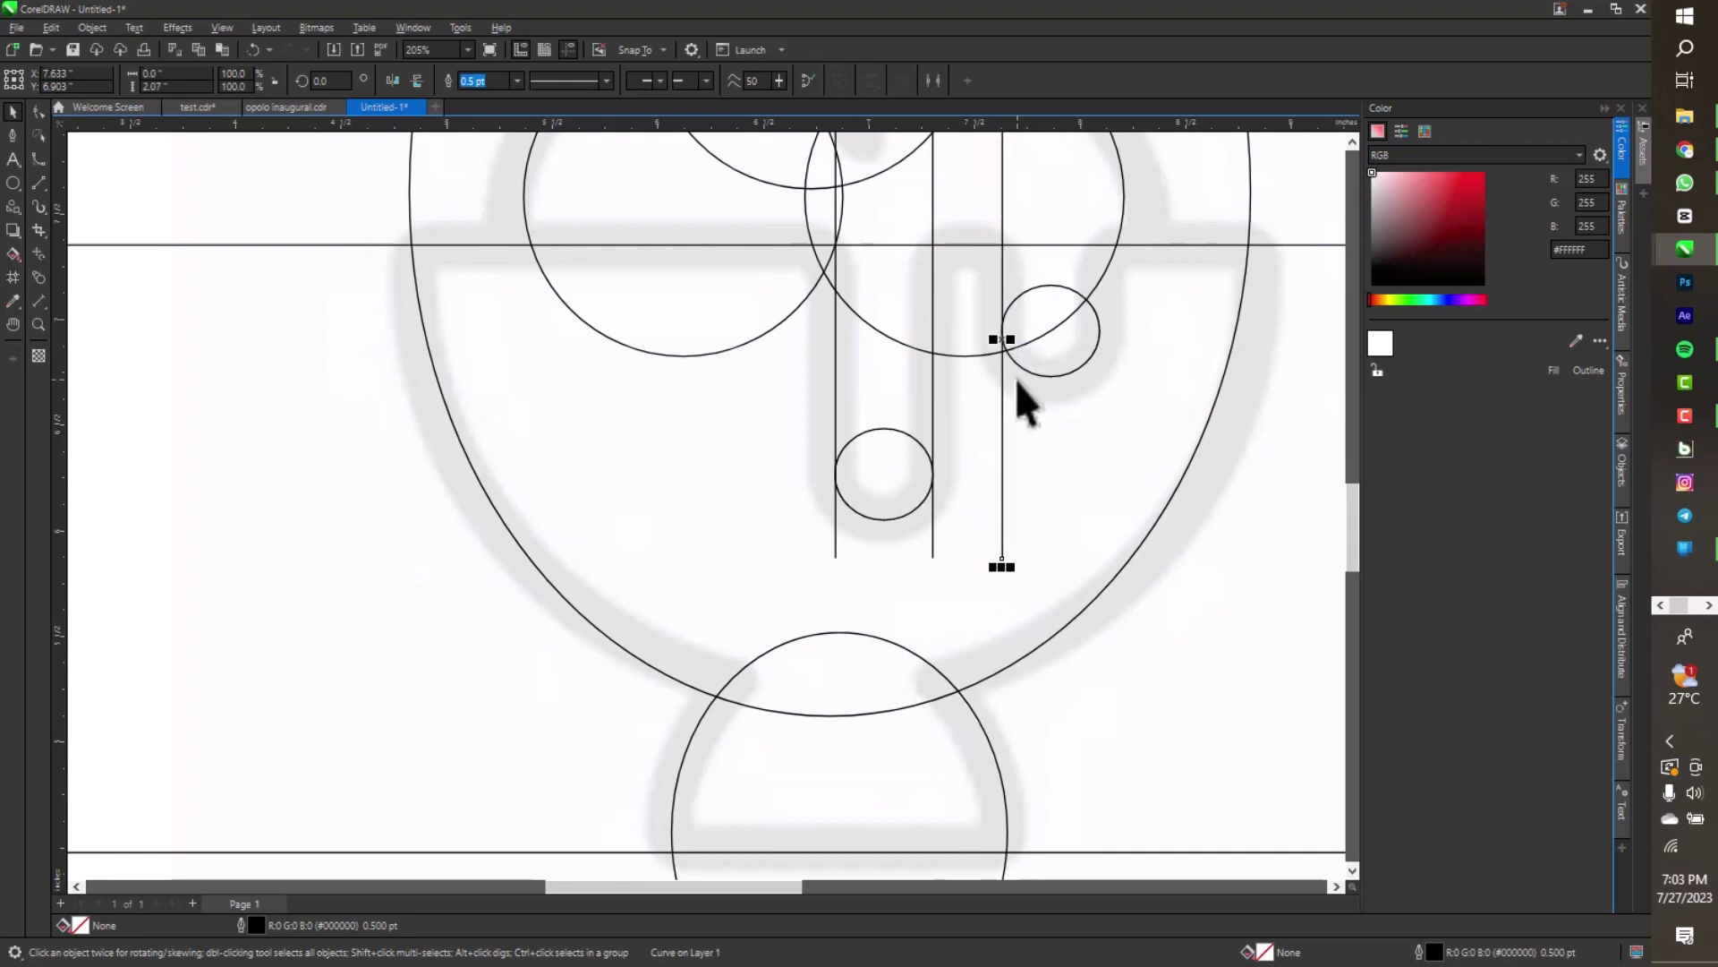
Move a vertical line to the smaller circle's right edge and fine-tune its position
{"action": "scroll", "coordinate": [1014, 333], "scroll_direction": "up", "scroll_amount": 3}
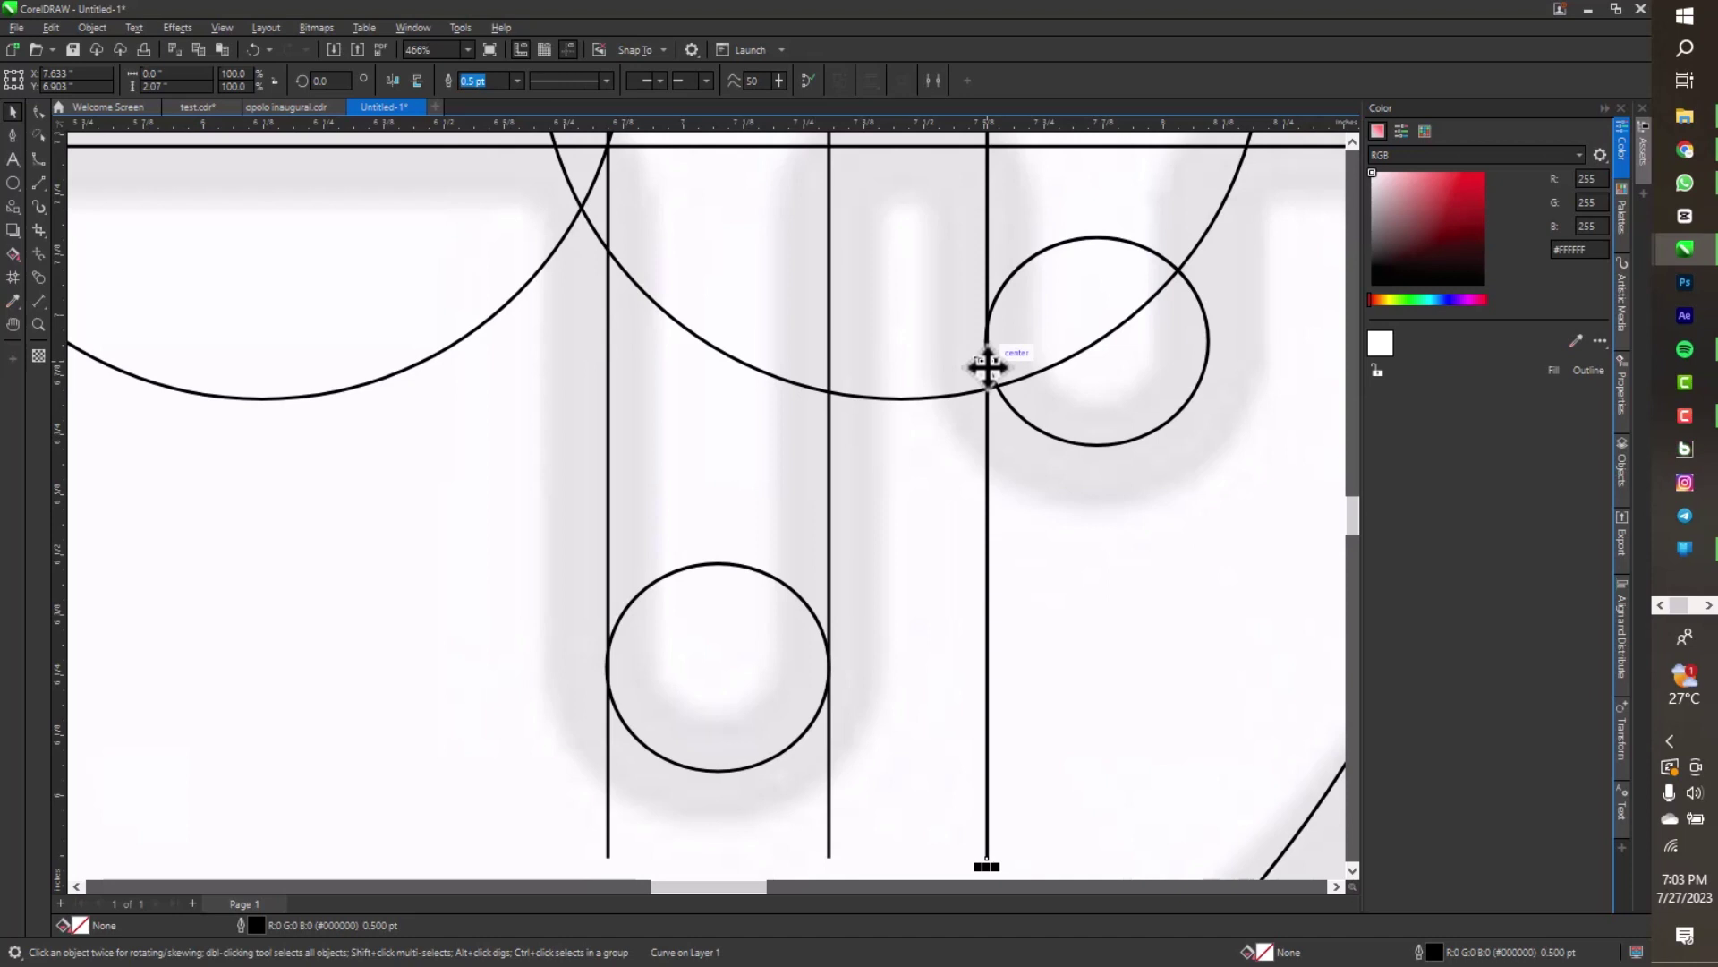
{"action": "left_click_drag", "start_coordinate": [988, 368], "coordinate": [1208, 380]}
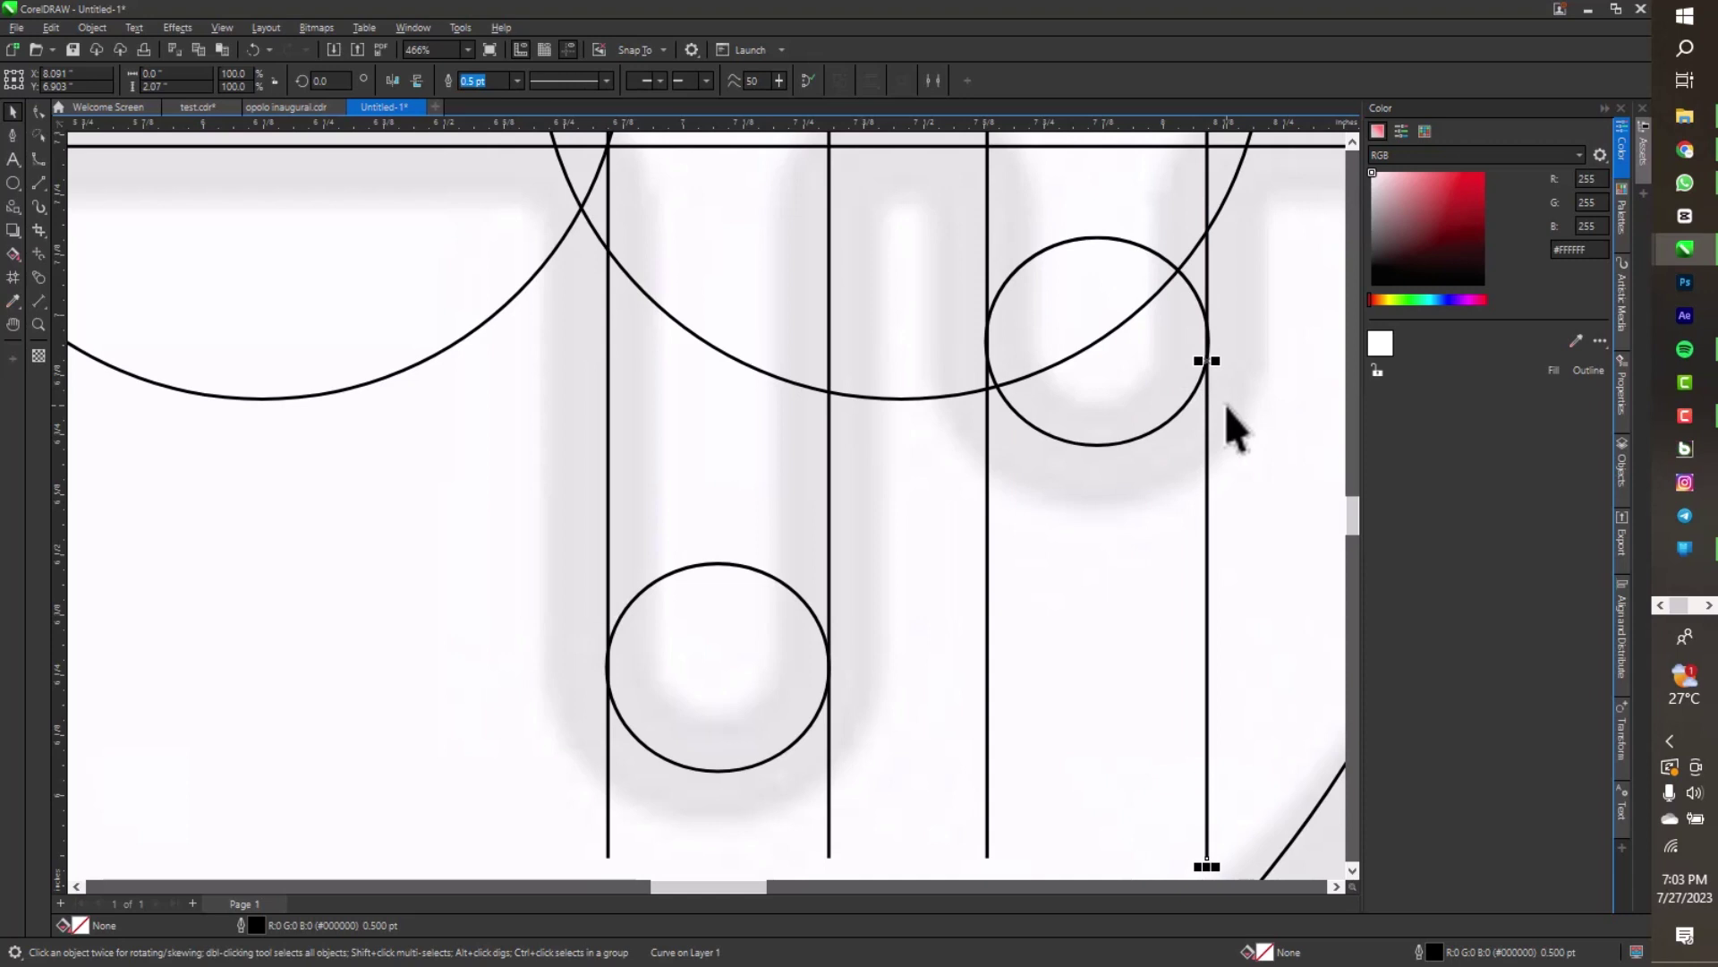
{"action": "key", "text": "Right"}
{"action": "key", "text": "Left"}
{"action": "scroll", "coordinate": [1222, 331], "scroll_direction": "down", "scroll_amount": 3}
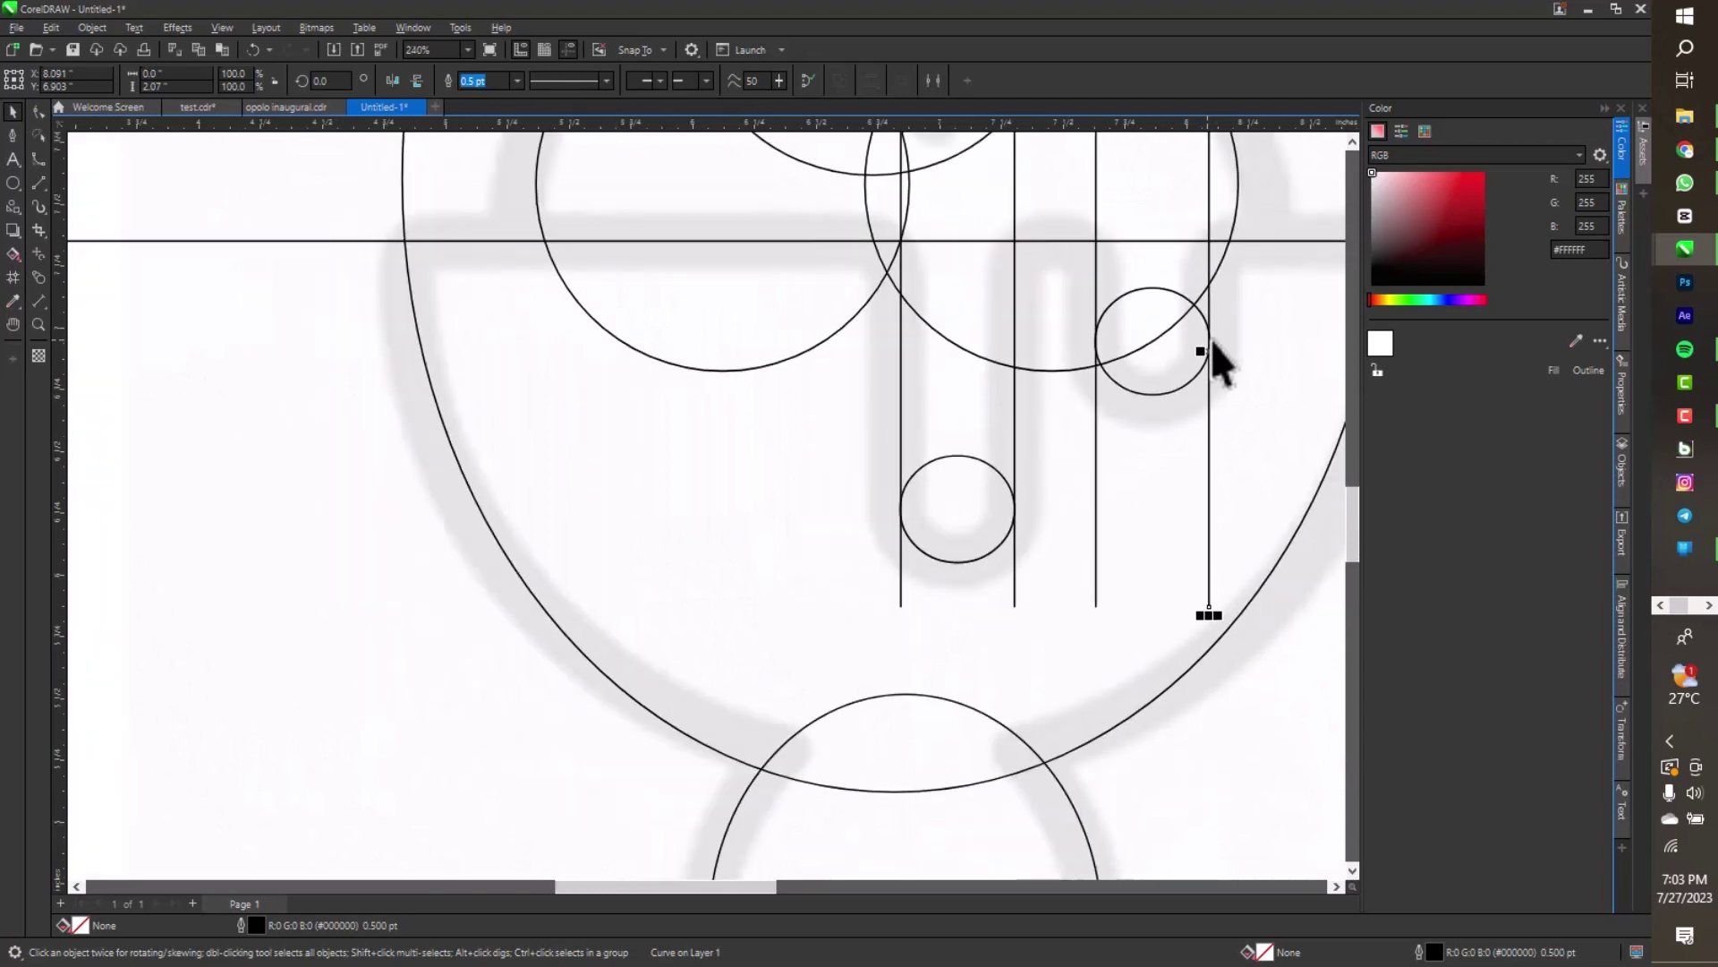
{"action": "scroll", "coordinate": [1213, 343], "scroll_direction": "down", "scroll_amount": 3}
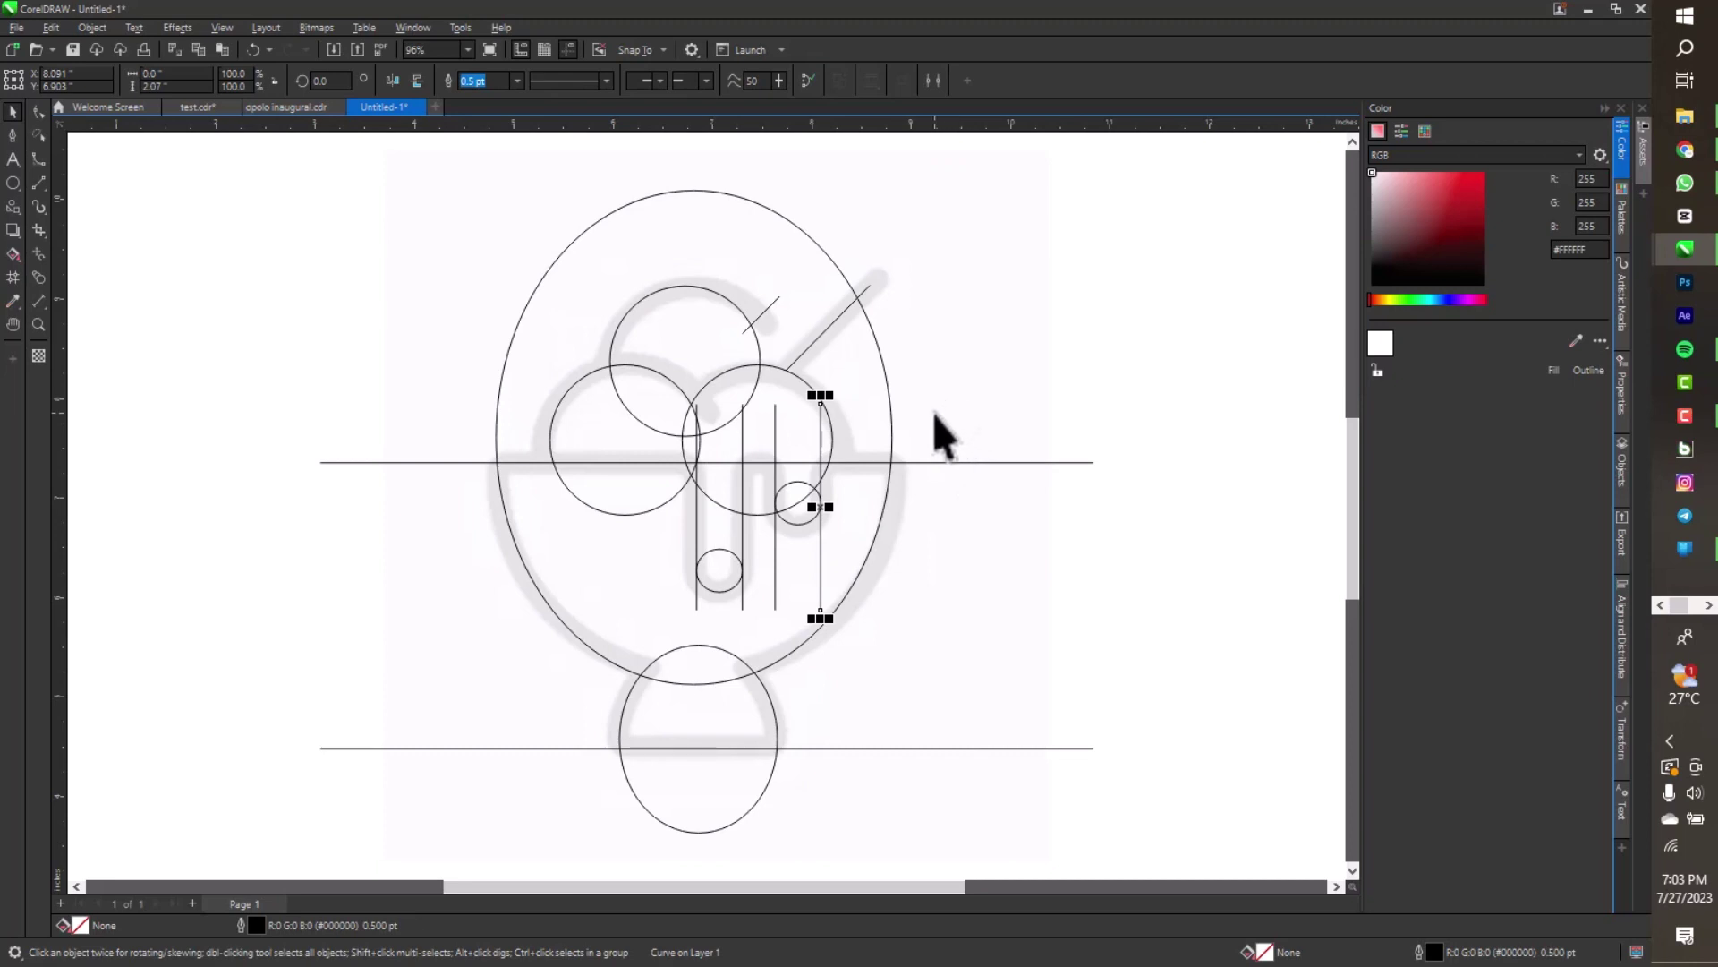
Enlarge the top scoop circle to about 103% of its size
{"action": "left_click", "coordinate": [686, 331]}
{"action": "left_click_drag", "start_coordinate": [772, 279], "coordinate": [794, 274]}
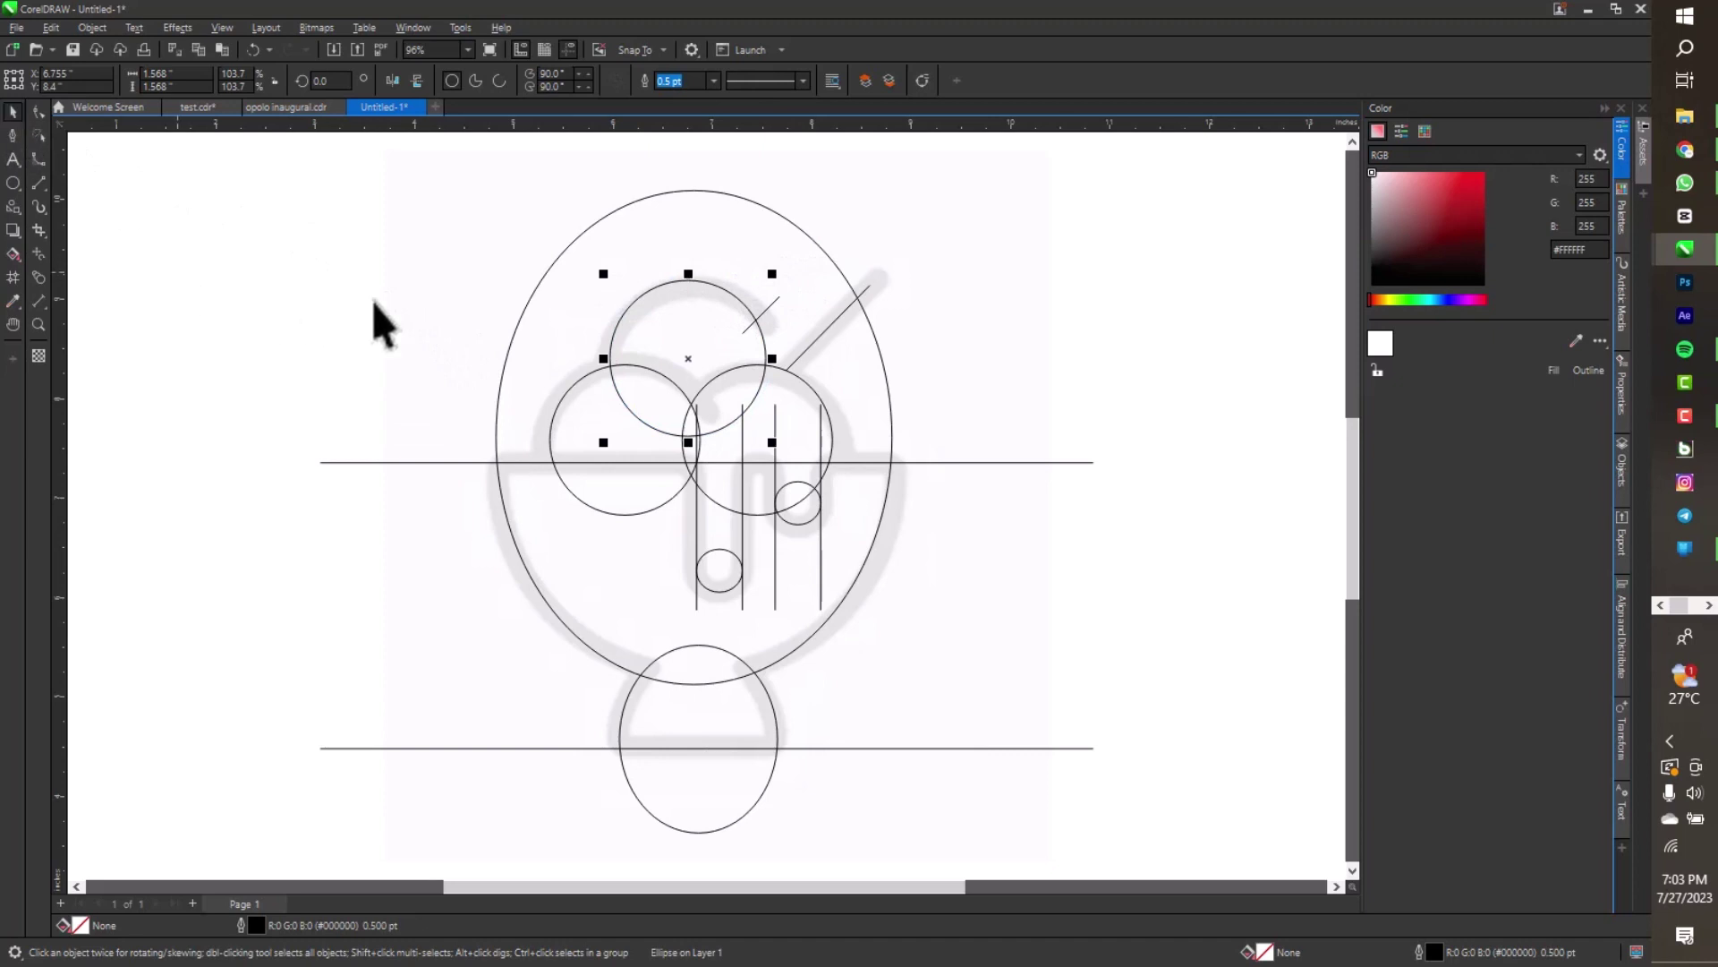
{"action": "scroll", "coordinate": [402, 324], "scroll_direction": "down", "scroll_amount": 3}
Marquee-select all 15 construction shapes, then deselect them
{"action": "left_click_drag", "start_coordinate": [990, 159], "coordinate": [347, 364]}
{"action": "left_click_drag", "start_coordinate": [292, 266], "coordinate": [288, 265]}
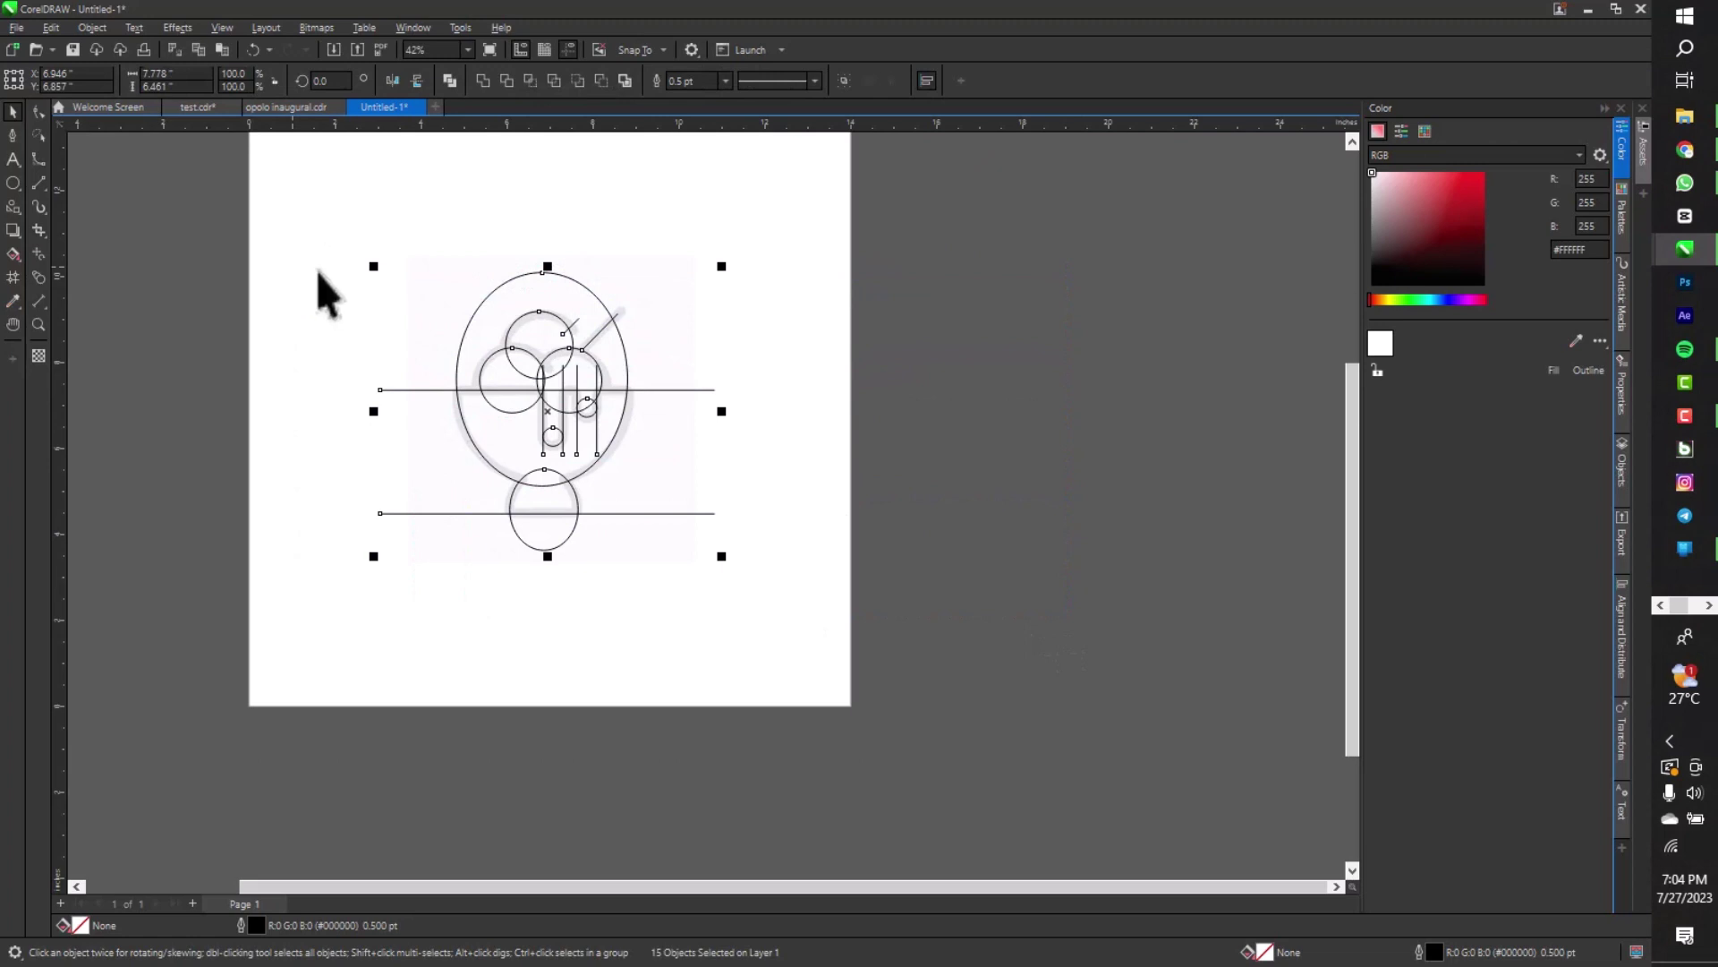
{"action": "left_click", "coordinate": [1010, 340]}
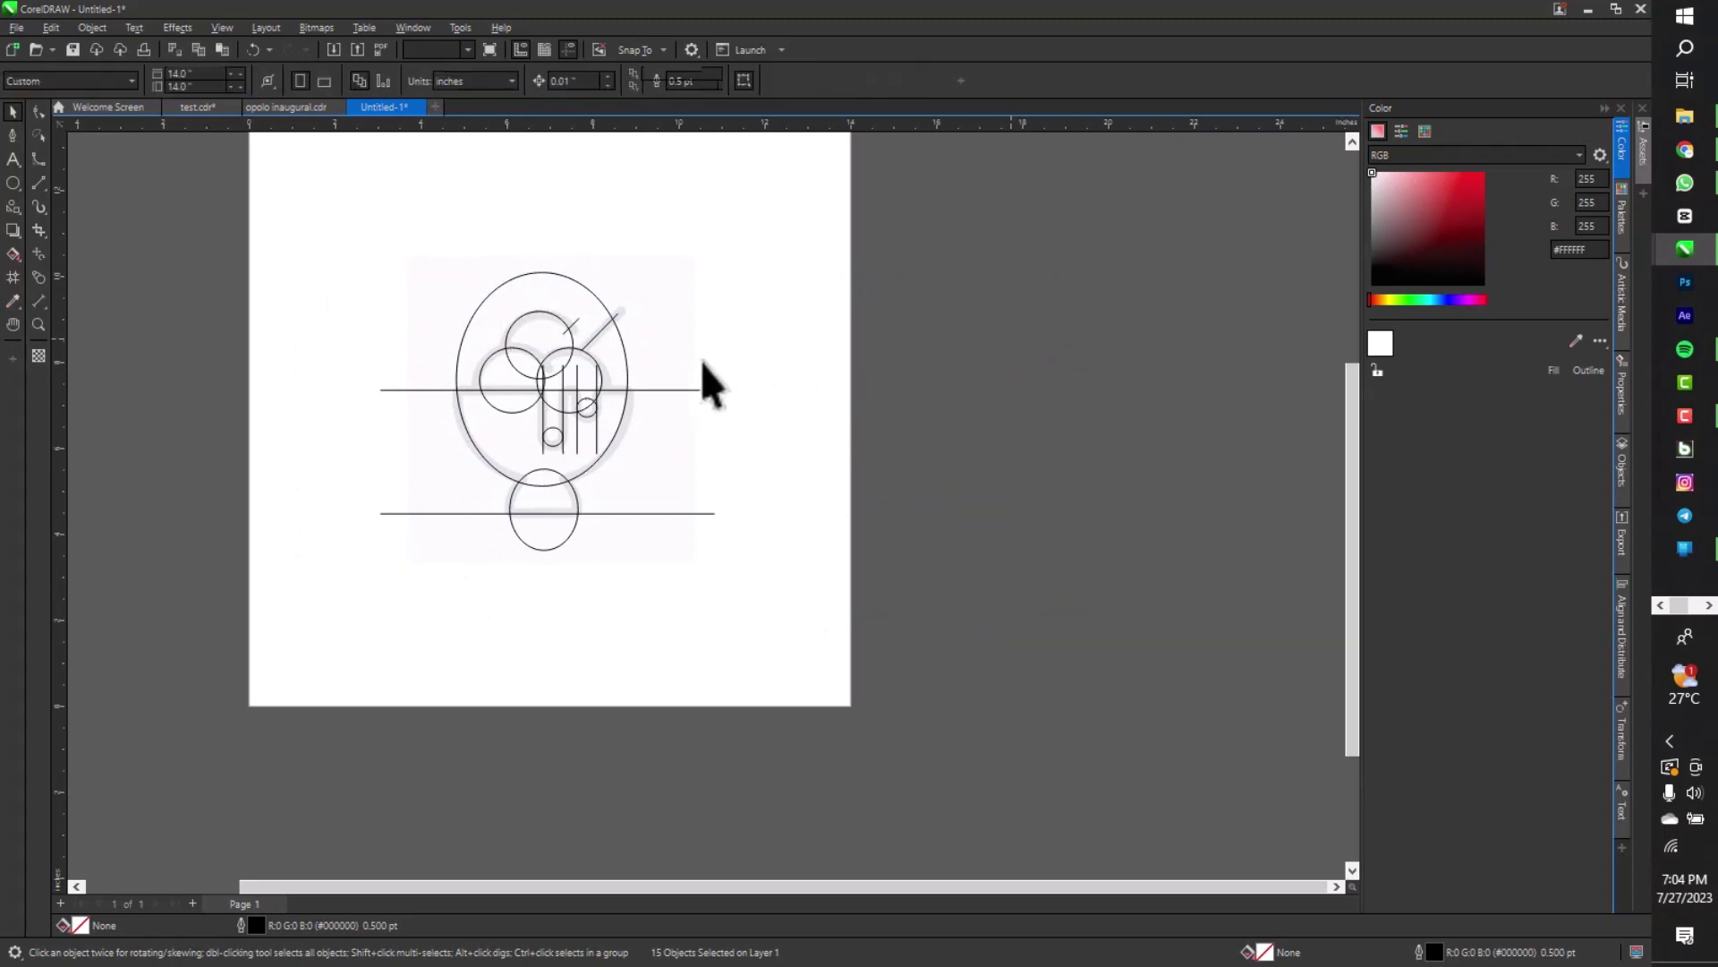
{"action": "scroll", "coordinate": [561, 362], "scroll_direction": "up", "scroll_amount": 2}
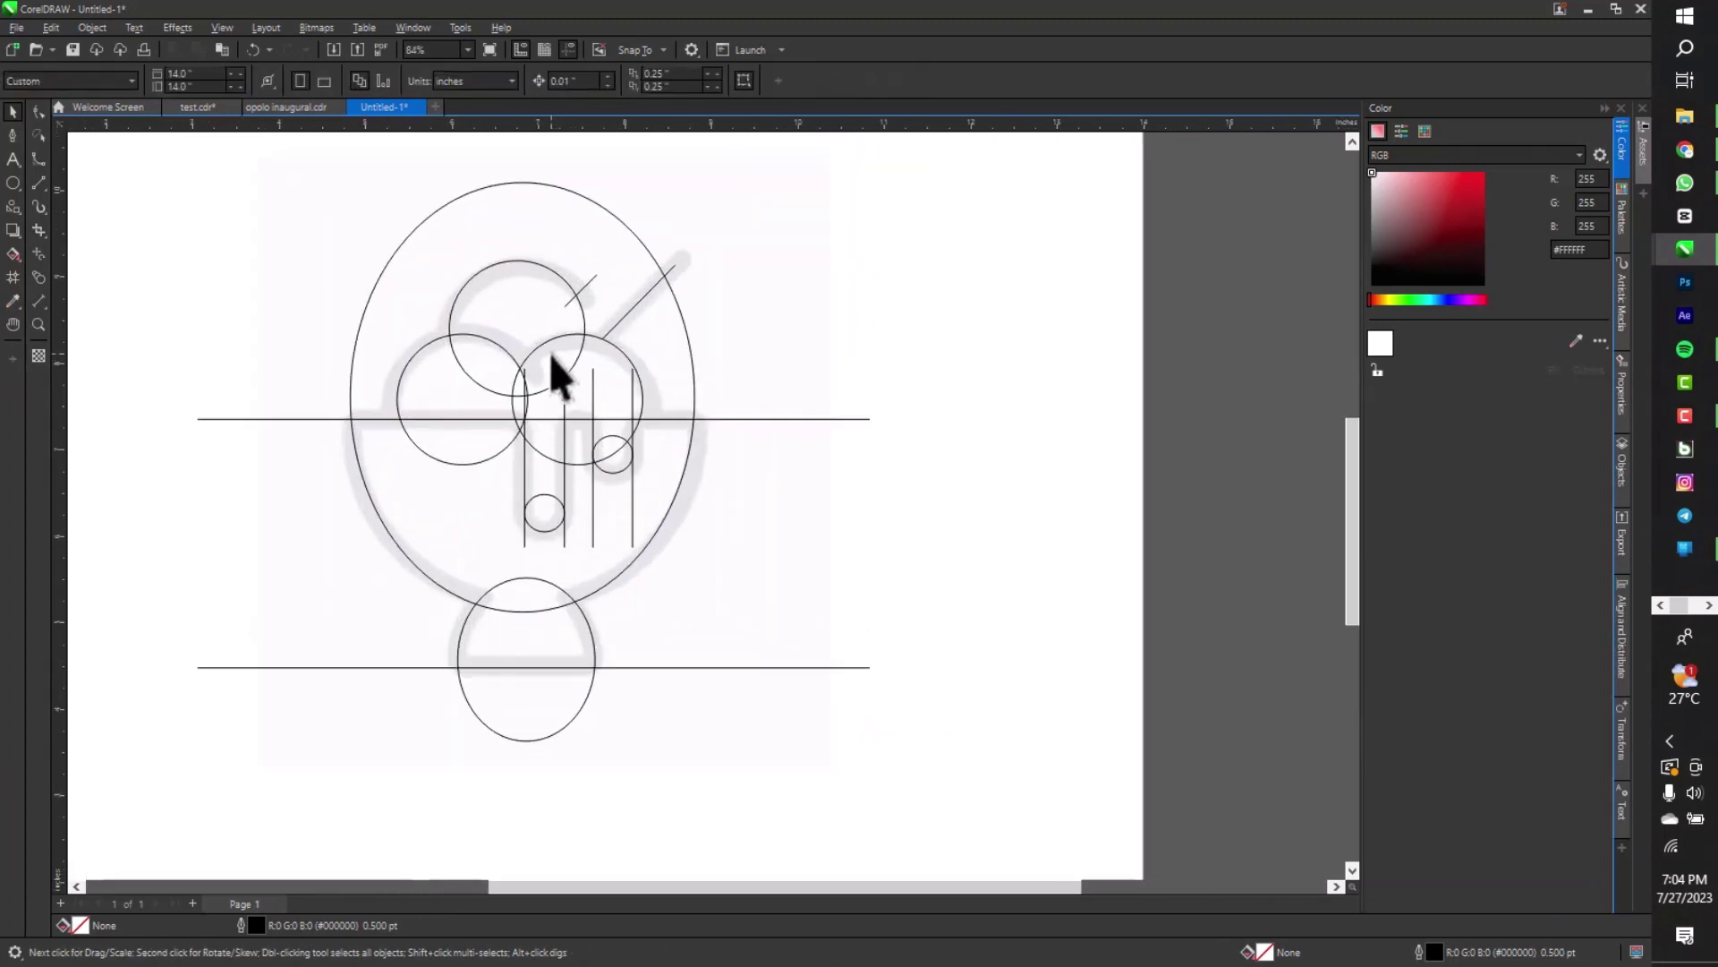
{"action": "scroll", "coordinate": [544, 354], "scroll_direction": "left", "scroll_amount": 1}
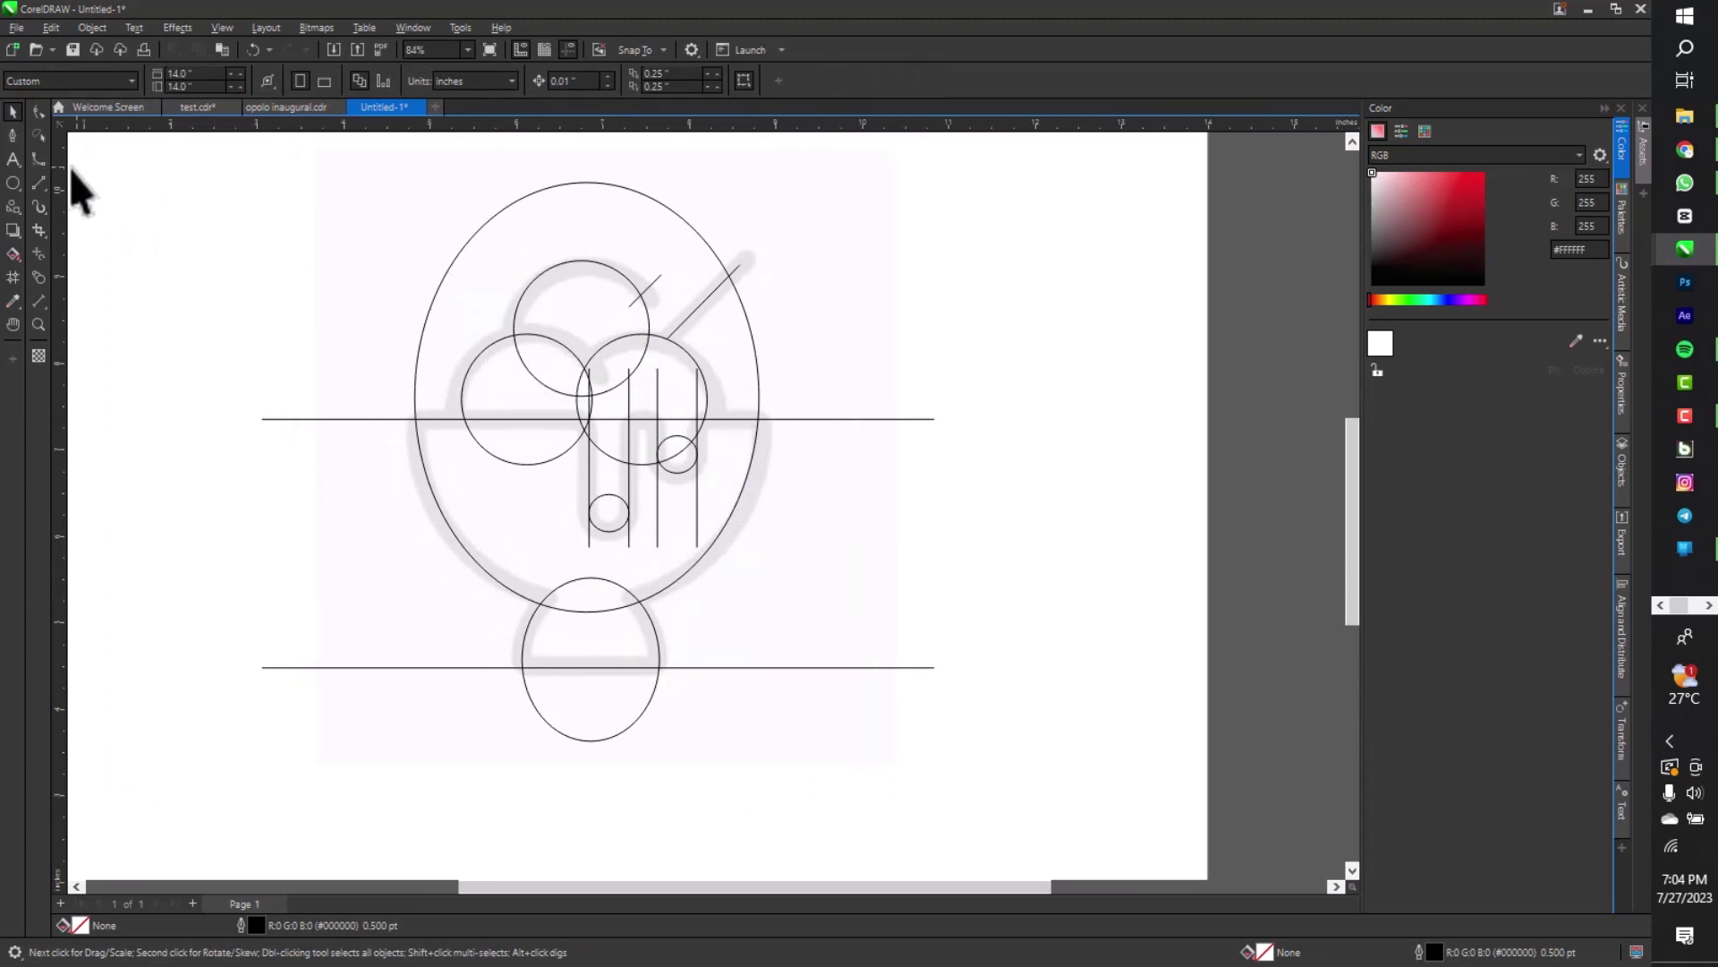
With Virtual Segment Delete, trim the left line pieces and base circle arcs into the goblet foot
{"action": "left_click", "coordinate": [43, 233]}
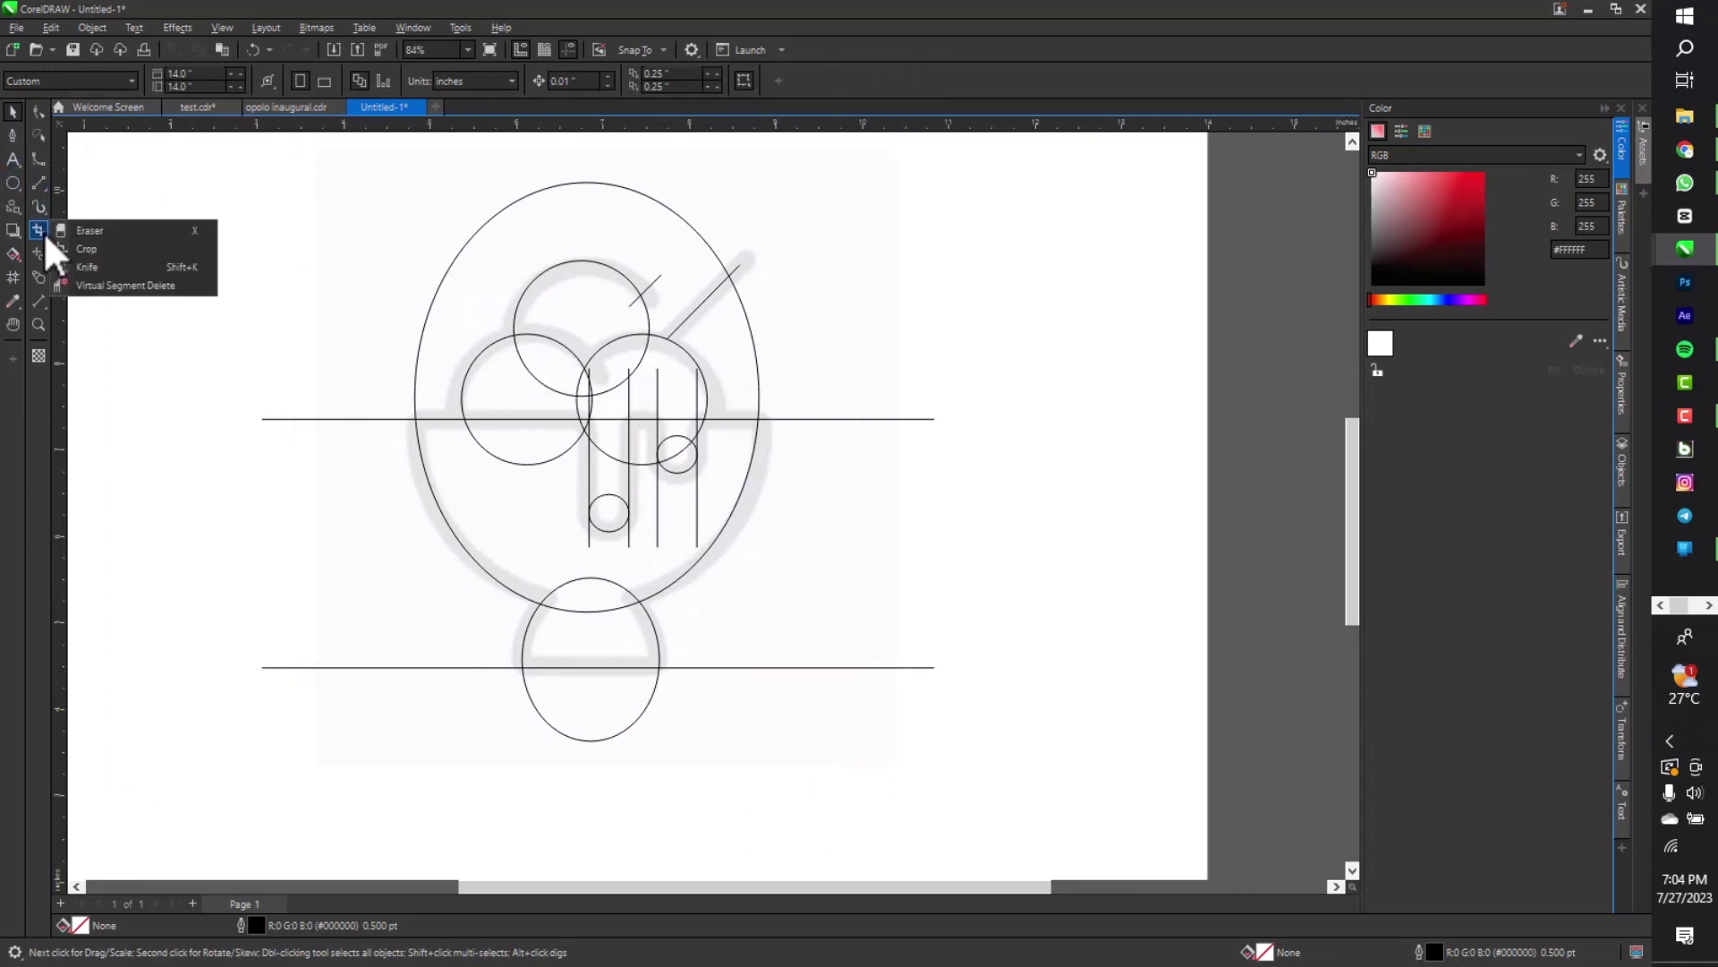
{"action": "left_click", "coordinate": [129, 291]}
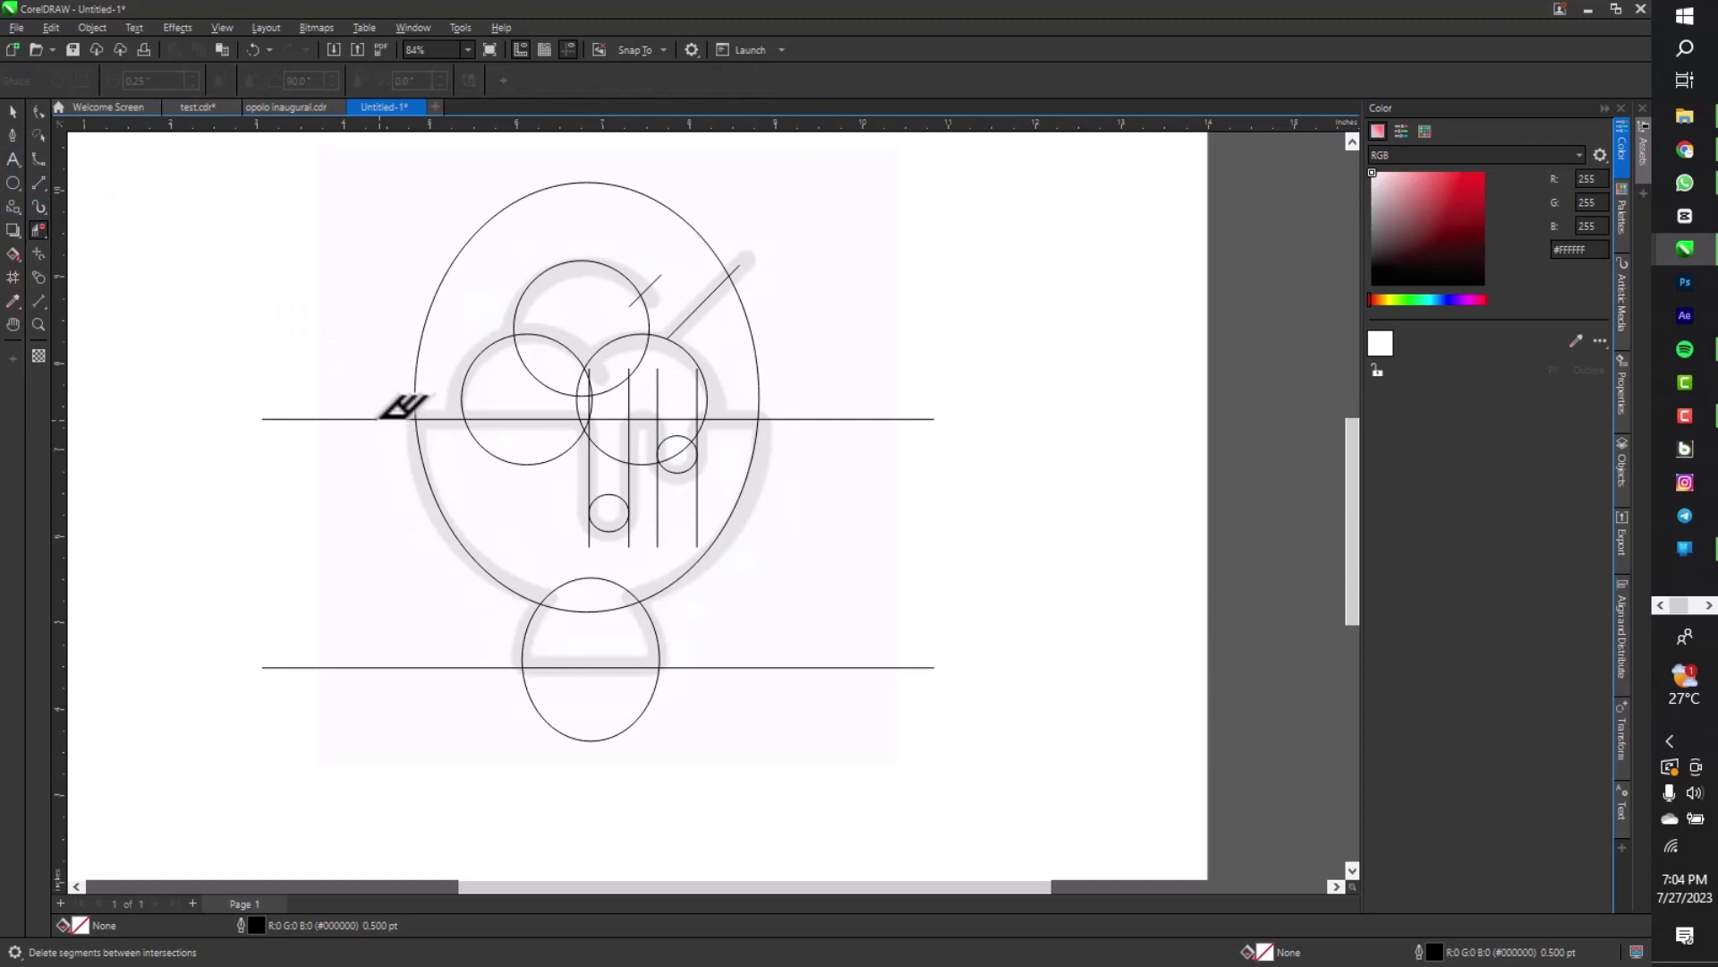
{"action": "scroll", "coordinate": [393, 422], "scroll_direction": "up", "scroll_amount": 1}
{"action": "scroll", "coordinate": [398, 419], "scroll_direction": "up", "scroll_amount": 2}
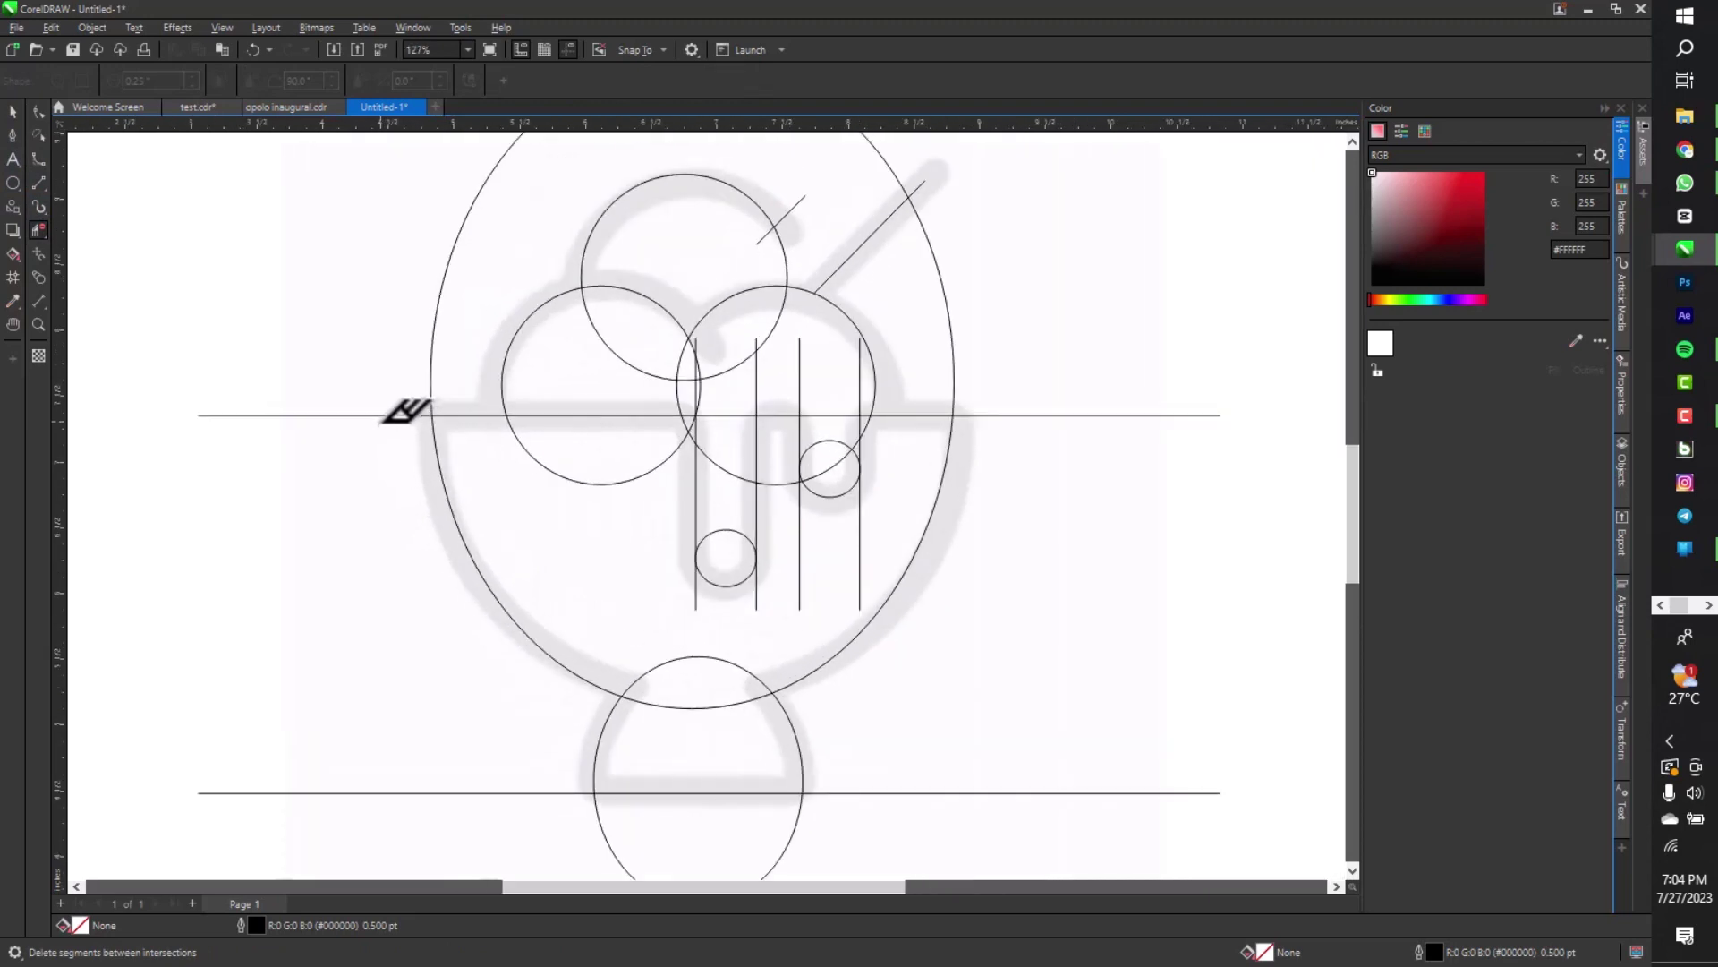
{"action": "left_click", "coordinate": [398, 414]}
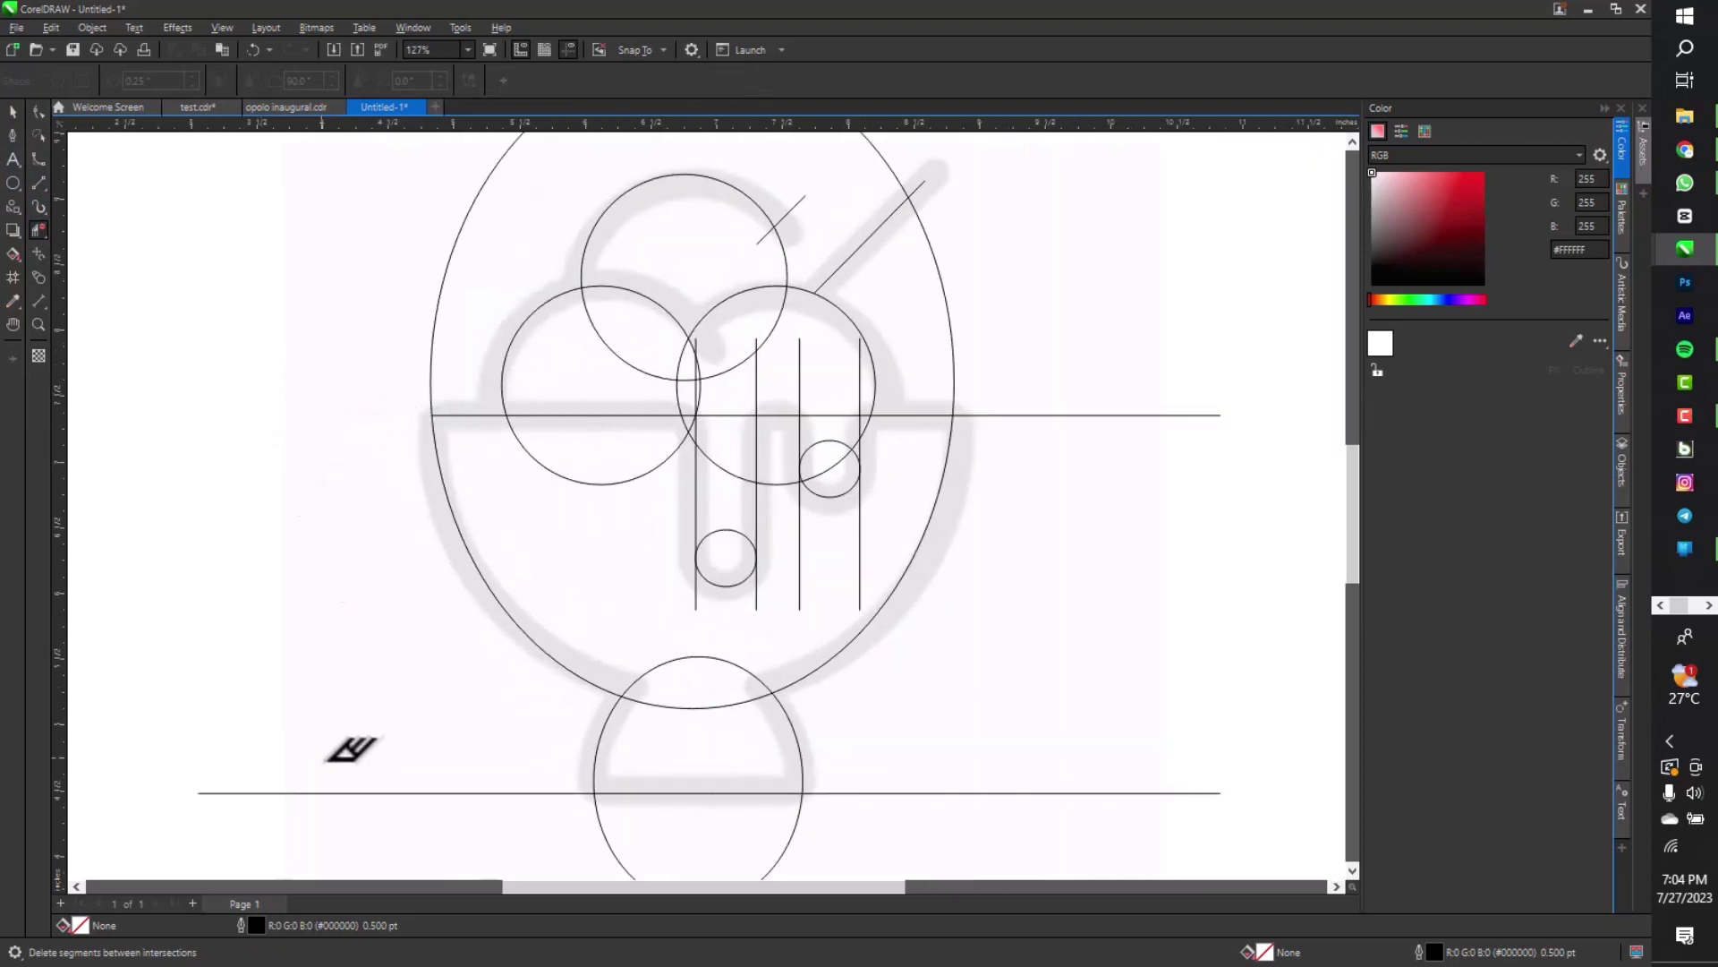
{"action": "left_click", "coordinate": [362, 793]}
{"action": "left_click", "coordinate": [260, 793]}
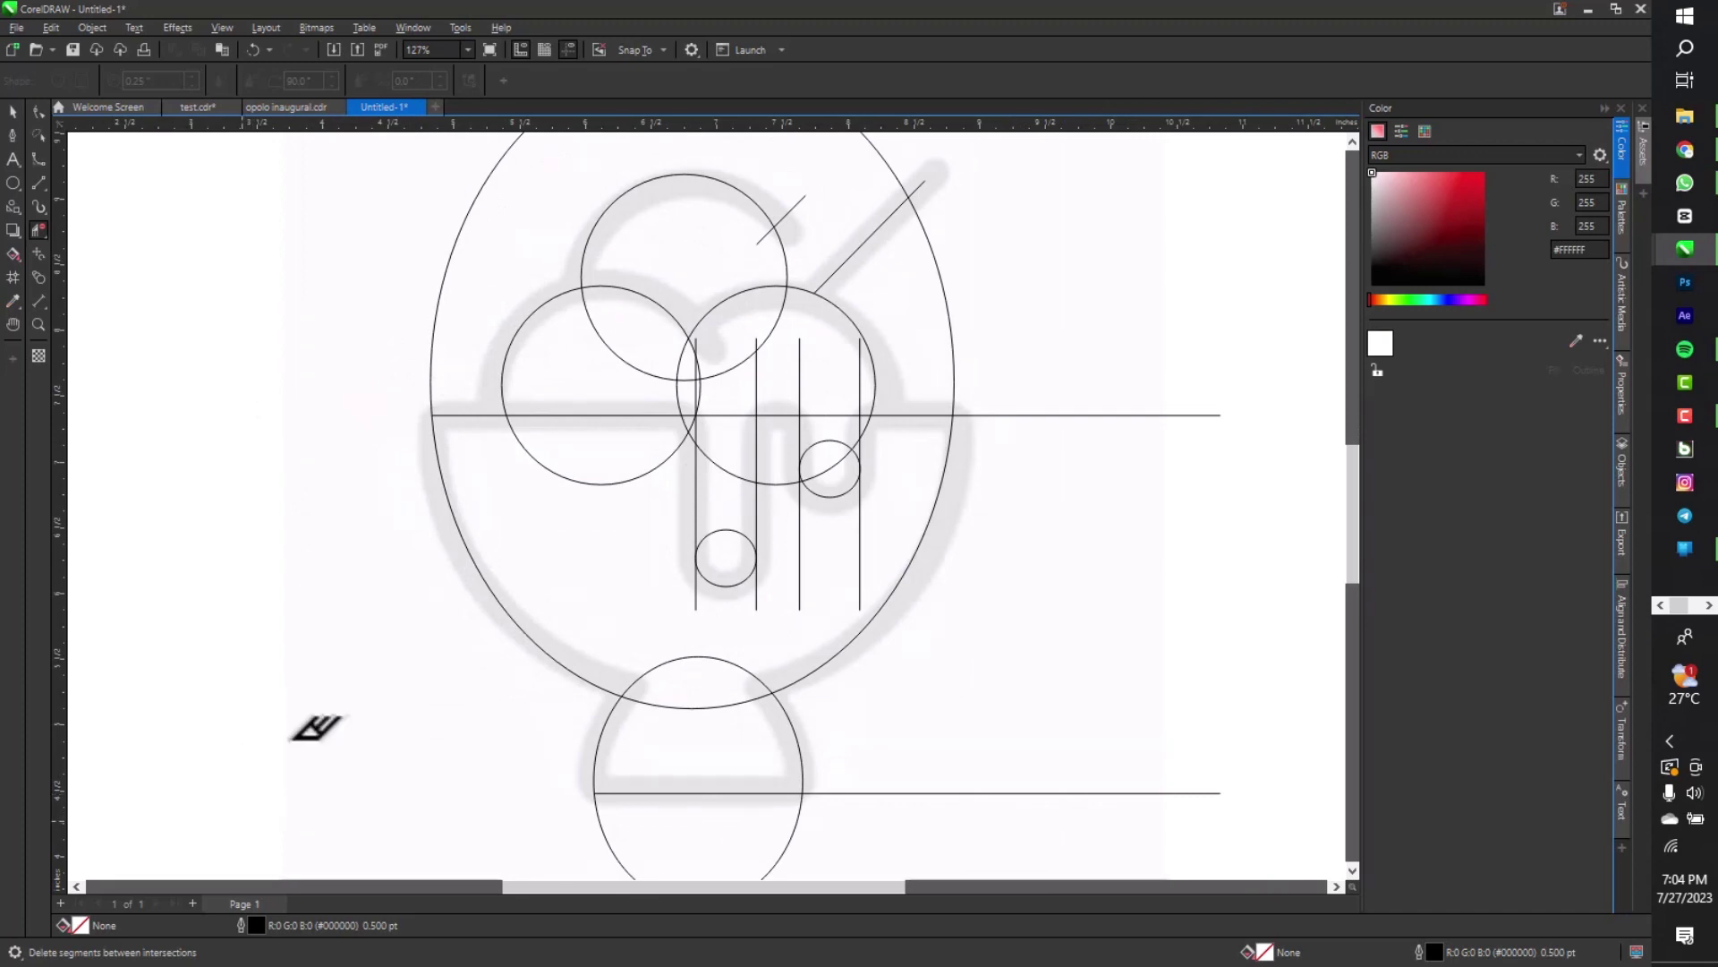
{"action": "left_click", "coordinate": [604, 823]}
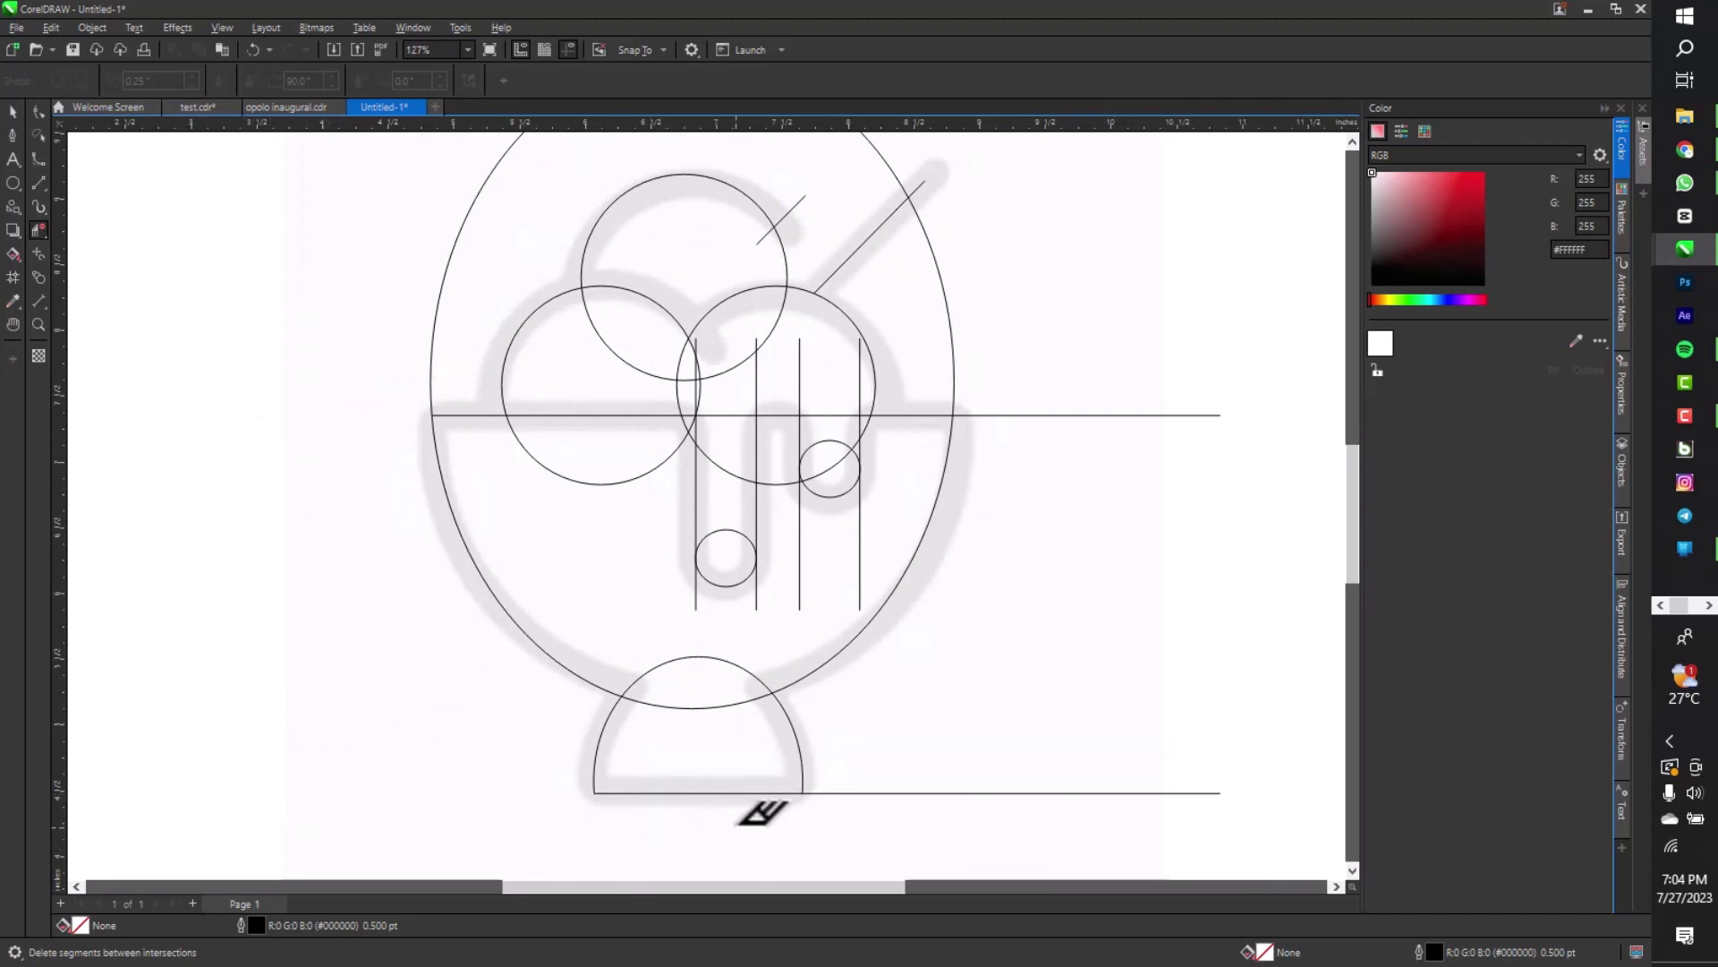
{"action": "left_click", "coordinate": [711, 707]}
{"action": "left_click", "coordinate": [707, 658]}
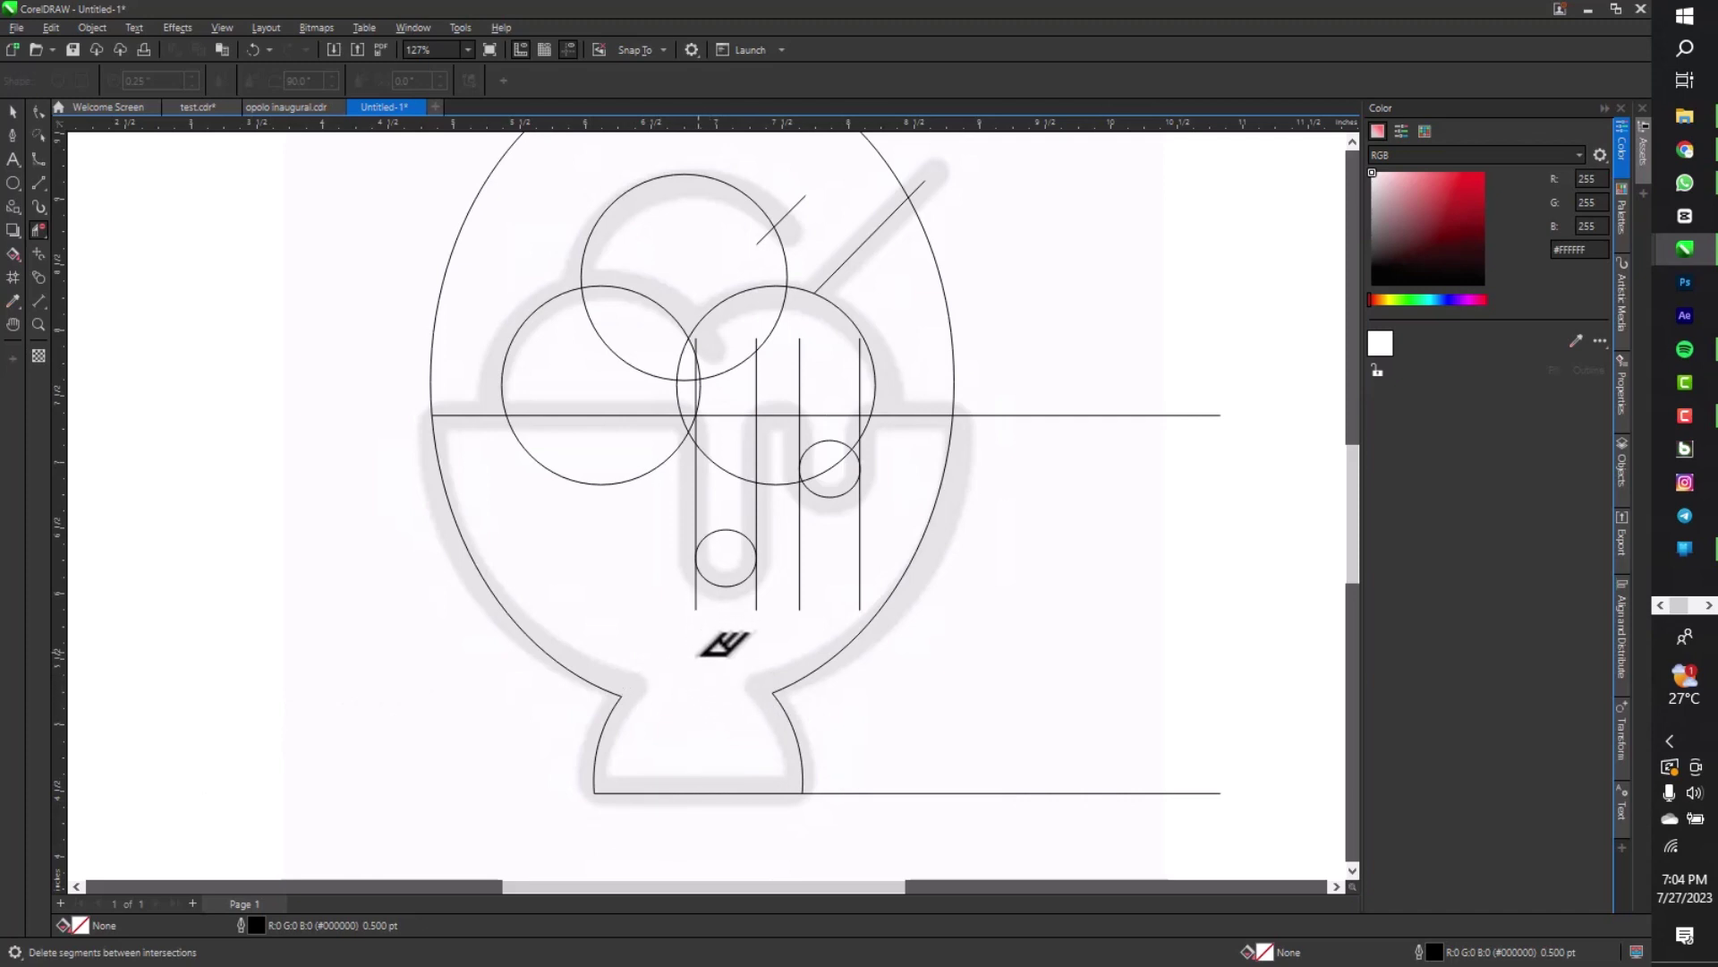
Trim the right bottom and rim line pieces and open the small circle into a U
{"action": "left_click", "coordinate": [872, 793]}
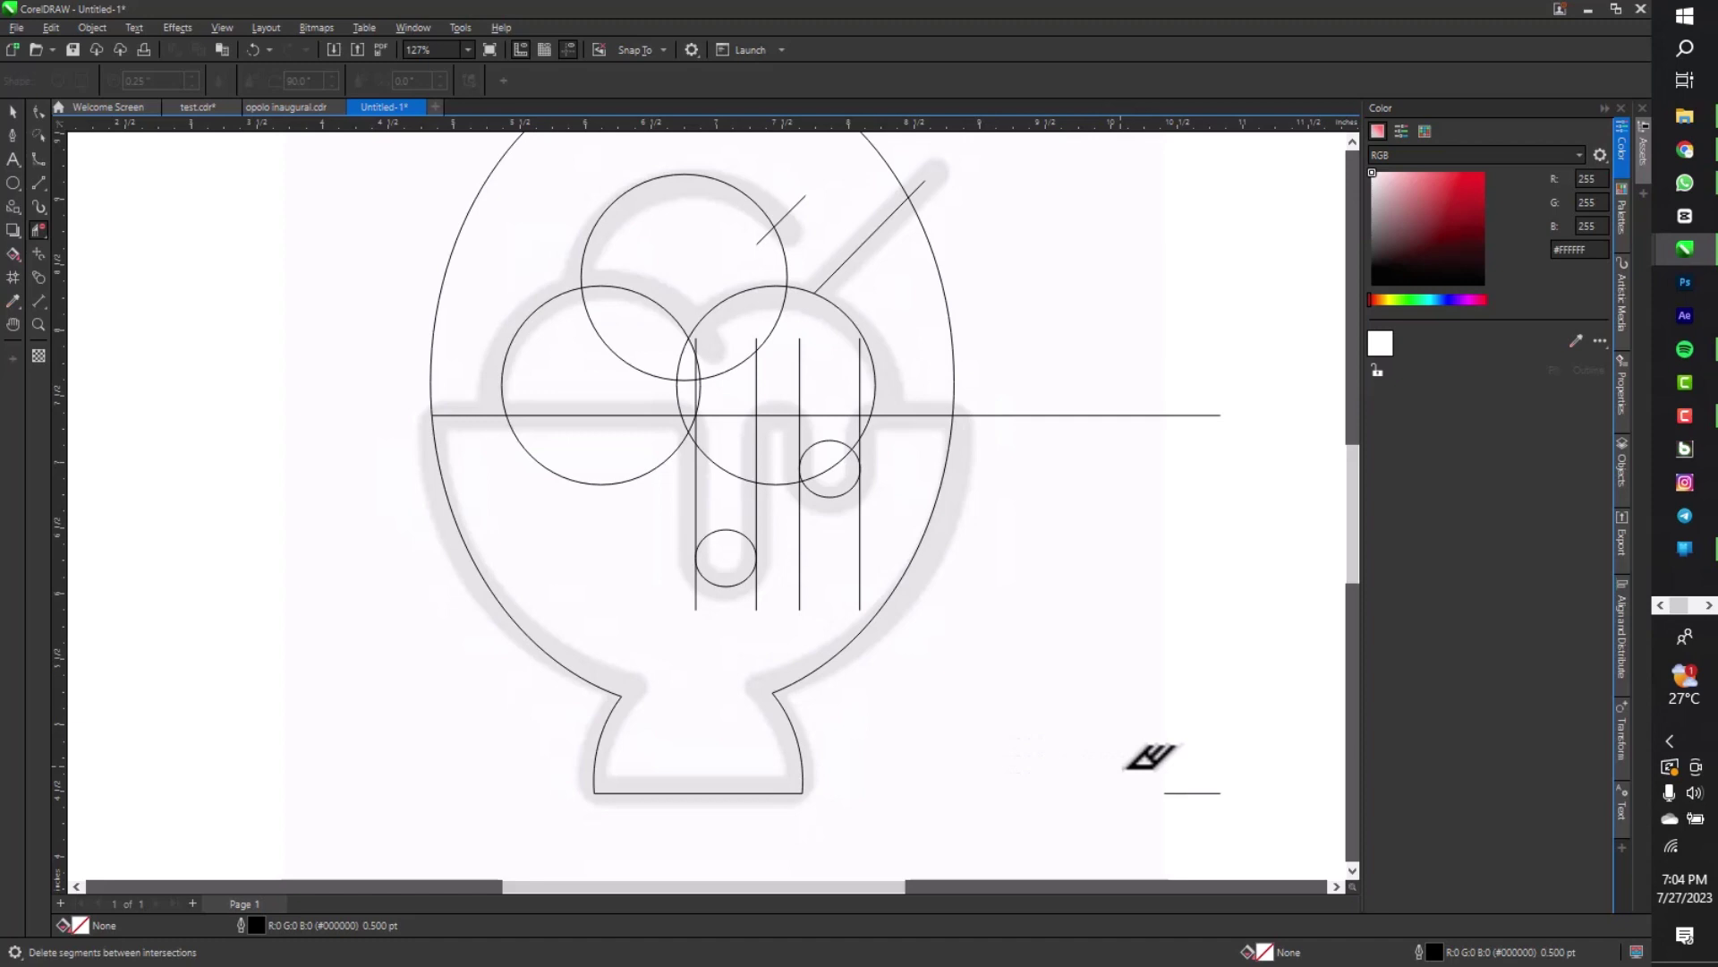
{"action": "left_click", "coordinate": [1174, 793]}
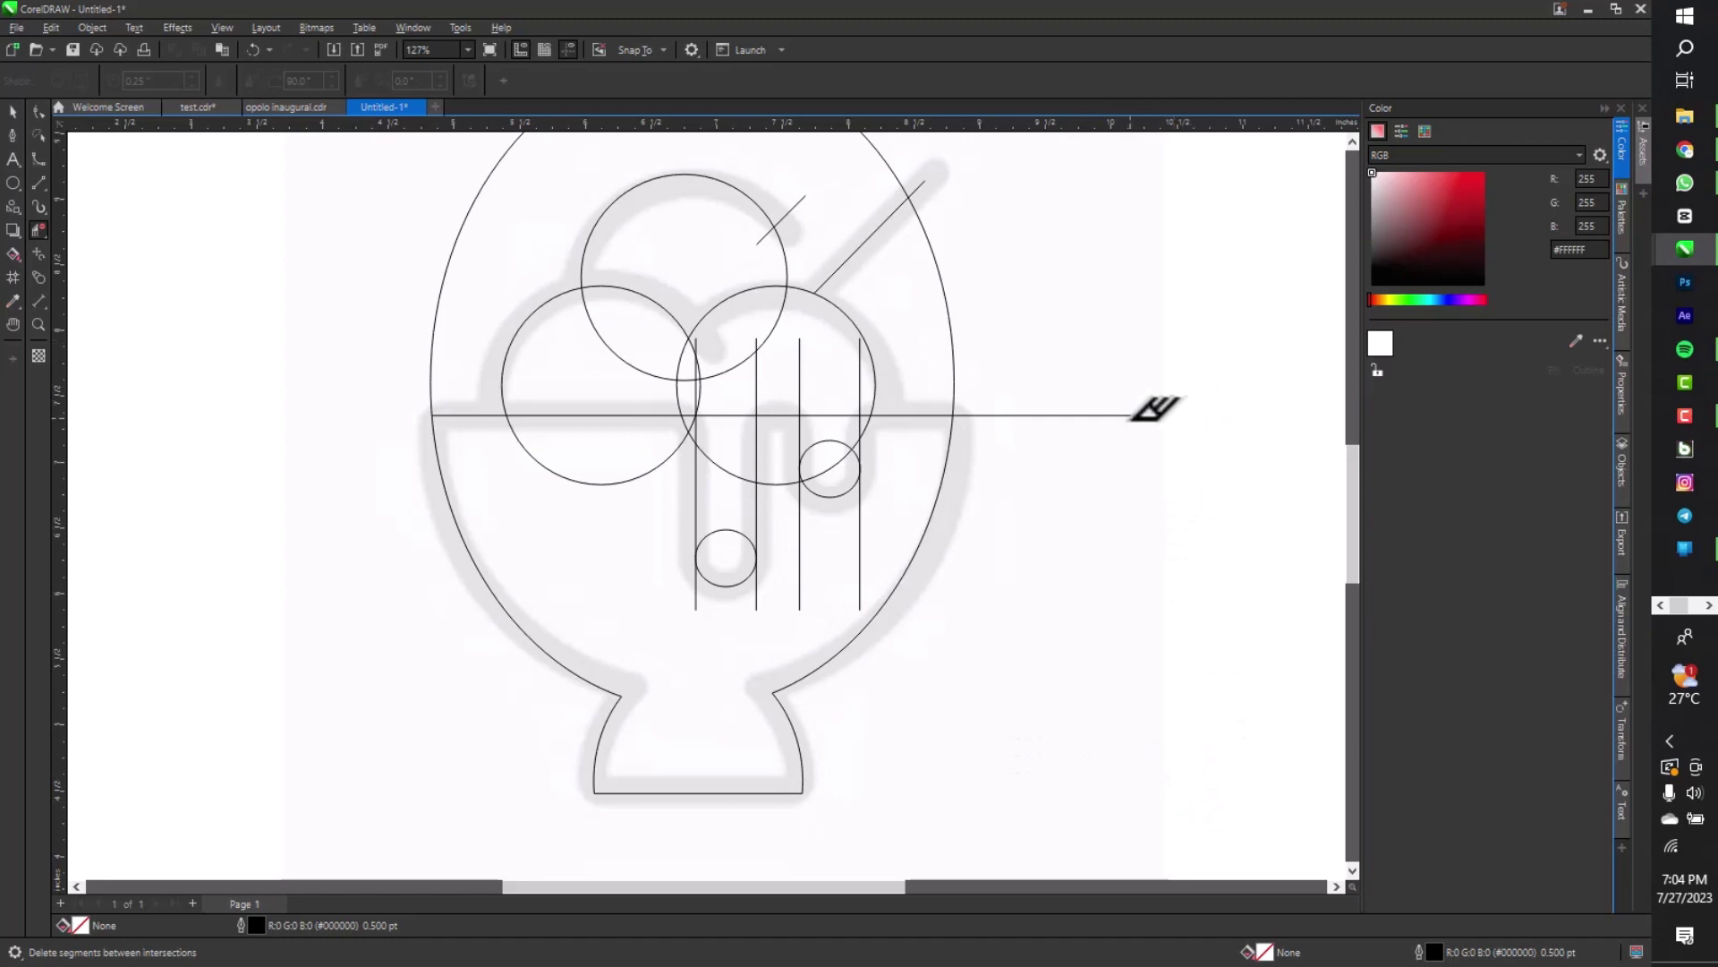
{"action": "left_click", "coordinate": [1029, 414]}
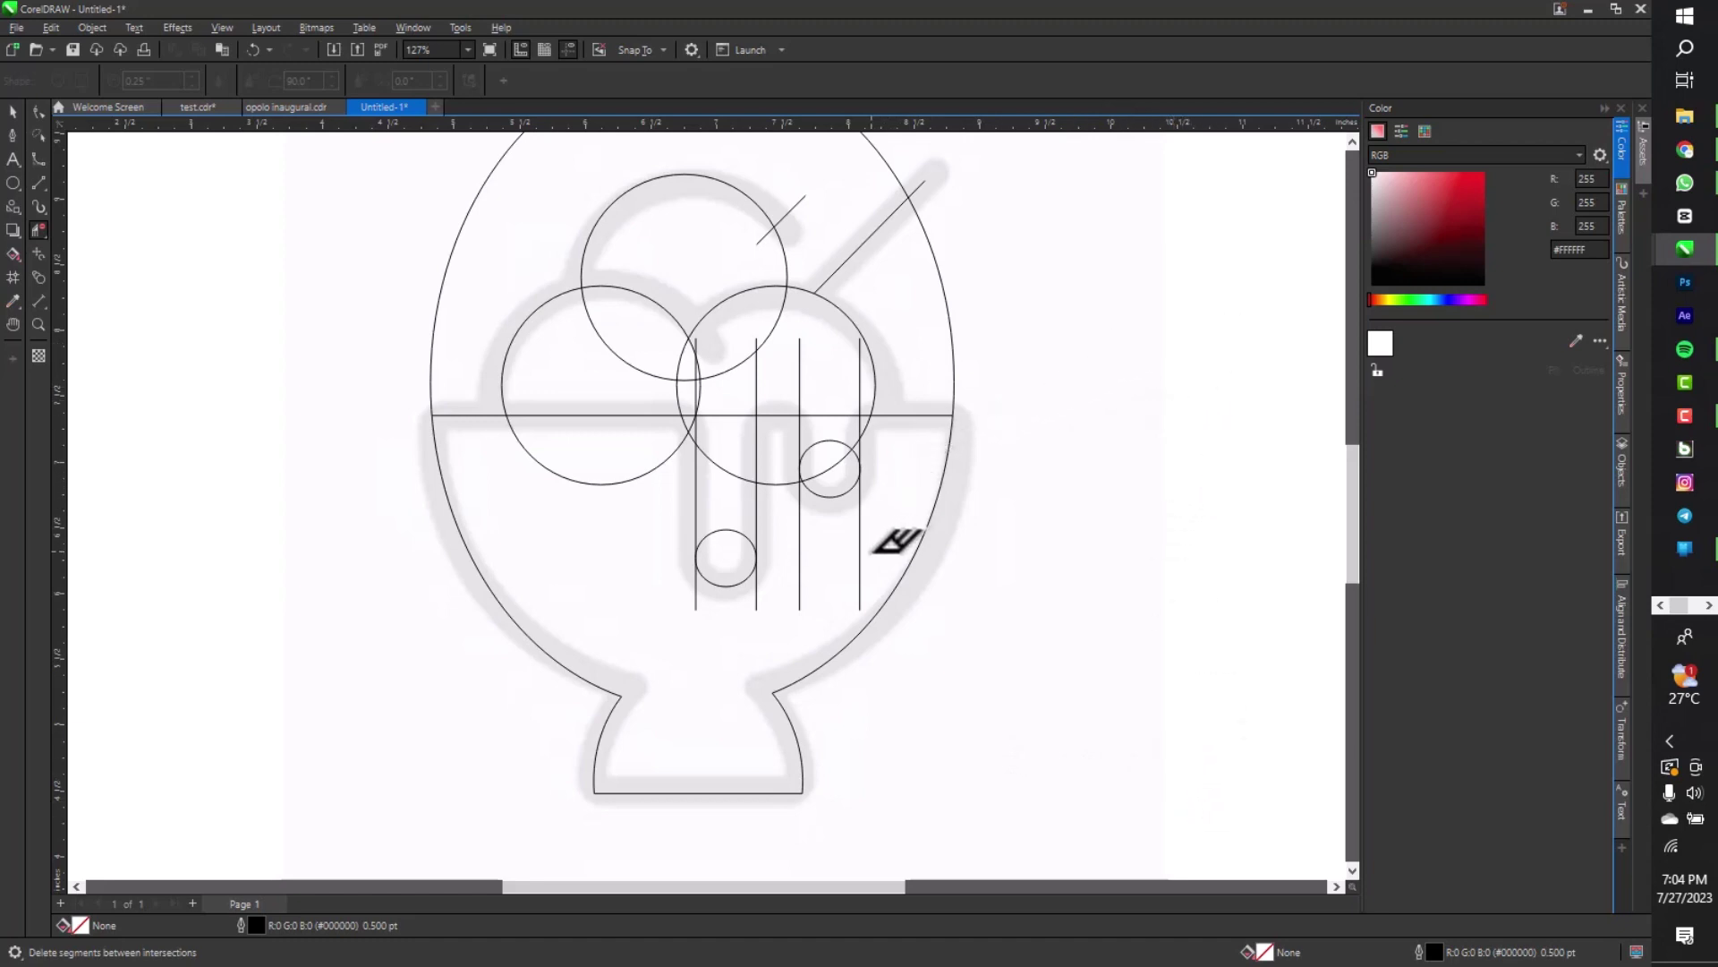
{"action": "left_click", "coordinate": [861, 557]}
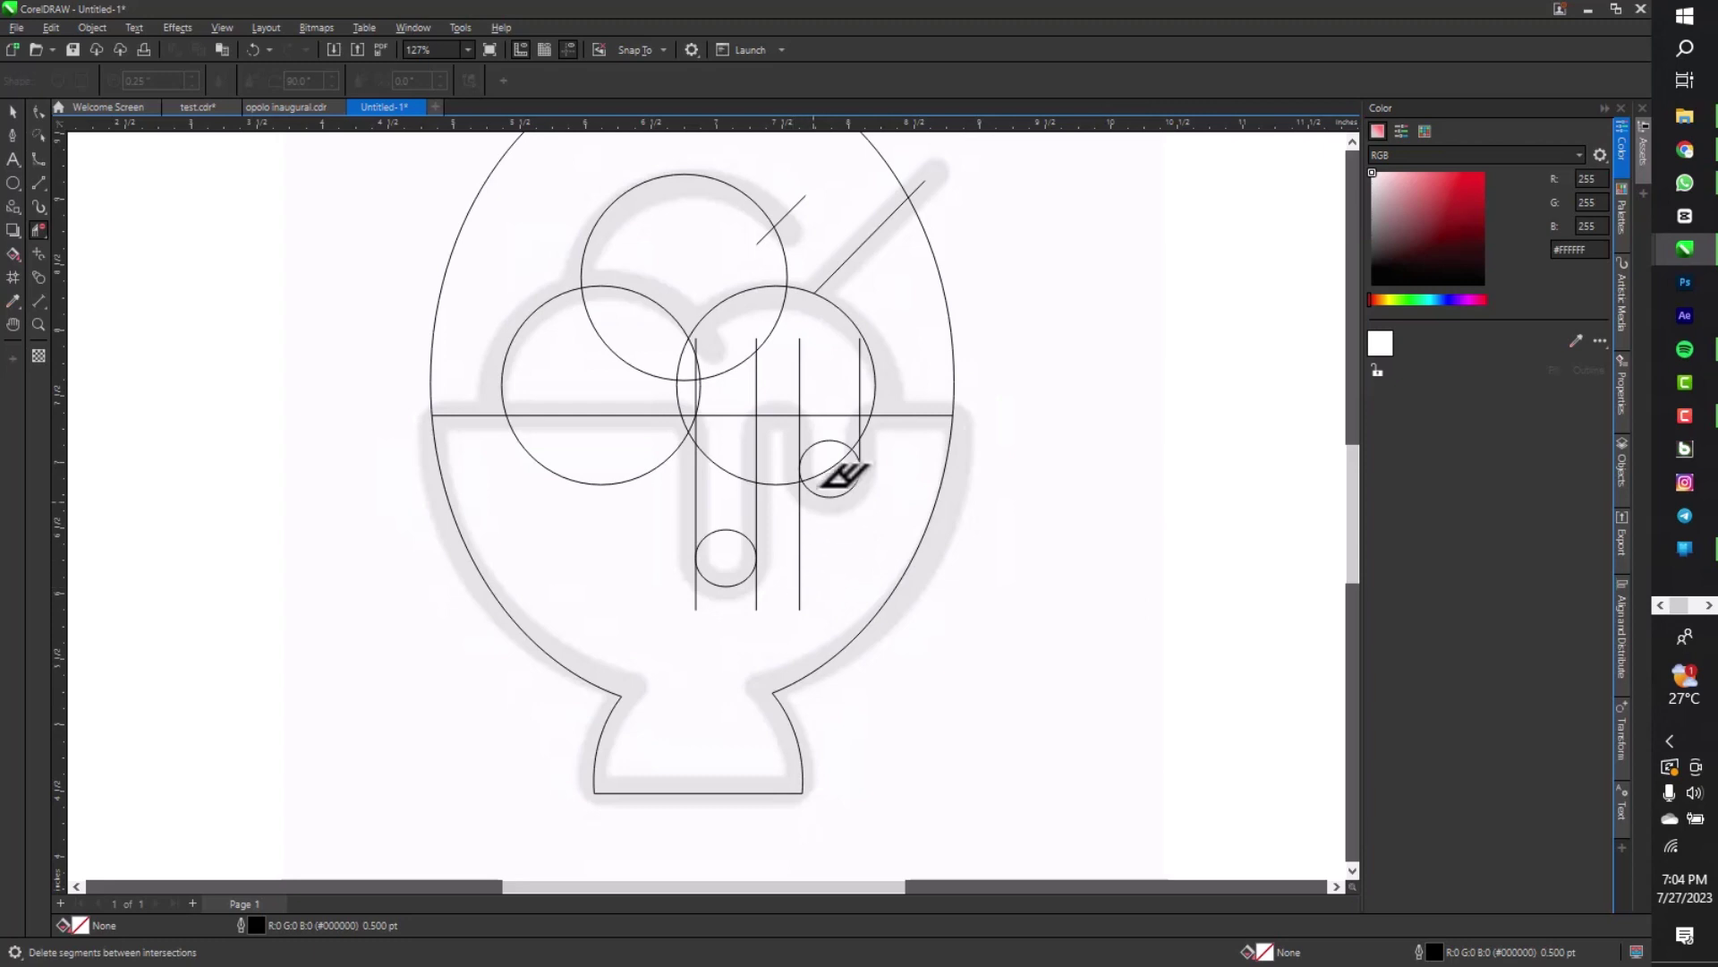
{"action": "left_click", "coordinate": [831, 441]}
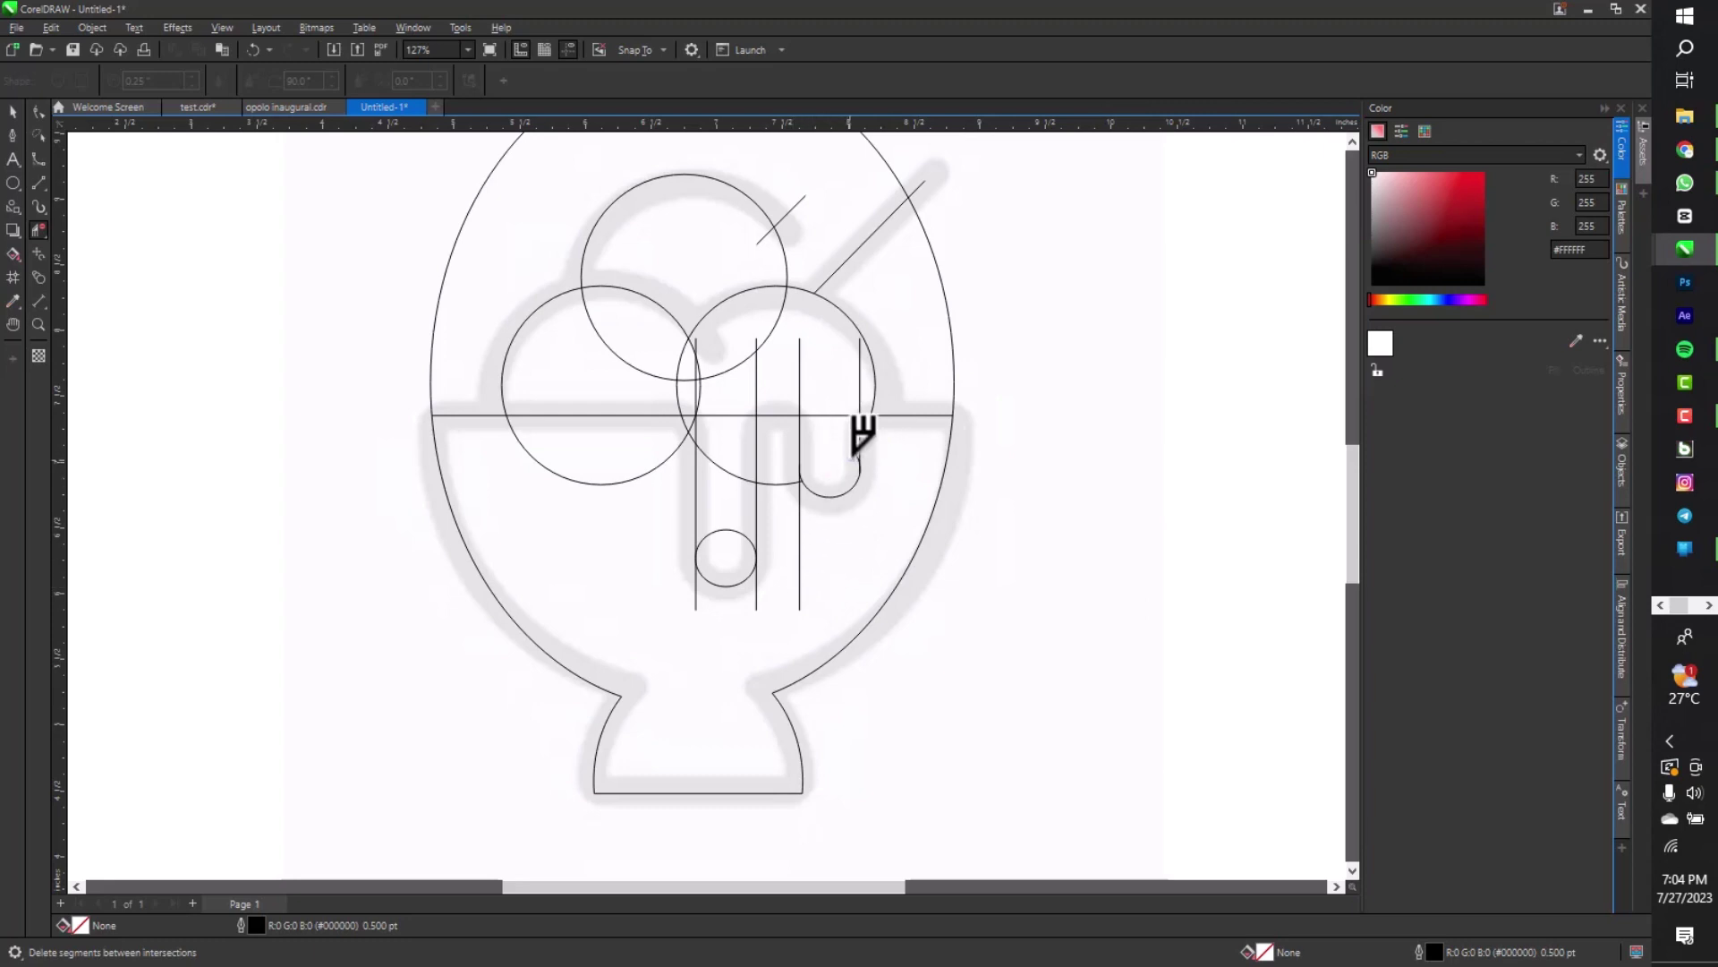
{"action": "left_click", "coordinate": [870, 429]}
Undo the mistaken deletion and clean the stray arcs and line ends around the right drip
{"action": "key", "text": "ctrl+z"}
{"action": "scroll", "coordinate": [882, 452], "scroll_direction": "up", "scroll_amount": 2}
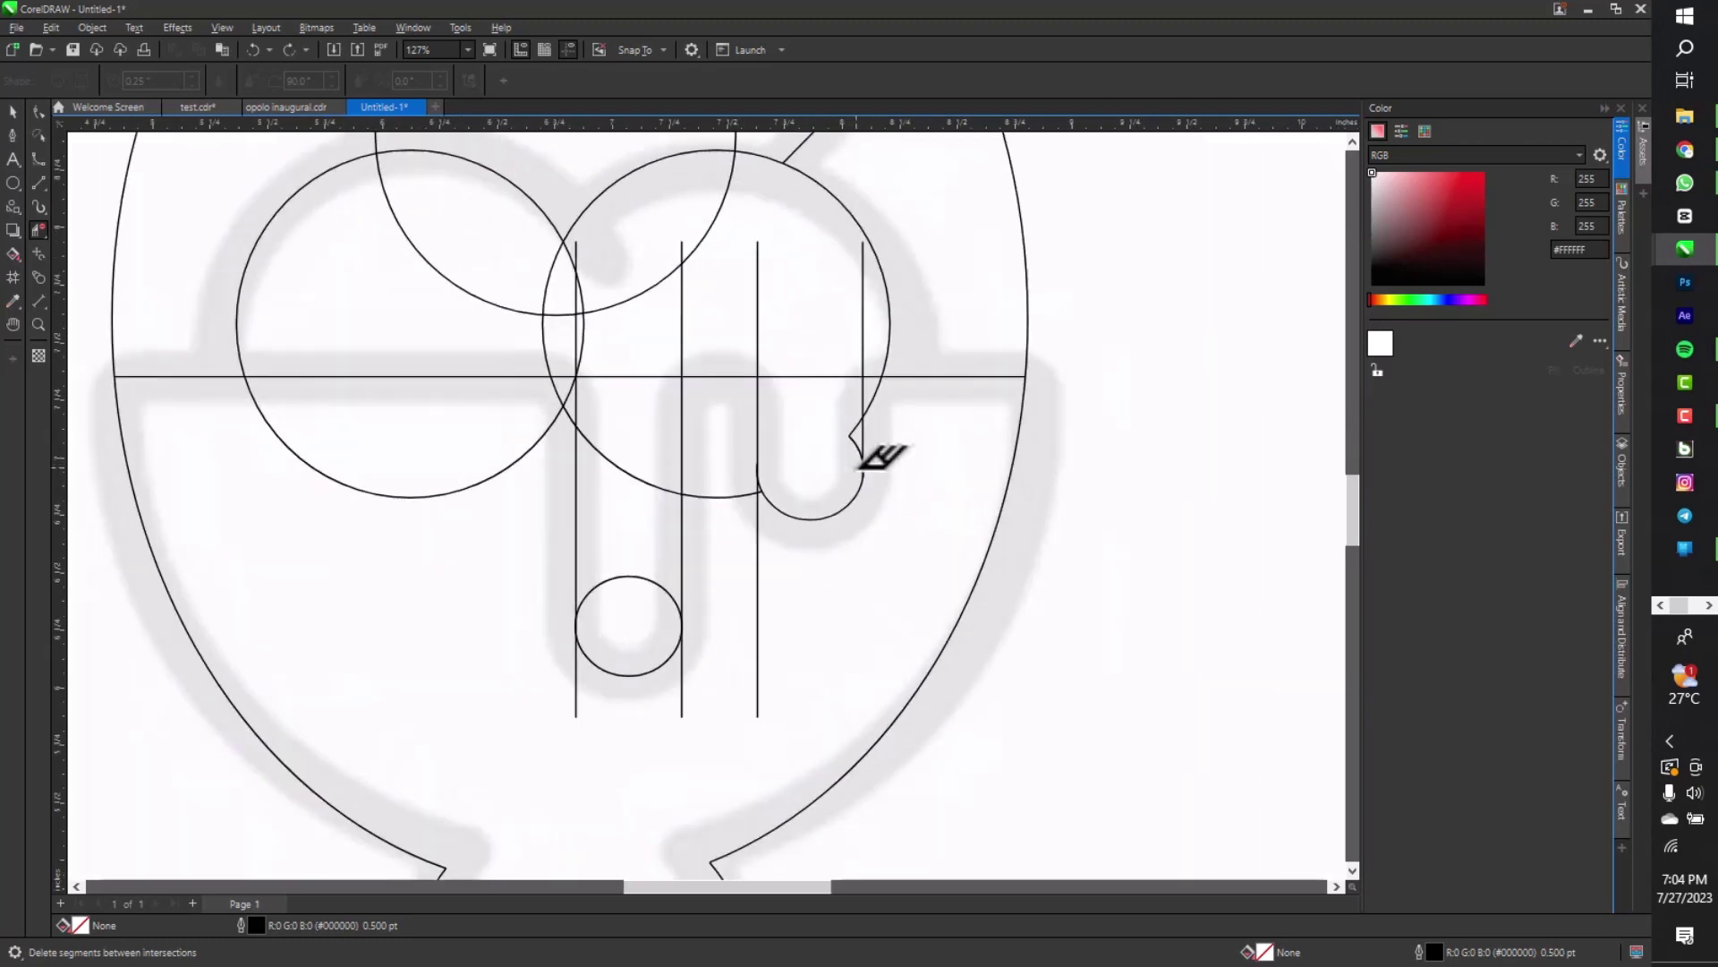
{"action": "scroll", "coordinate": [881, 456], "scroll_direction": "up", "scroll_amount": 3}
{"action": "left_click", "coordinate": [868, 407]}
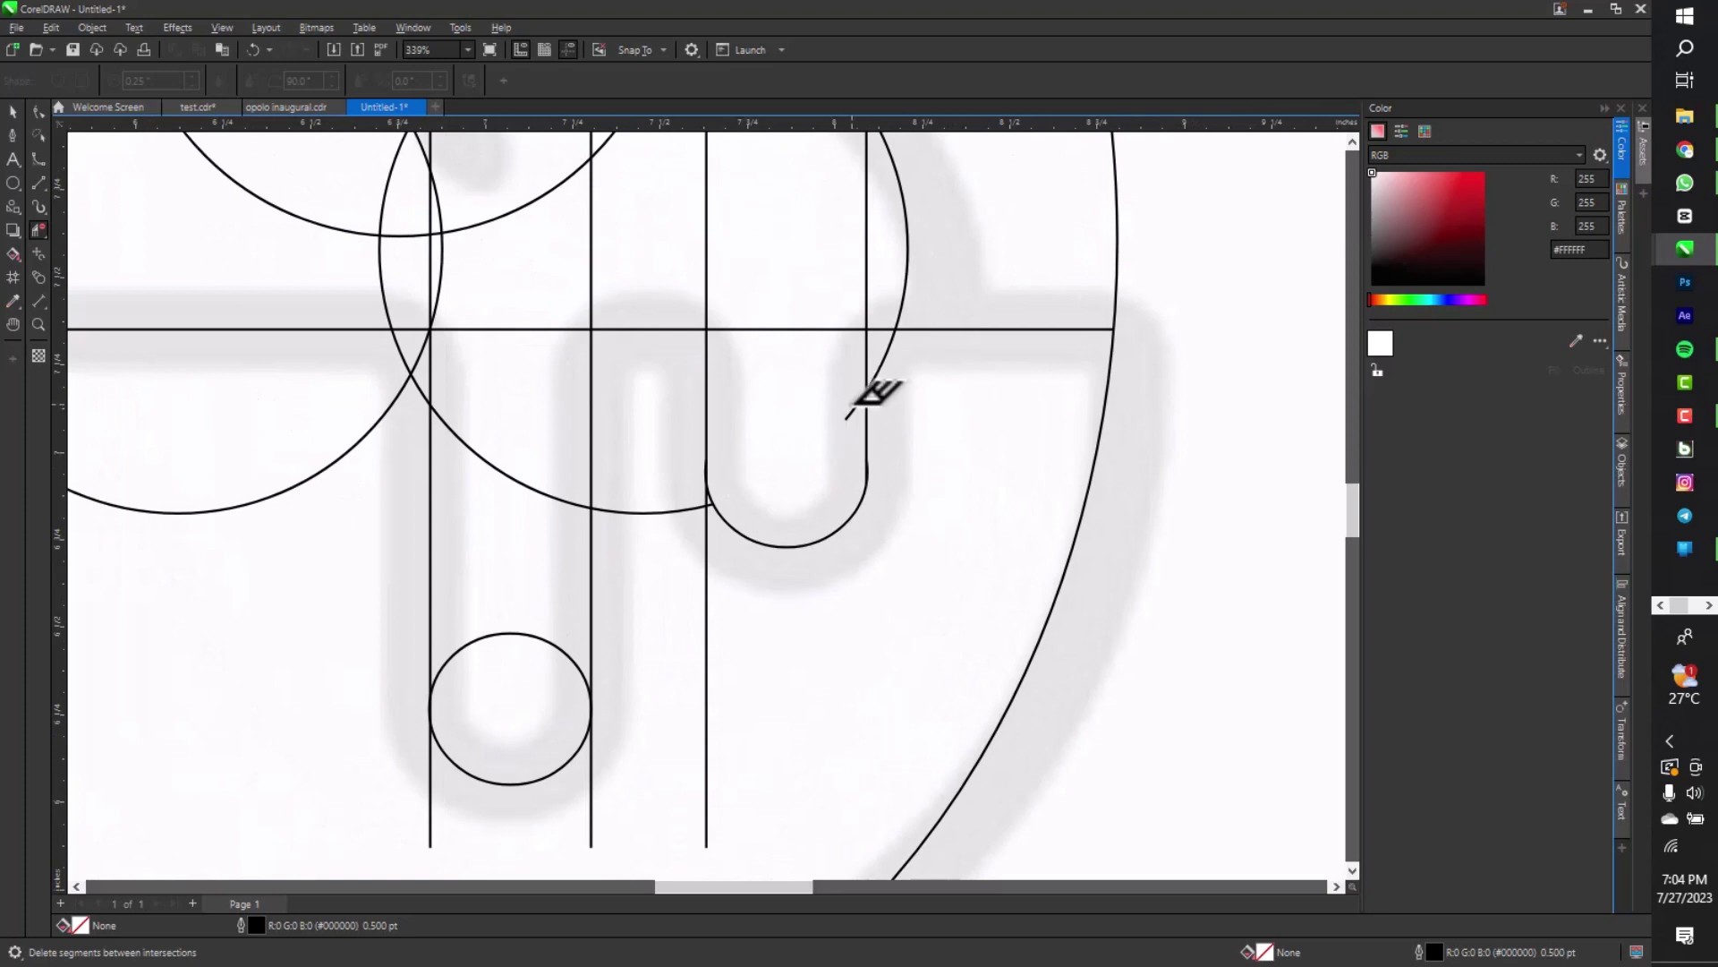
{"action": "left_click", "coordinate": [894, 345]}
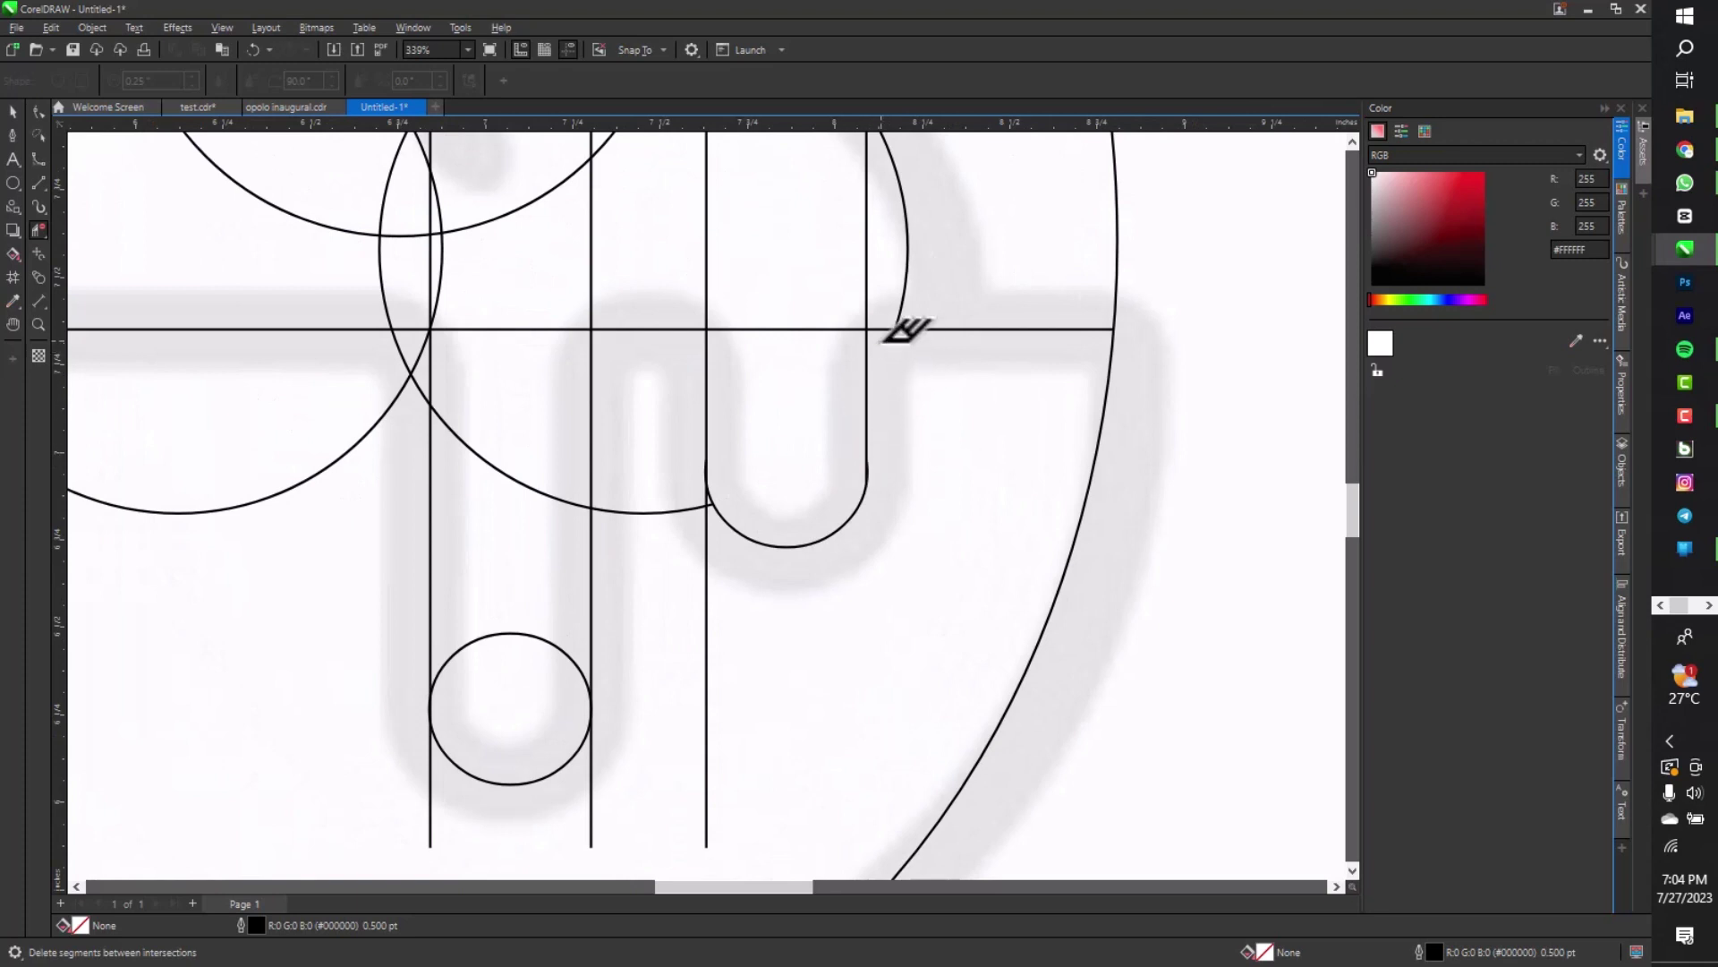
{"action": "left_click", "coordinate": [818, 329]}
{"action": "left_click", "coordinate": [866, 287]}
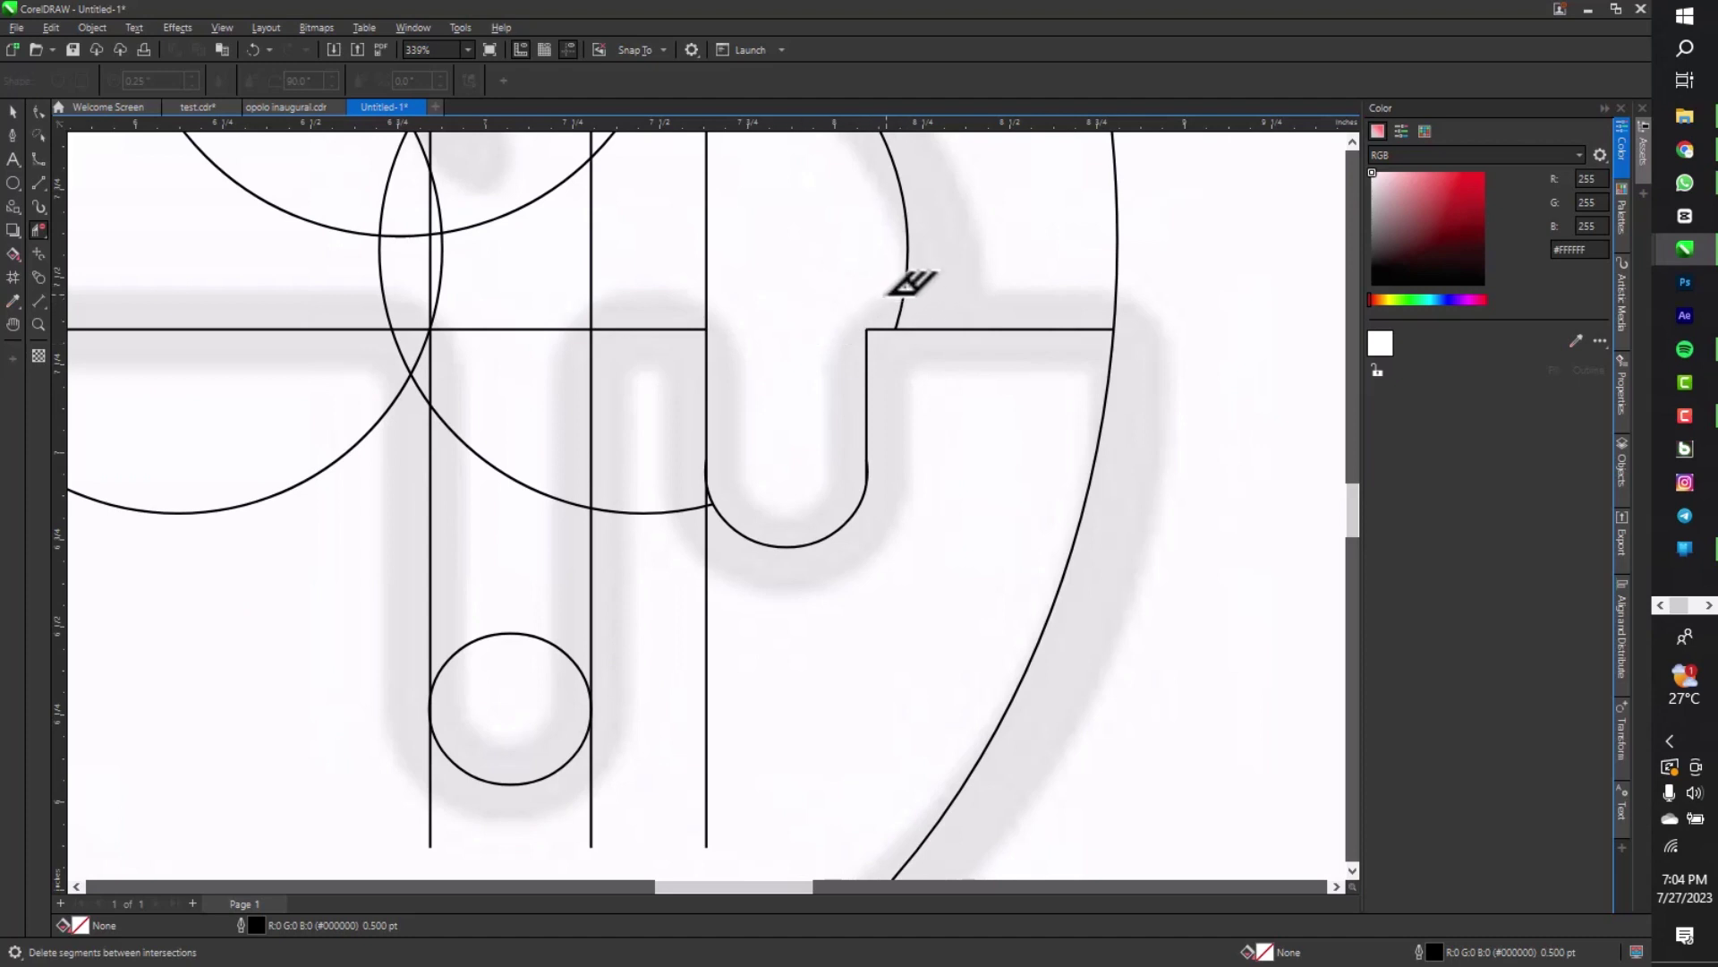
{"action": "scroll", "coordinate": [931, 296], "scroll_direction": "down", "scroll_amount": 5}
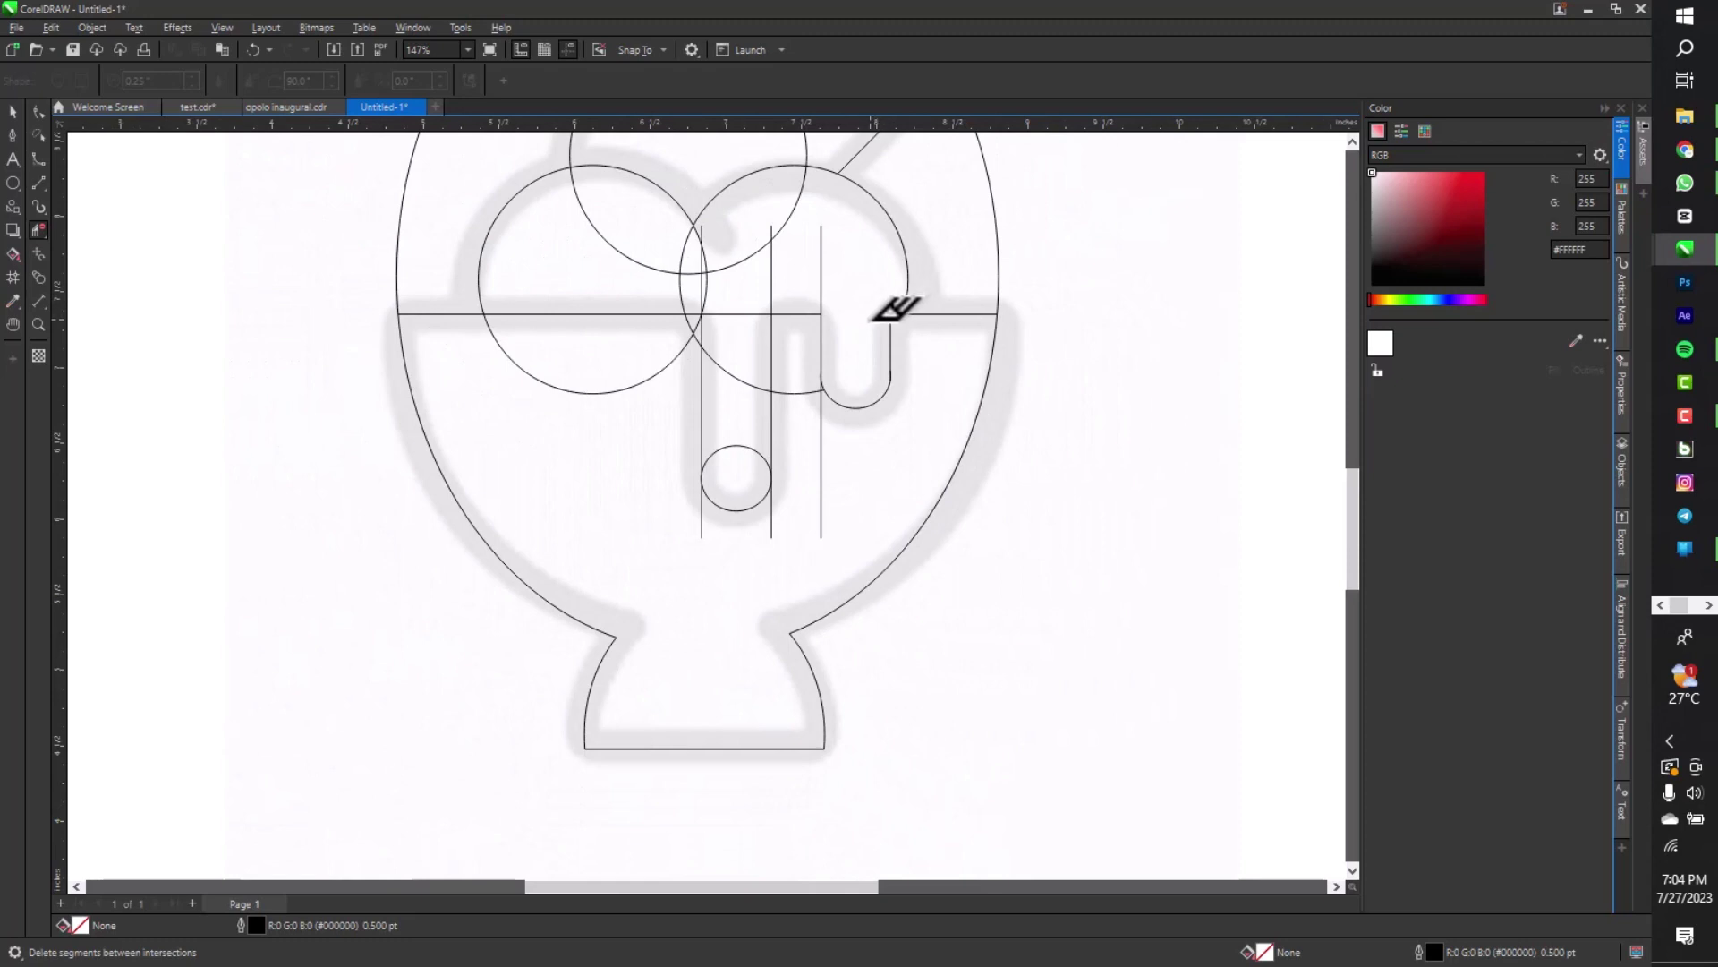
{"action": "left_click_drag", "start_coordinate": [986, 280], "coordinate": [1011, 298]}
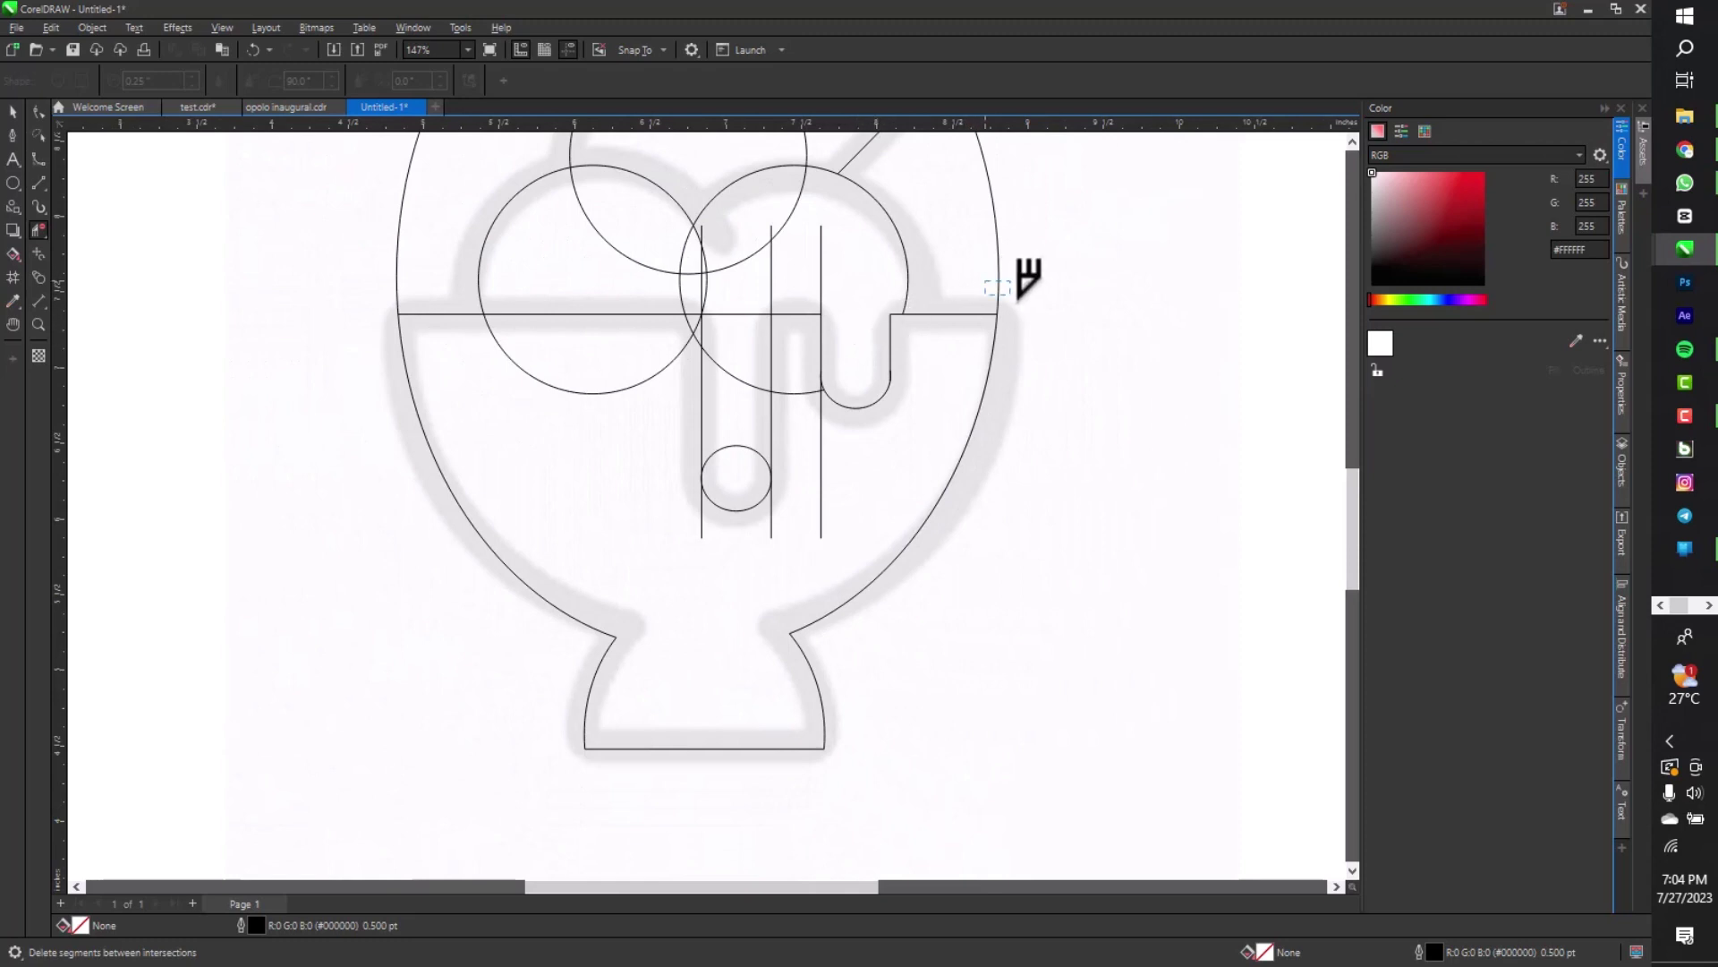
{"action": "scroll", "coordinate": [945, 269], "scroll_direction": "down", "scroll_amount": 3}
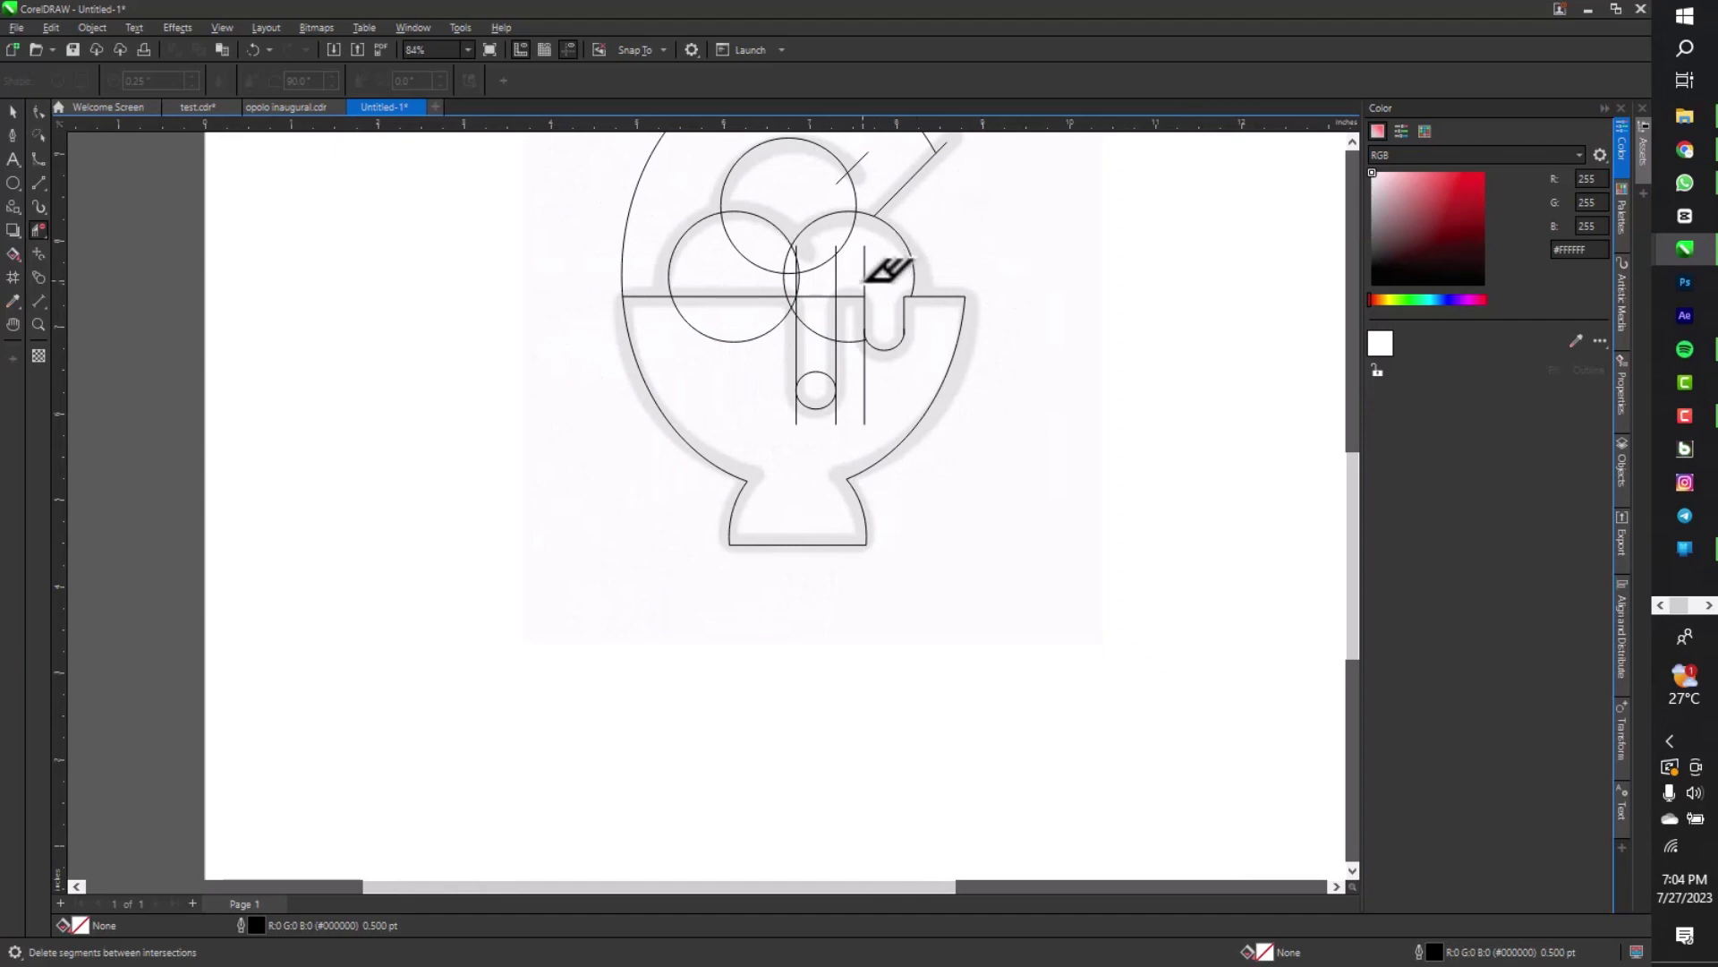
{"action": "scroll", "coordinate": [865, 278], "scroll_direction": "up", "scroll_amount": 3}
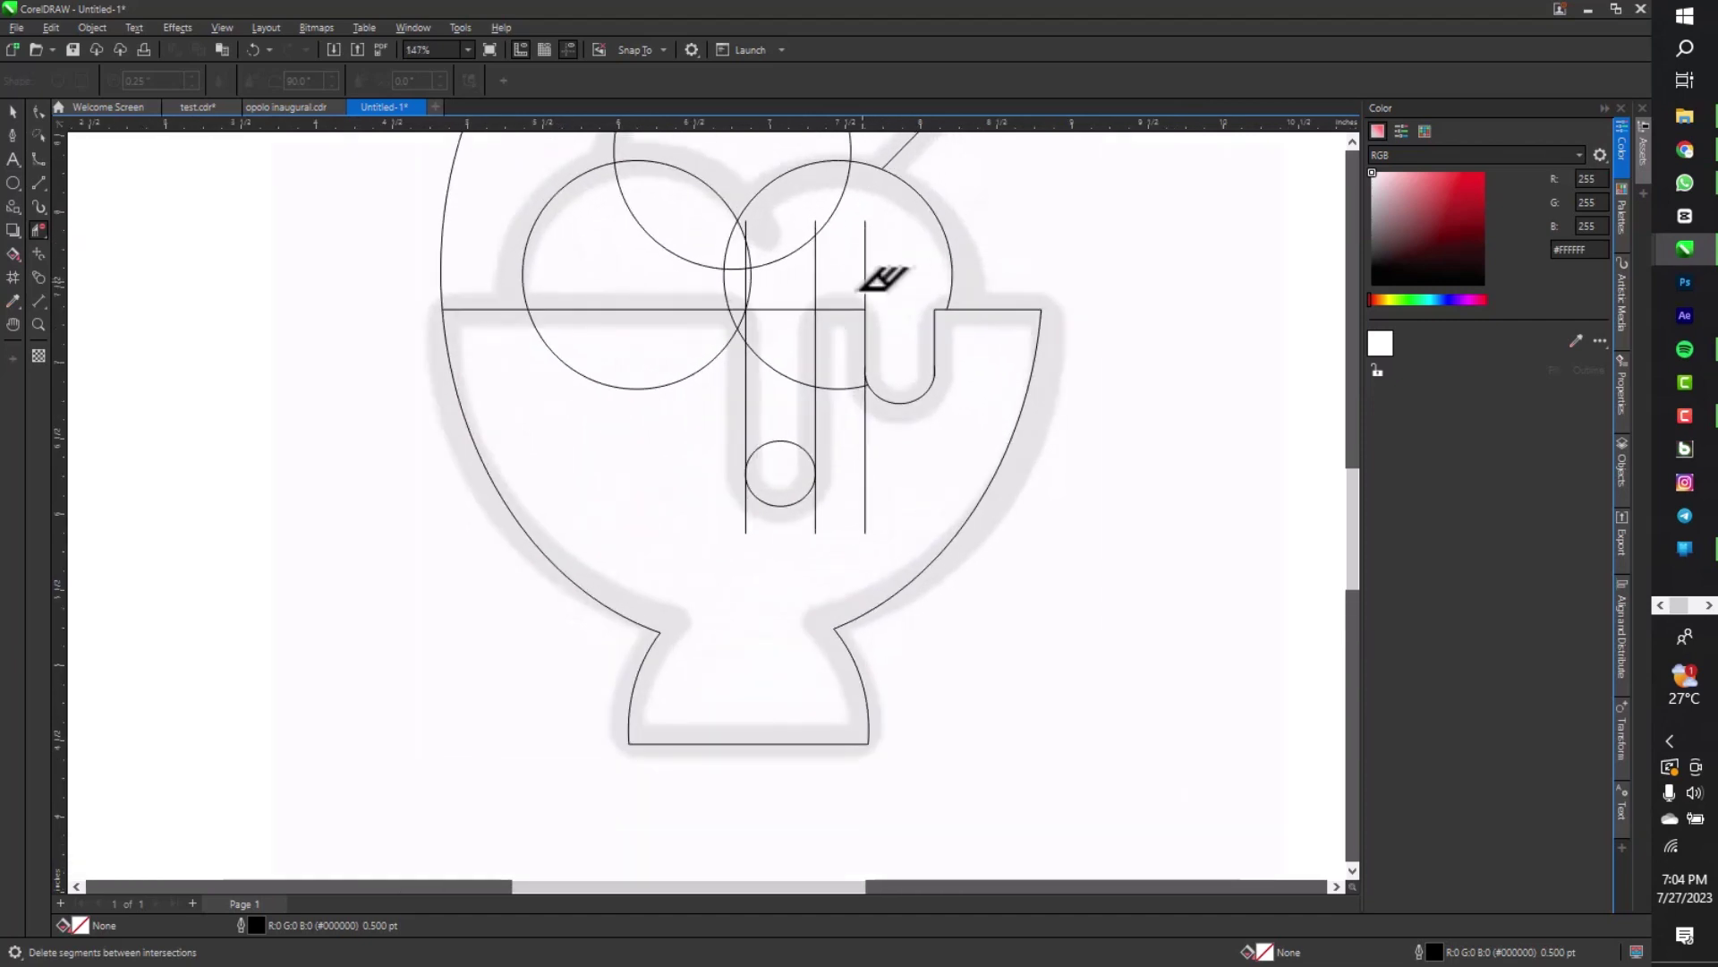
{"action": "left_click", "coordinate": [864, 443]}
Delete the left vertical line end and the circle's top arc to form the left U drip
{"action": "scroll", "coordinate": [895, 411], "scroll_direction": "up", "scroll_amount": 5}
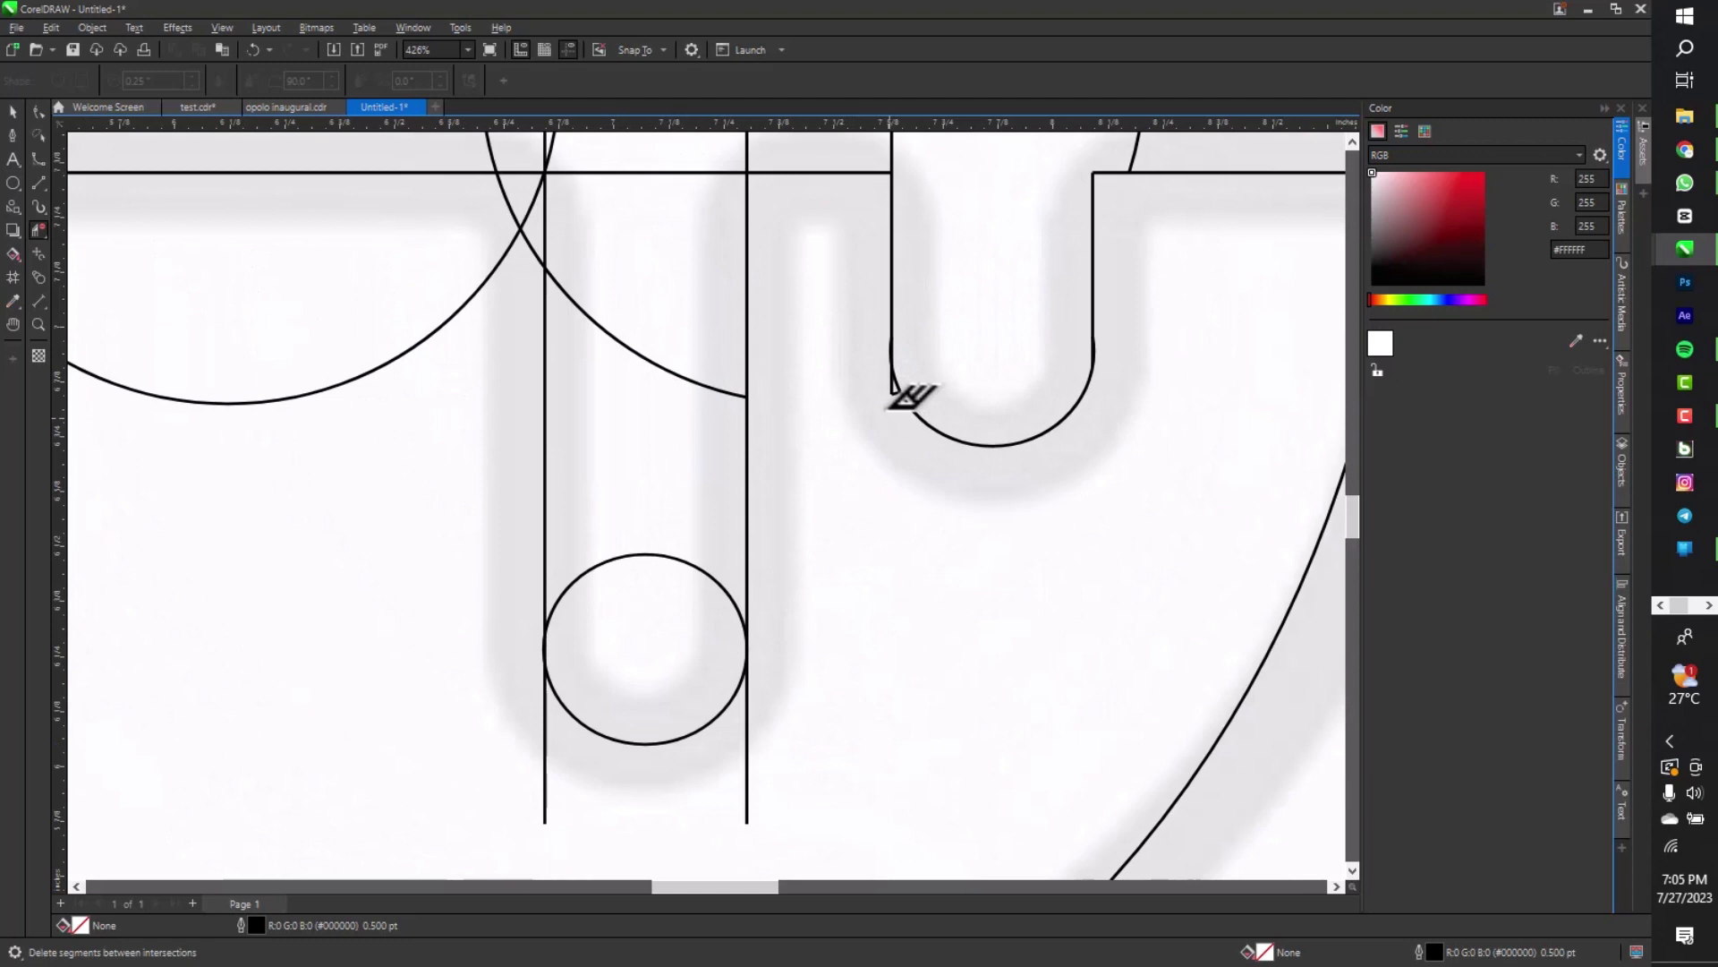
{"action": "scroll", "coordinate": [908, 394], "scroll_direction": "up", "scroll_amount": 5}
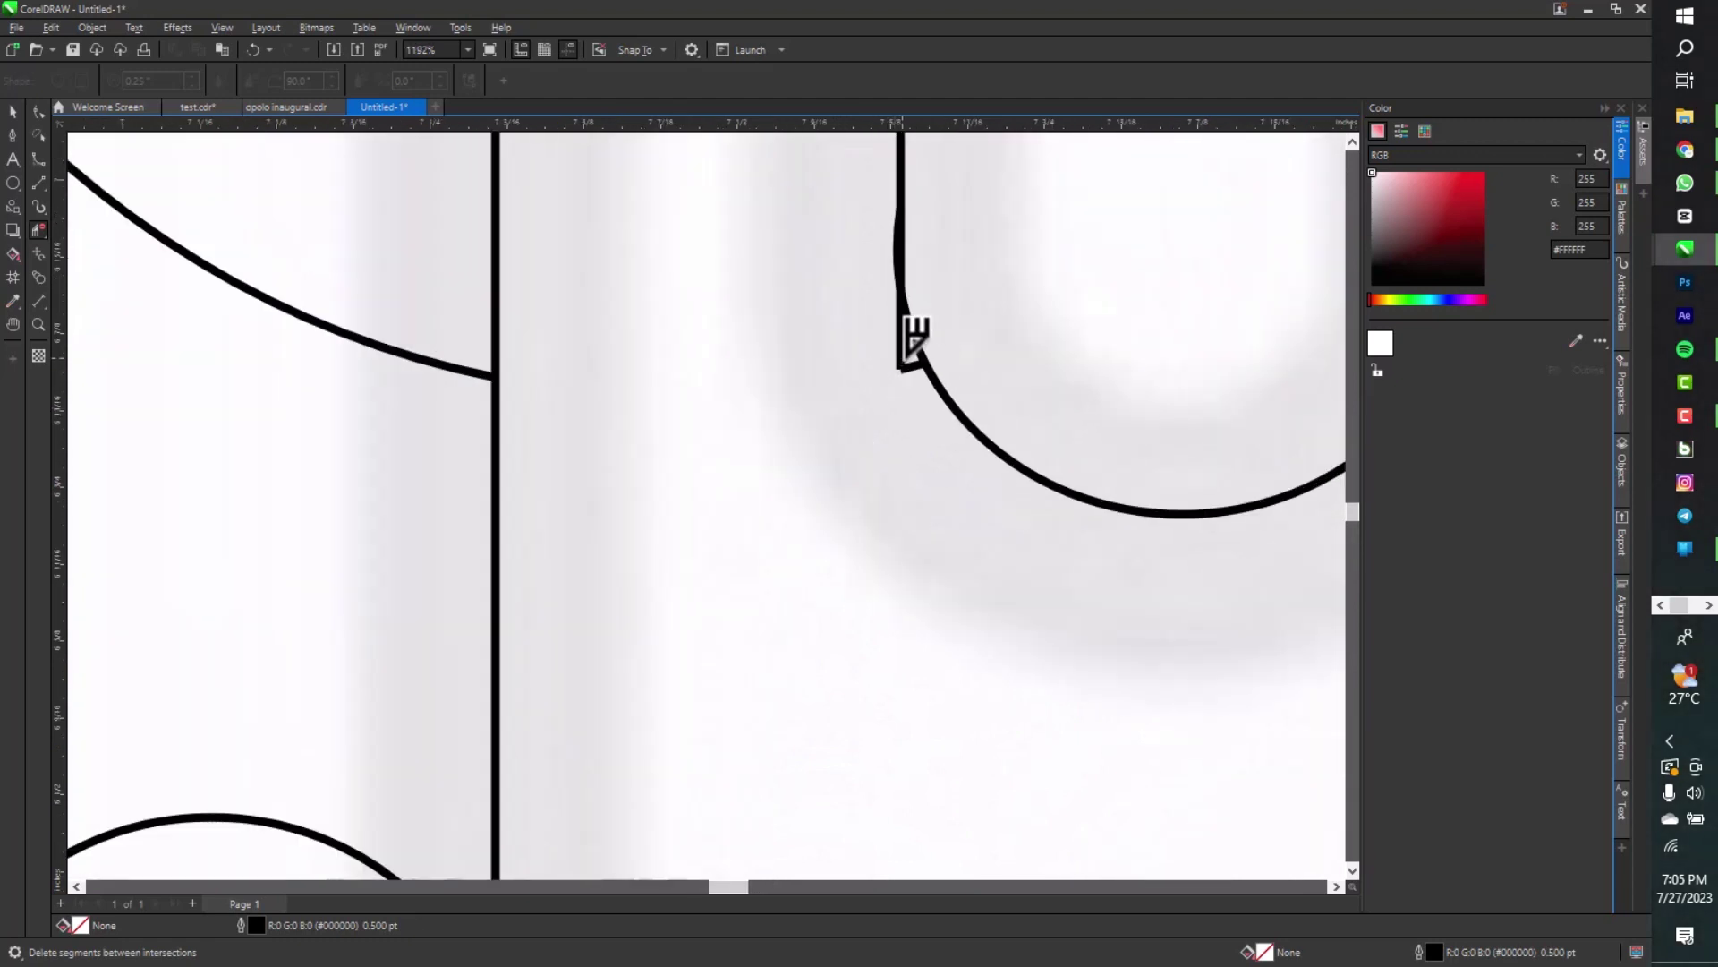
{"action": "scroll", "coordinate": [913, 338], "scroll_direction": "up", "scroll_amount": 3}
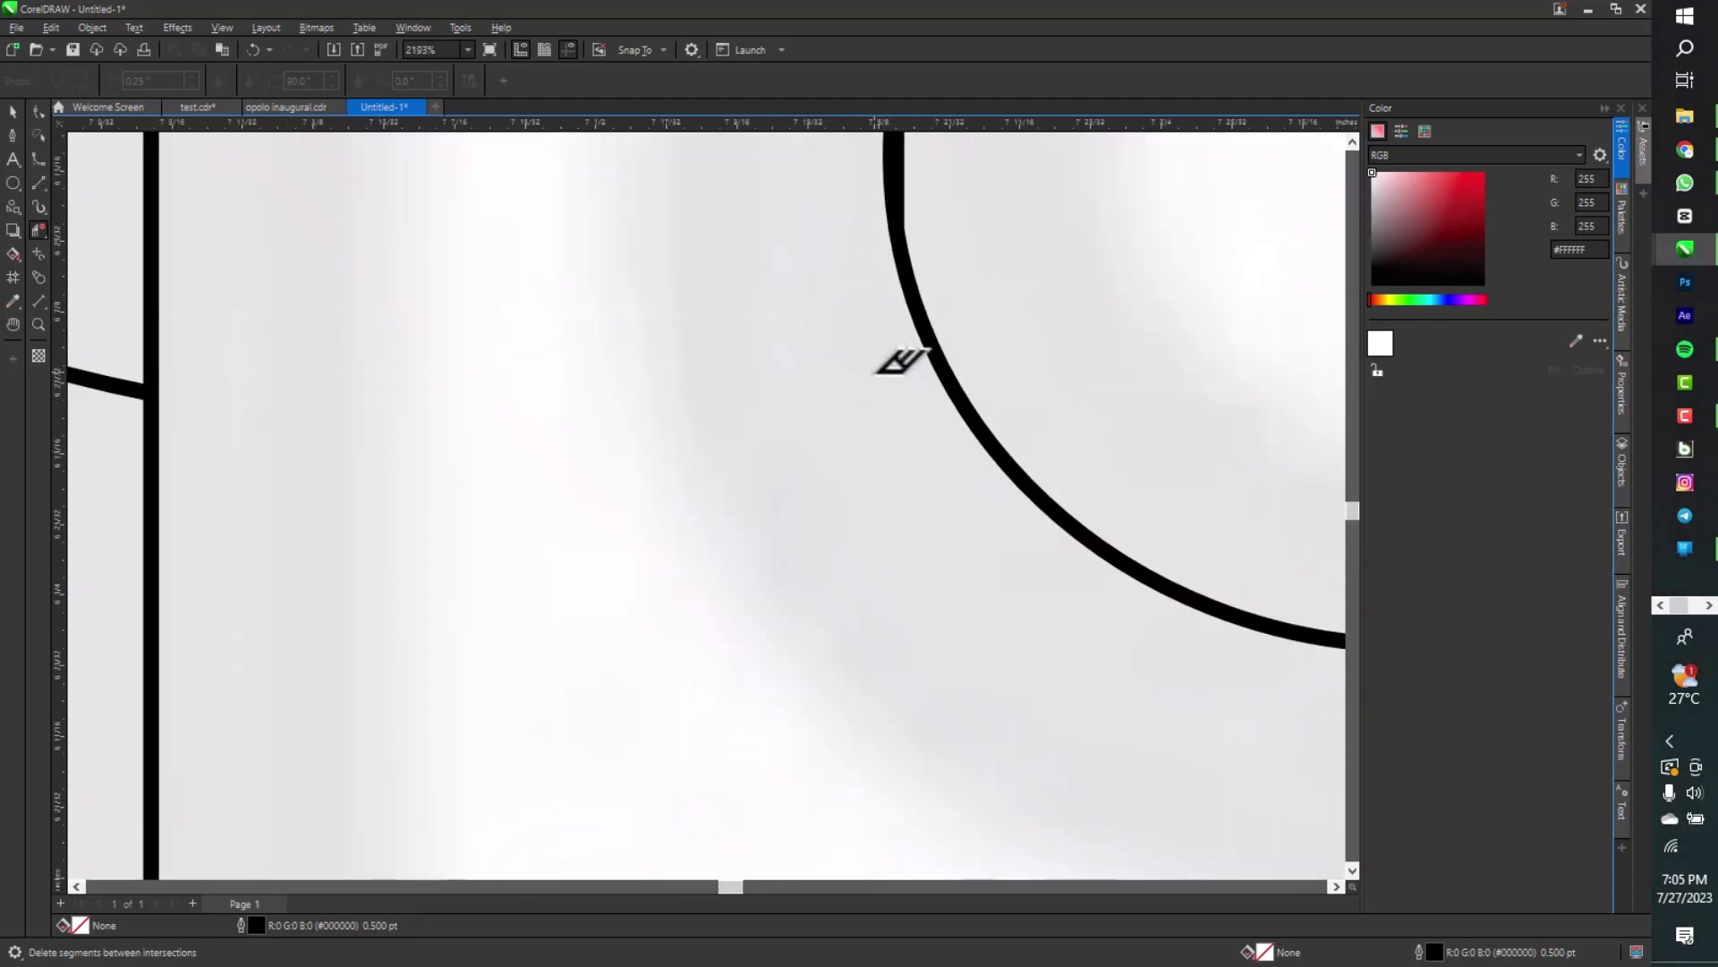
{"action": "scroll", "coordinate": [902, 362], "scroll_direction": "down", "scroll_amount": 6}
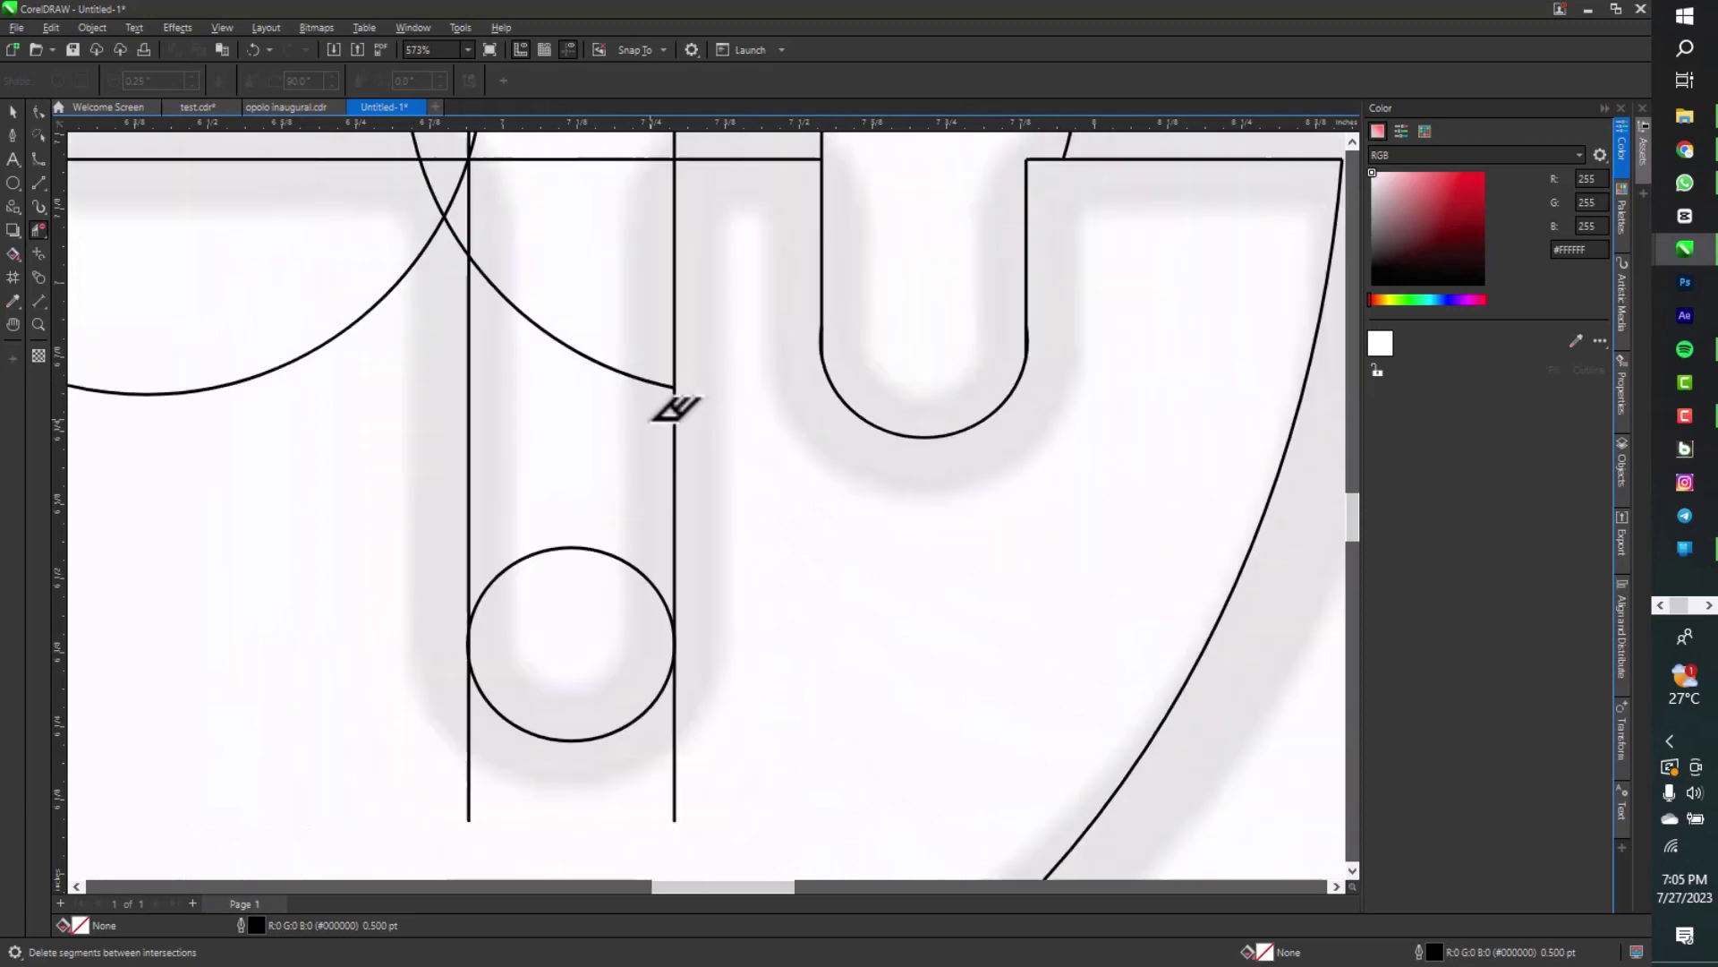
{"action": "scroll", "coordinate": [711, 661], "scroll_direction": "down", "scroll_amount": 1}
{"action": "scroll", "coordinate": [691, 702], "scroll_direction": "up", "scroll_amount": 3}
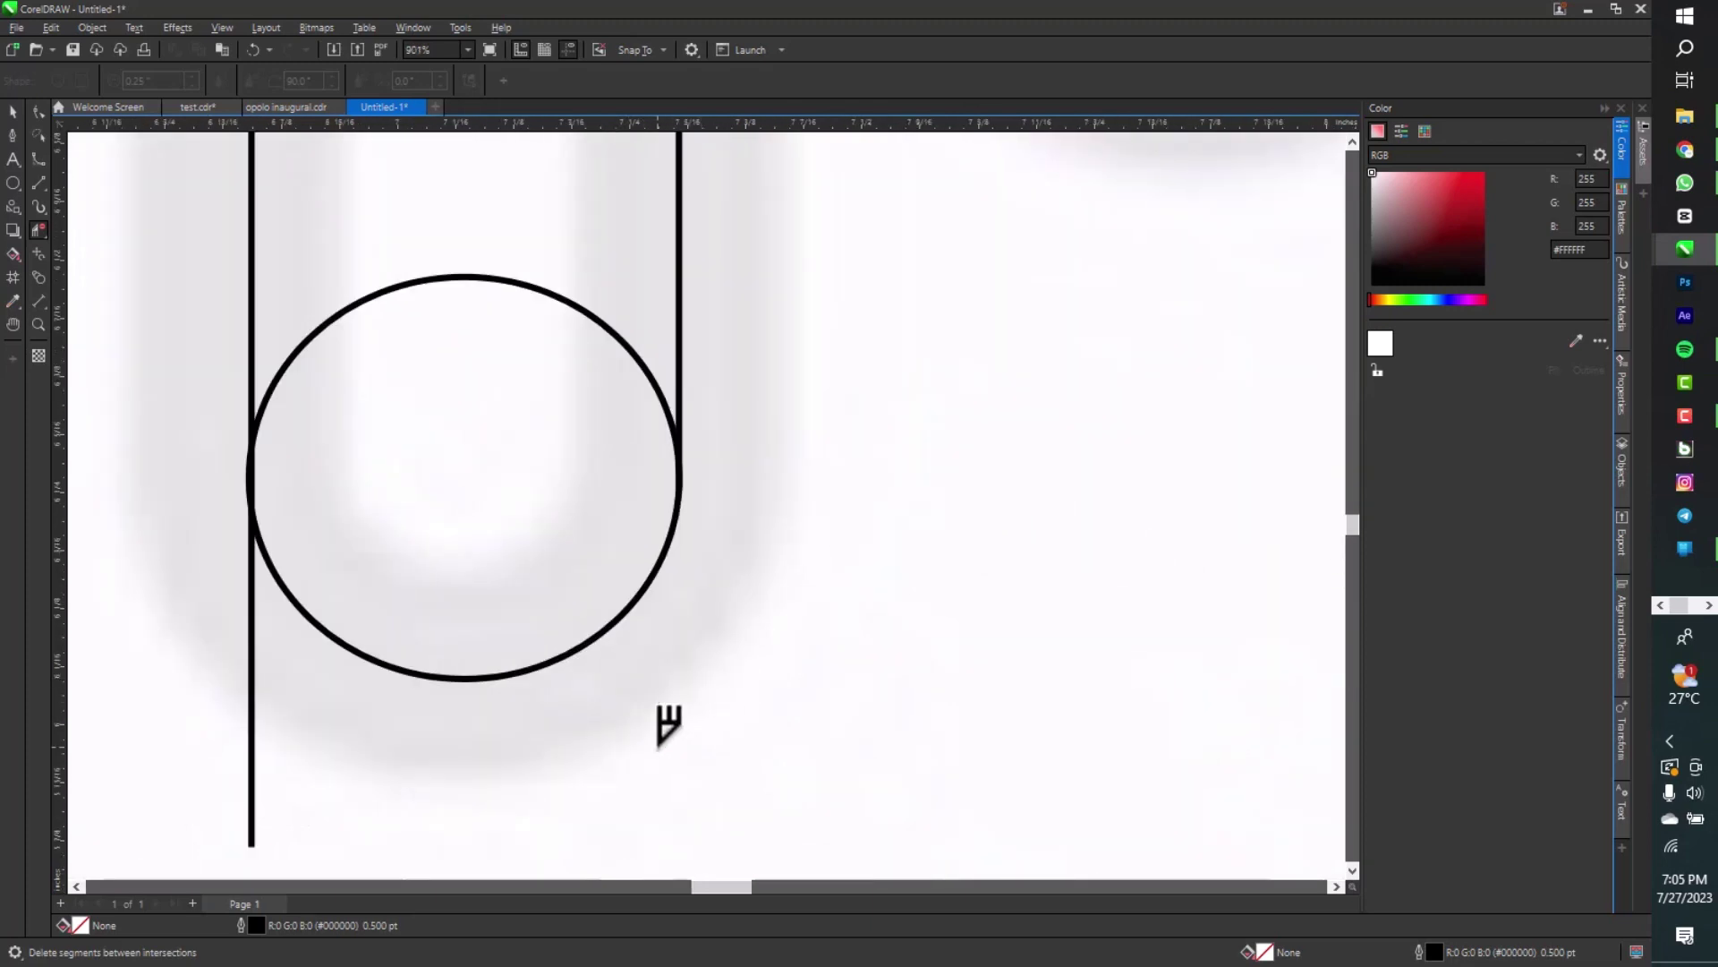
{"action": "left_click", "coordinate": [252, 689]}
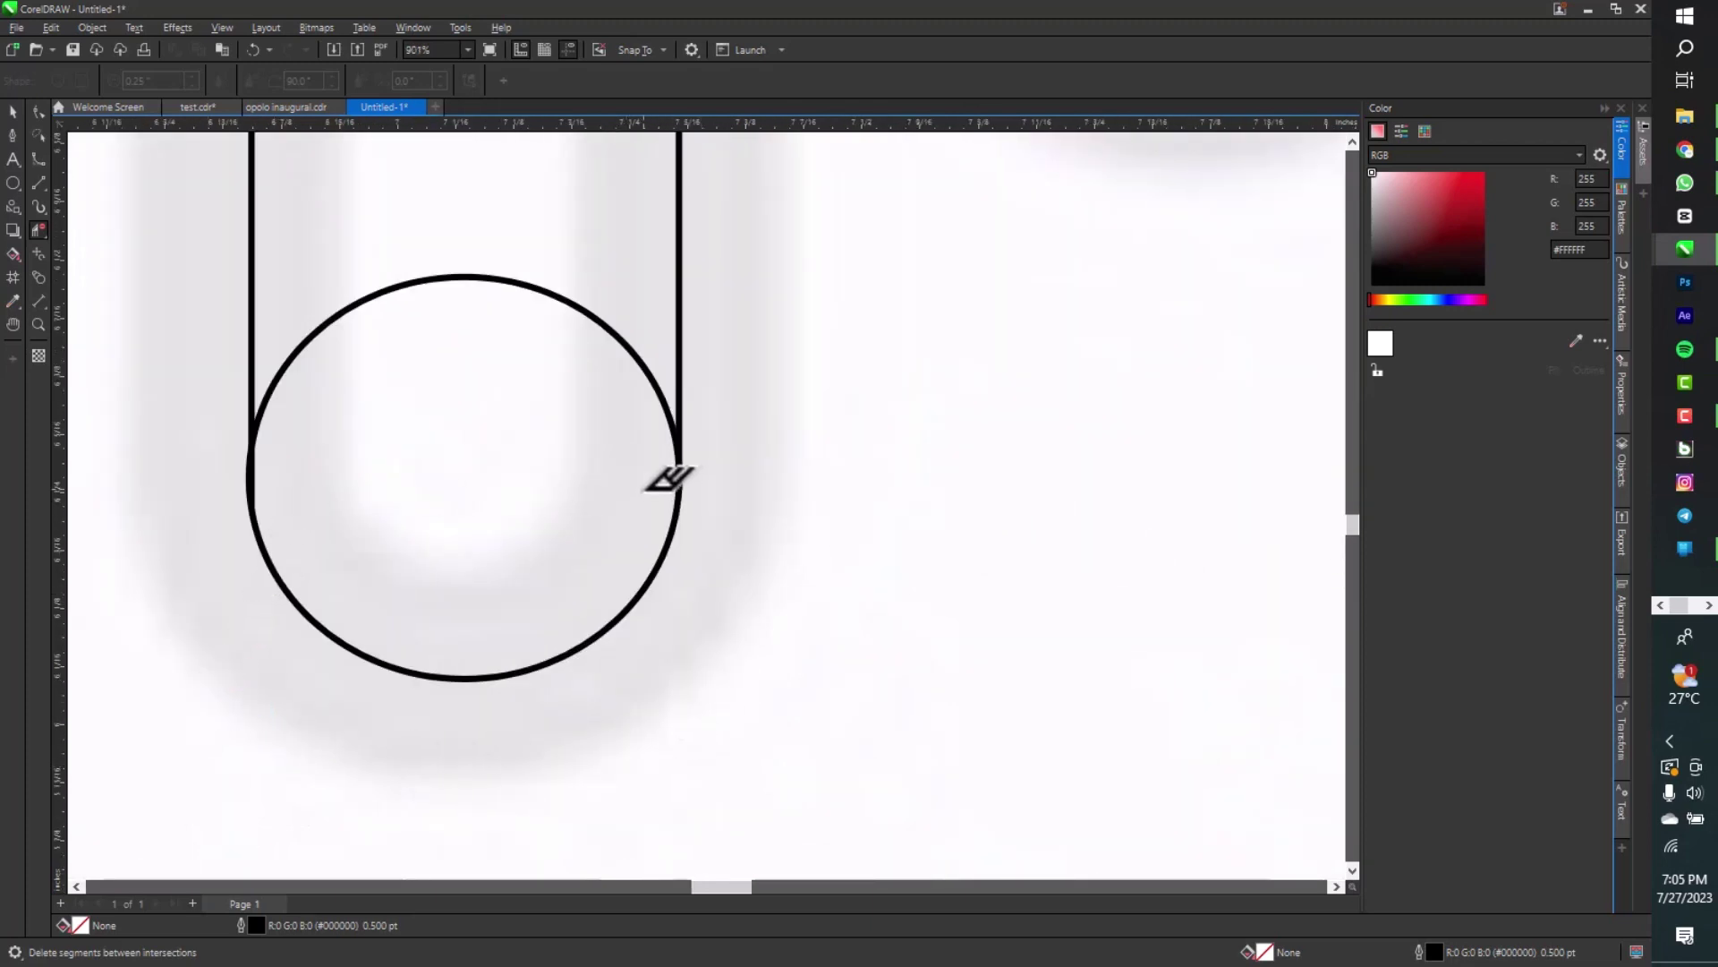
{"action": "scroll", "coordinate": [670, 479], "scroll_direction": "down", "scroll_amount": 4}
{"action": "left_click", "coordinate": [546, 376]}
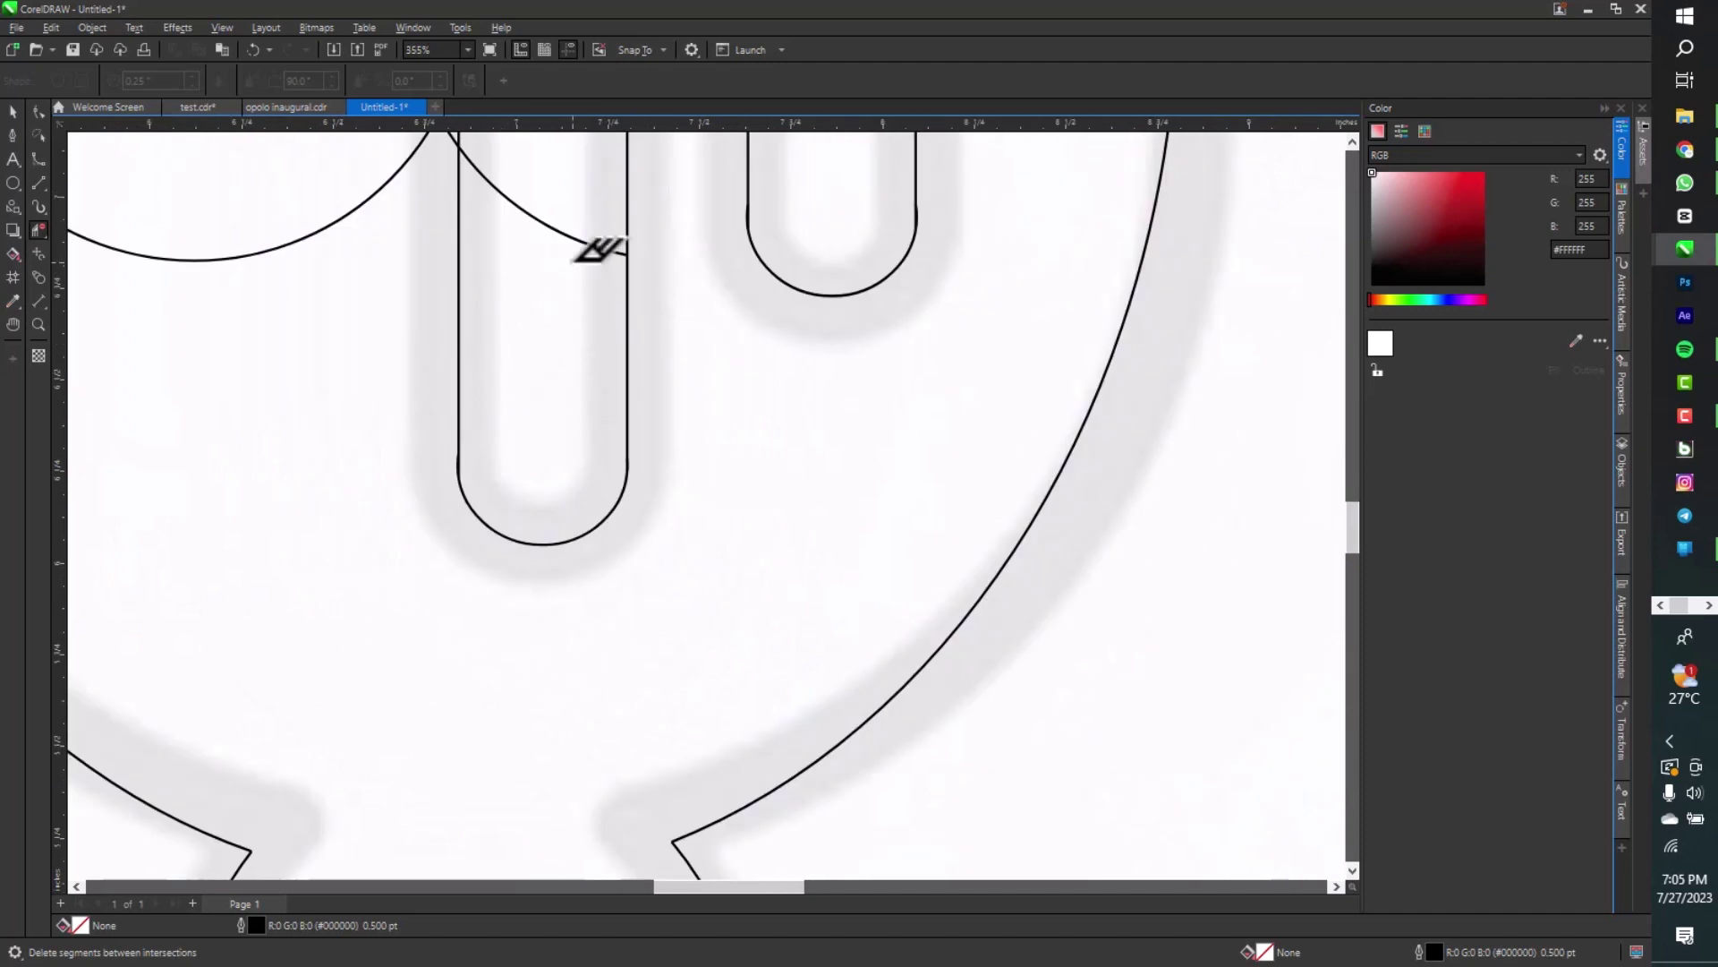
{"action": "scroll", "coordinate": [591, 234], "scroll_direction": "down", "scroll_amount": 3}
Trim the stray horizontal and vertical construction segments around the drip
{"action": "scroll", "coordinate": [564, 219], "scroll_direction": "up", "scroll_amount": 1}
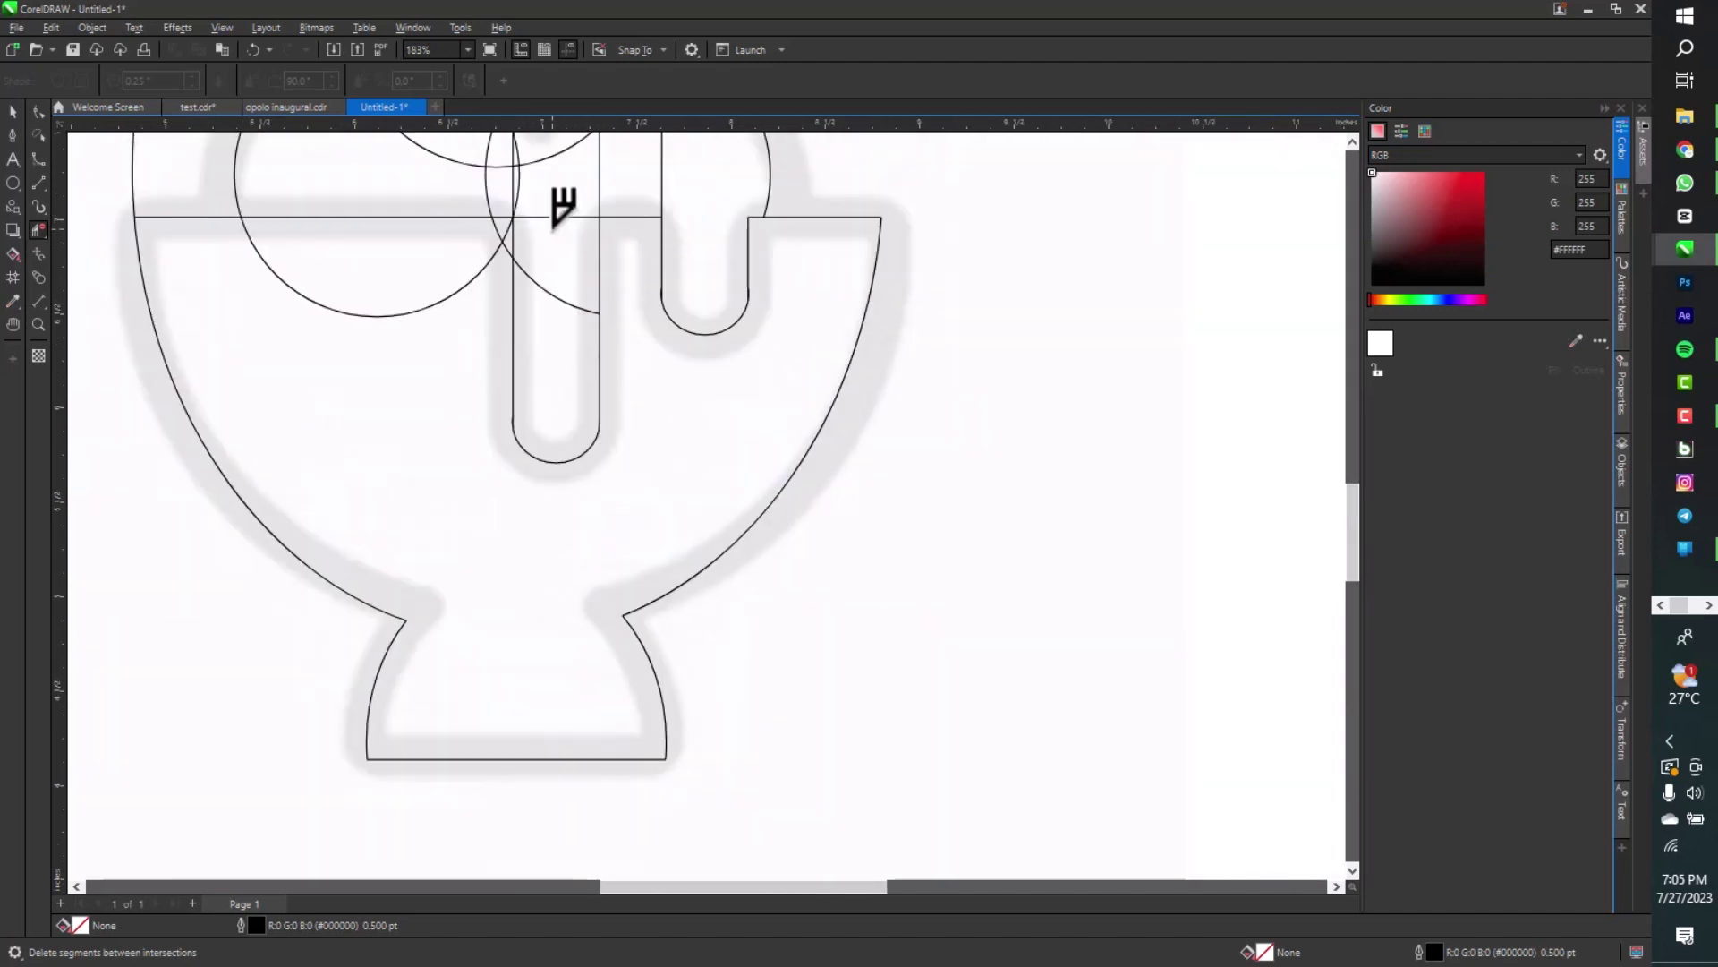
{"action": "scroll", "coordinate": [561, 206], "scroll_direction": "up", "scroll_amount": 2}
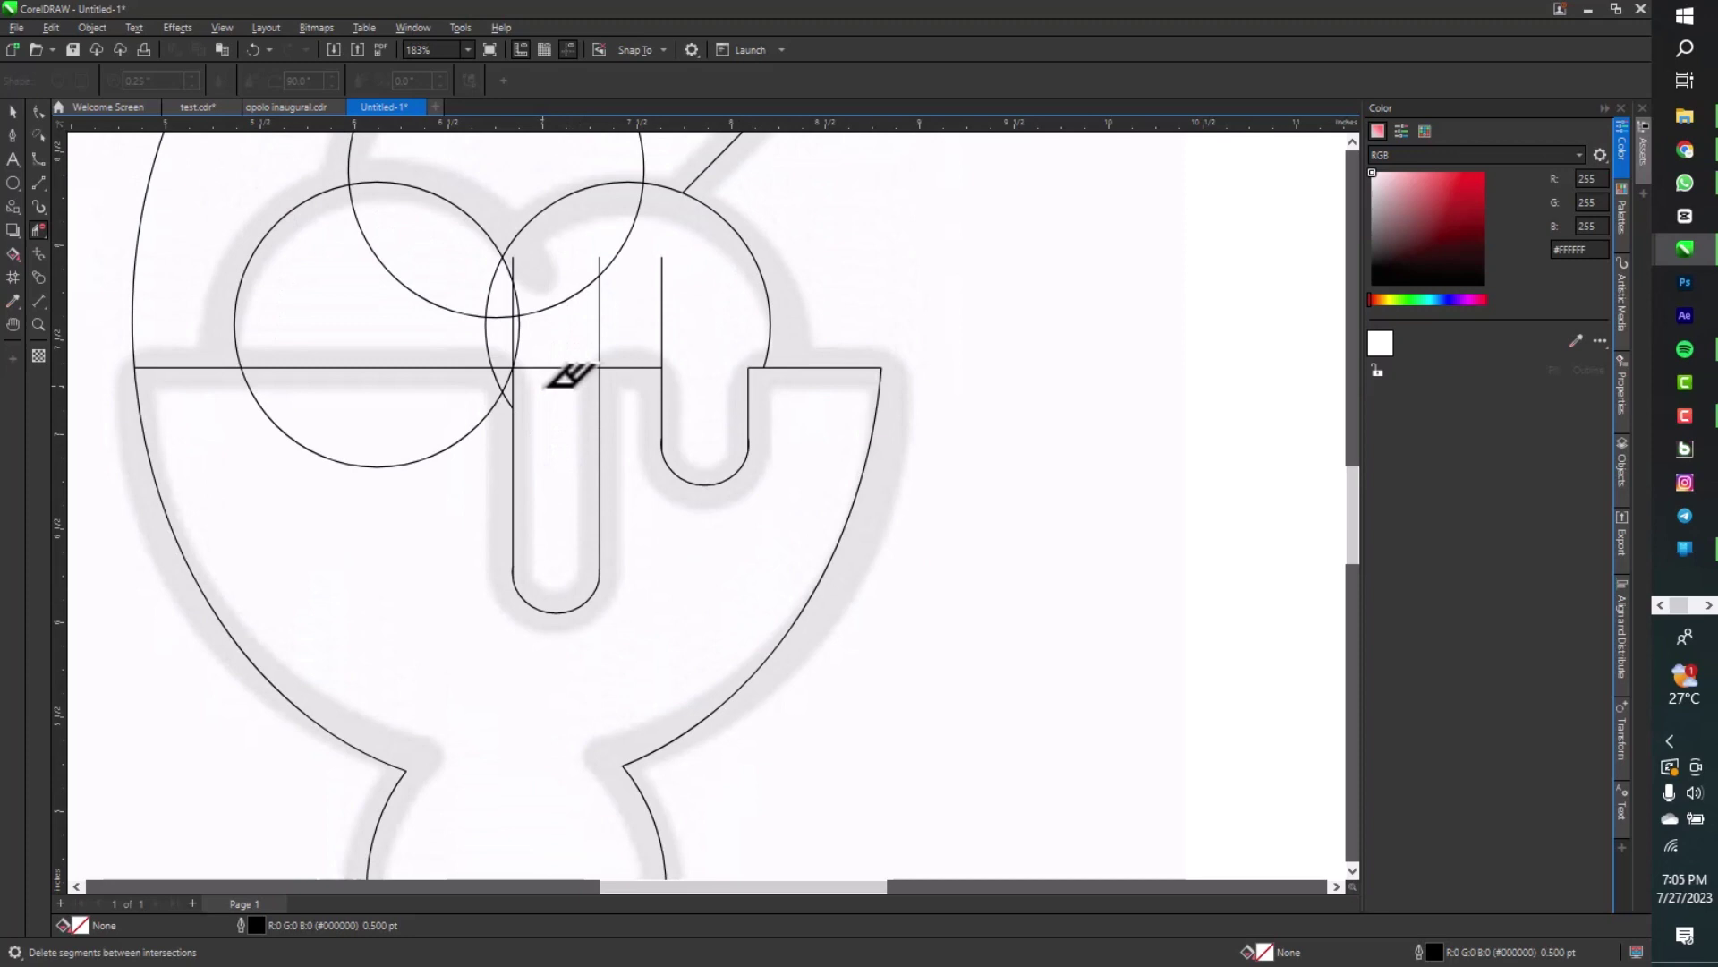
{"action": "left_click", "coordinate": [574, 368]}
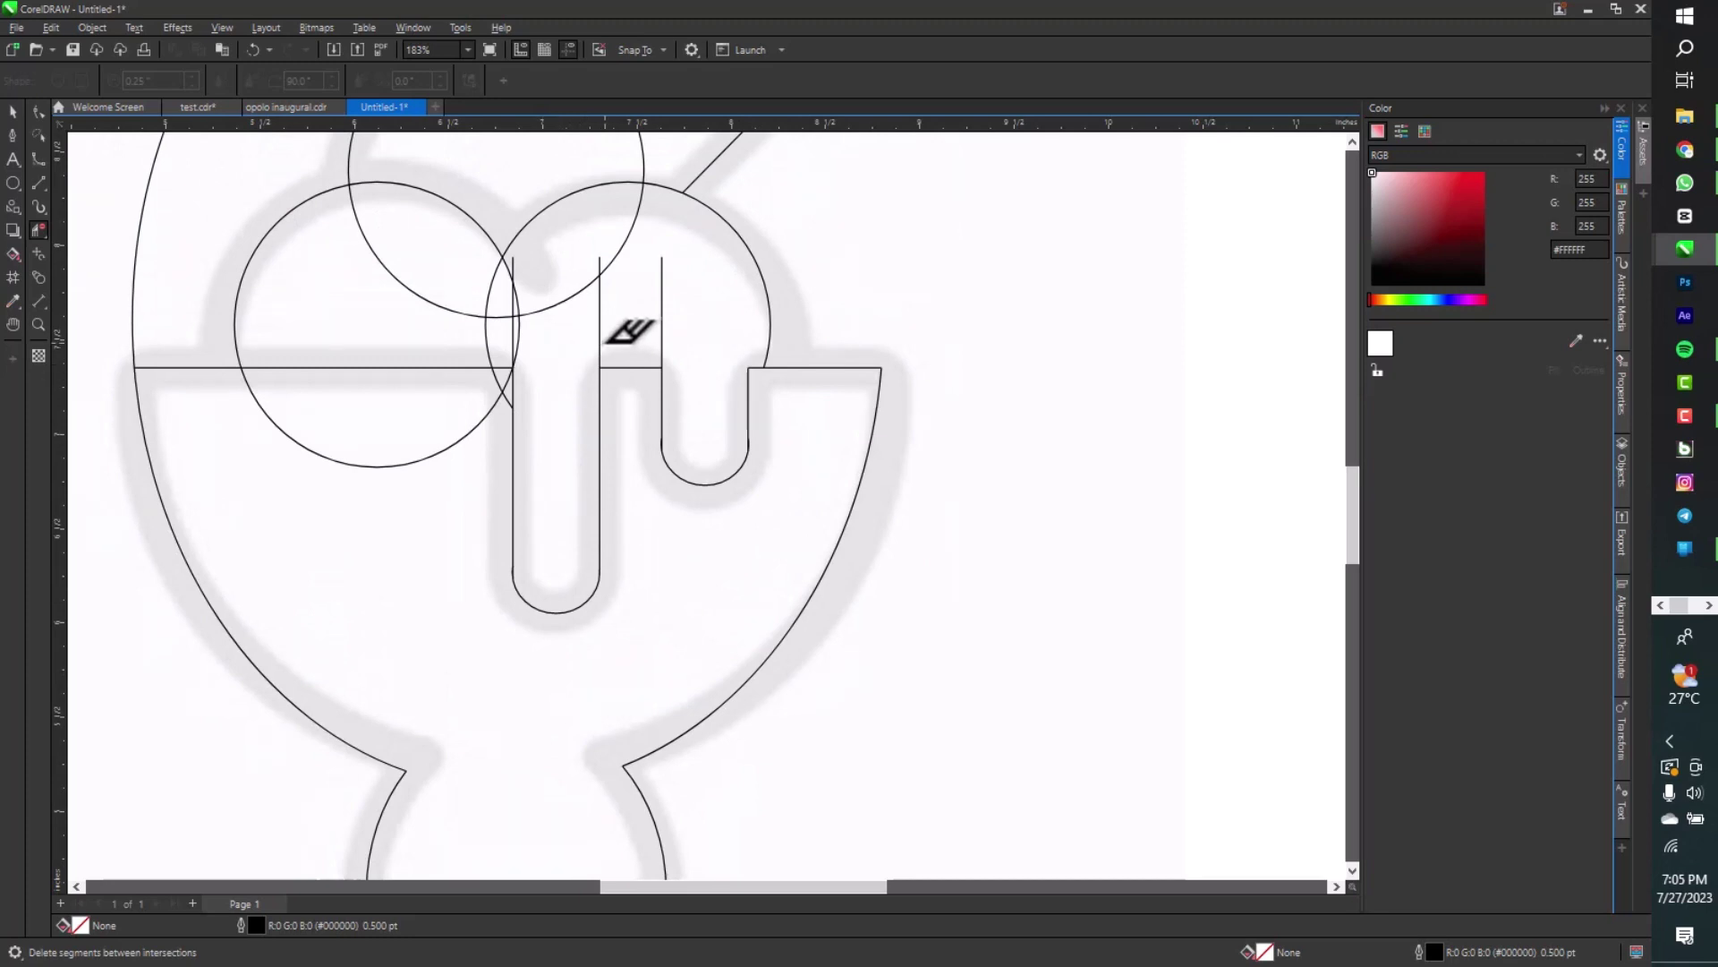
{"action": "left_click", "coordinate": [601, 338]}
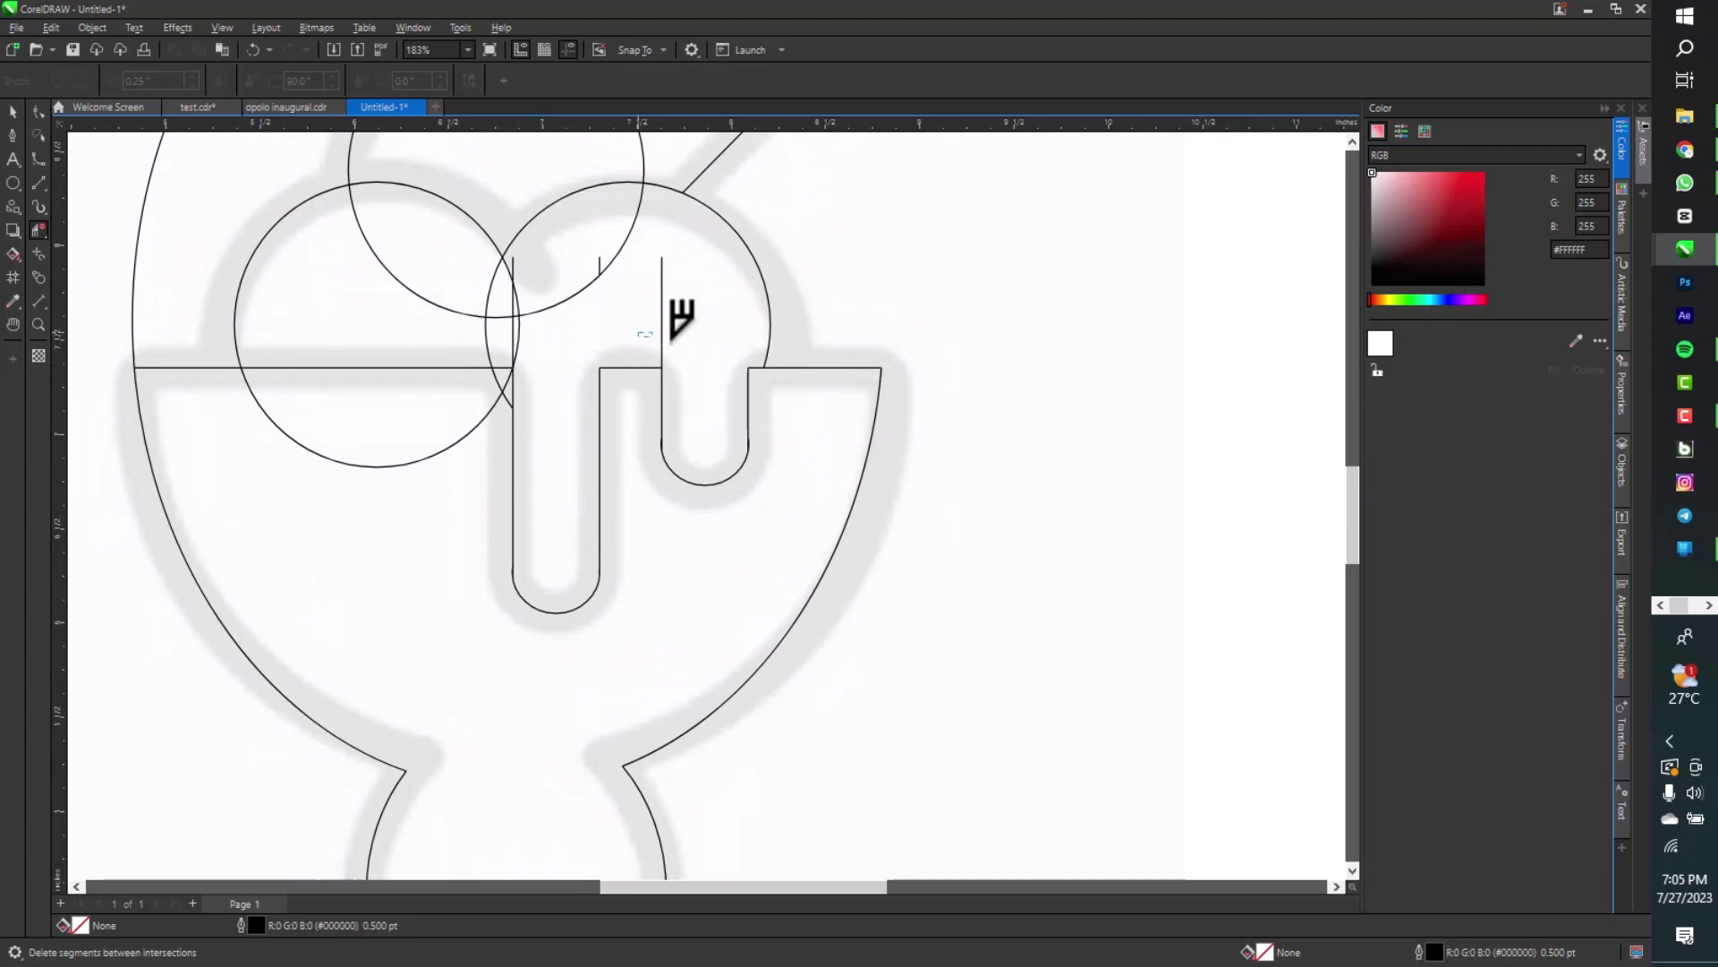
{"action": "left_click", "coordinate": [665, 333]}
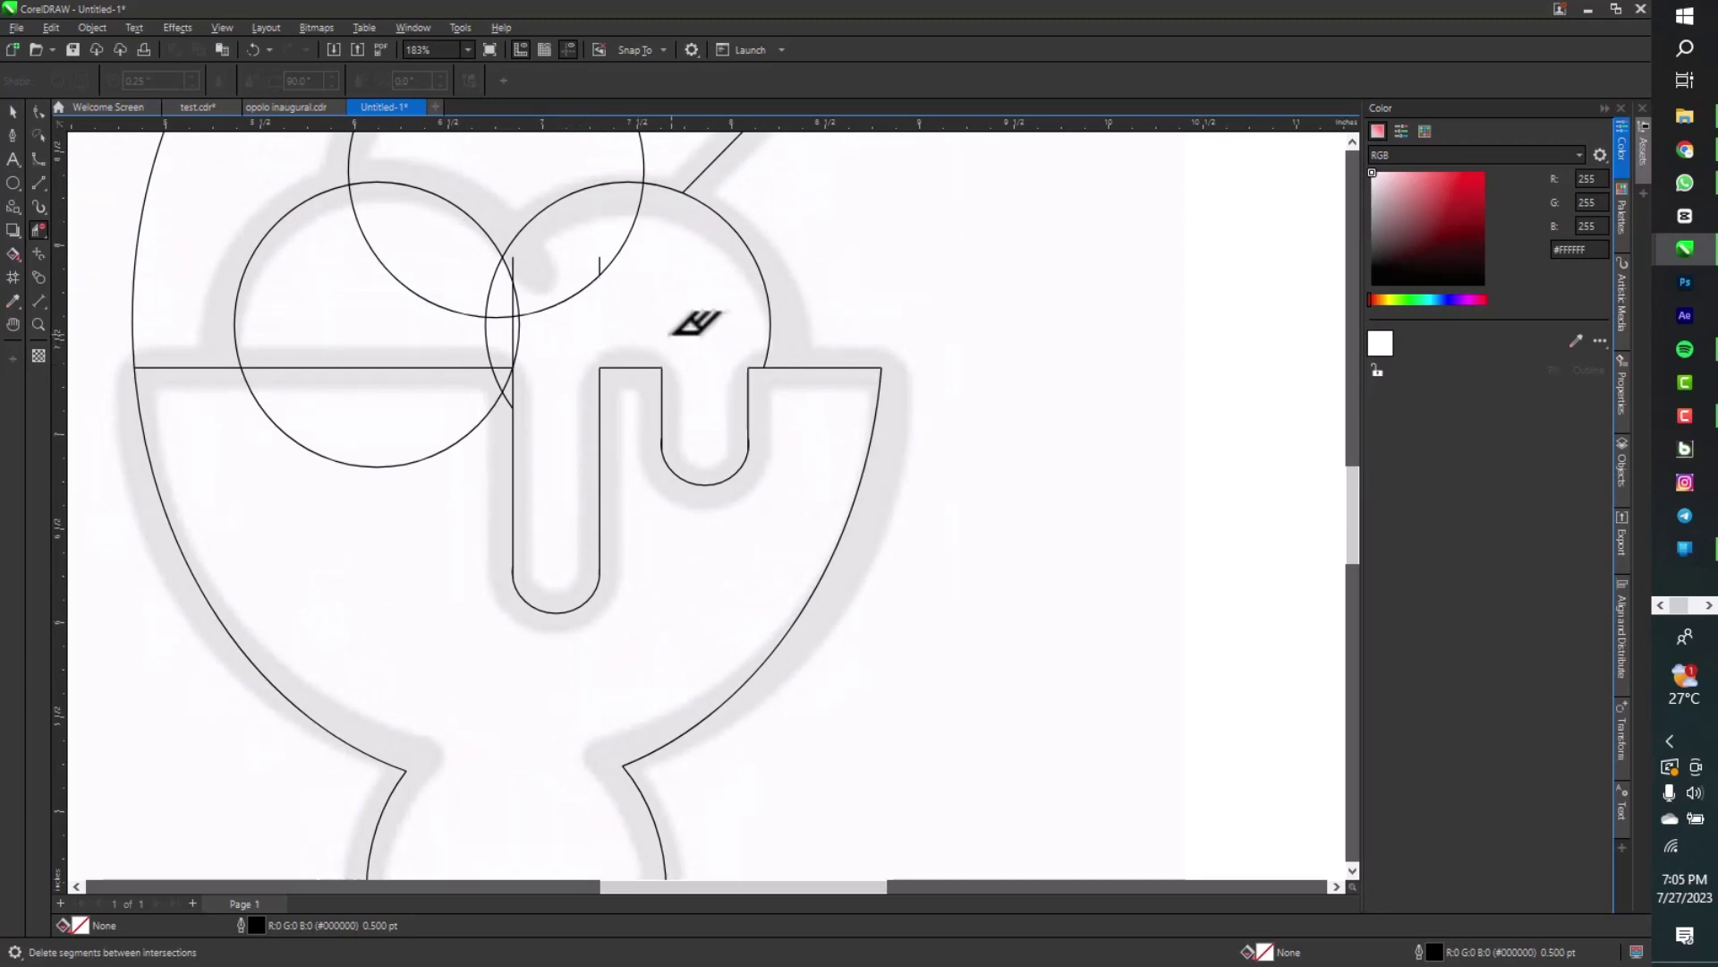
Delete the overlapping circle arcs inside the scoops and below the rim, undoing one mistaken deletion
{"action": "left_click", "coordinate": [598, 279]}
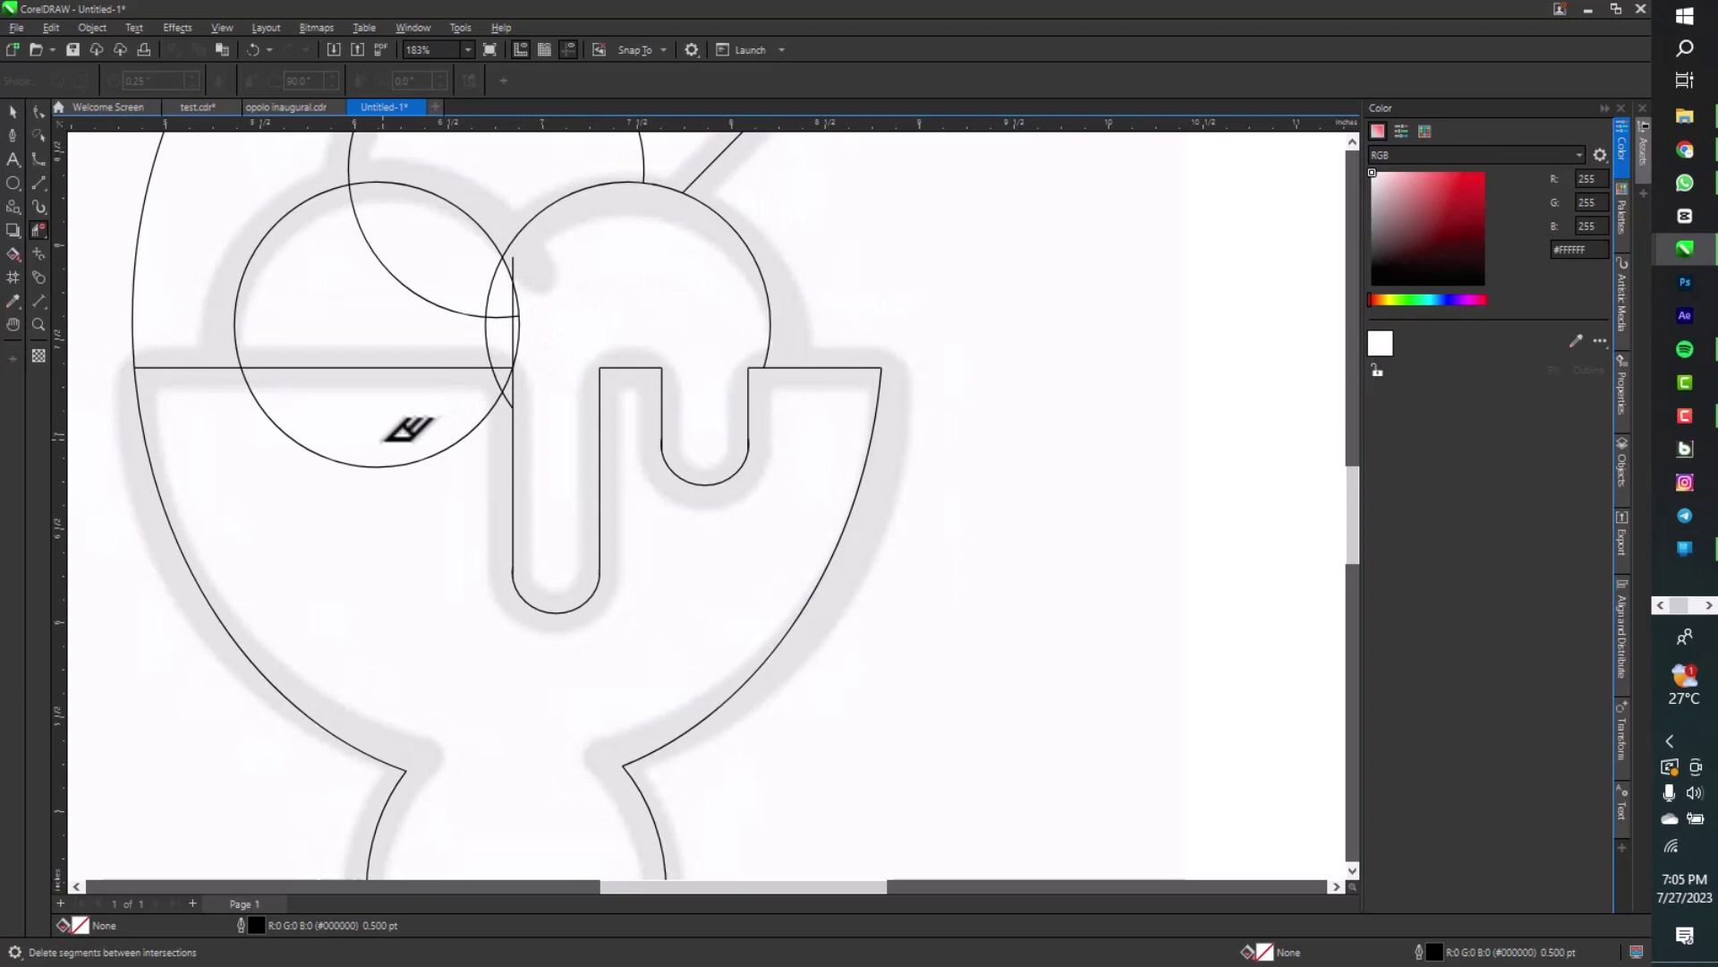
{"action": "left_click", "coordinate": [421, 461]}
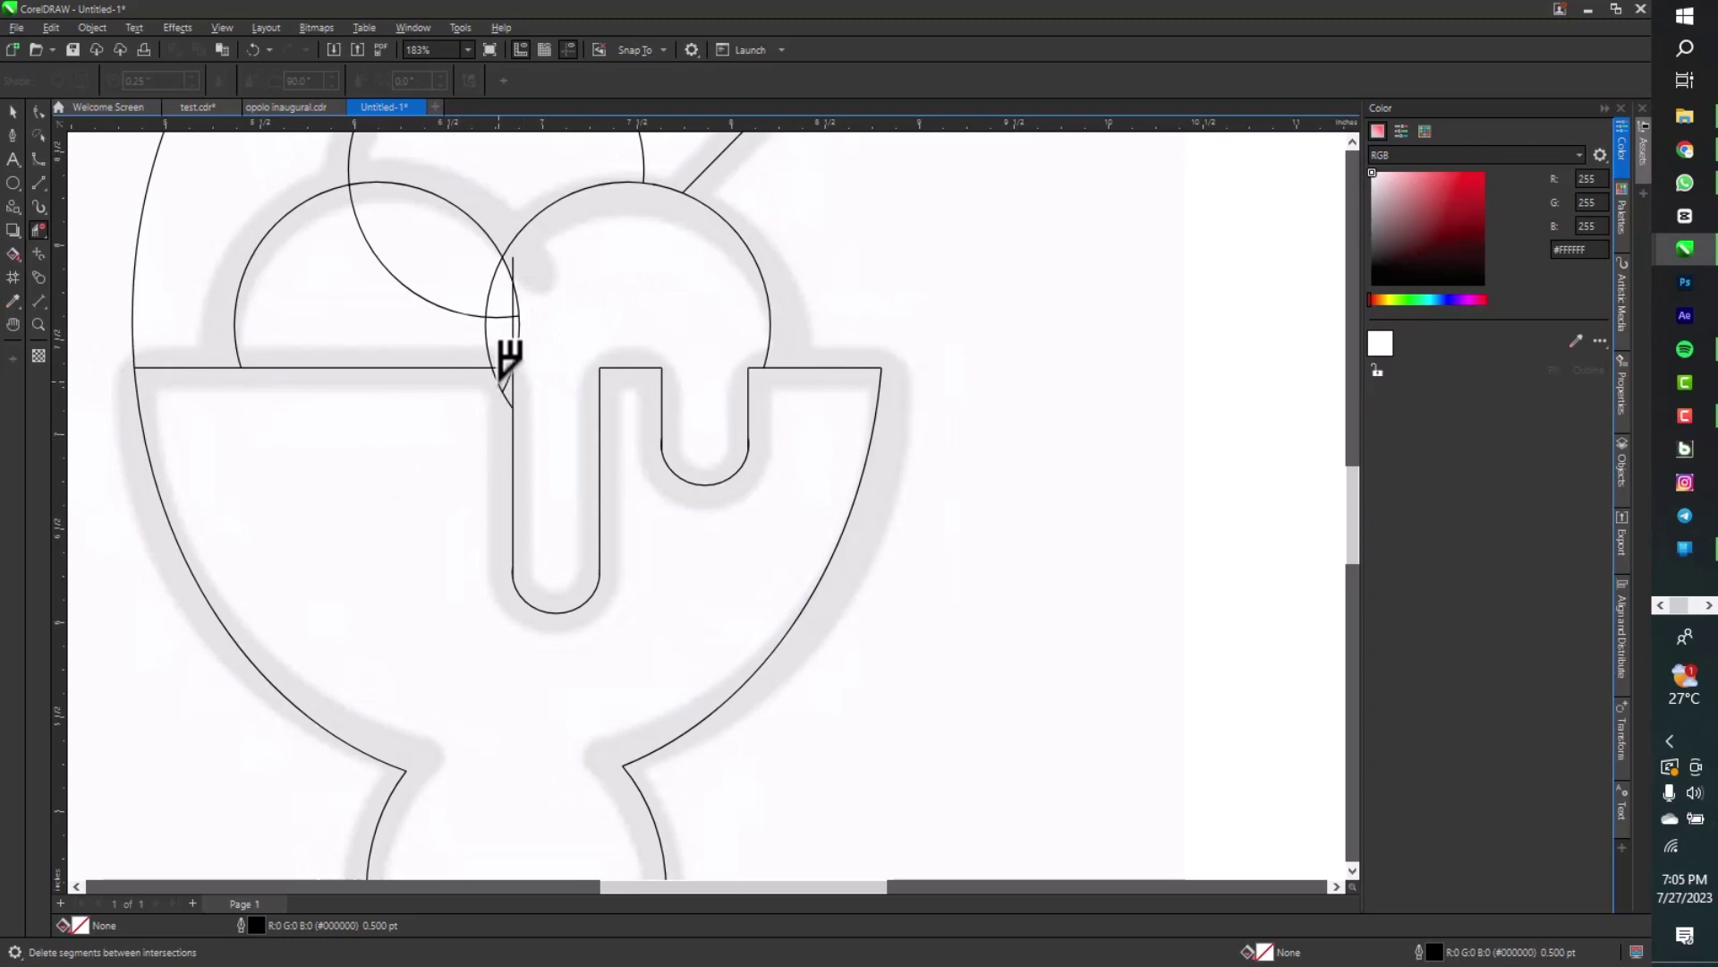
{"action": "scroll", "coordinate": [510, 407], "scroll_direction": "up", "scroll_amount": 4}
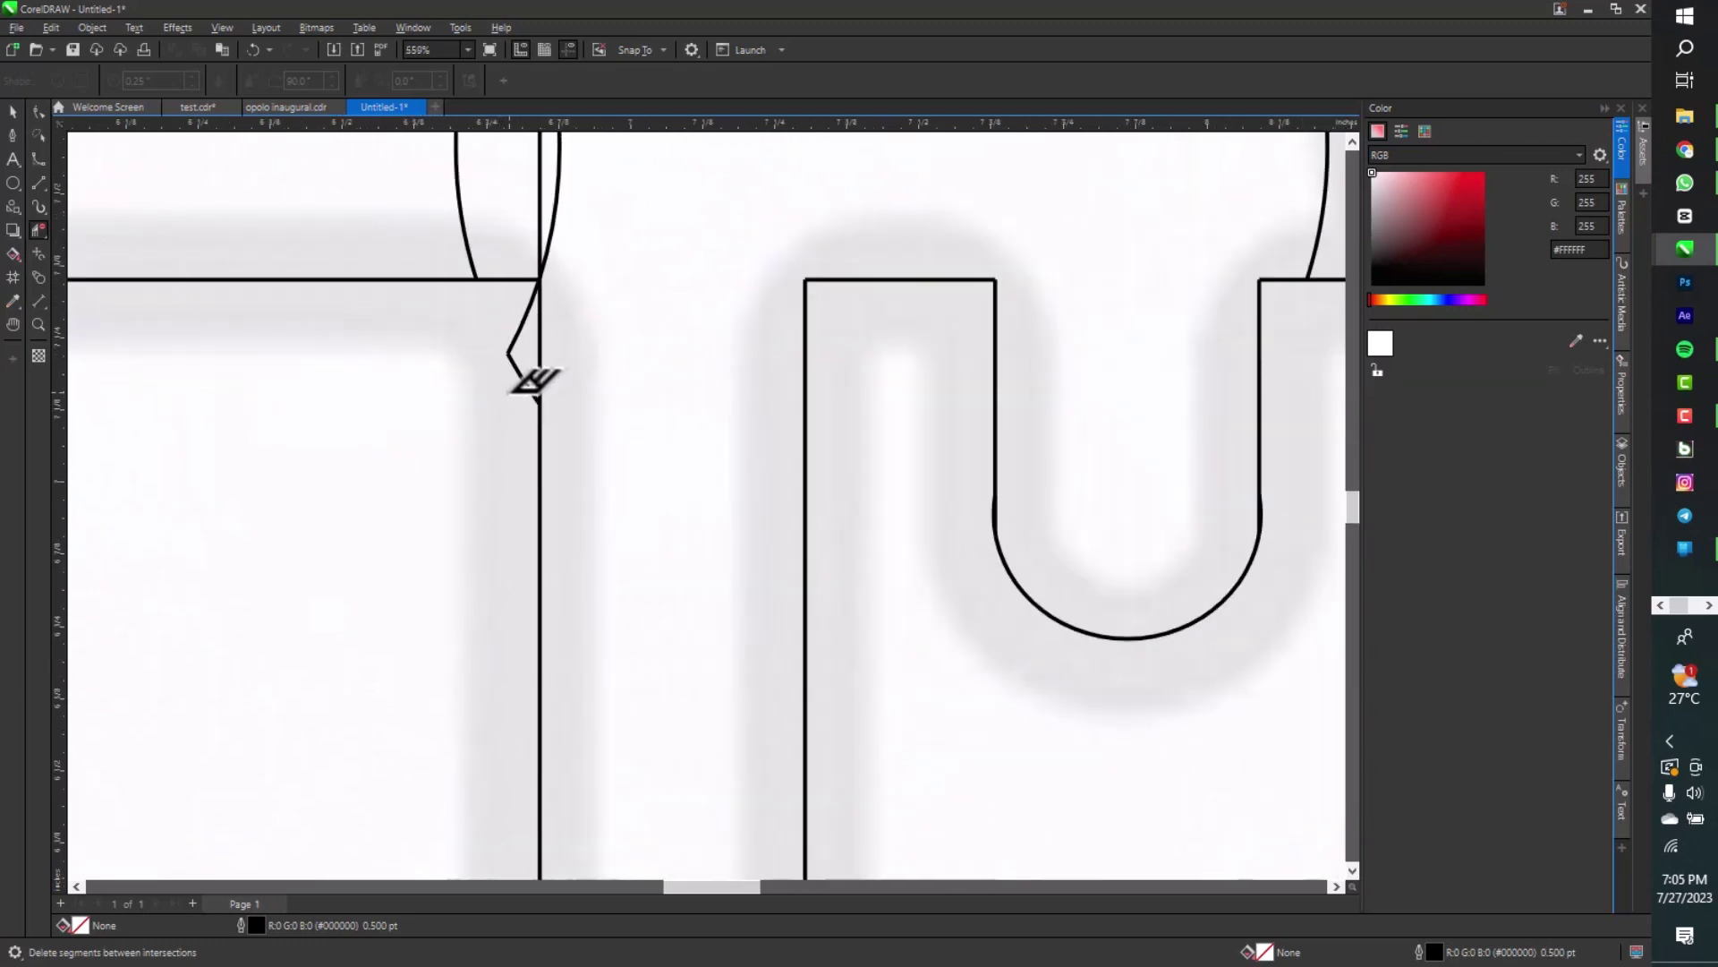
{"action": "left_click", "coordinate": [530, 378]}
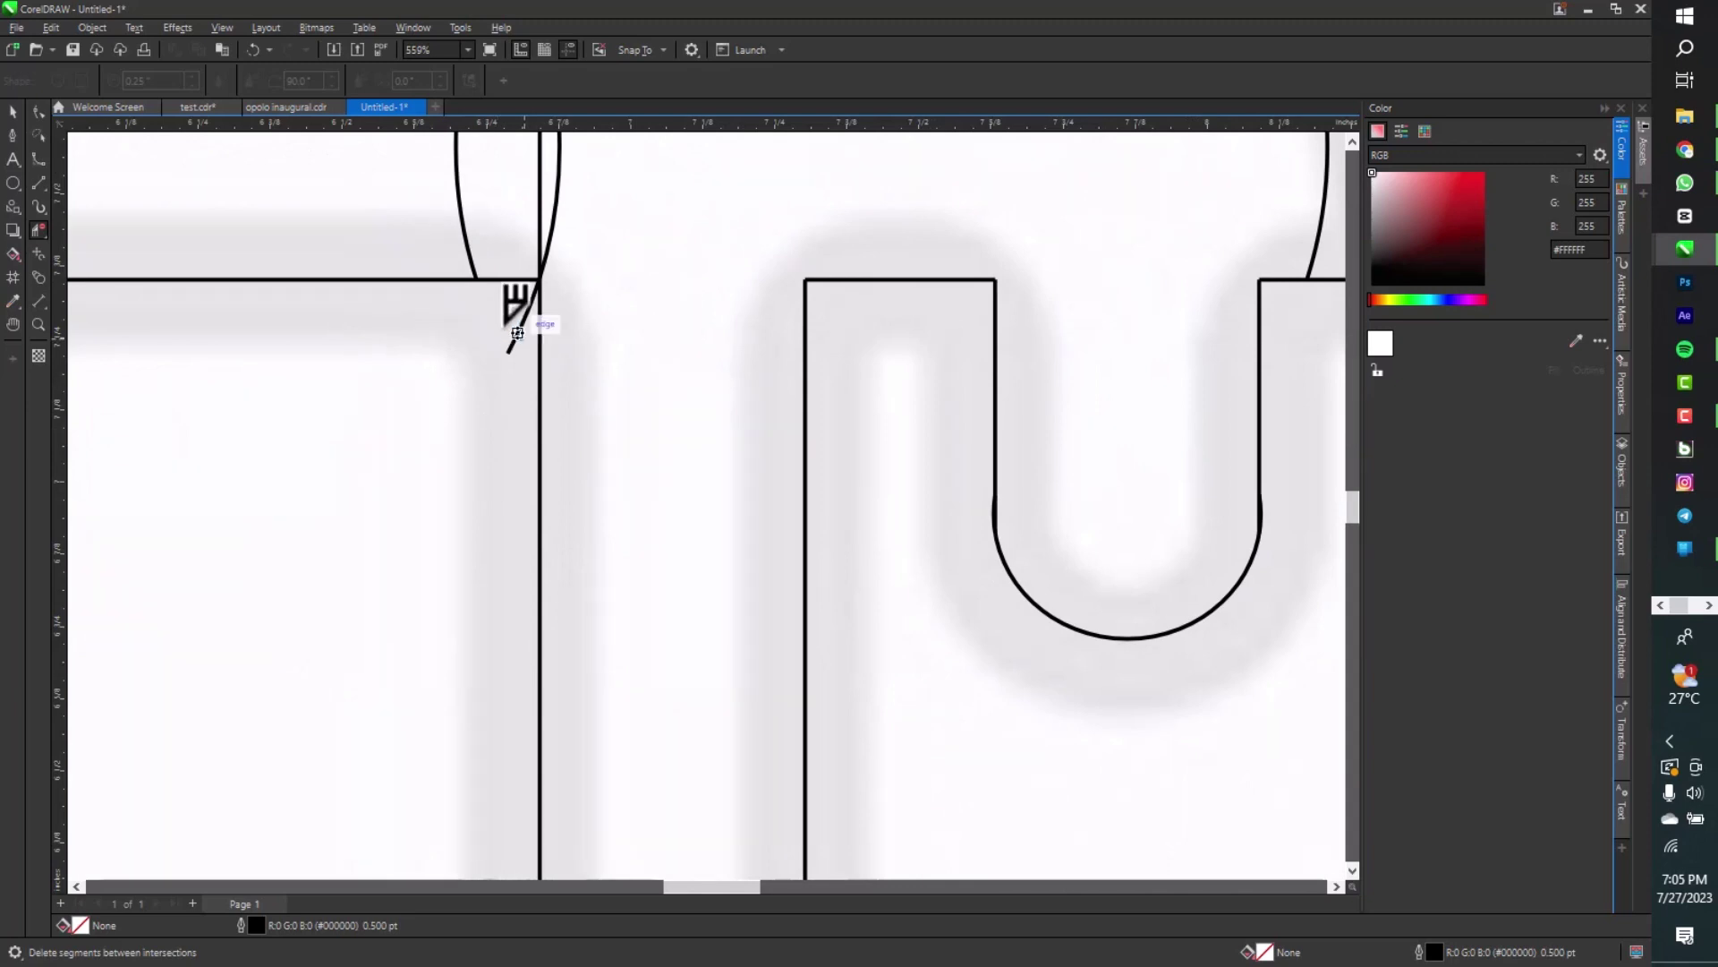
{"action": "scroll", "coordinate": [519, 336], "scroll_direction": "down", "scroll_amount": 4}
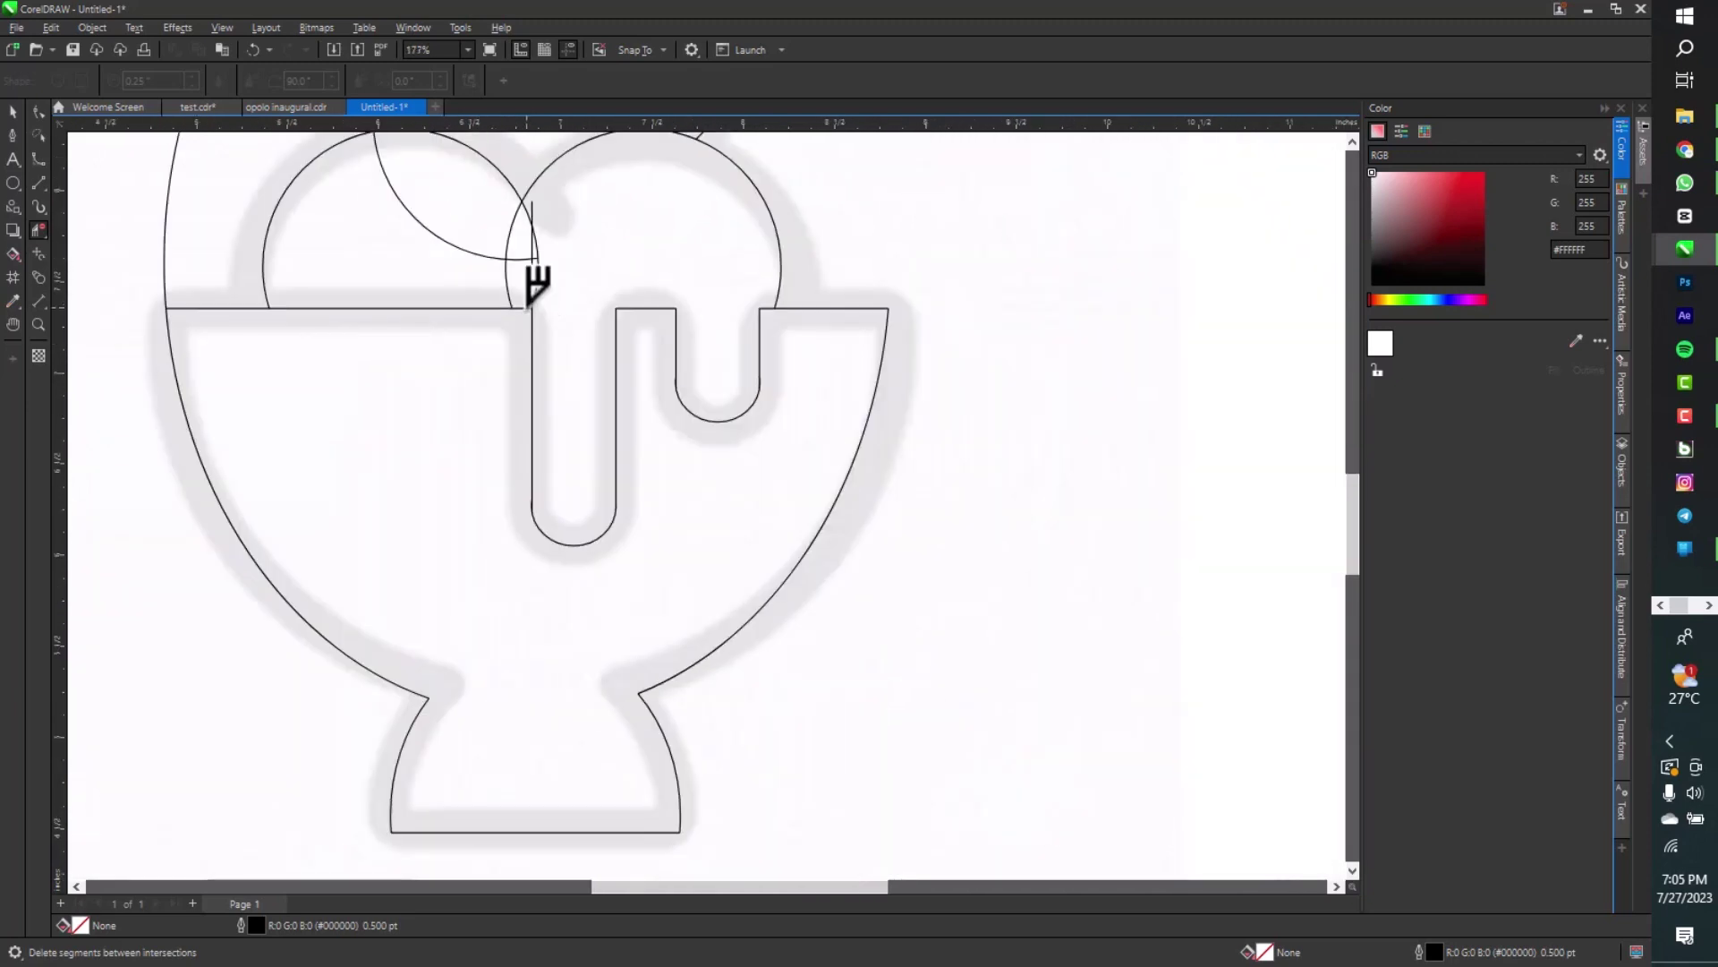
{"action": "scroll", "coordinate": [537, 284], "scroll_direction": "down", "scroll_amount": 1}
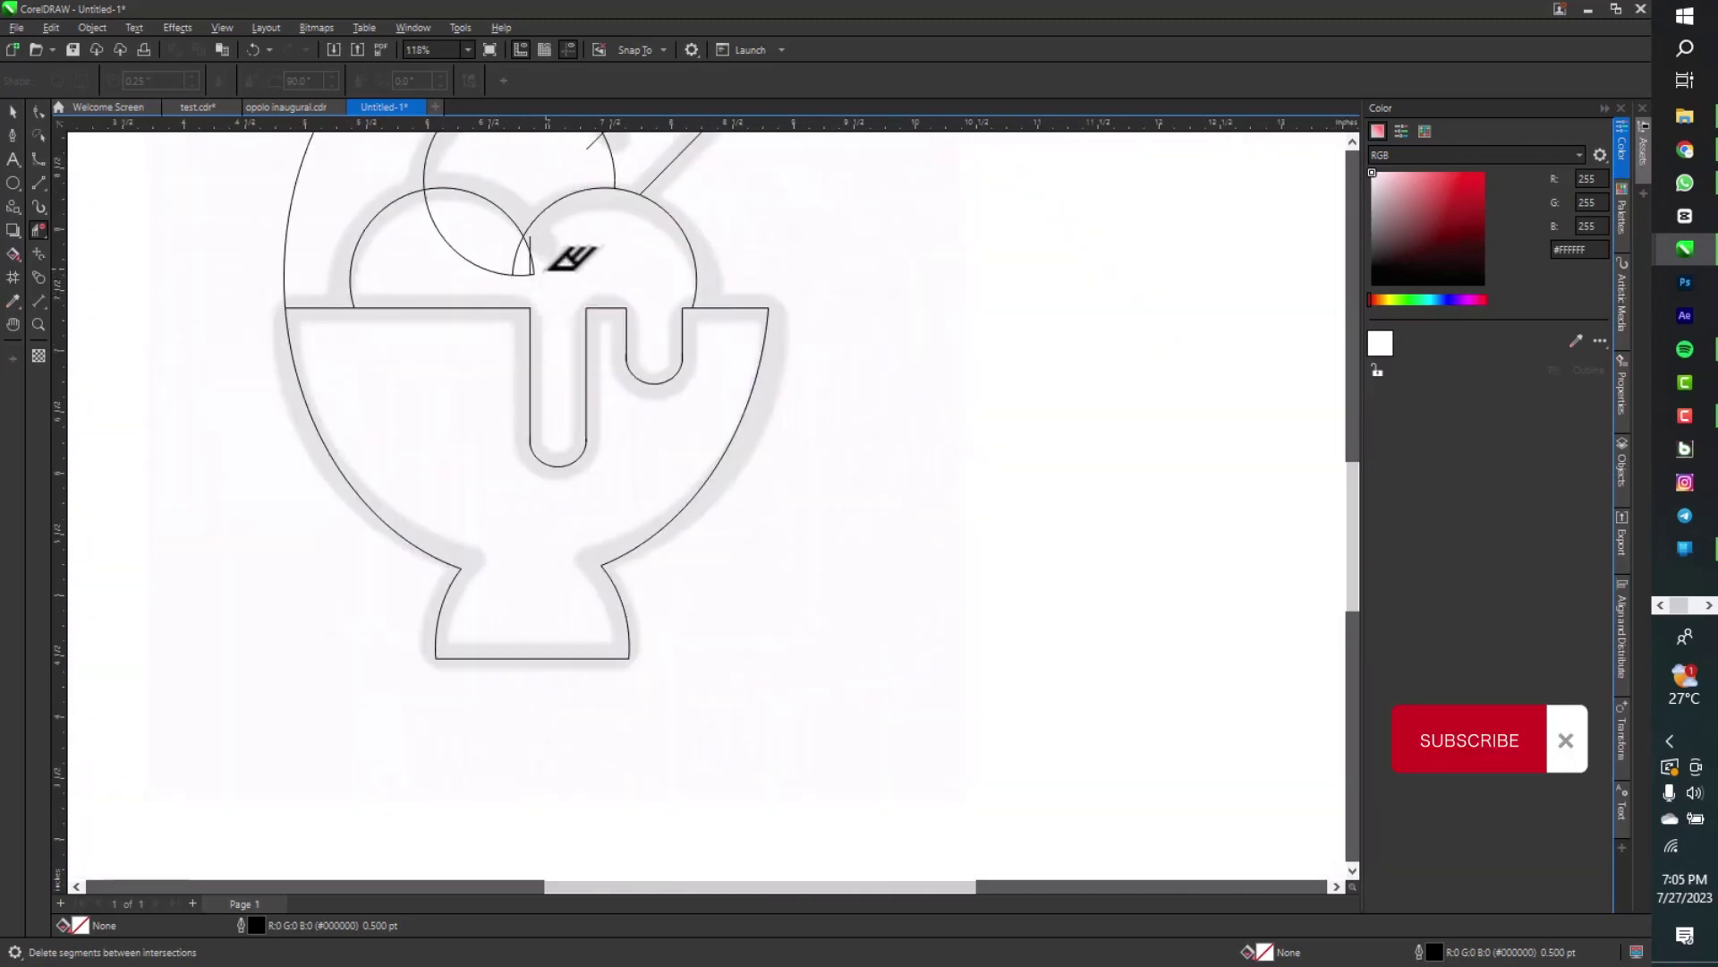
{"action": "left_click", "coordinate": [518, 266]}
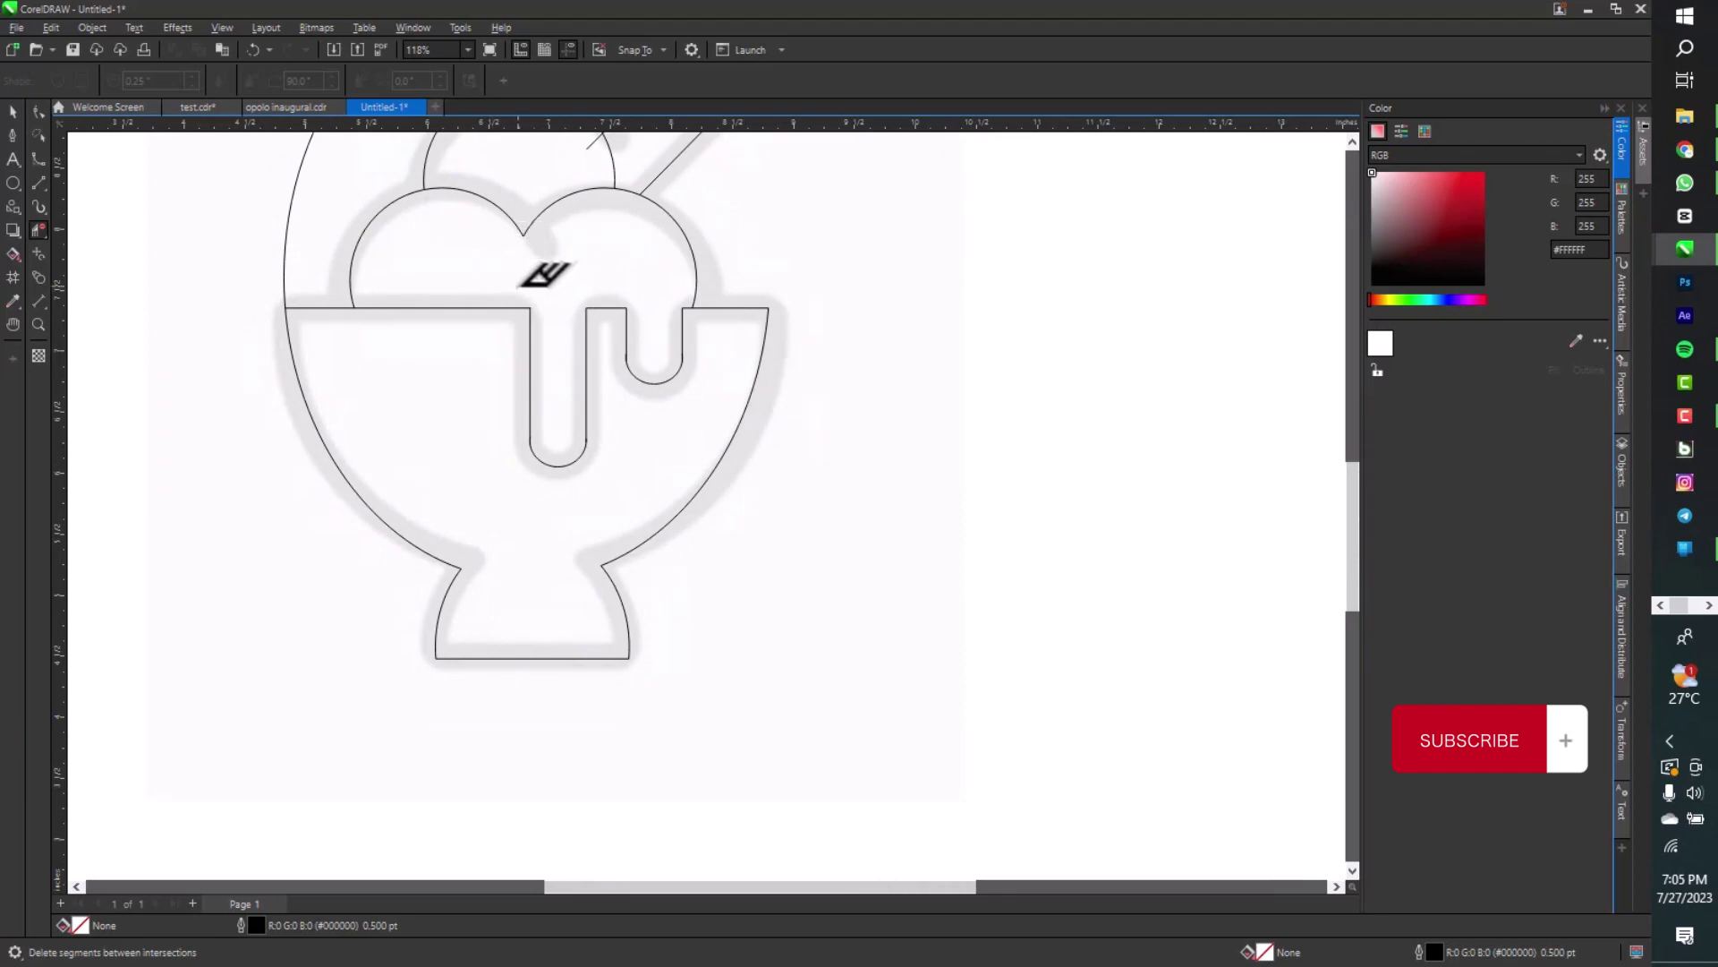
{"action": "key", "text": "ctrl+z"}
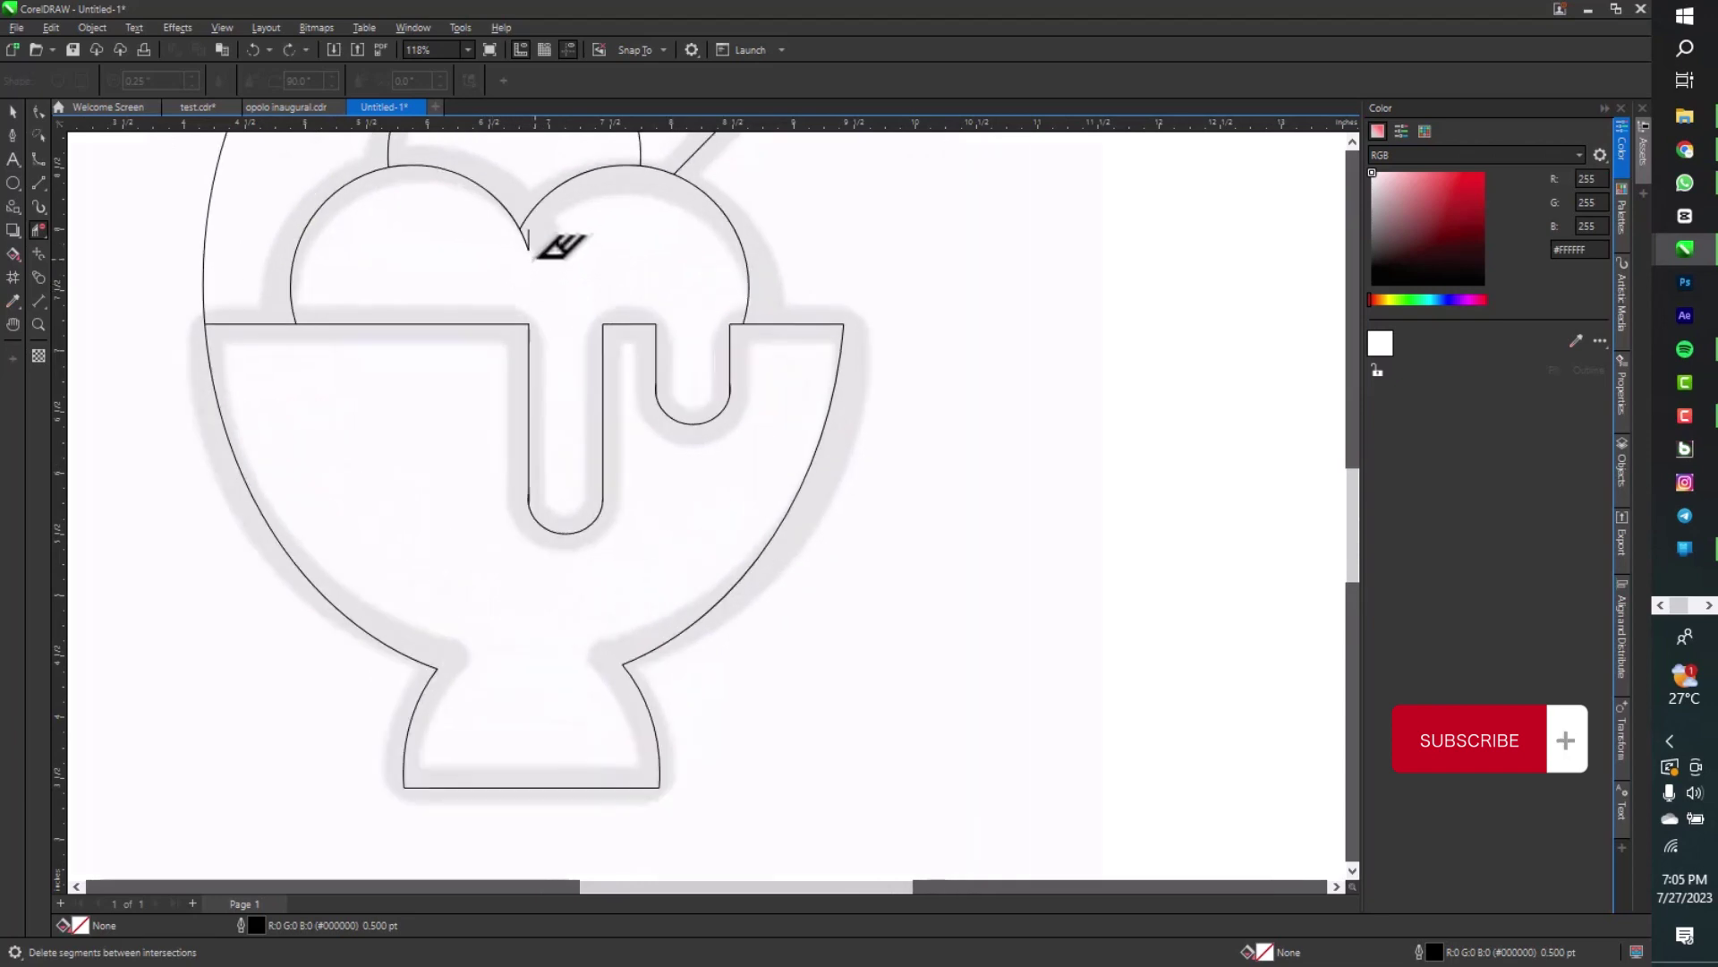
Remove the upper and lower pieces of the crossing spoon line
{"action": "scroll", "coordinate": [556, 241], "scroll_direction": "up", "scroll_amount": 2}
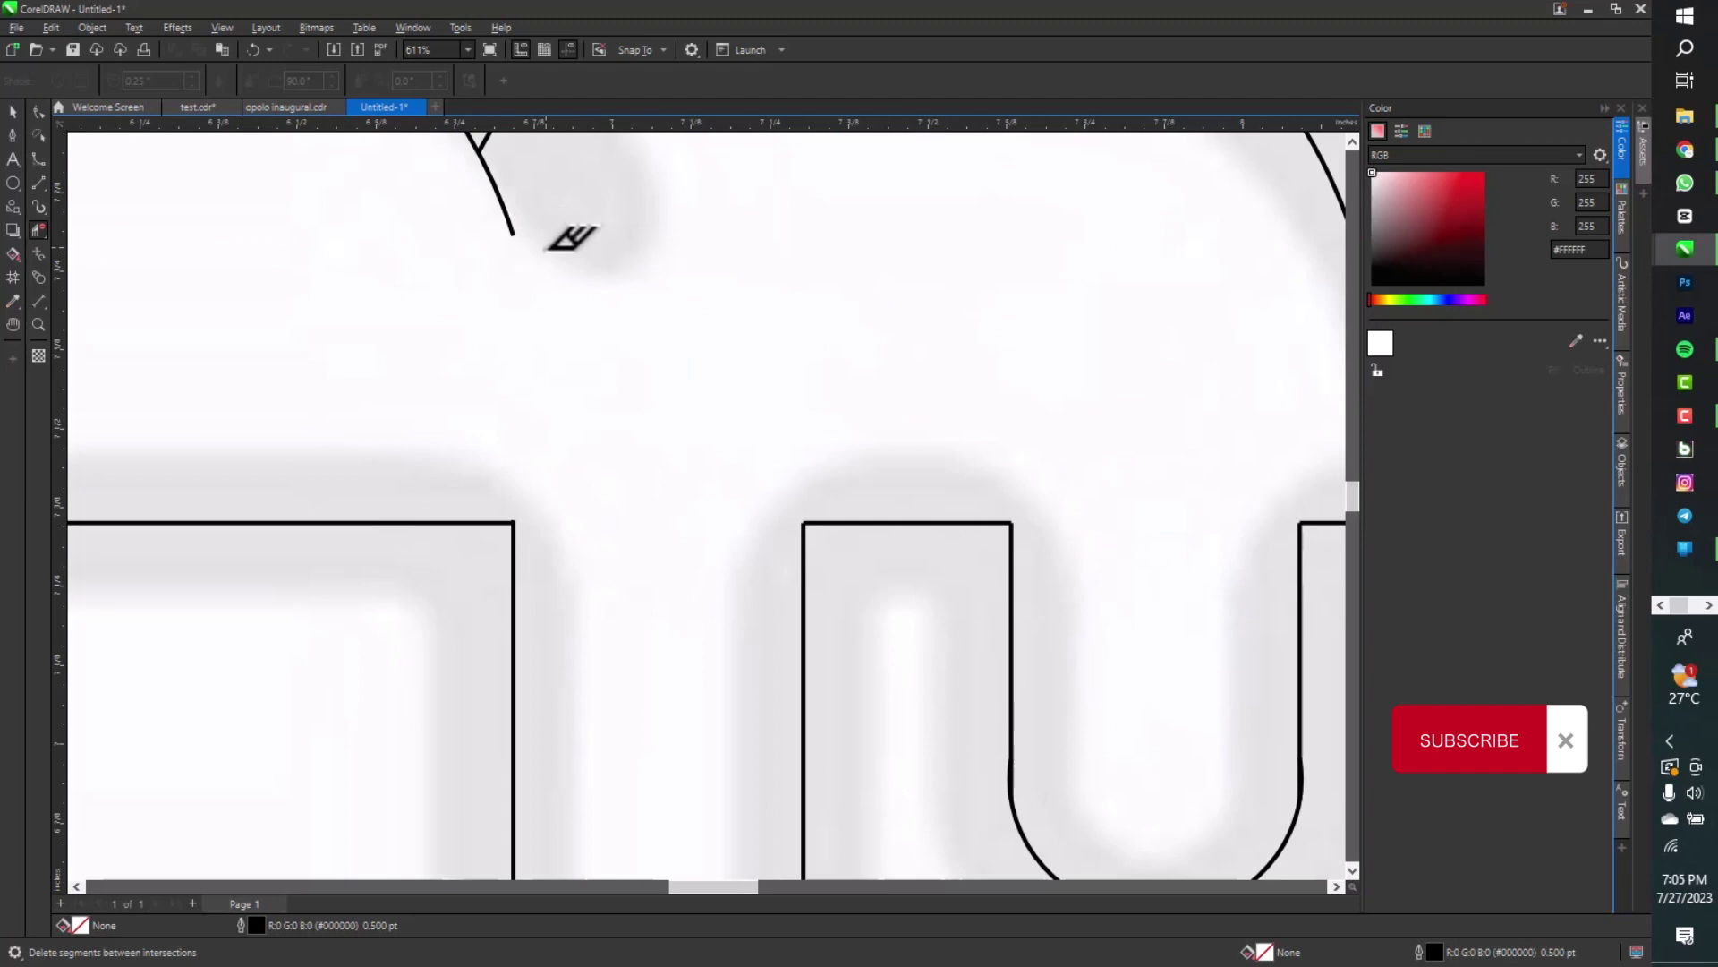
{"action": "scroll", "coordinate": [571, 238], "scroll_direction": "down", "scroll_amount": 4}
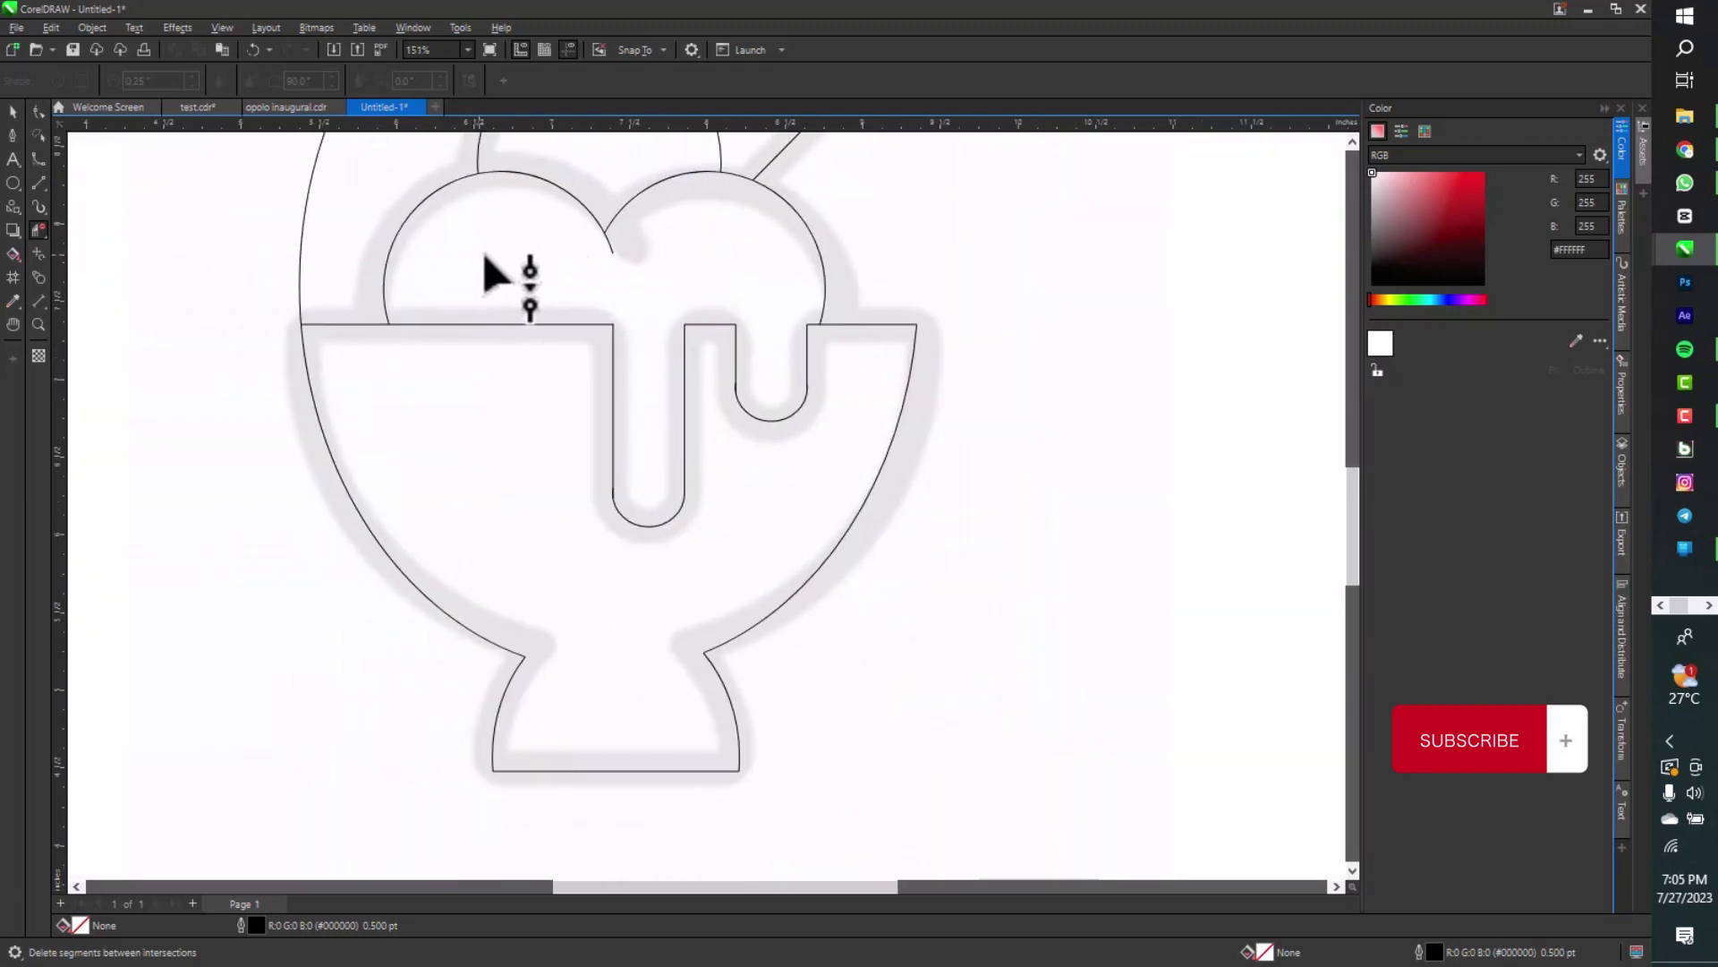
{"action": "scroll", "coordinate": [484, 273], "scroll_direction": "left", "scroll_amount": 3}
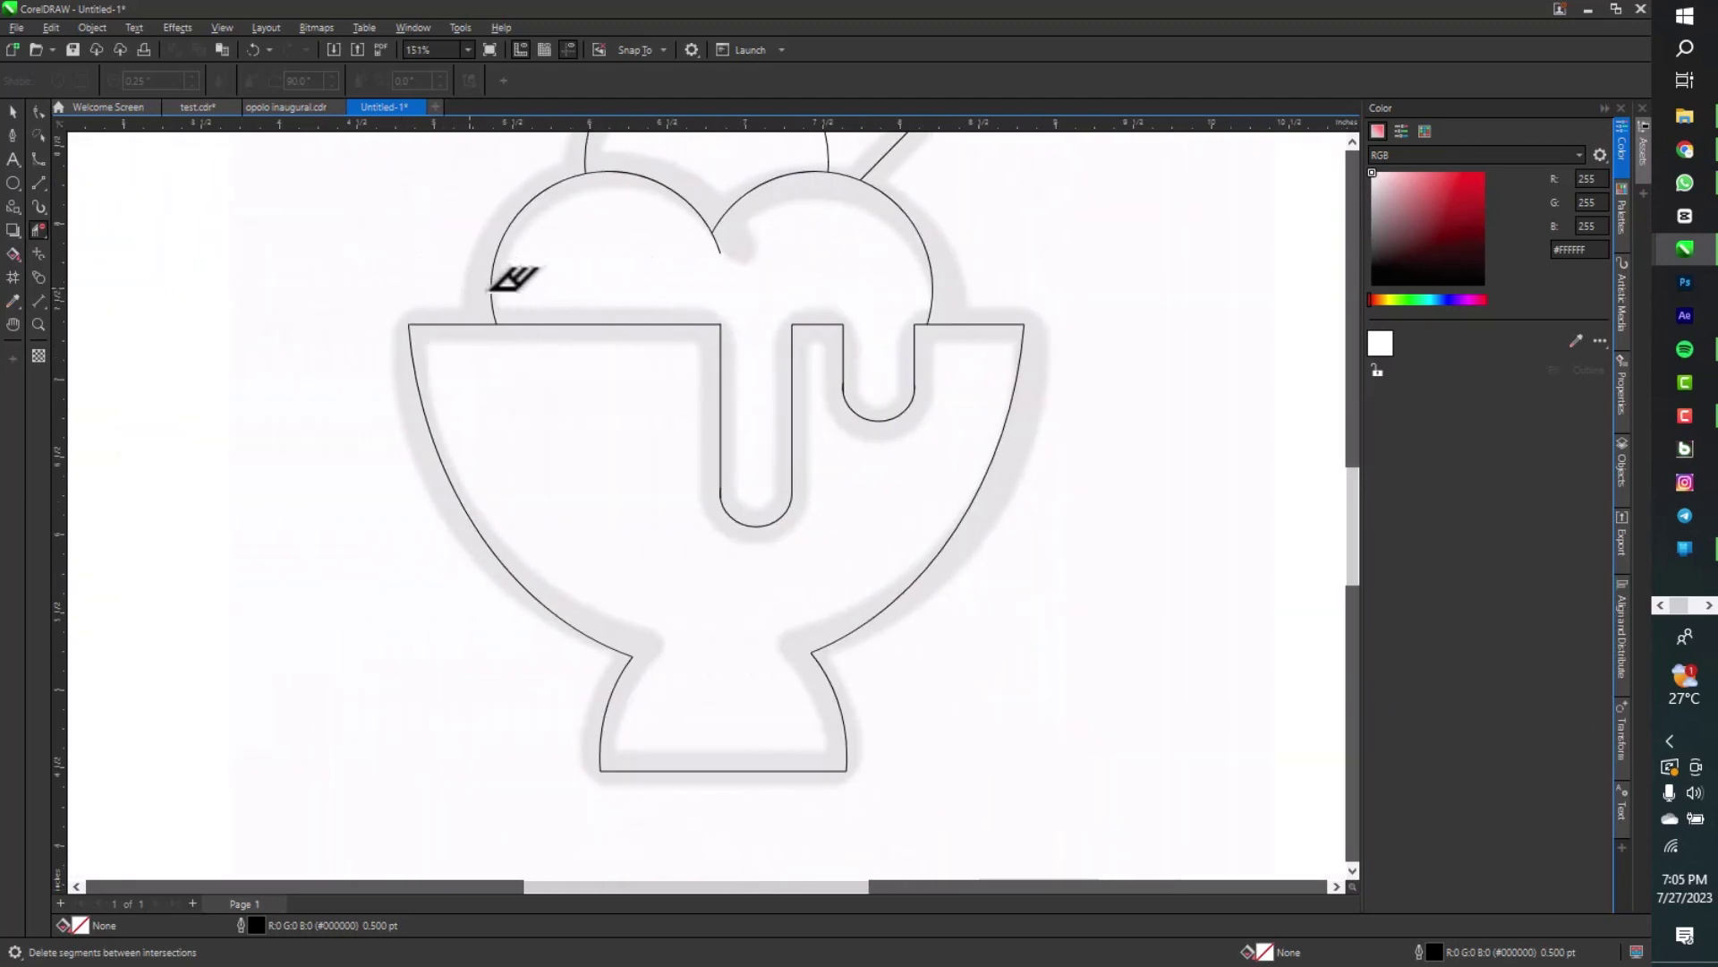
{"action": "scroll", "coordinate": [515, 278], "scroll_direction": "down", "scroll_amount": 3}
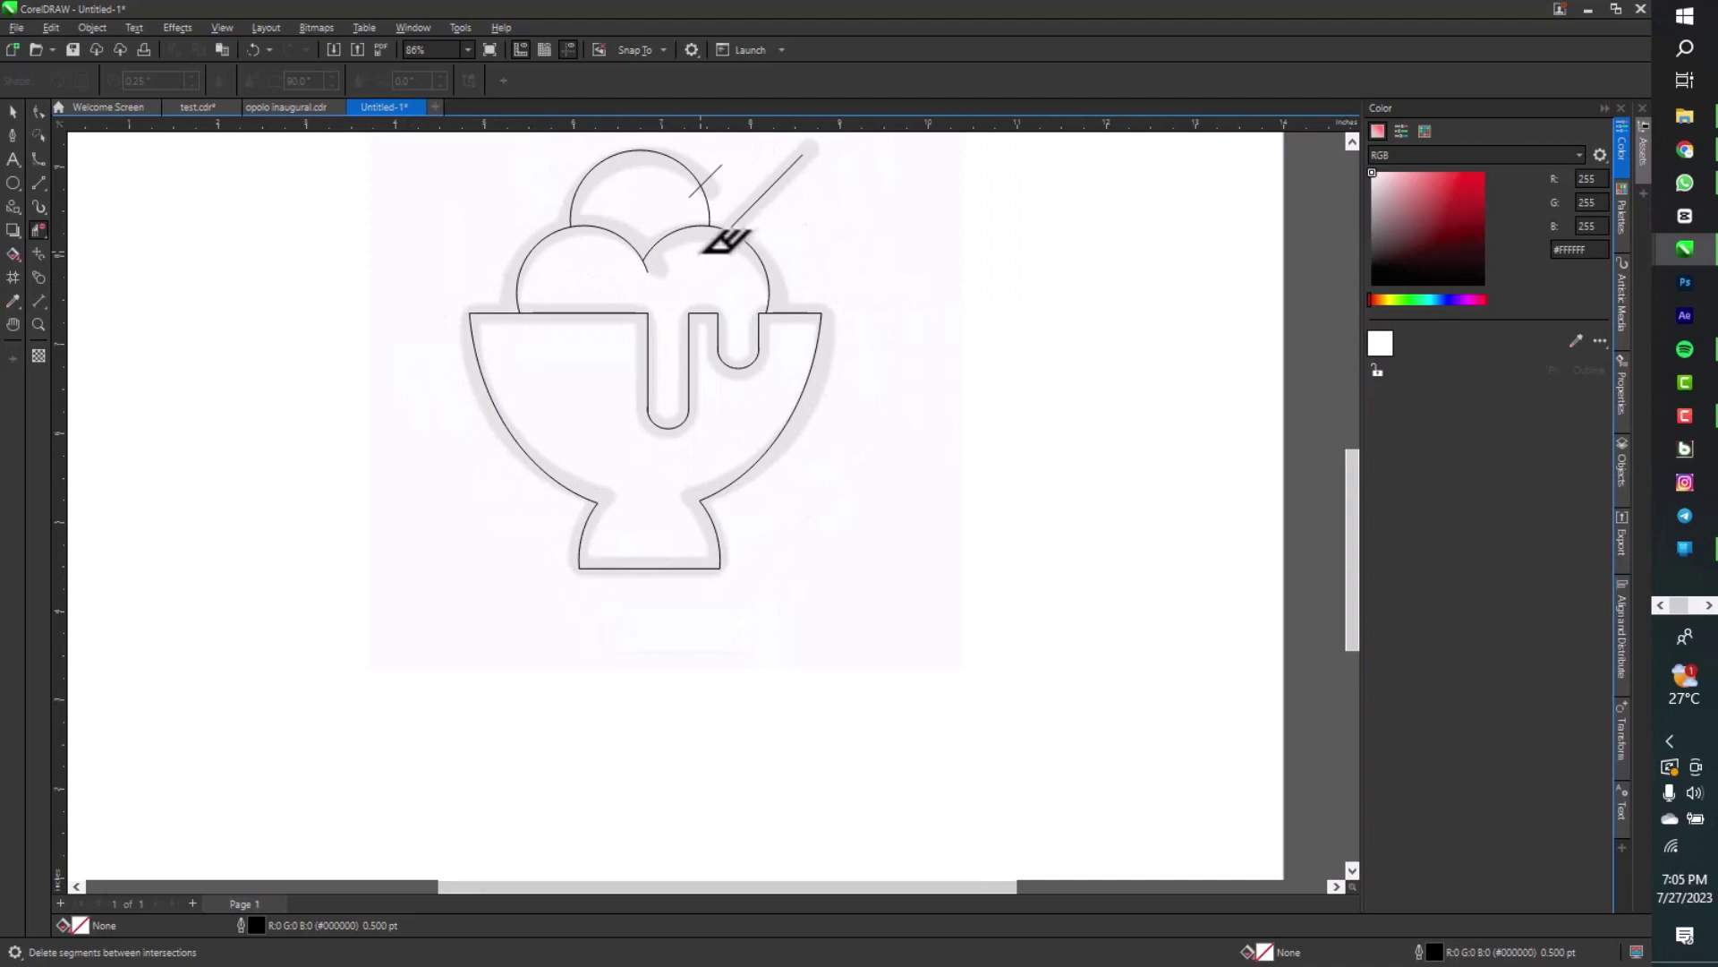
{"action": "scroll", "coordinate": [729, 199], "scroll_direction": "up", "scroll_amount": 1}
{"action": "scroll", "coordinate": [727, 206], "scroll_direction": "down", "scroll_amount": 2}
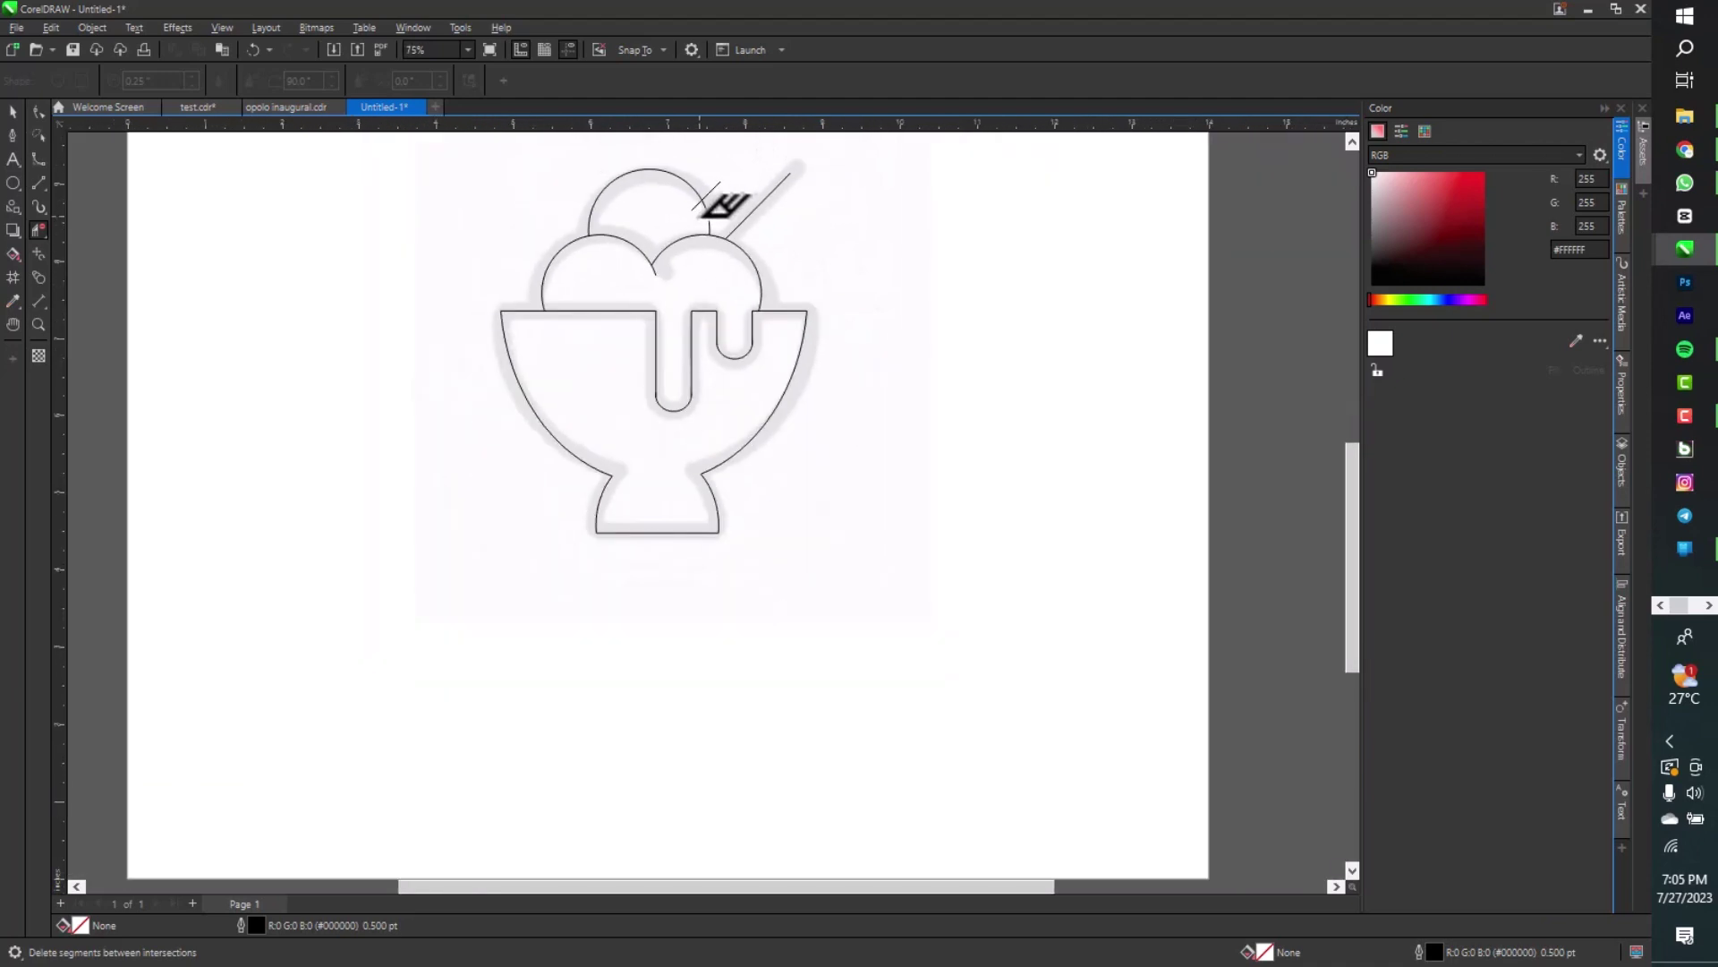
{"action": "scroll", "coordinate": [714, 318], "scroll_direction": "up", "scroll_amount": 3}
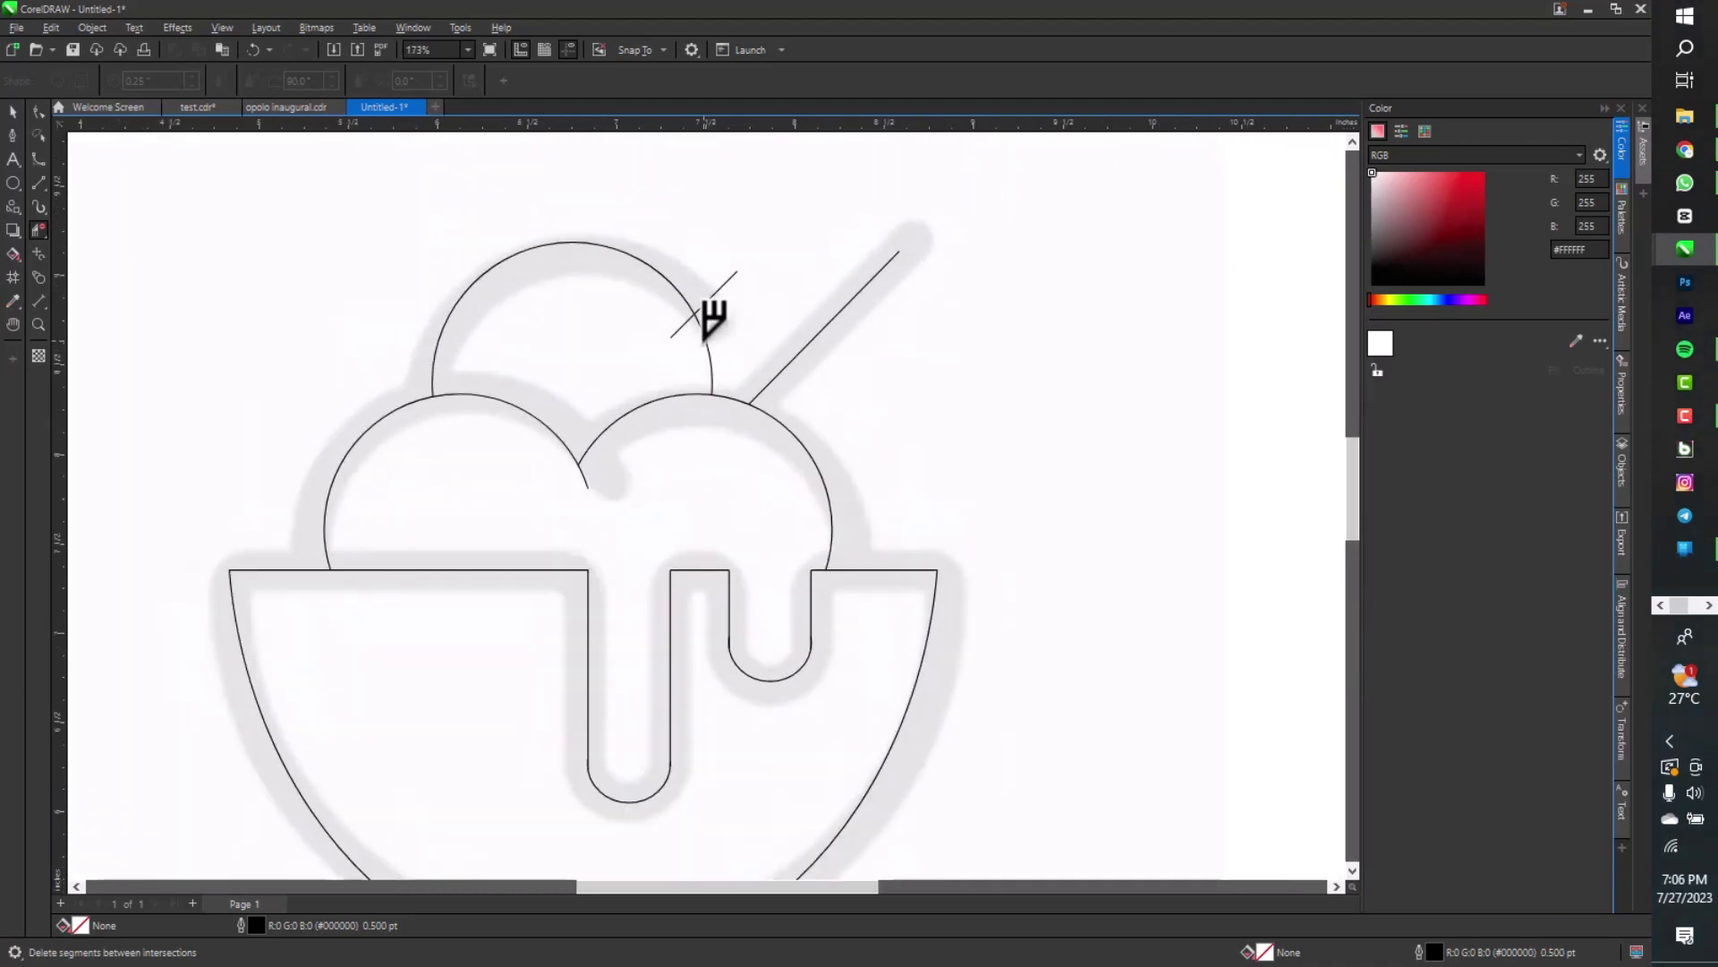
{"action": "scroll", "coordinate": [710, 337], "scroll_direction": "up", "scroll_amount": 2}
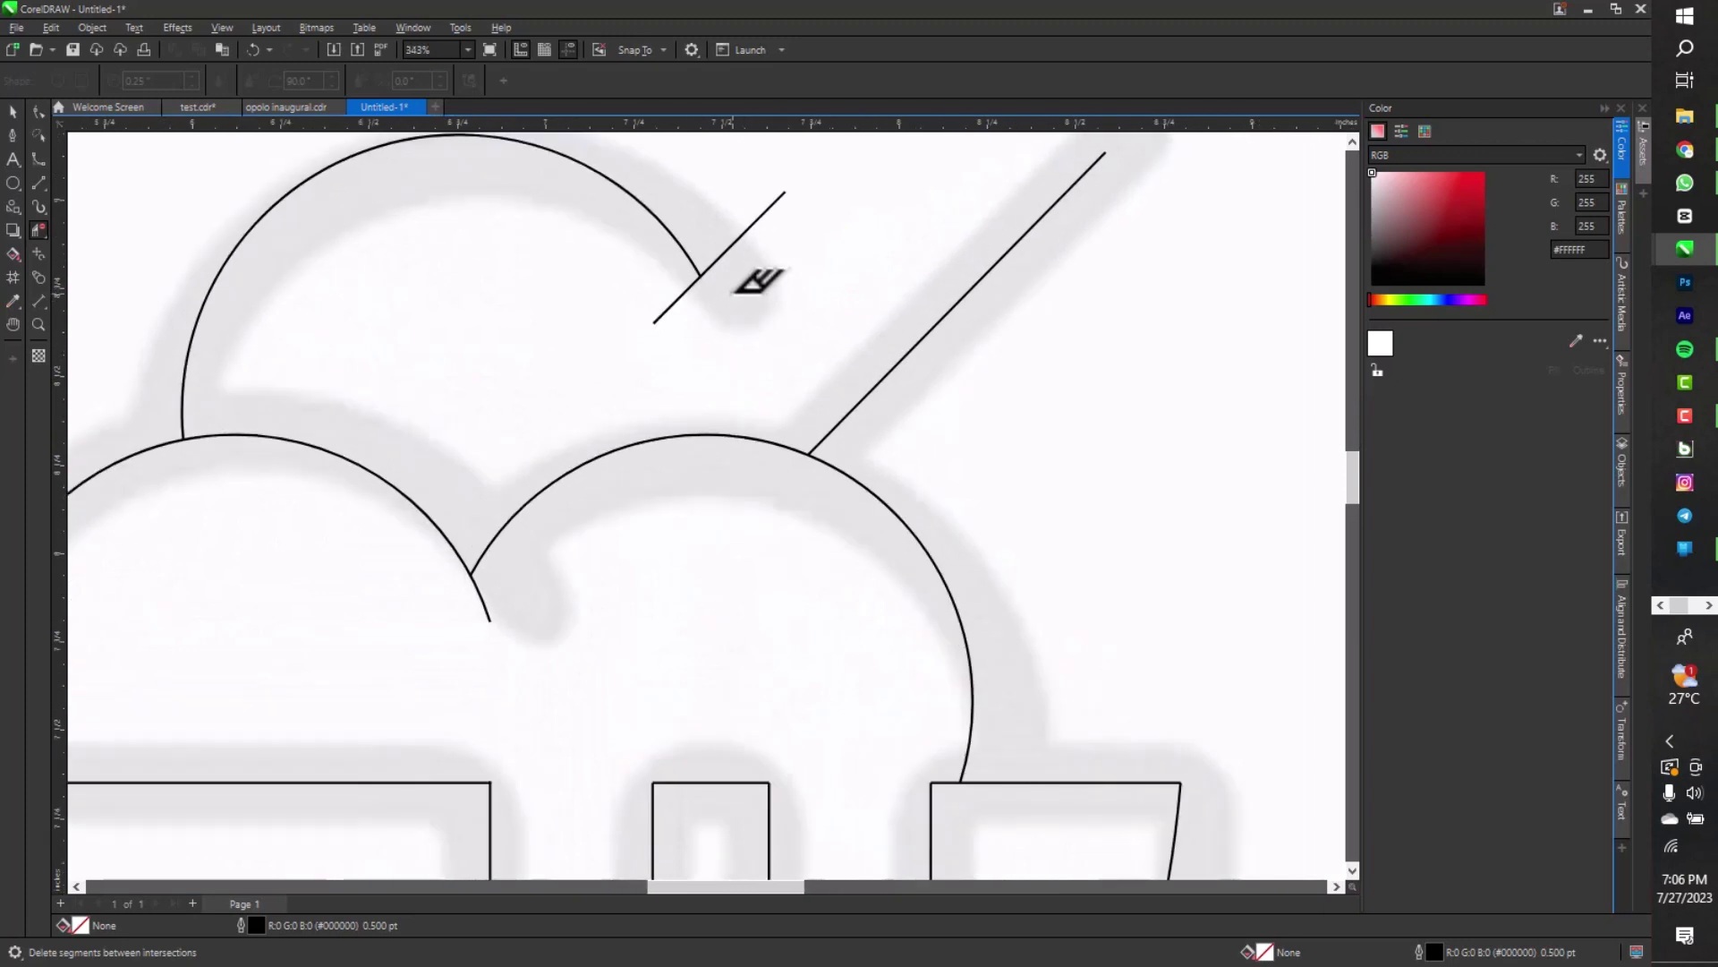
{"action": "left_click", "coordinate": [743, 235]}
{"action": "left_click", "coordinate": [680, 295]}
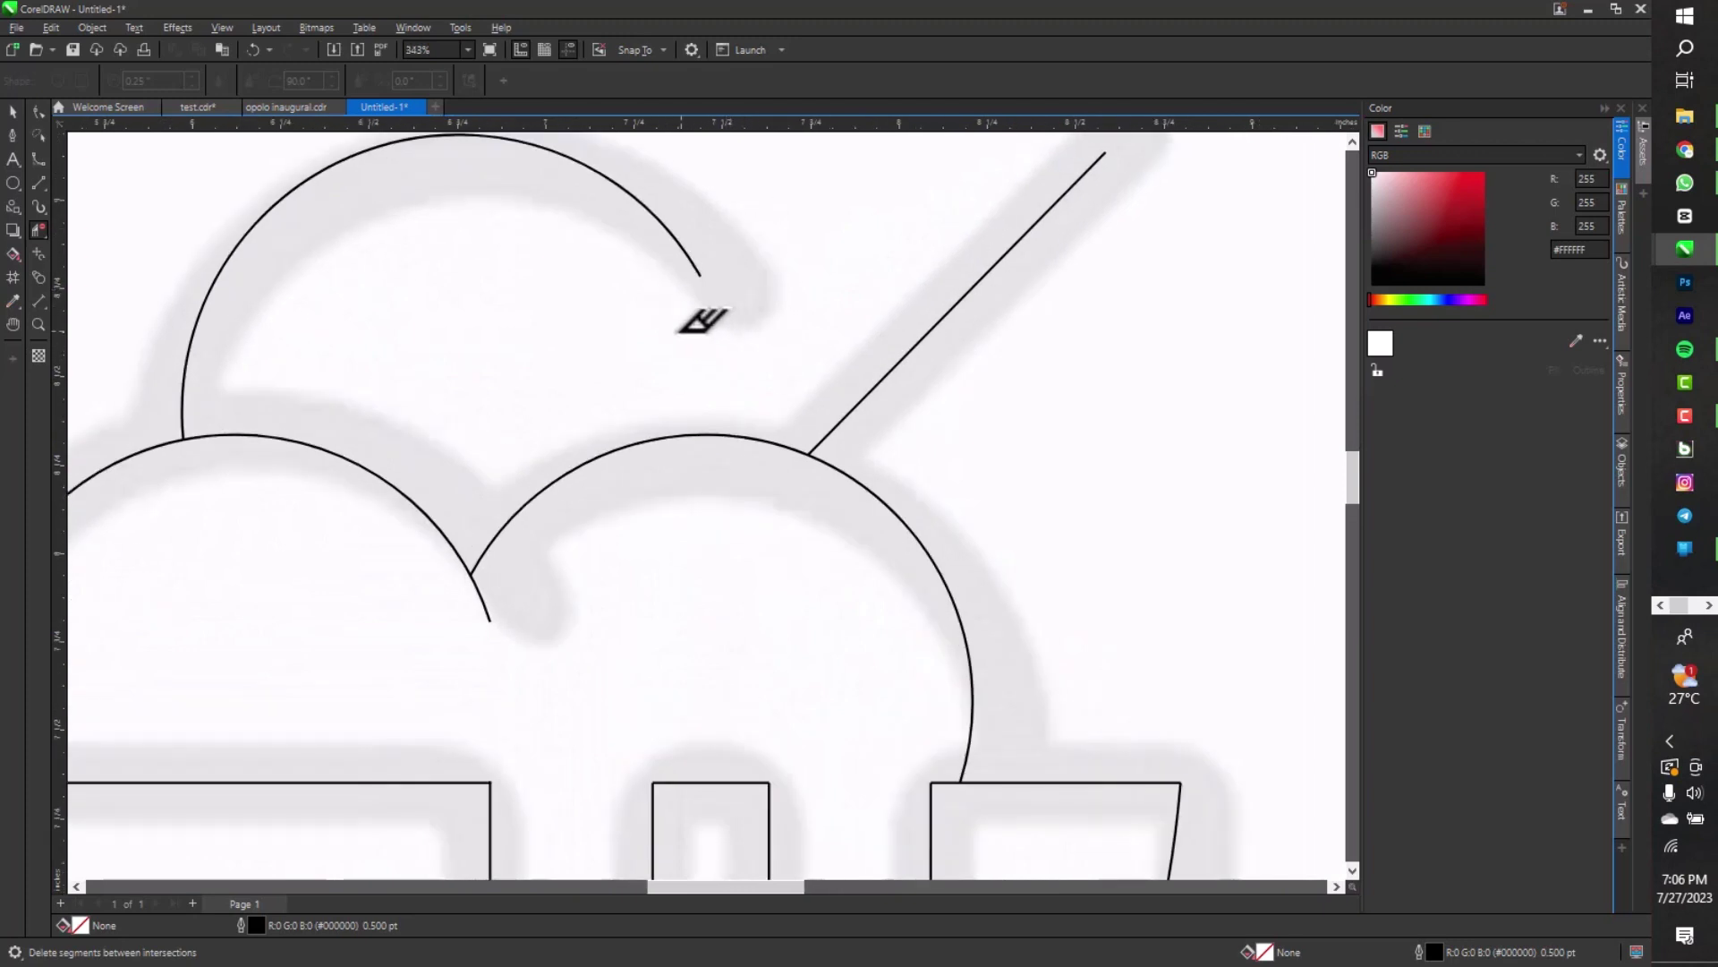
{"action": "scroll", "coordinate": [475, 399], "scroll_direction": "down", "scroll_amount": 3}
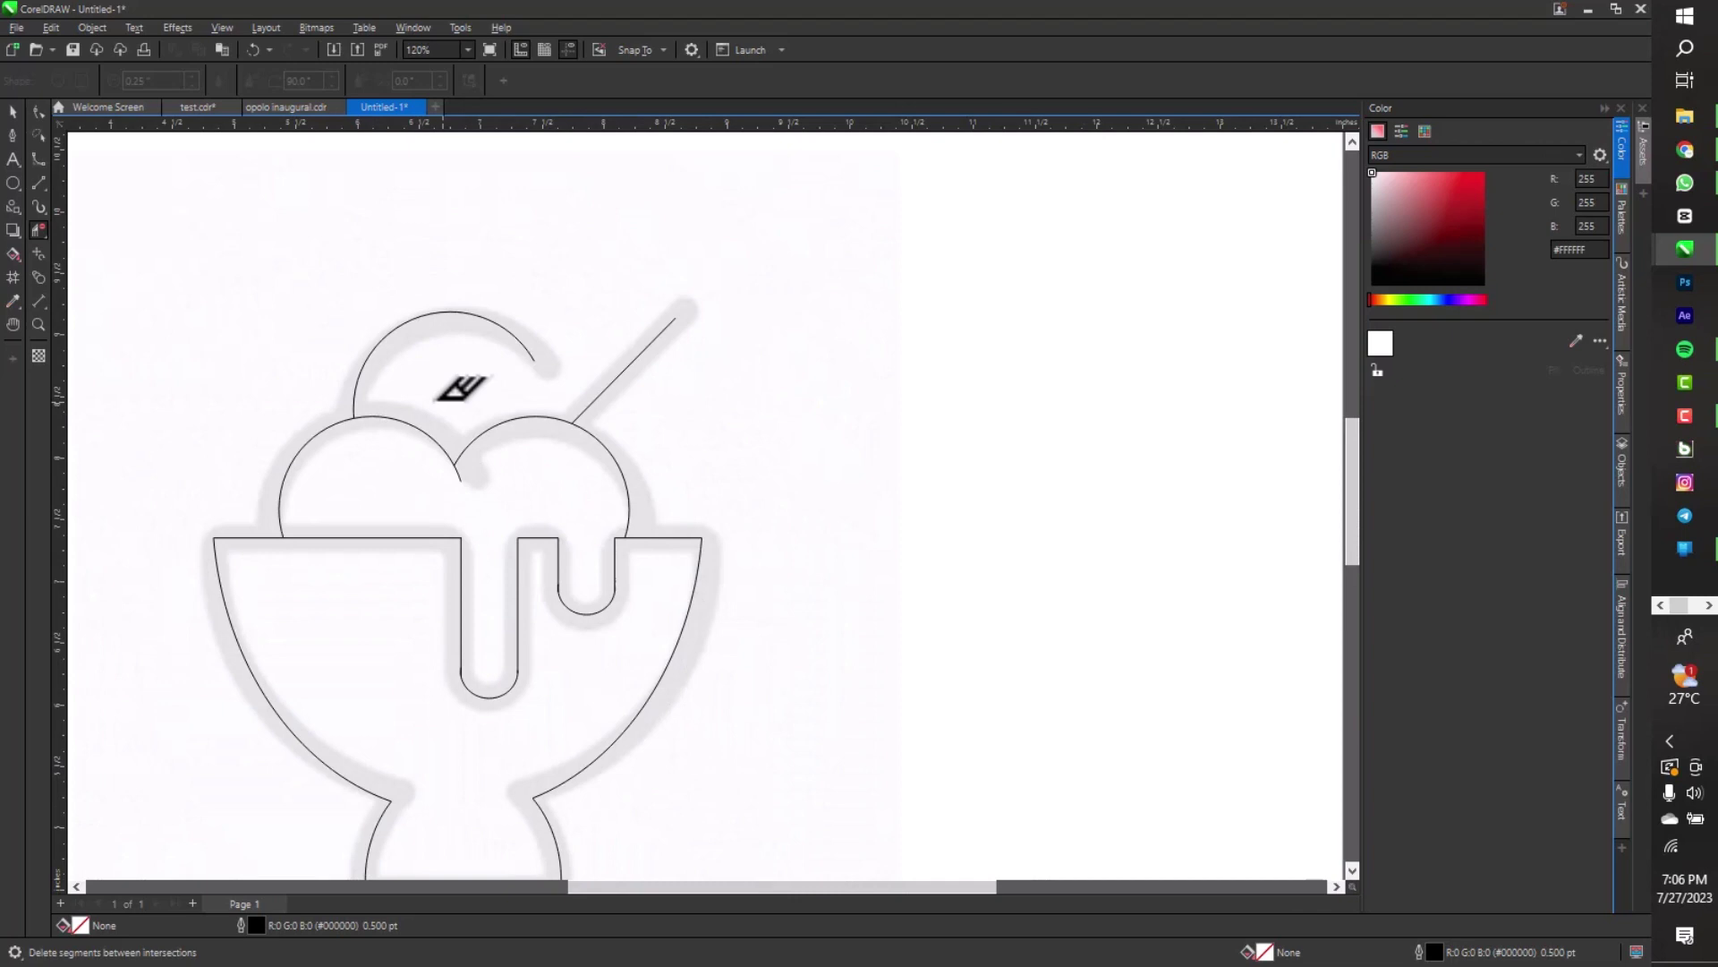
Remove the grey sketch bitmap with the Pick tool, then marquee-select all traced ice-cream paths
{"action": "left_click", "coordinate": [14, 113]}
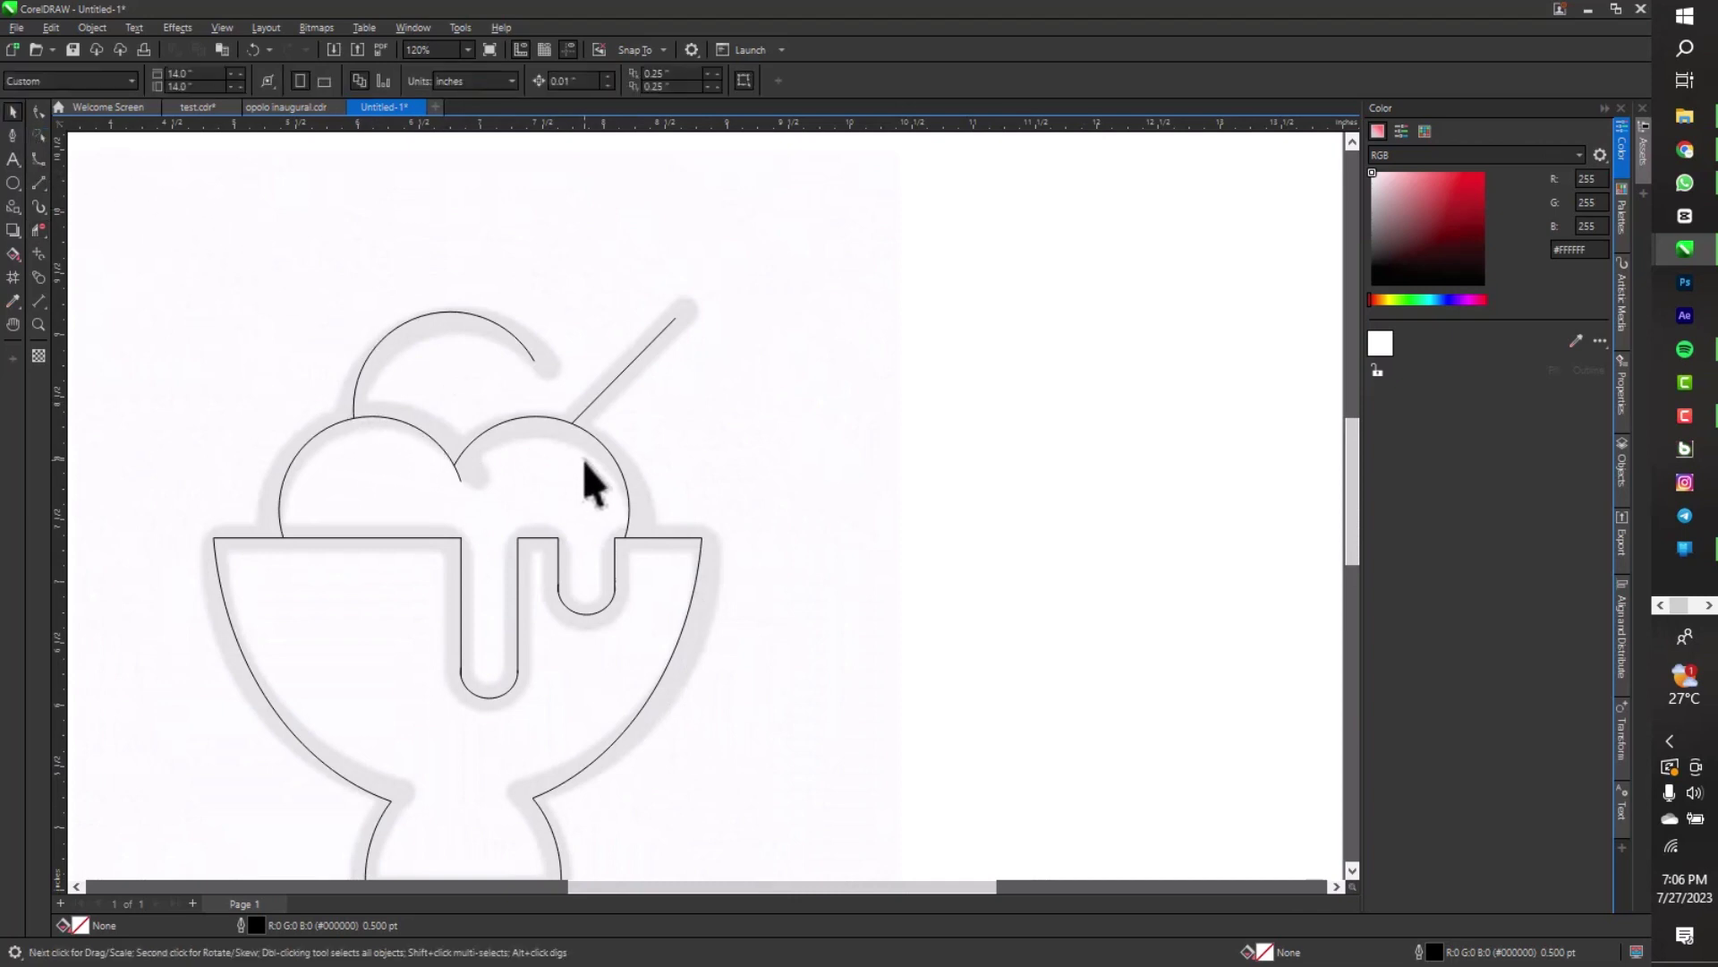
{"action": "scroll", "coordinate": [631, 455], "scroll_direction": "down", "scroll_amount": 2}
{"action": "scroll", "coordinate": [676, 551], "scroll_direction": "down", "scroll_amount": 1}
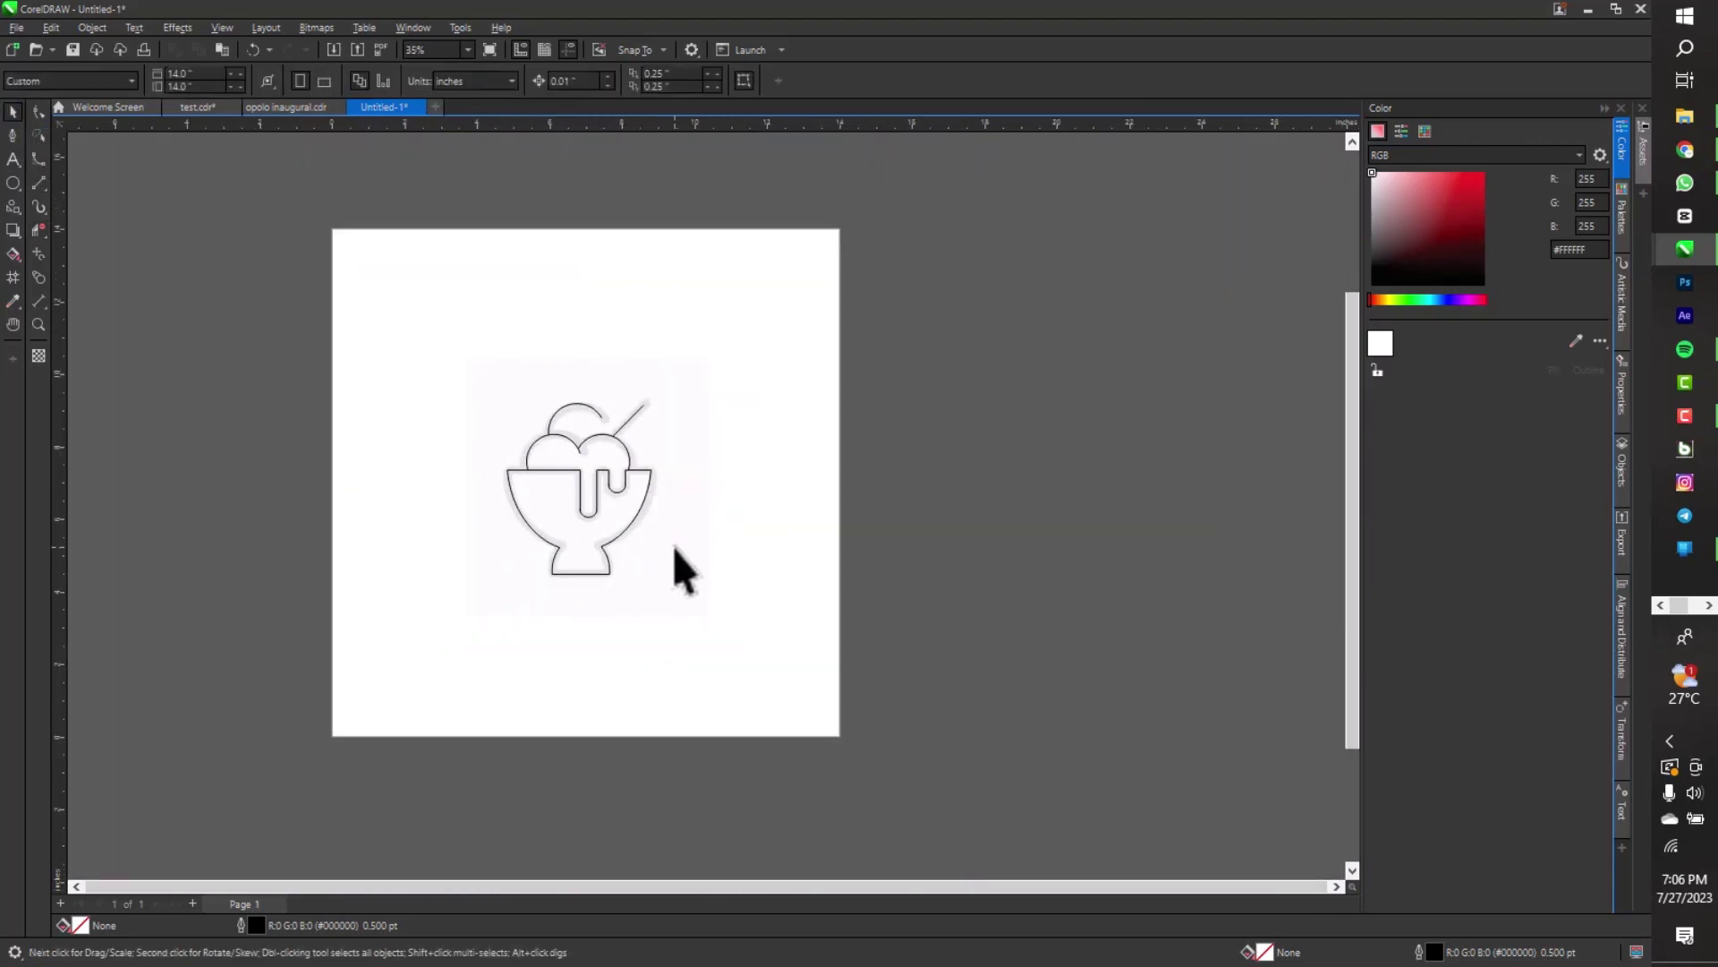
{"action": "left_click", "coordinate": [676, 551]}
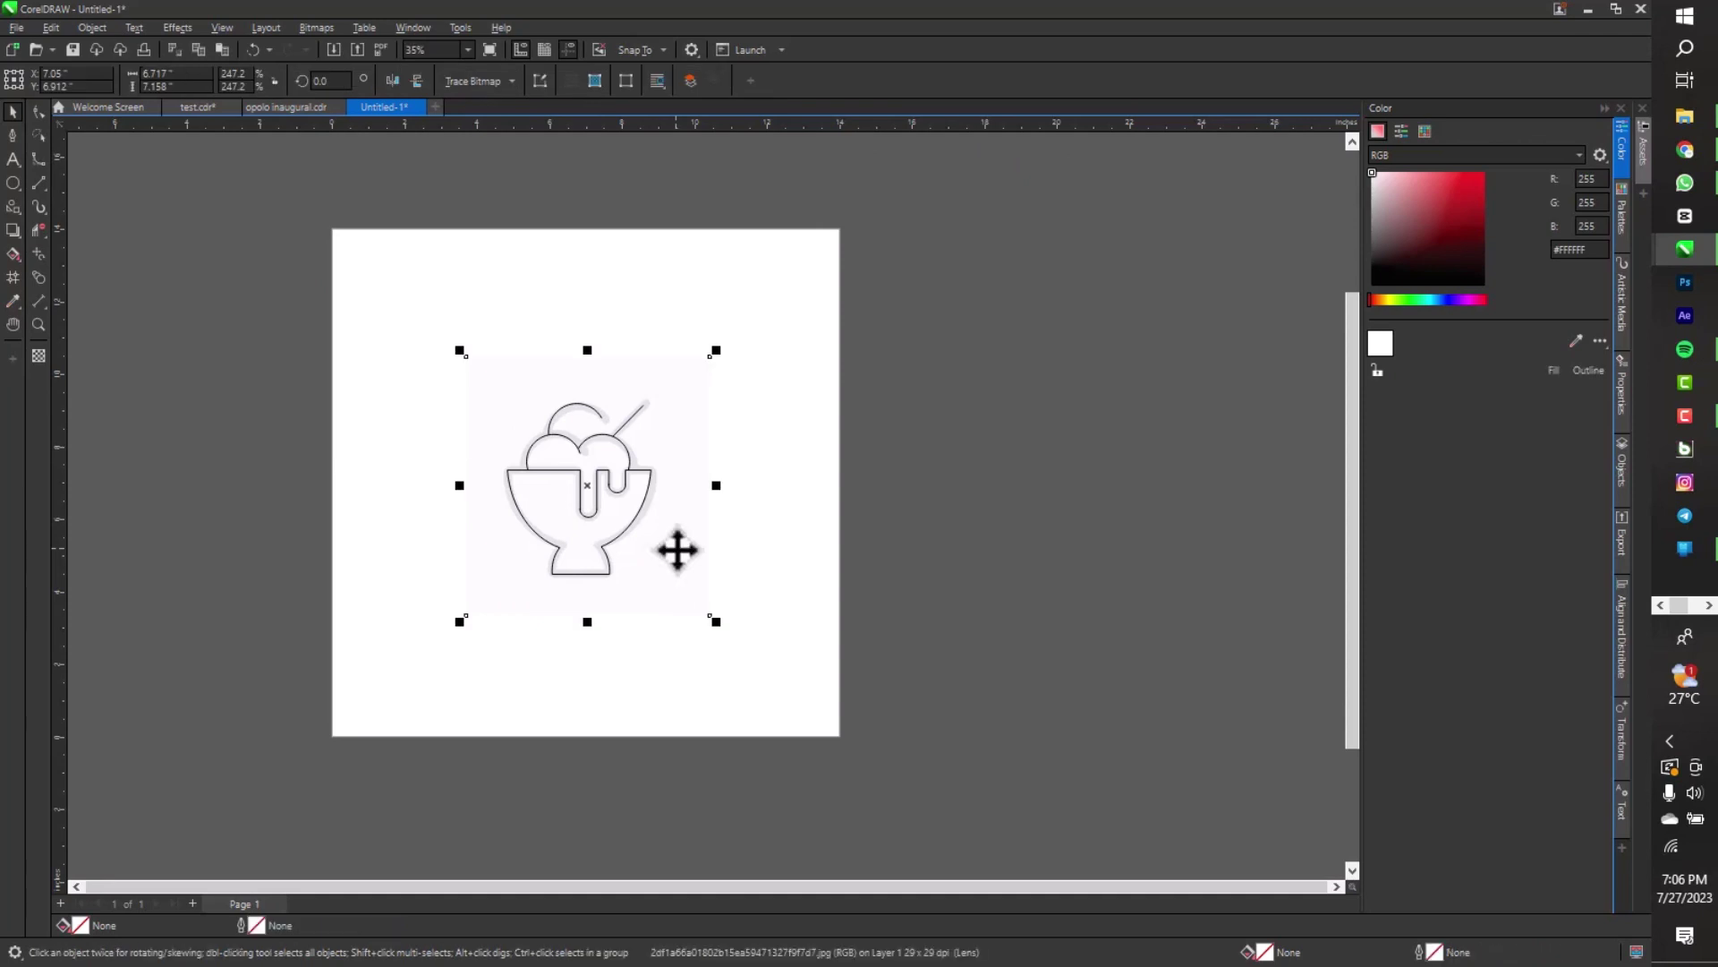
{"action": "key", "text": "Escape"}
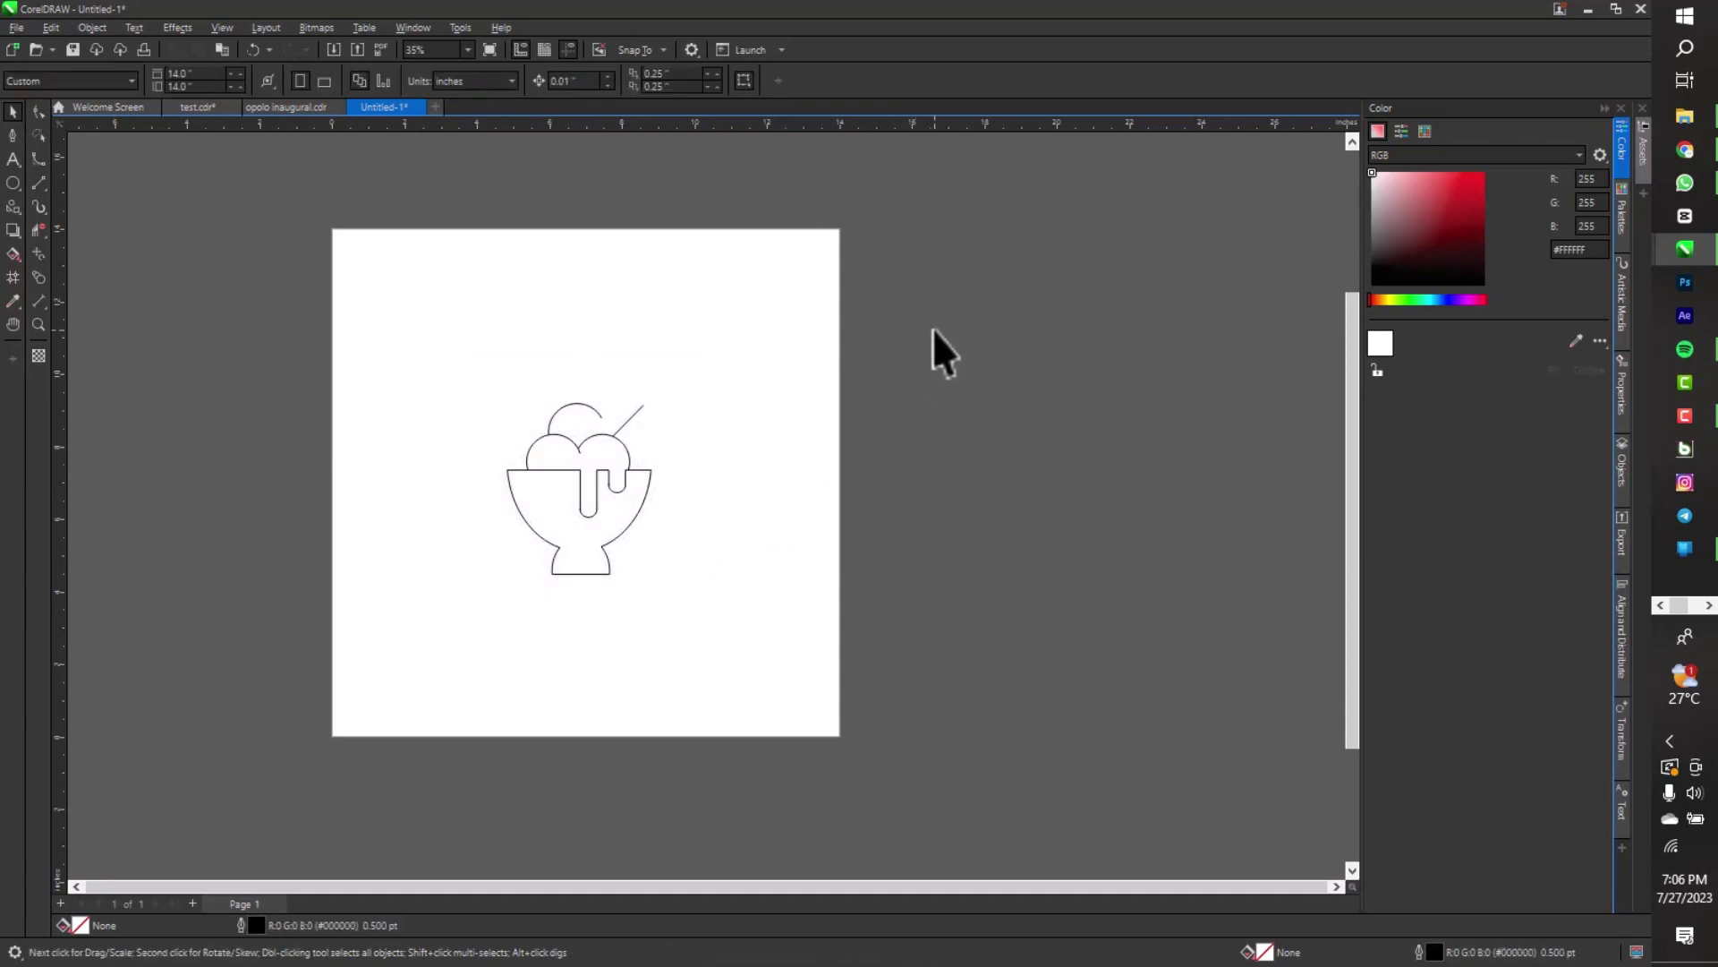
{"action": "mouse_move", "coordinate": [933, 329]}
{"action": "left_mouse_down"}
{"action": "mouse_move", "coordinate": [525, 610]}
{"action": "mouse_move", "coordinate": [400, 643]}
{"action": "left_mouse_up"}
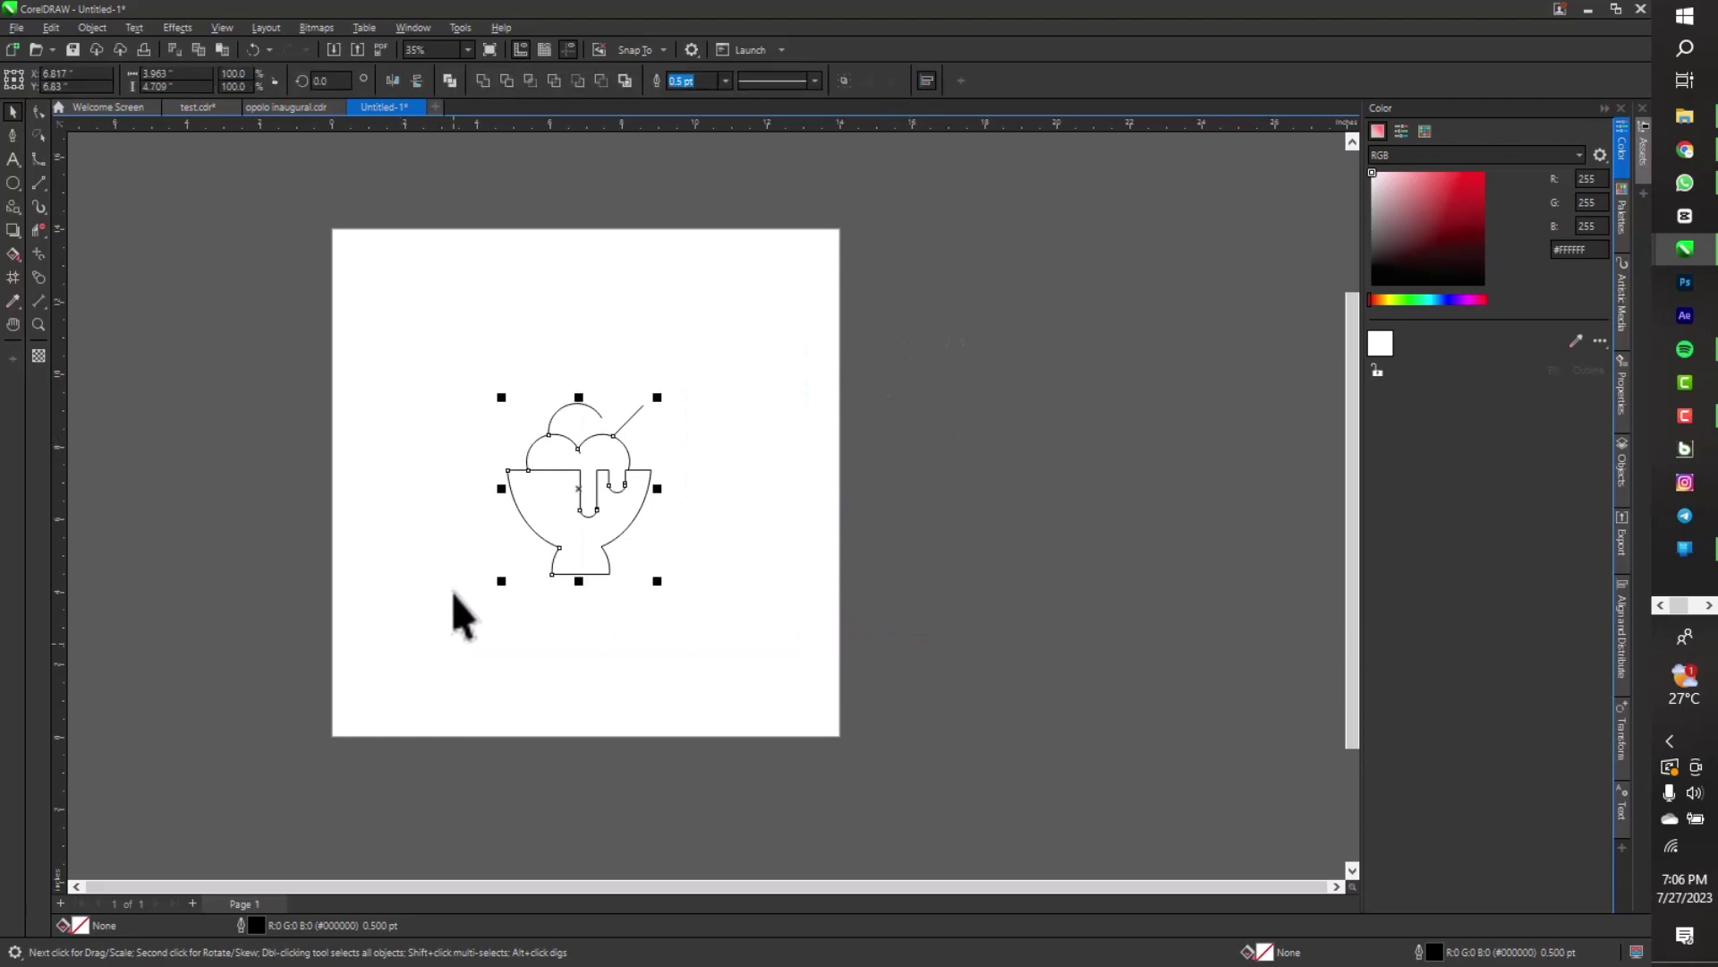
Step the outline width up through 4.0 and 10.0 pt to 16.0 pt
{"action": "left_click", "coordinate": [726, 83]}
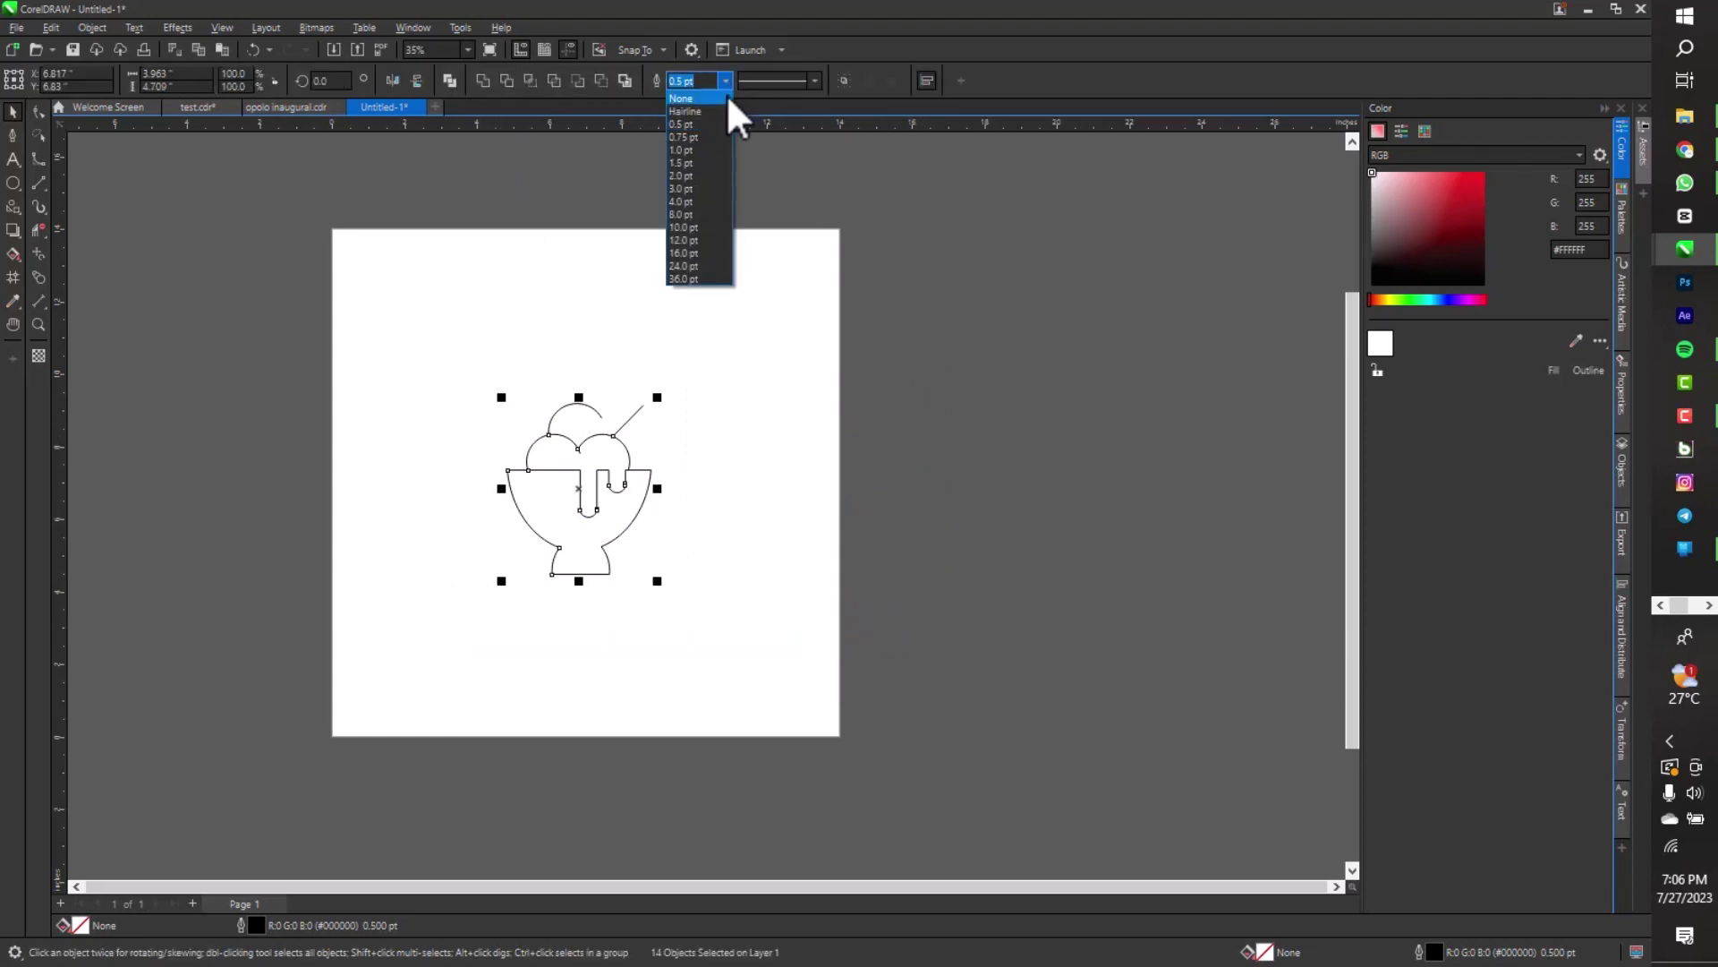
{"action": "left_click", "coordinate": [699, 202]}
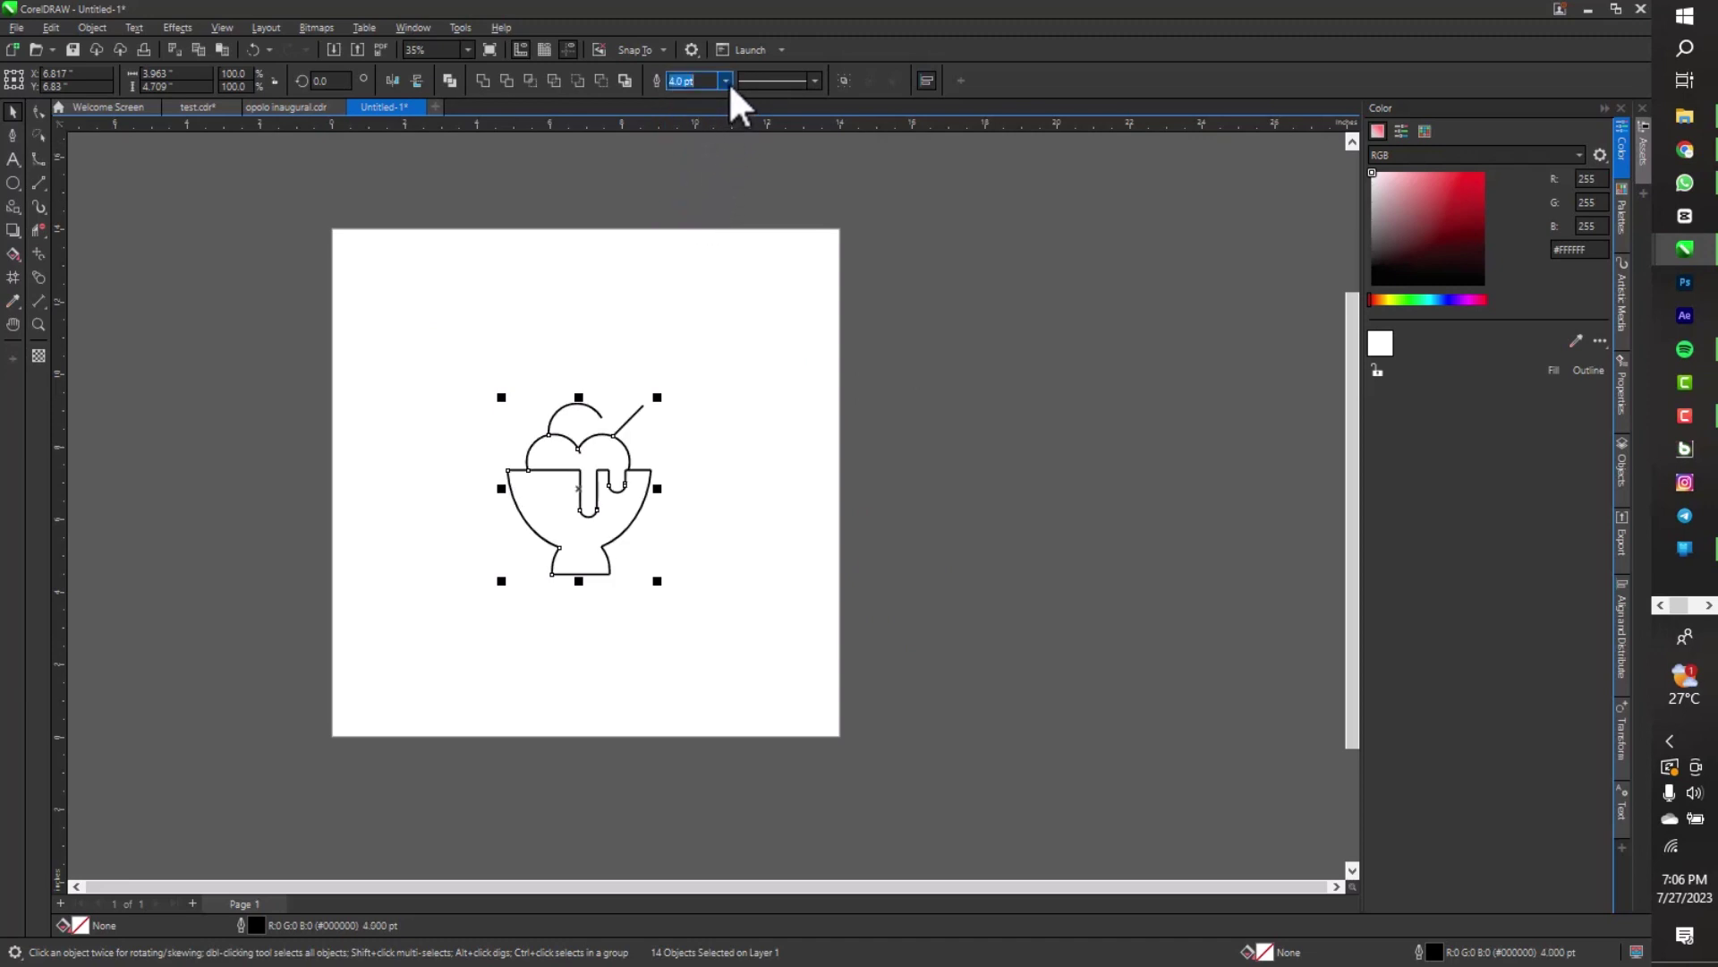
{"action": "left_click", "coordinate": [726, 81]}
{"action": "left_click", "coordinate": [714, 226]}
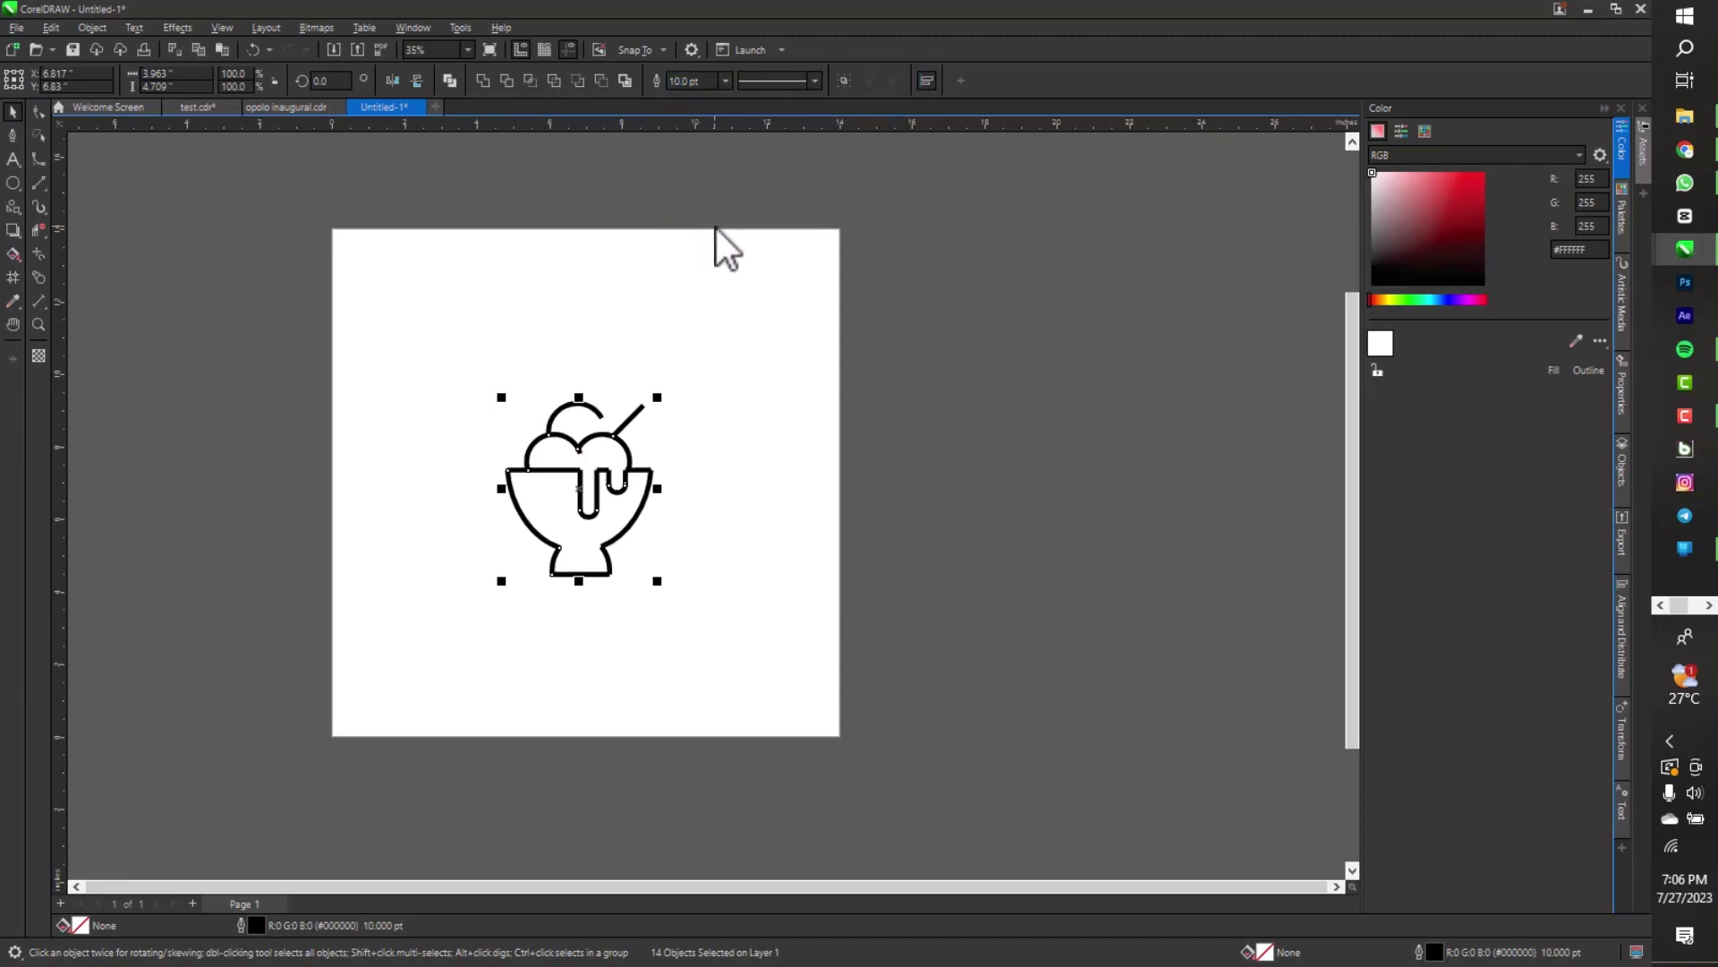
{"action": "left_click", "coordinate": [726, 81]}
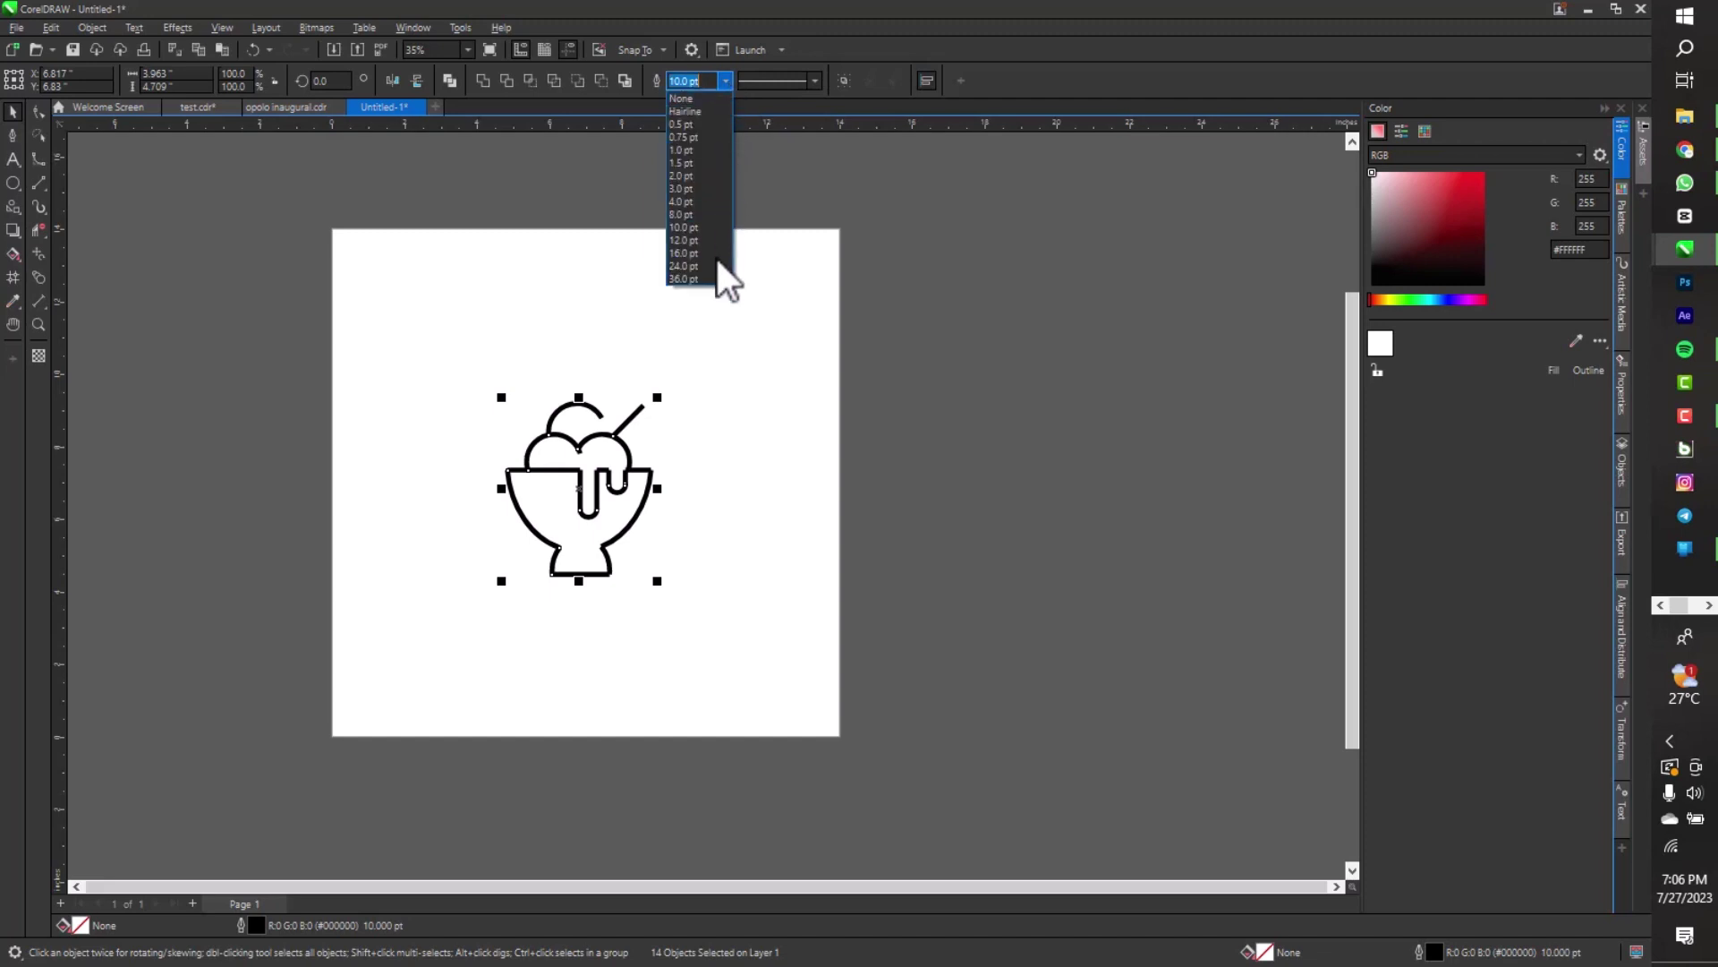
{"action": "left_click", "coordinate": [717, 260]}
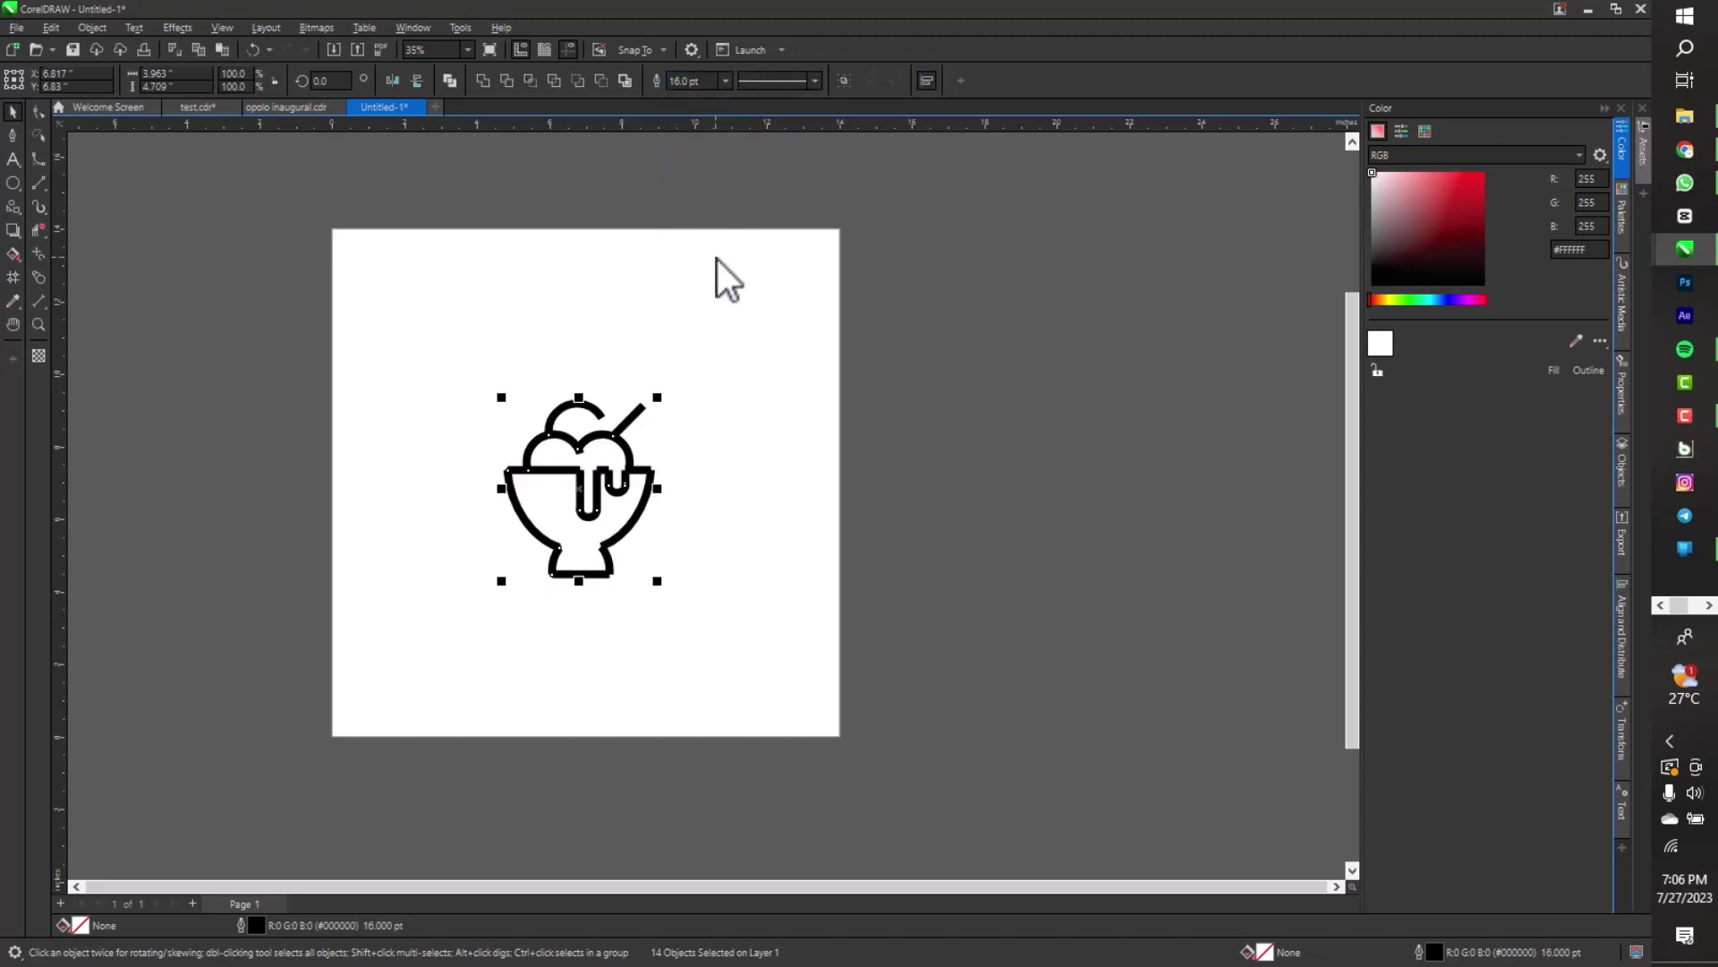
{"action": "scroll", "coordinate": [641, 439], "scroll_direction": "up", "scroll_amount": 5}
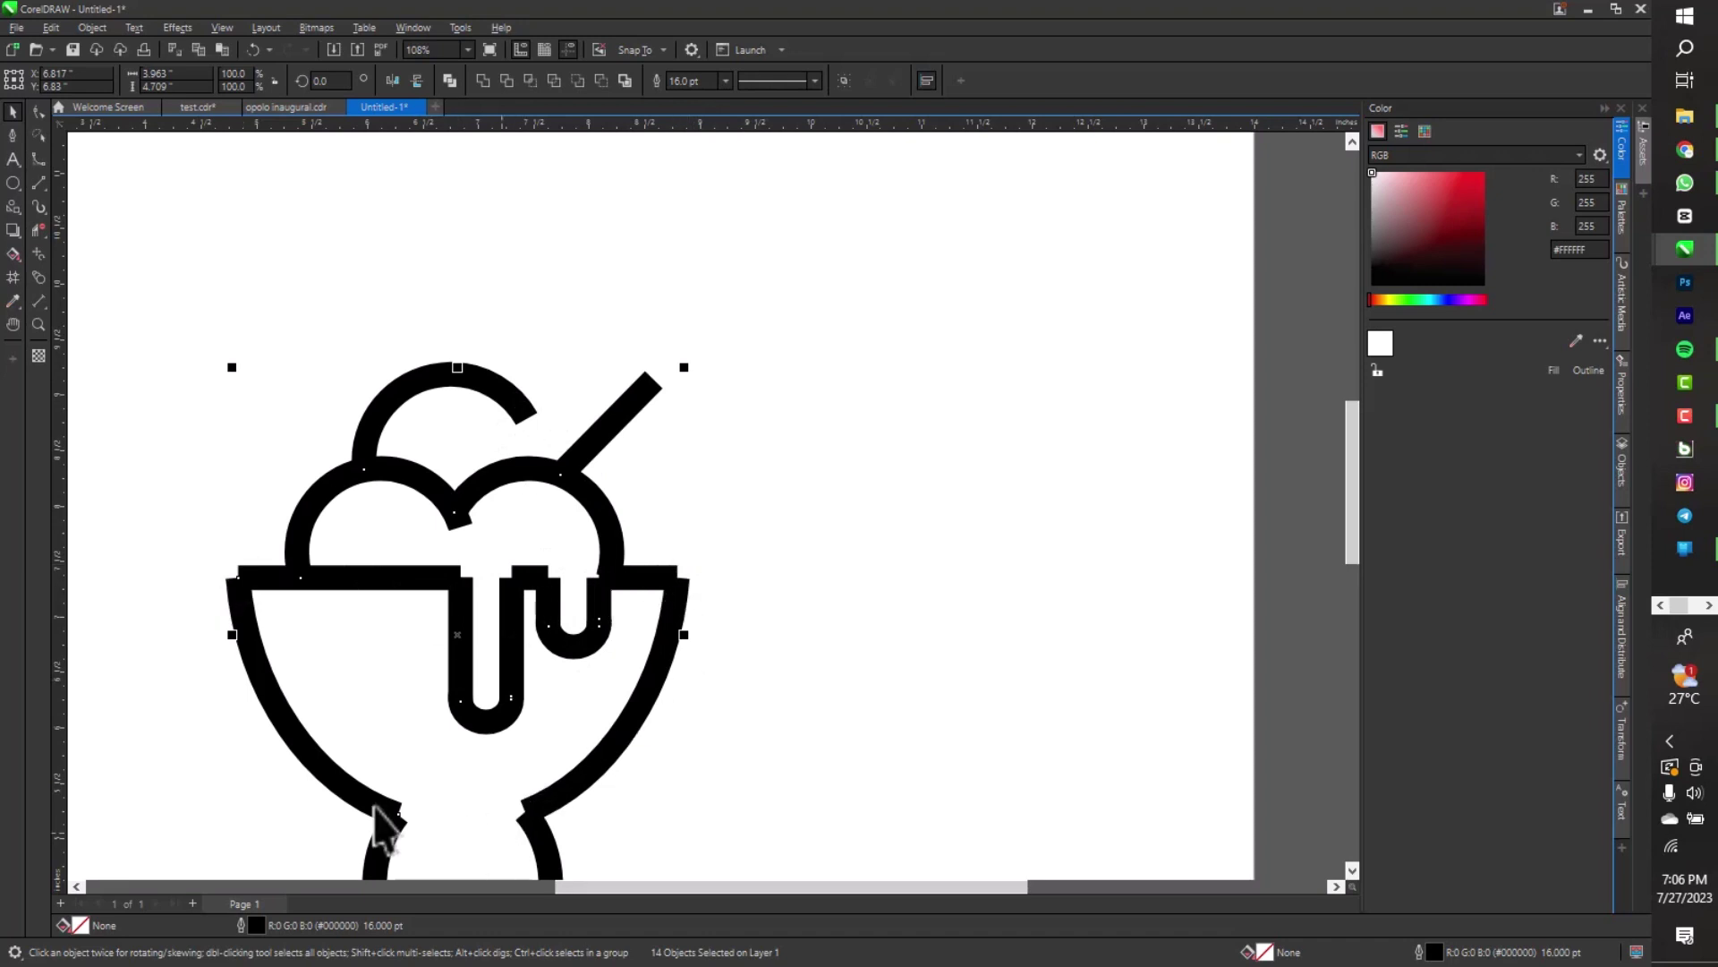
{"action": "scroll", "coordinate": [600, 804], "scroll_direction": "down", "scroll_amount": 3}
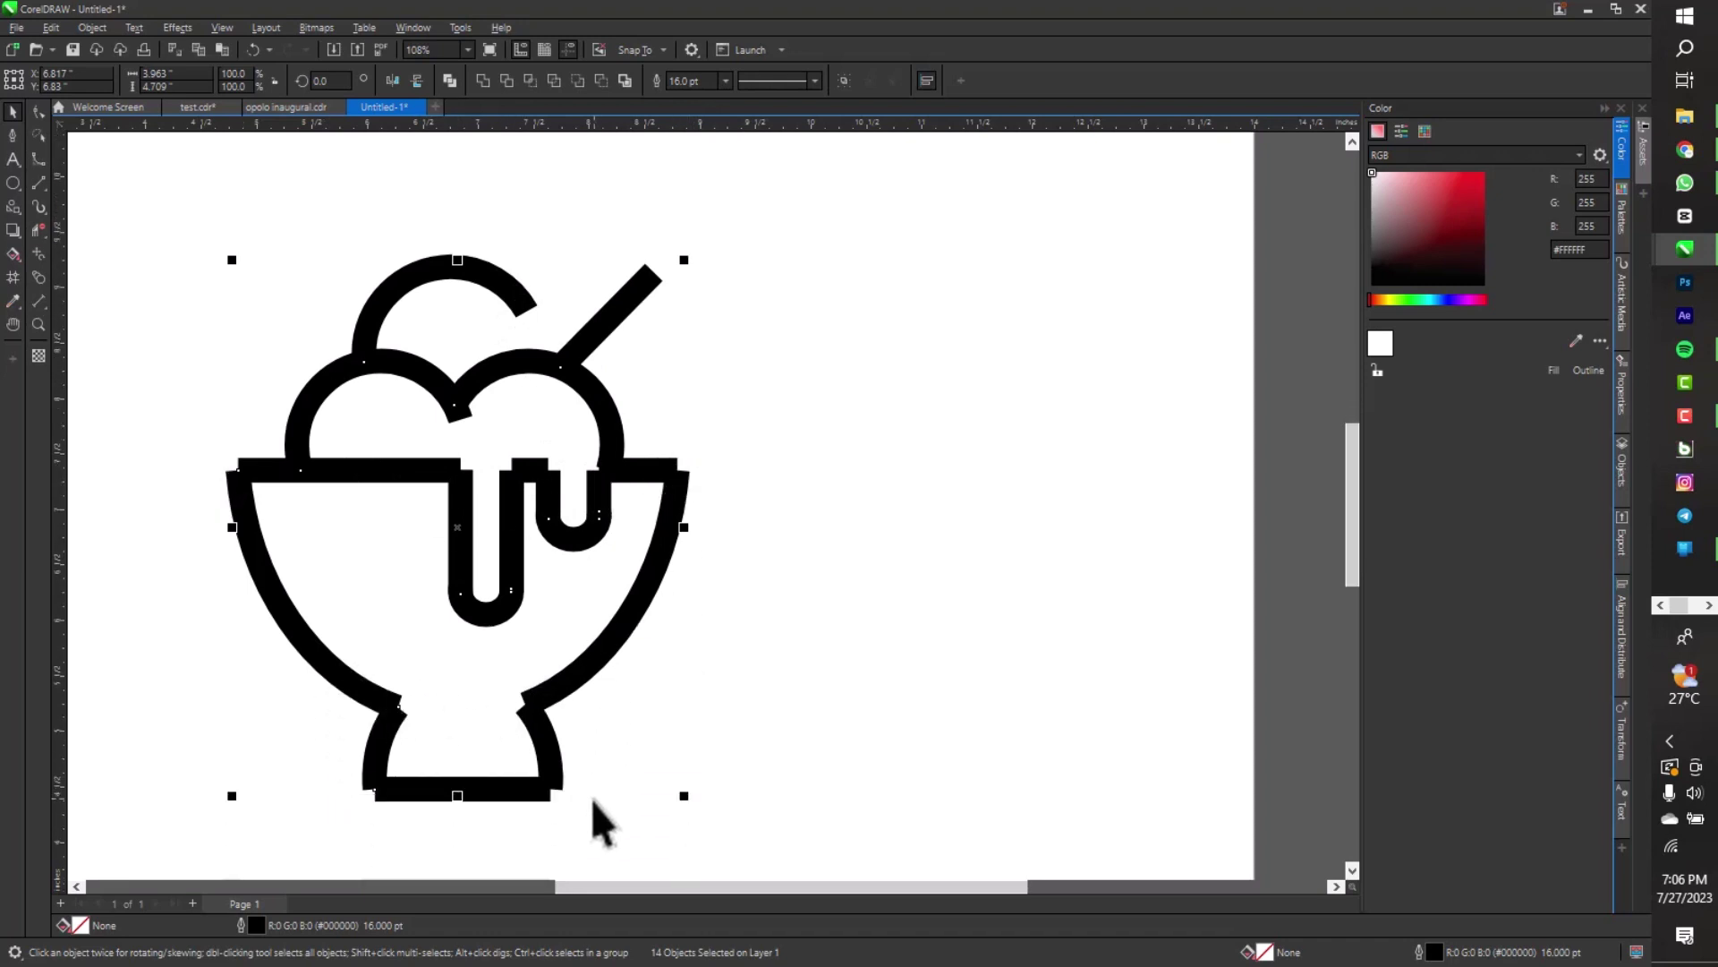
Try a 24 pt outline width, then revert it to 16 pt
{"action": "left_click", "coordinate": [725, 80]}
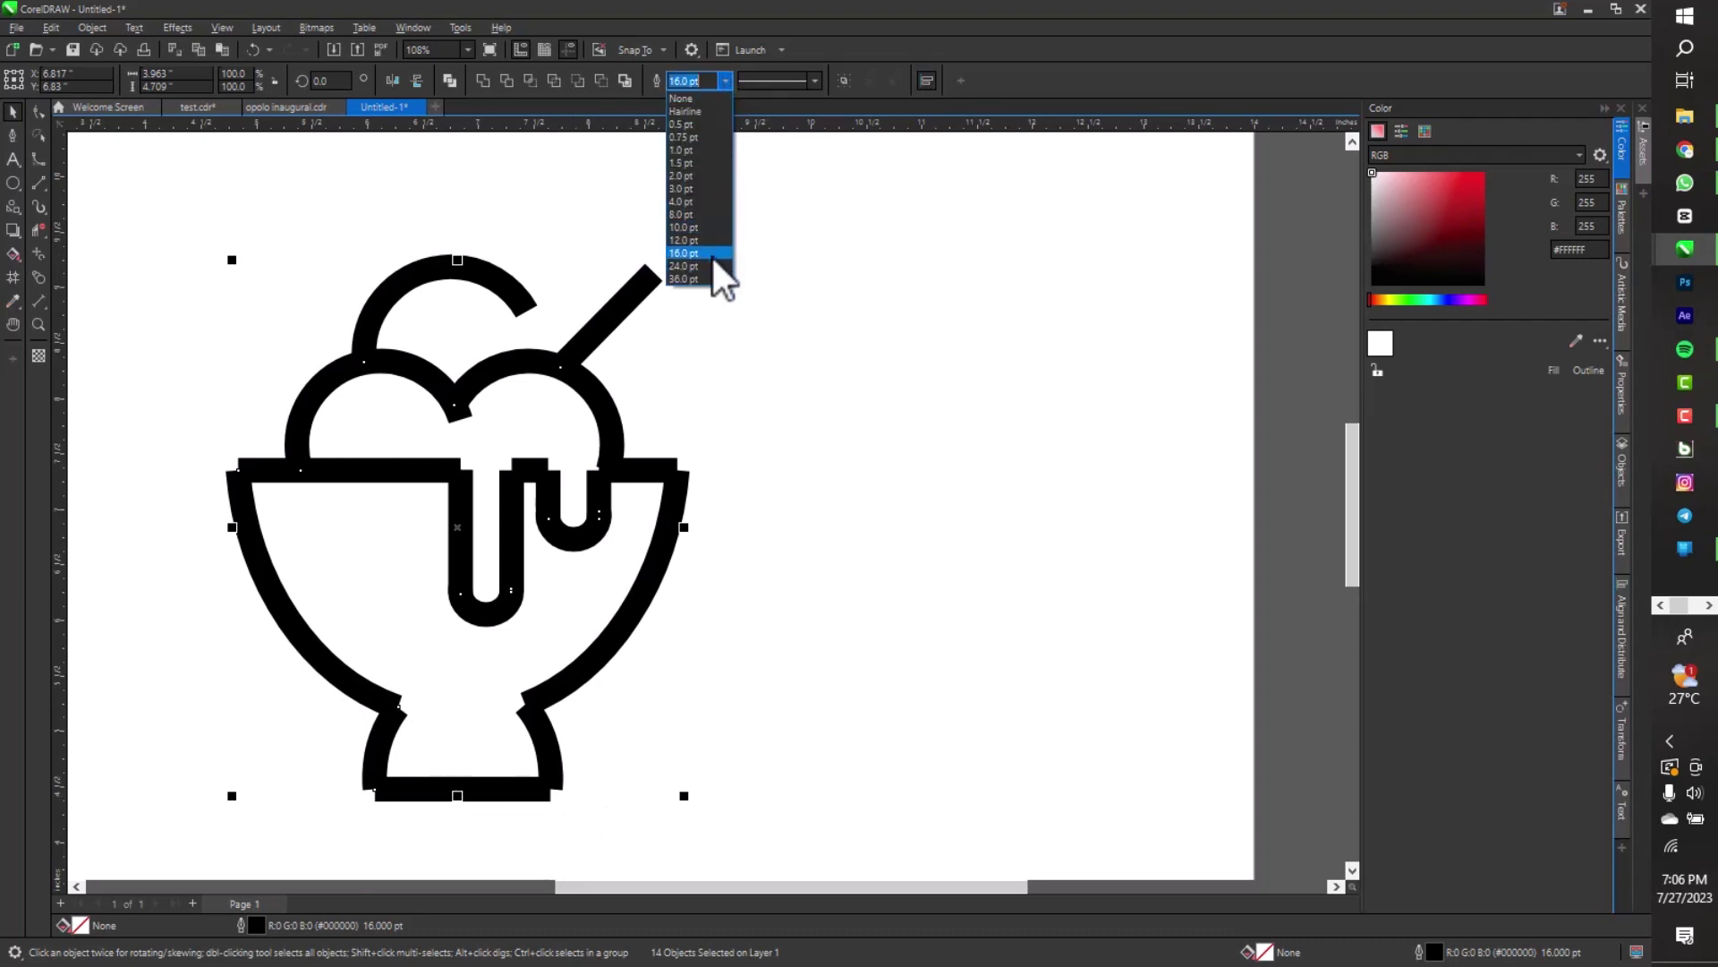
{"action": "left_click", "coordinate": [706, 267]}
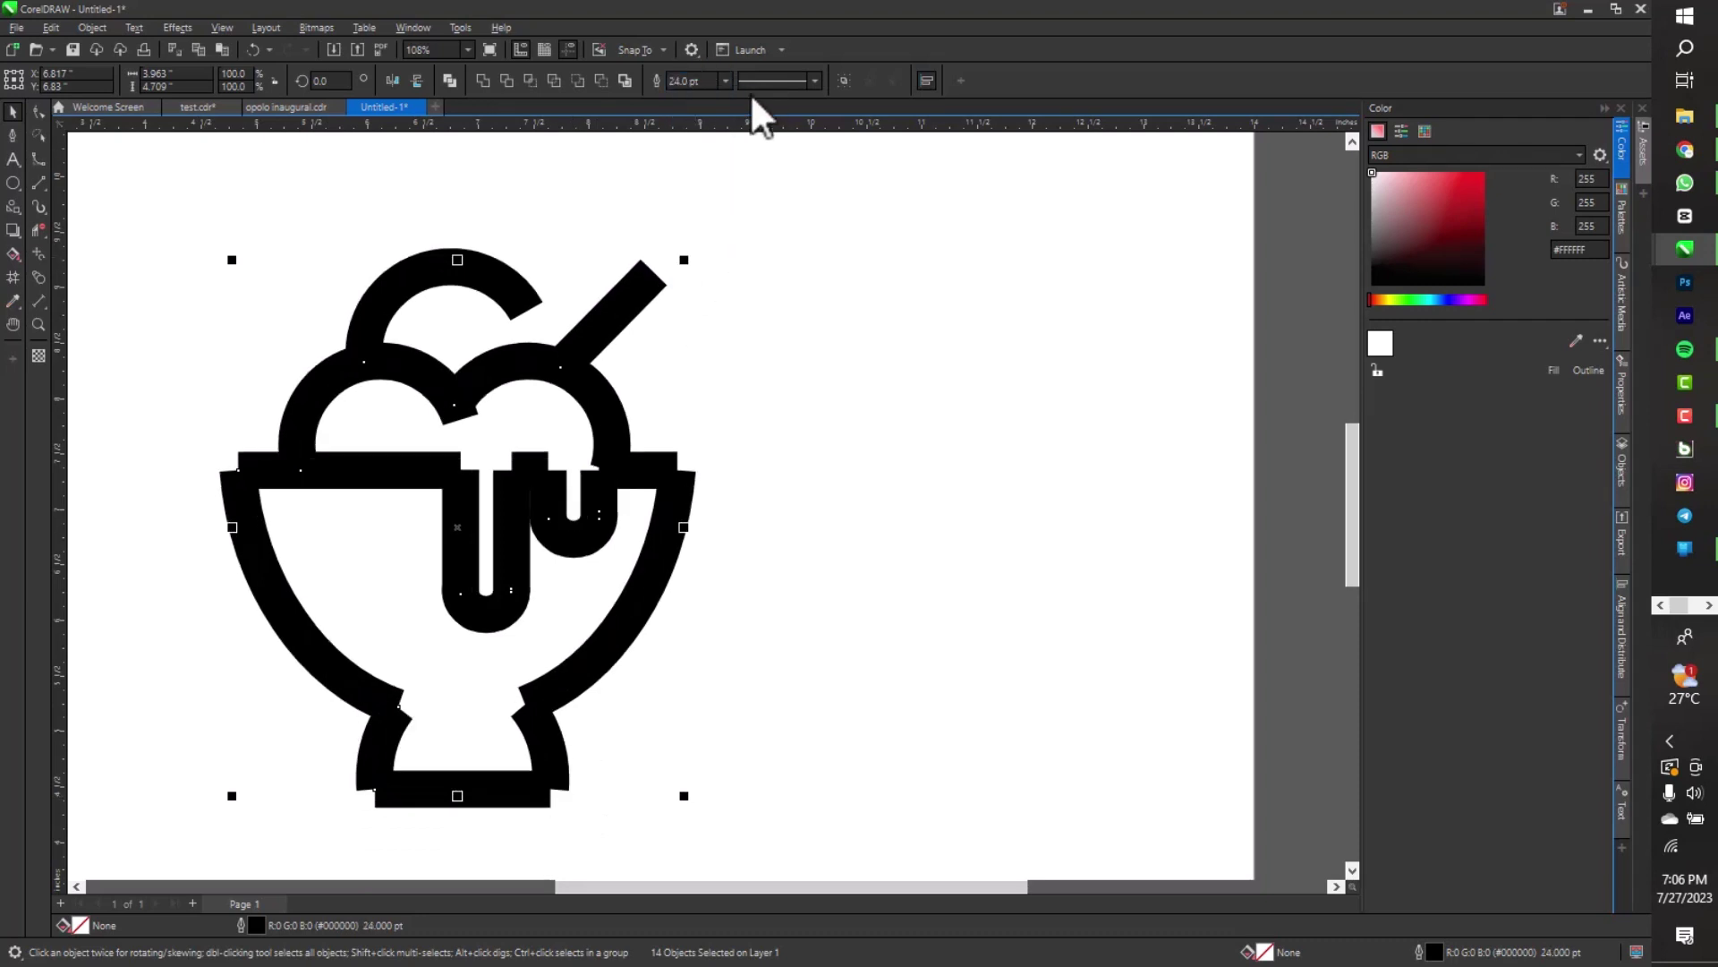
{"action": "left_click", "coordinate": [725, 80]}
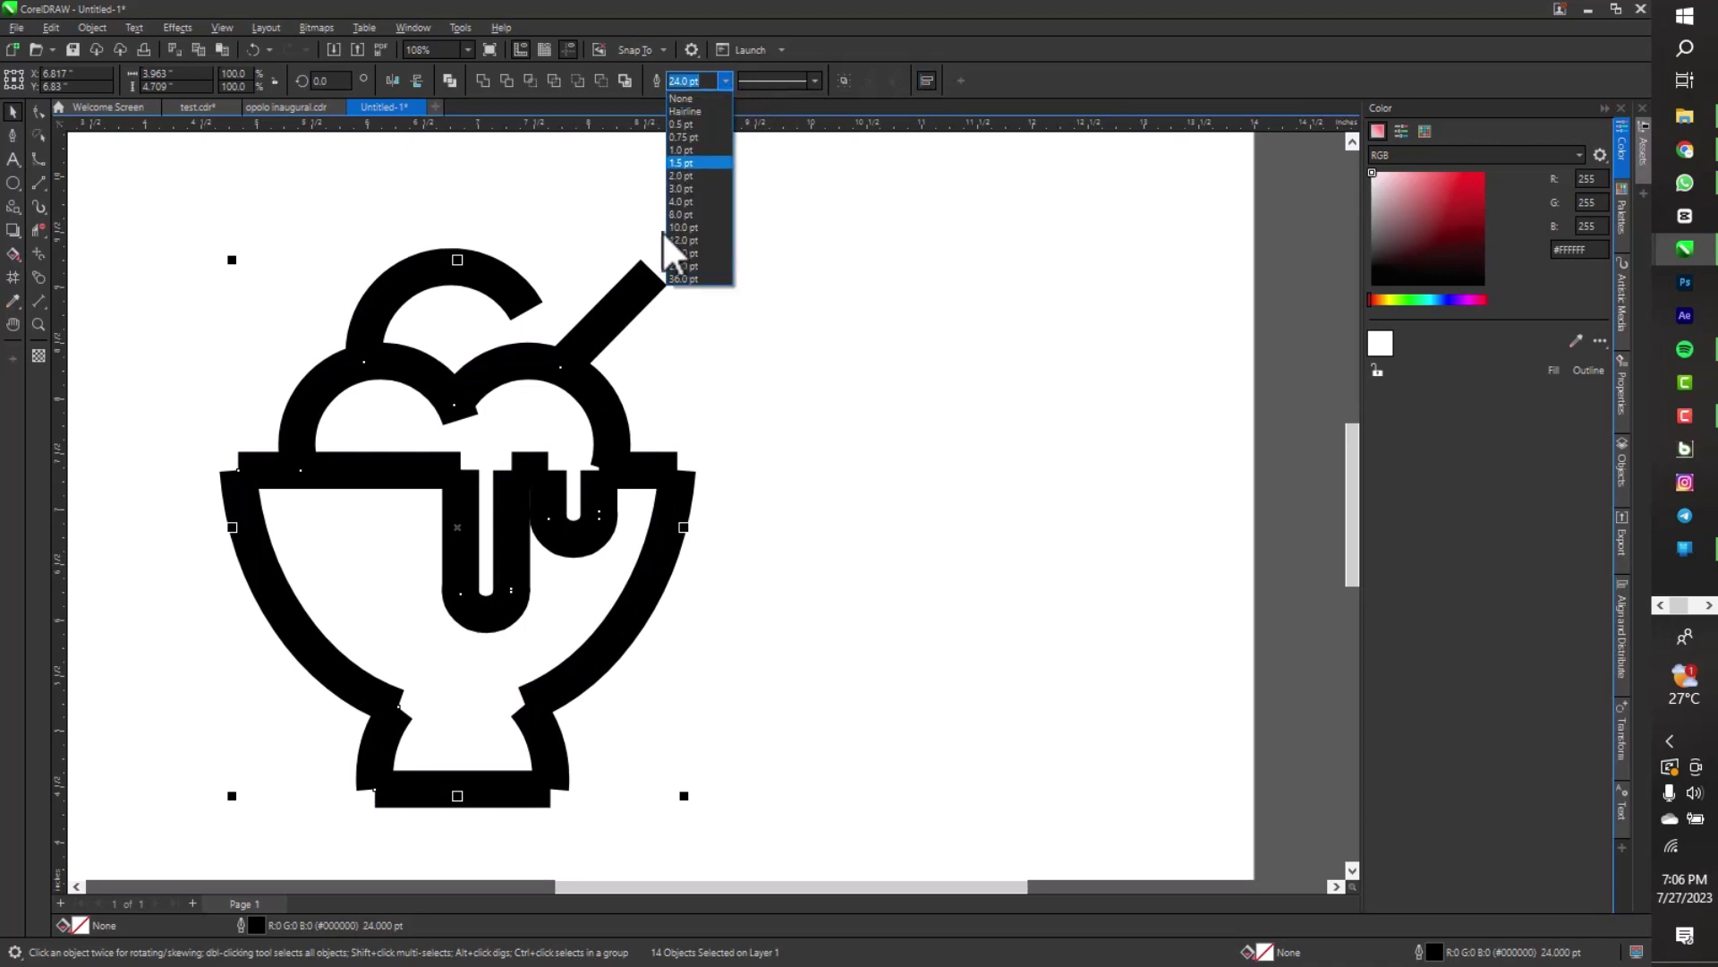
{"action": "left_click", "coordinate": [690, 255]}
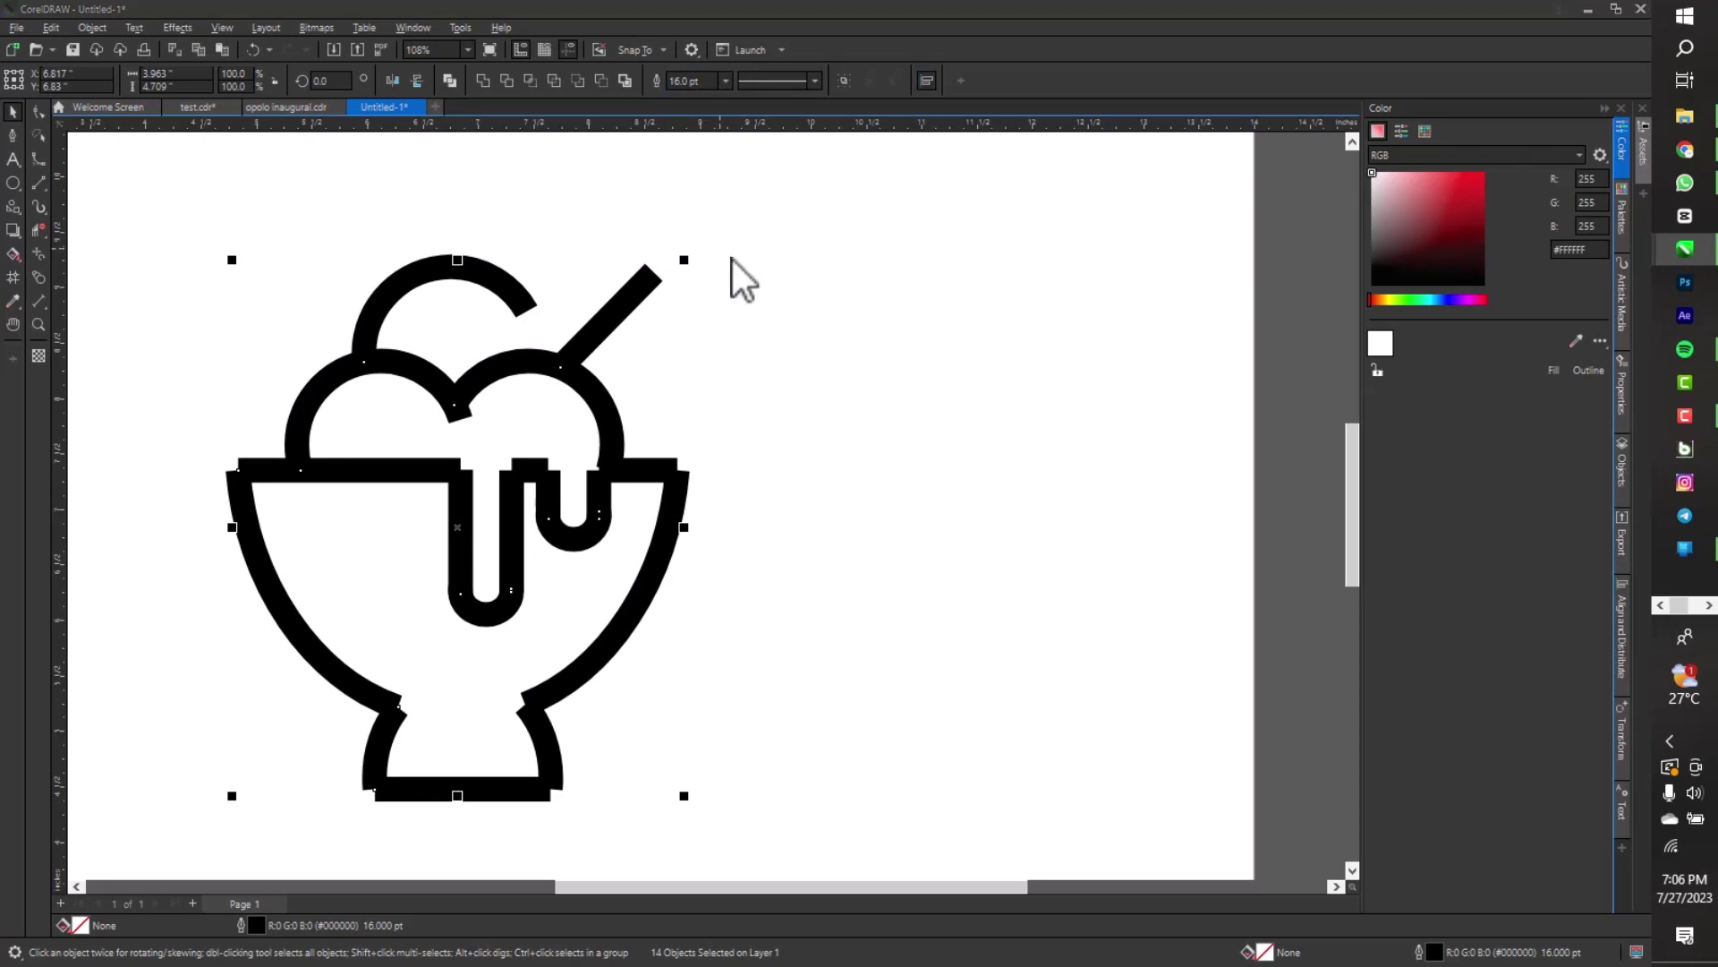
In Outline Pen (F12), keep 16 pt and try different corner, line-cap and position options
{"action": "key", "text": "F12"}
{"action": "left_click", "coordinate": [721, 429]}
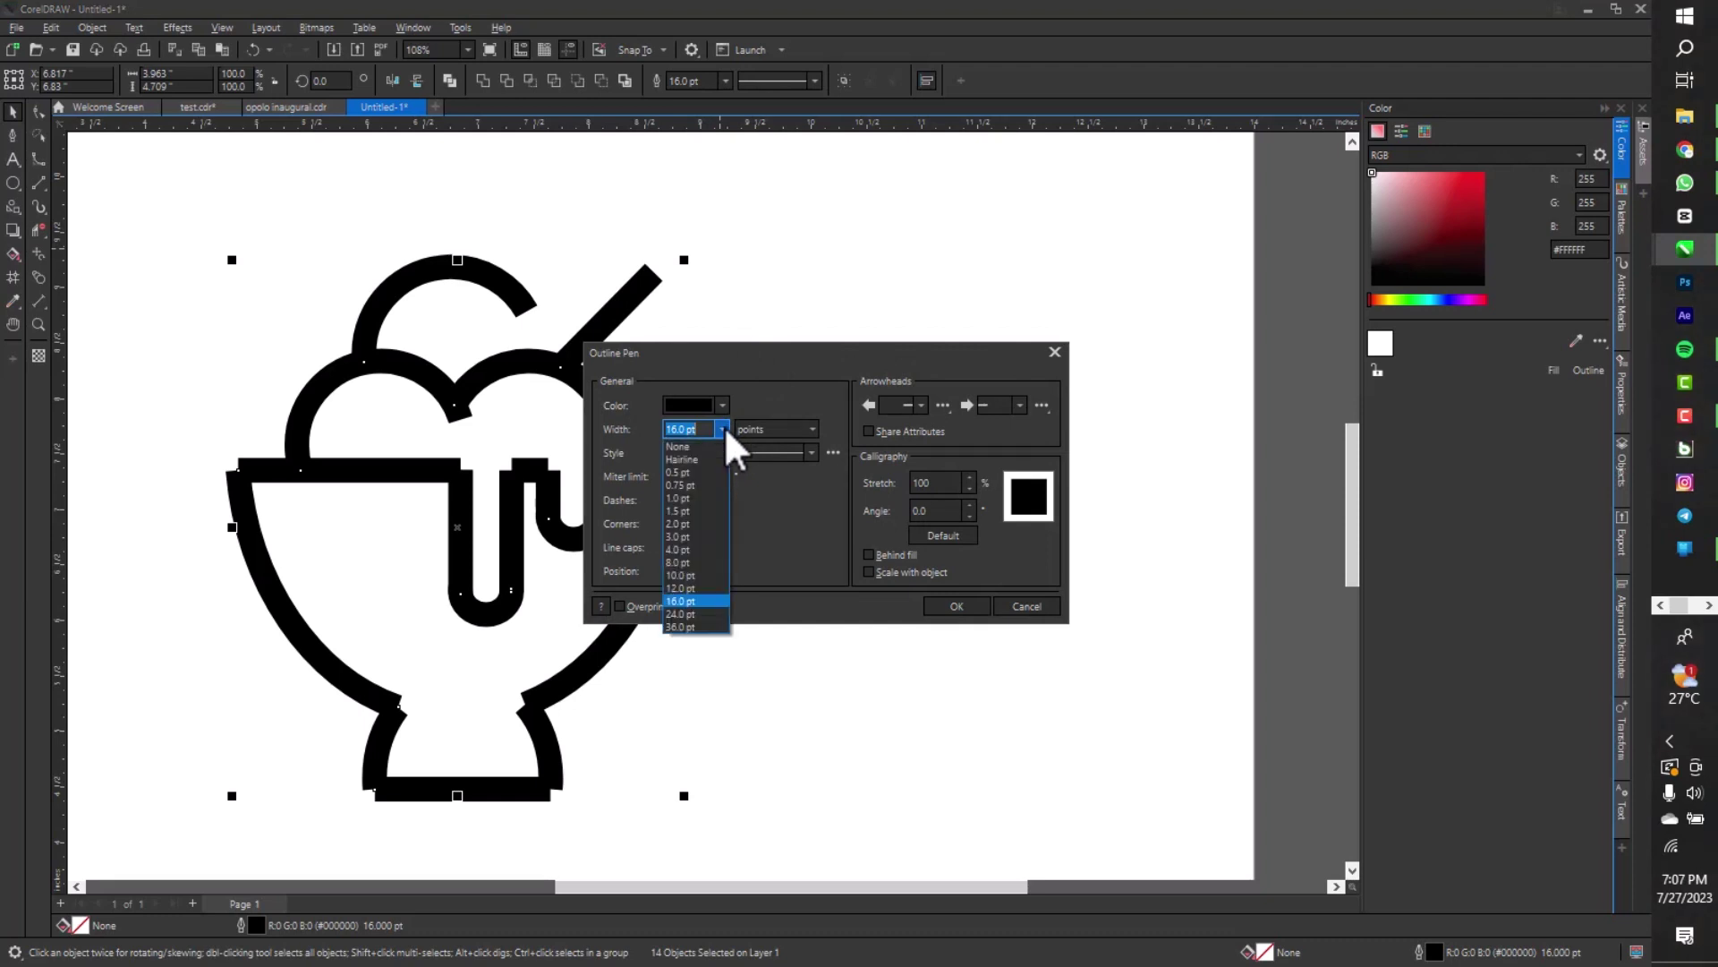
{"action": "left_click", "coordinate": [722, 430]}
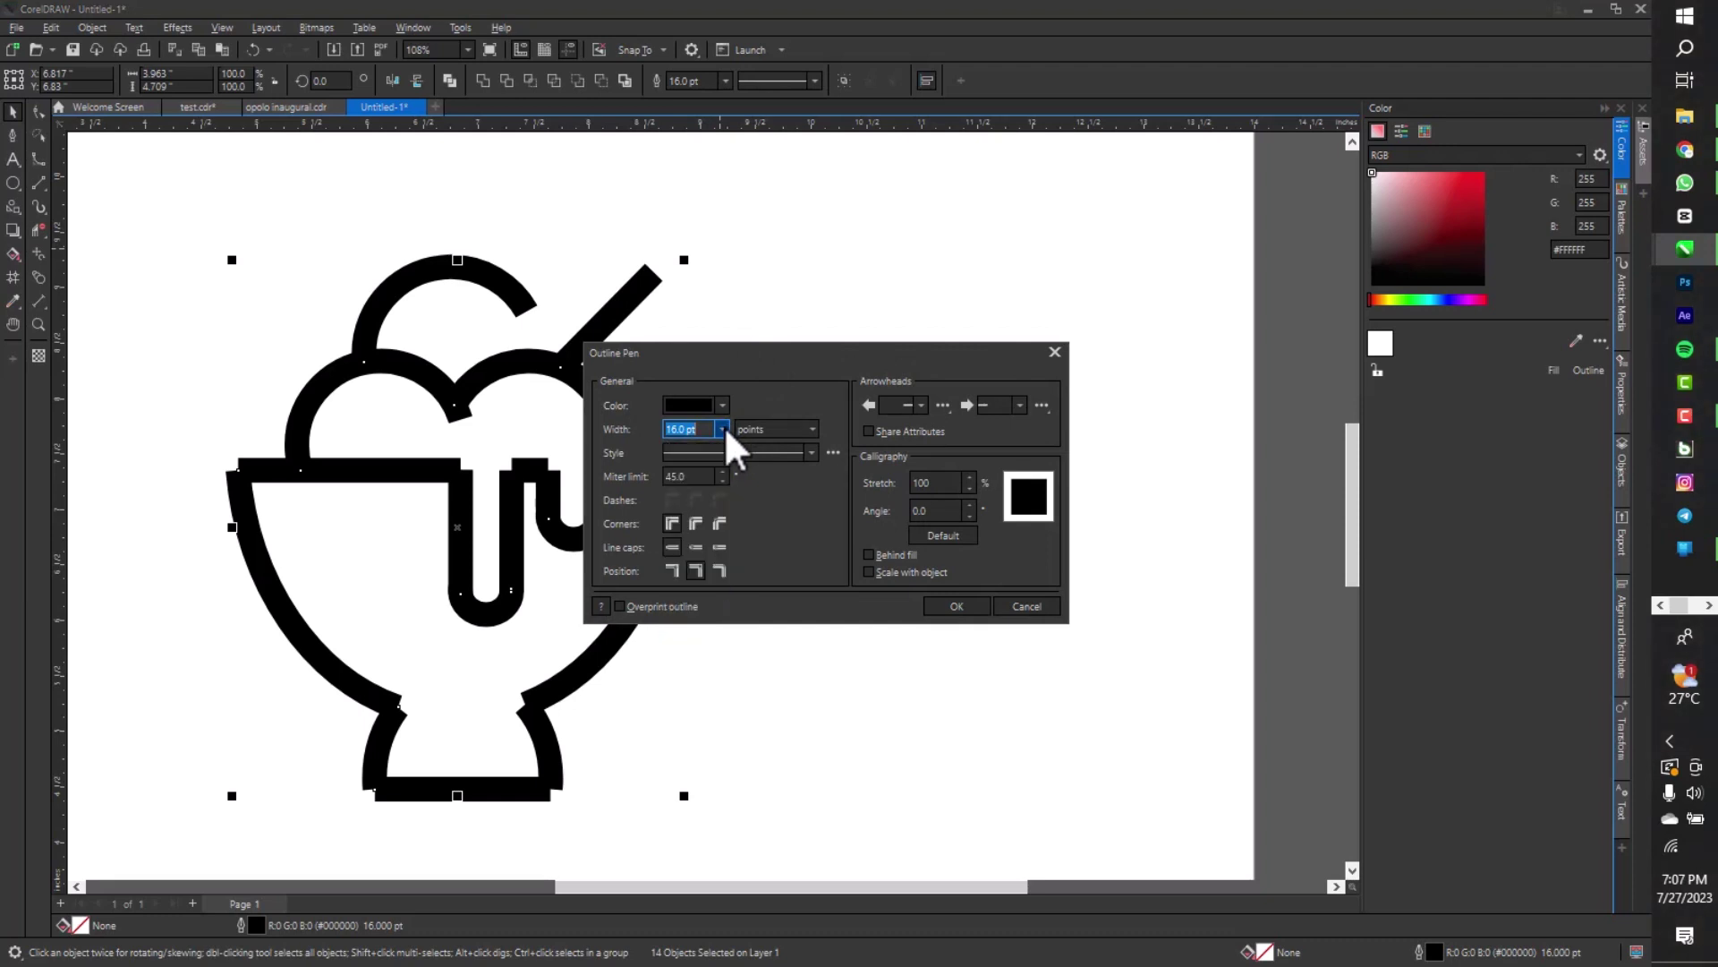
{"action": "left_click", "coordinate": [701, 530]}
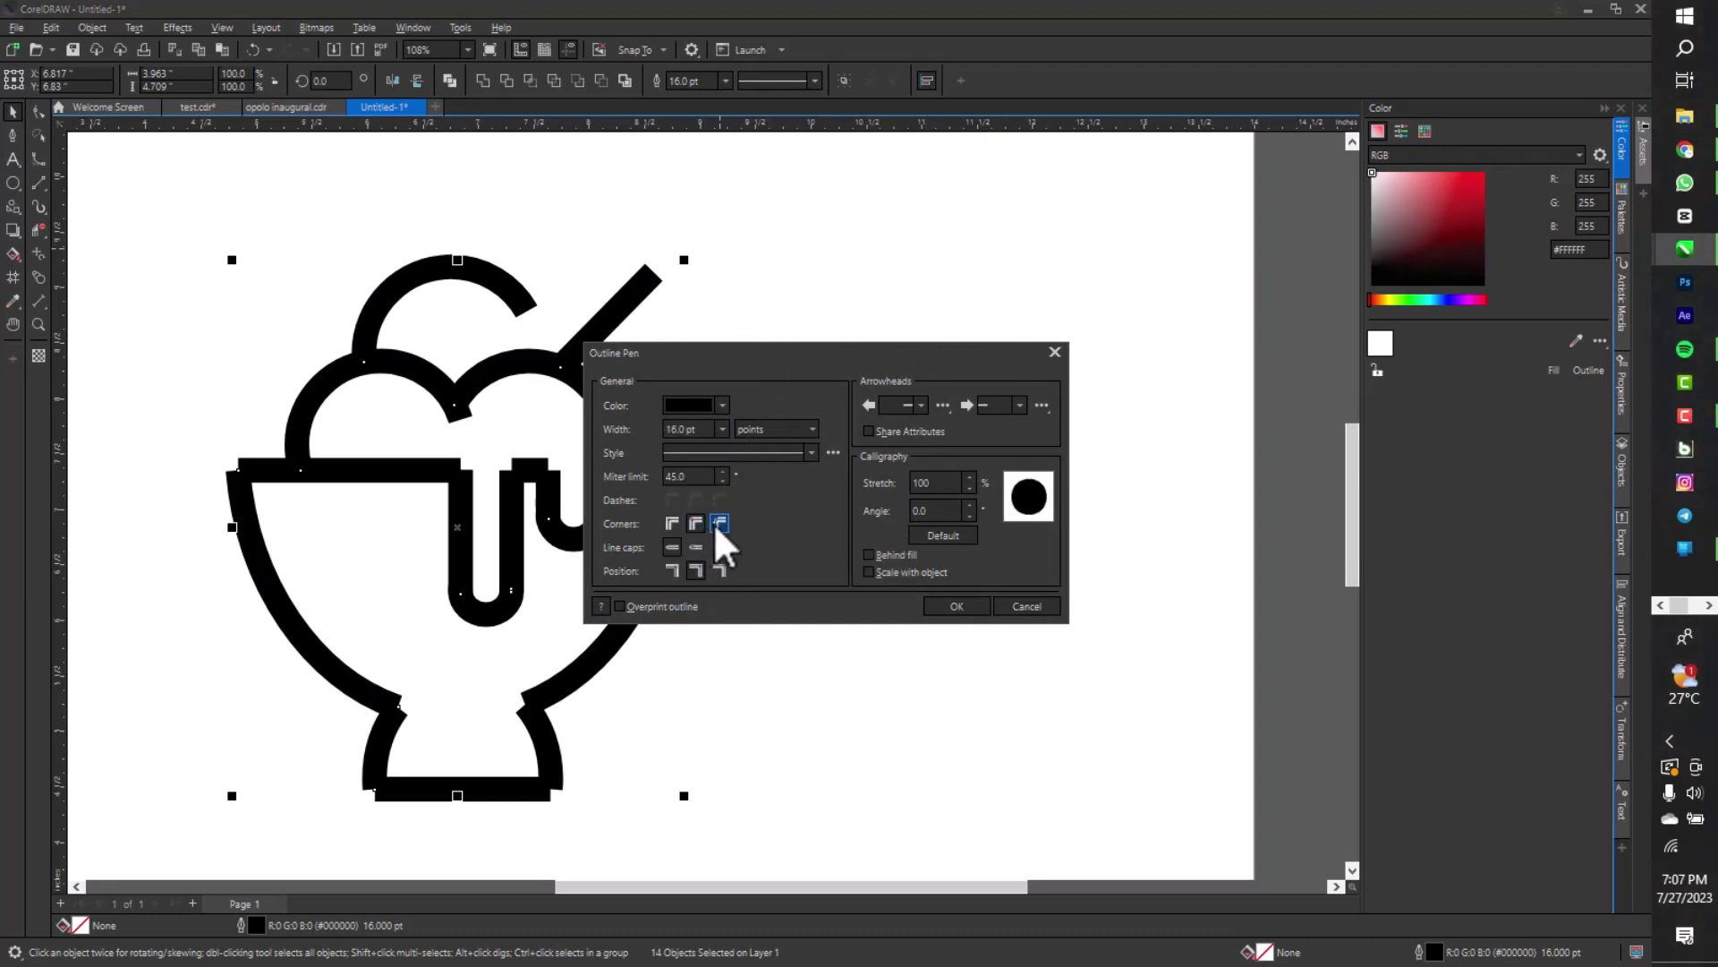
{"action": "left_click", "coordinate": [719, 524]}
{"action": "left_click", "coordinate": [720, 547]}
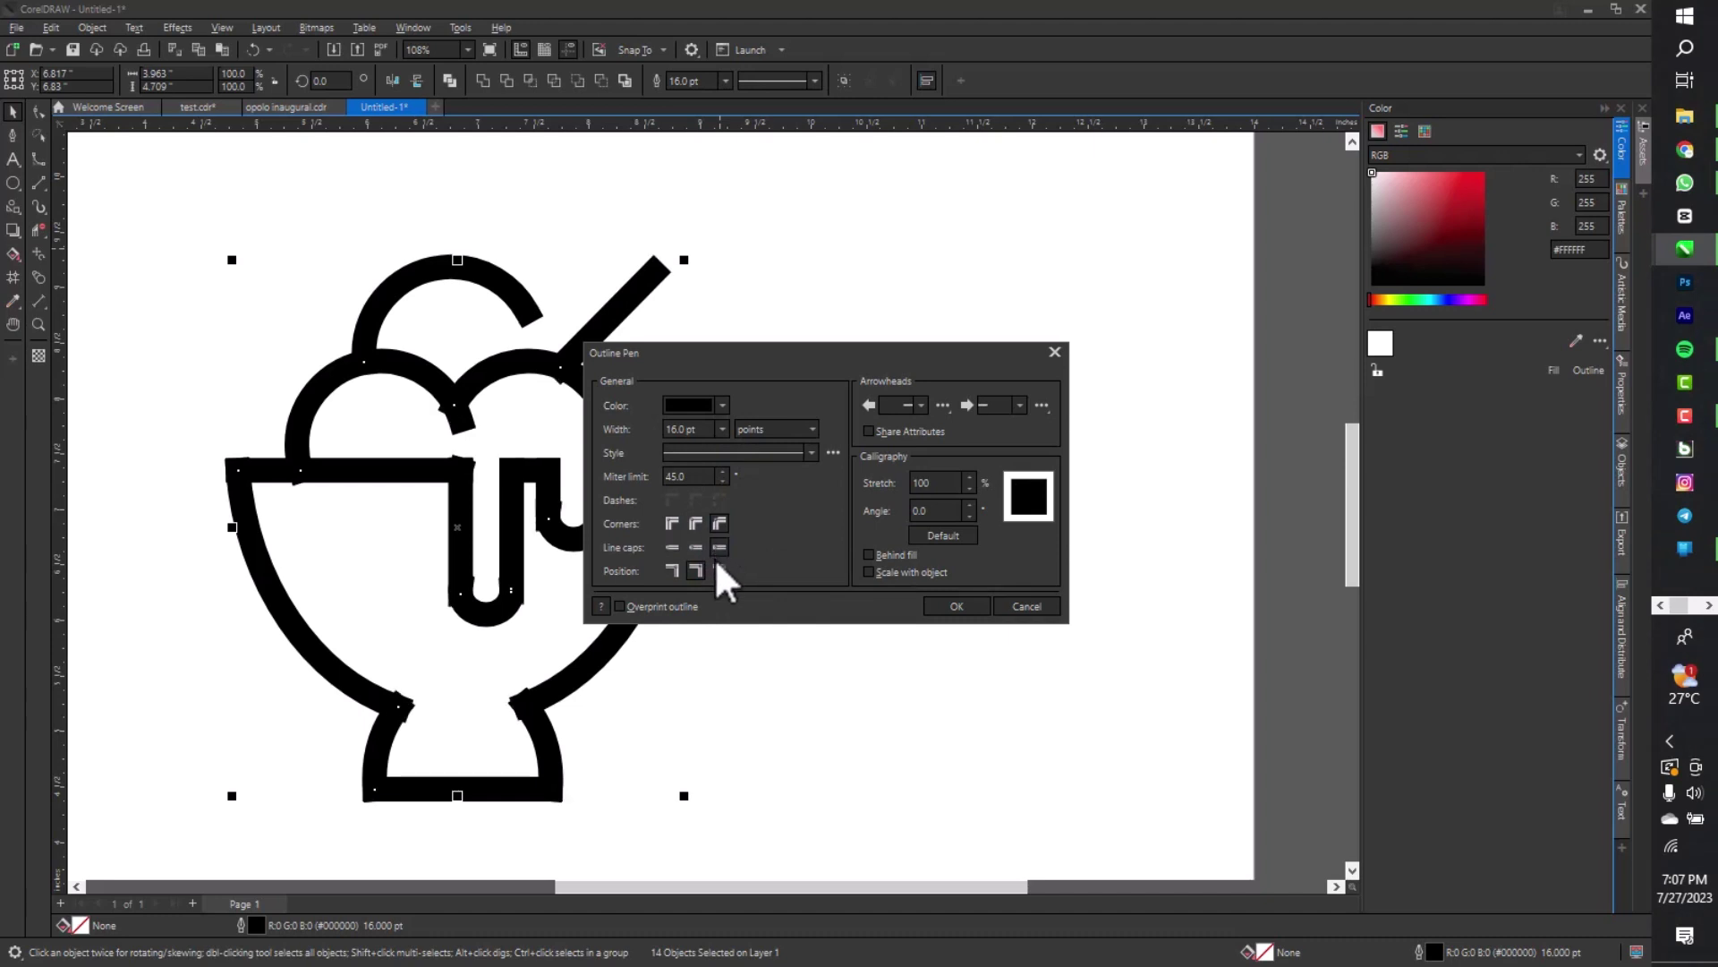
{"action": "left_click", "coordinate": [717, 562]}
{"action": "left_click", "coordinate": [696, 546]}
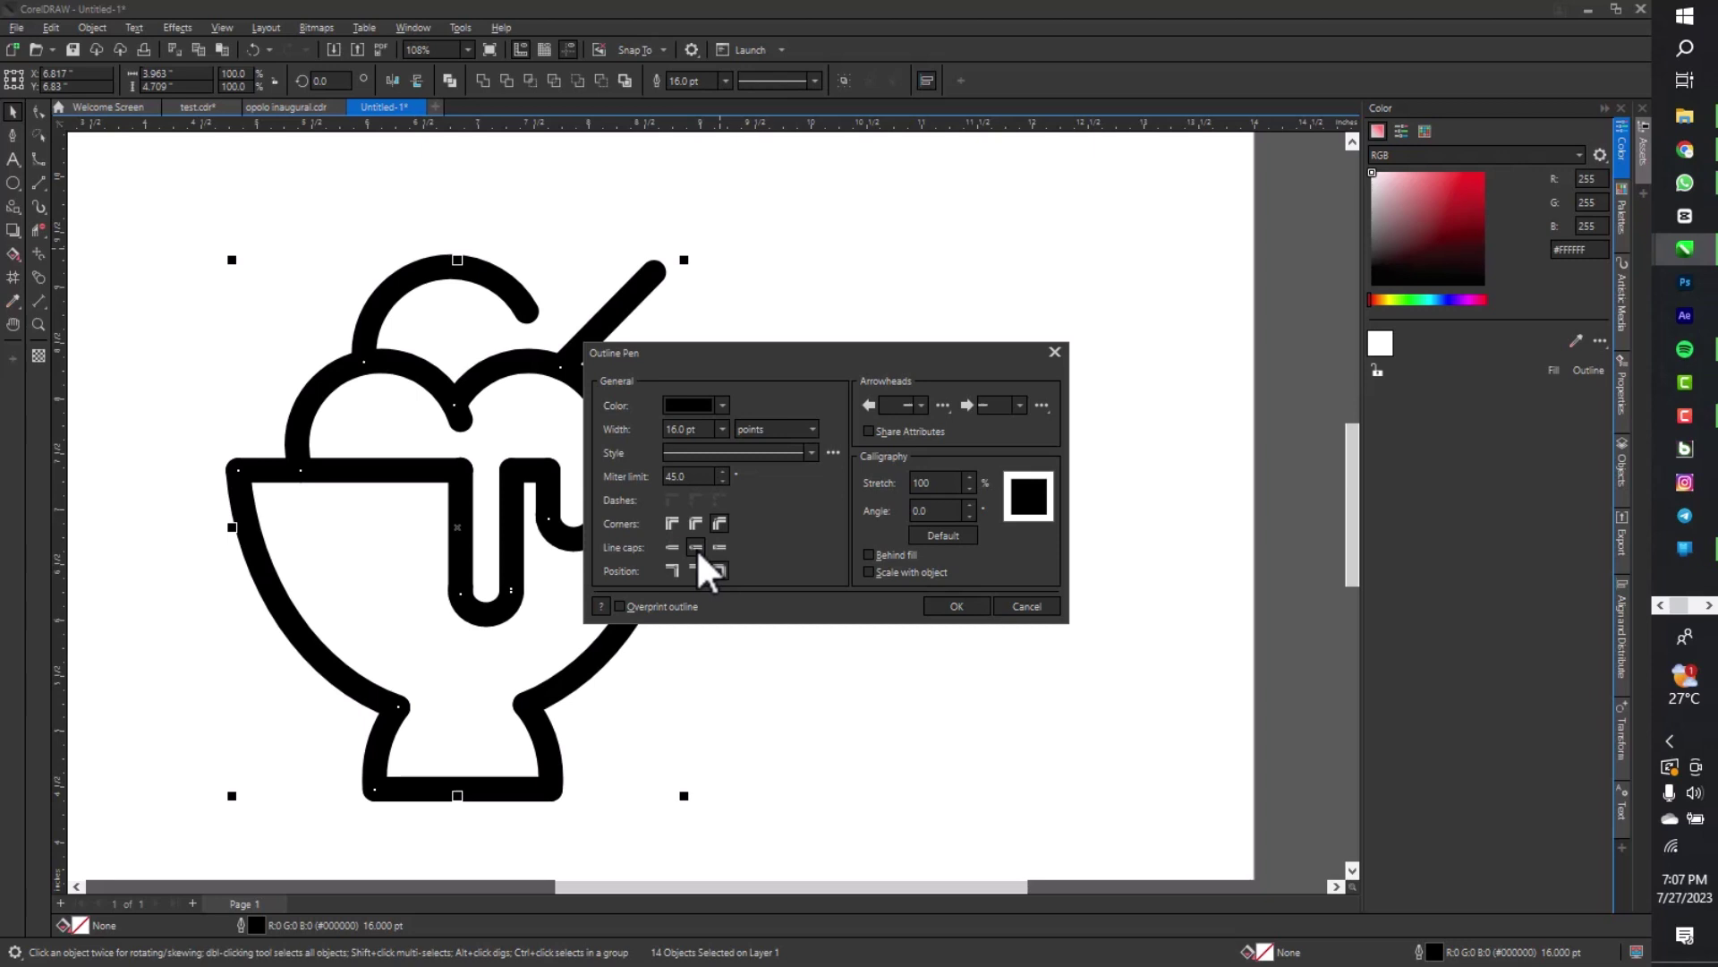
{"action": "left_click", "coordinate": [697, 522]}
{"action": "left_click", "coordinate": [717, 525]}
{"action": "left_click", "coordinate": [696, 525]}
Settle on rounded corners and round line caps, and apply with OK
{"action": "left_click", "coordinate": [705, 573]}
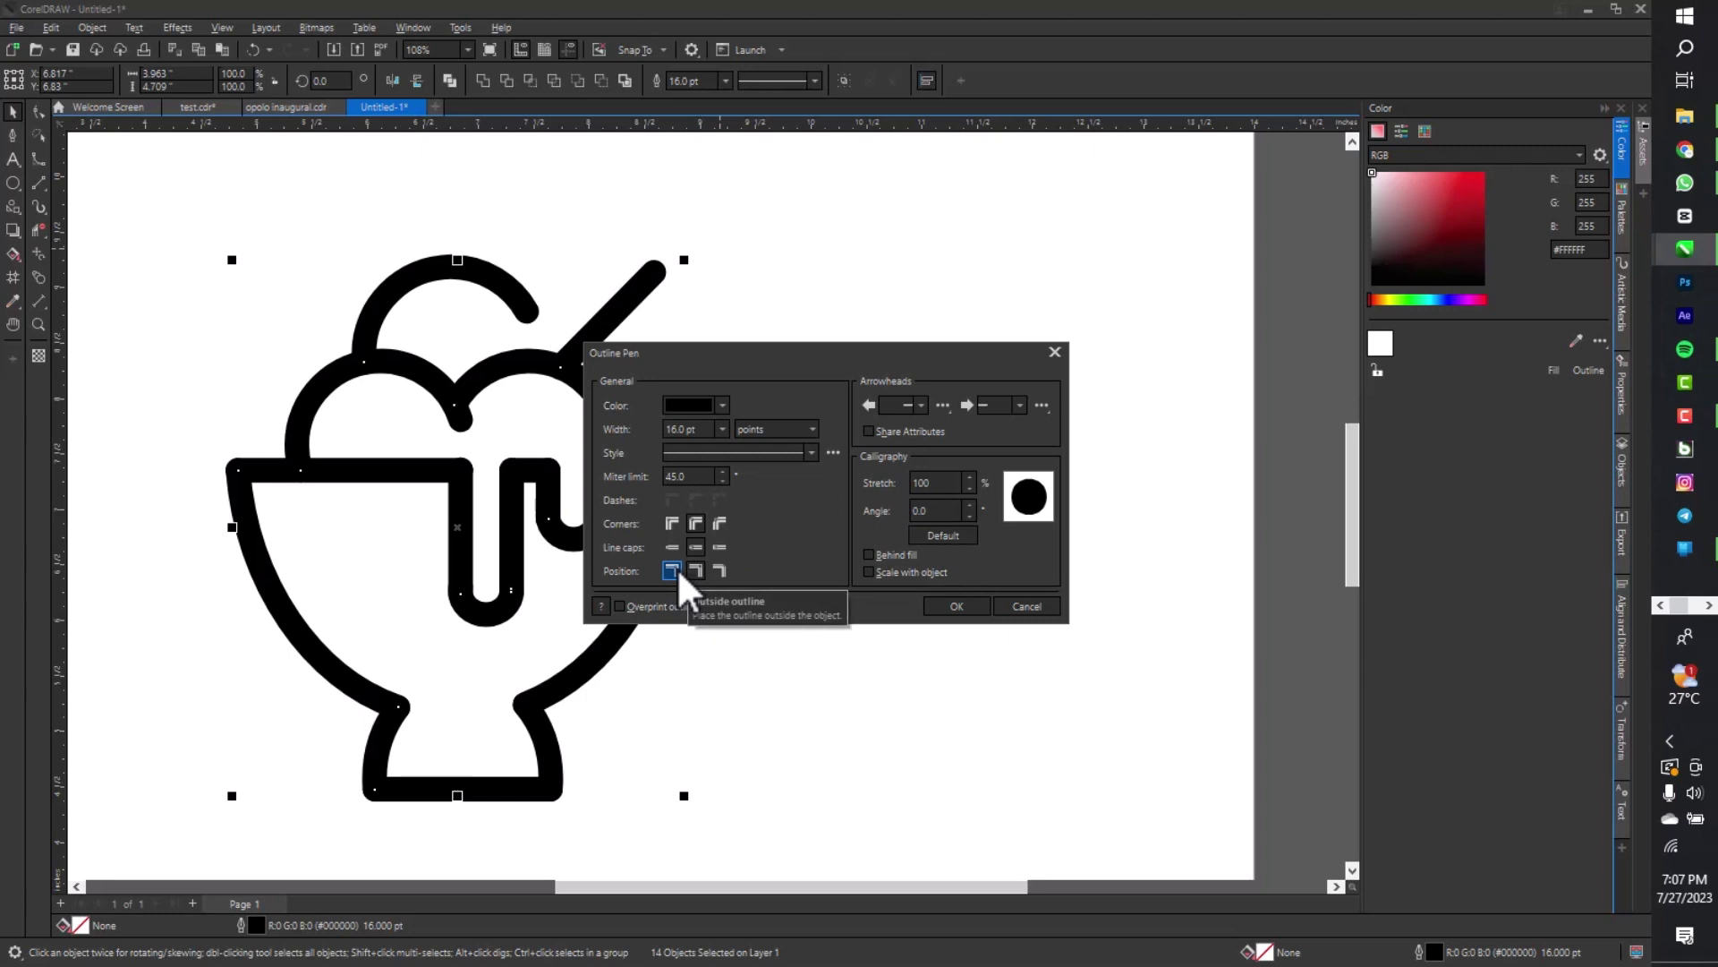
{"action": "left_click", "coordinate": [718, 570]}
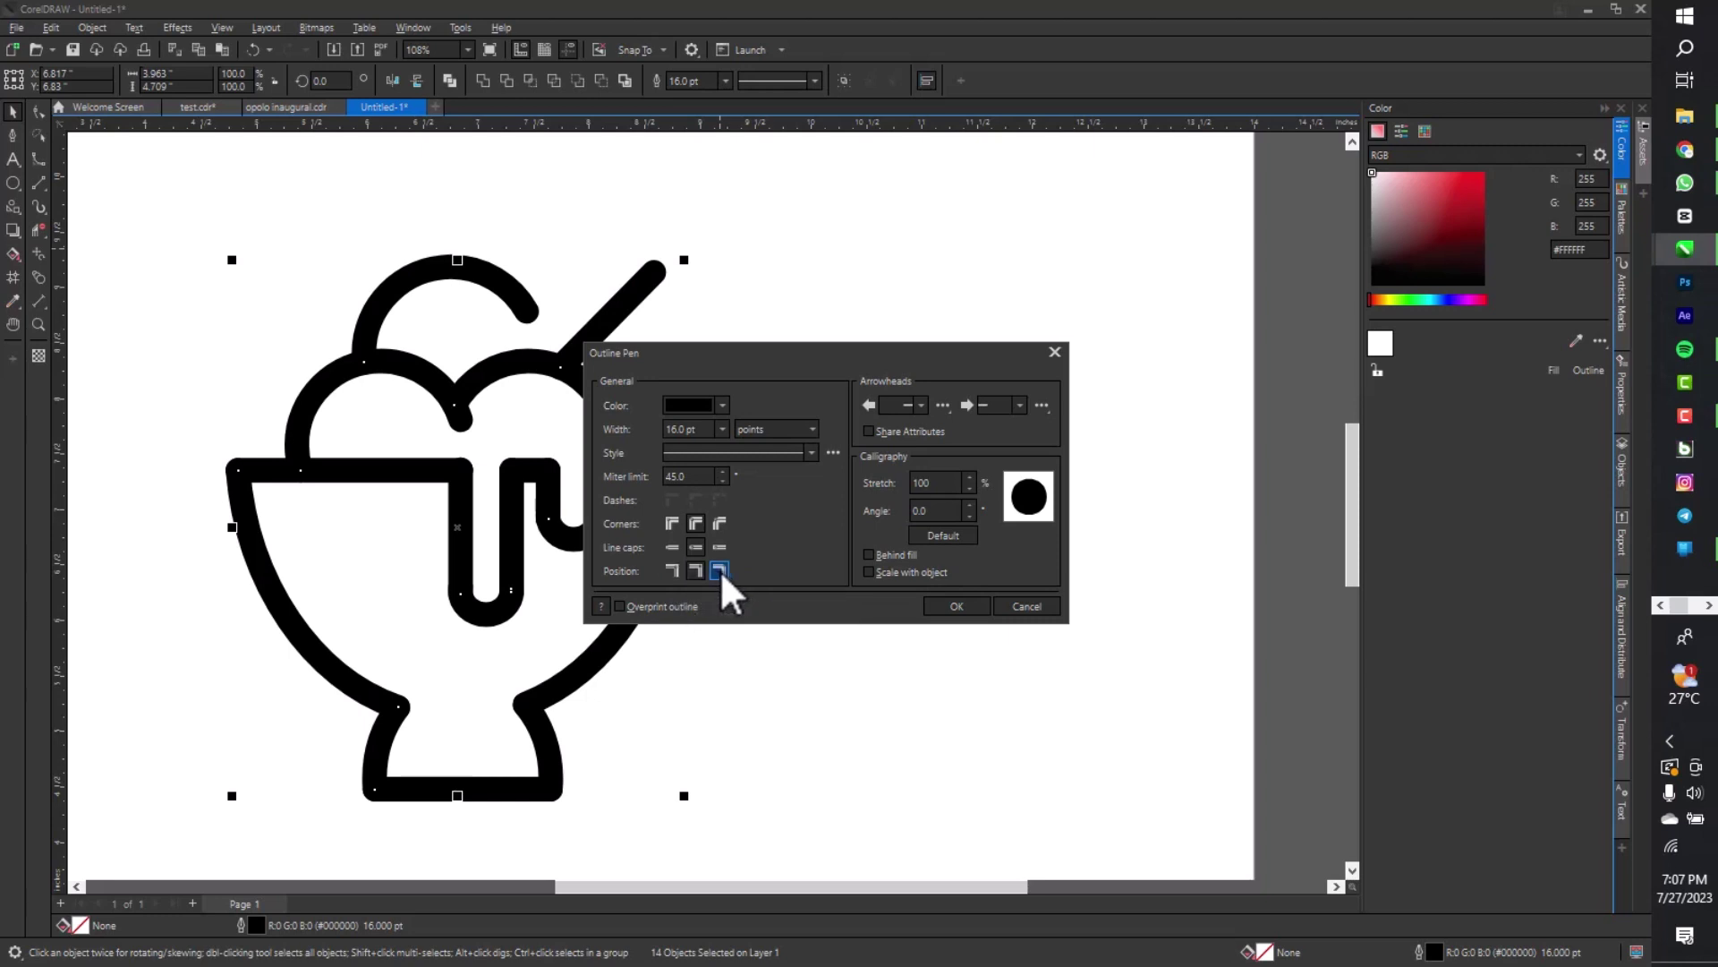
{"action": "left_click", "coordinate": [719, 547]}
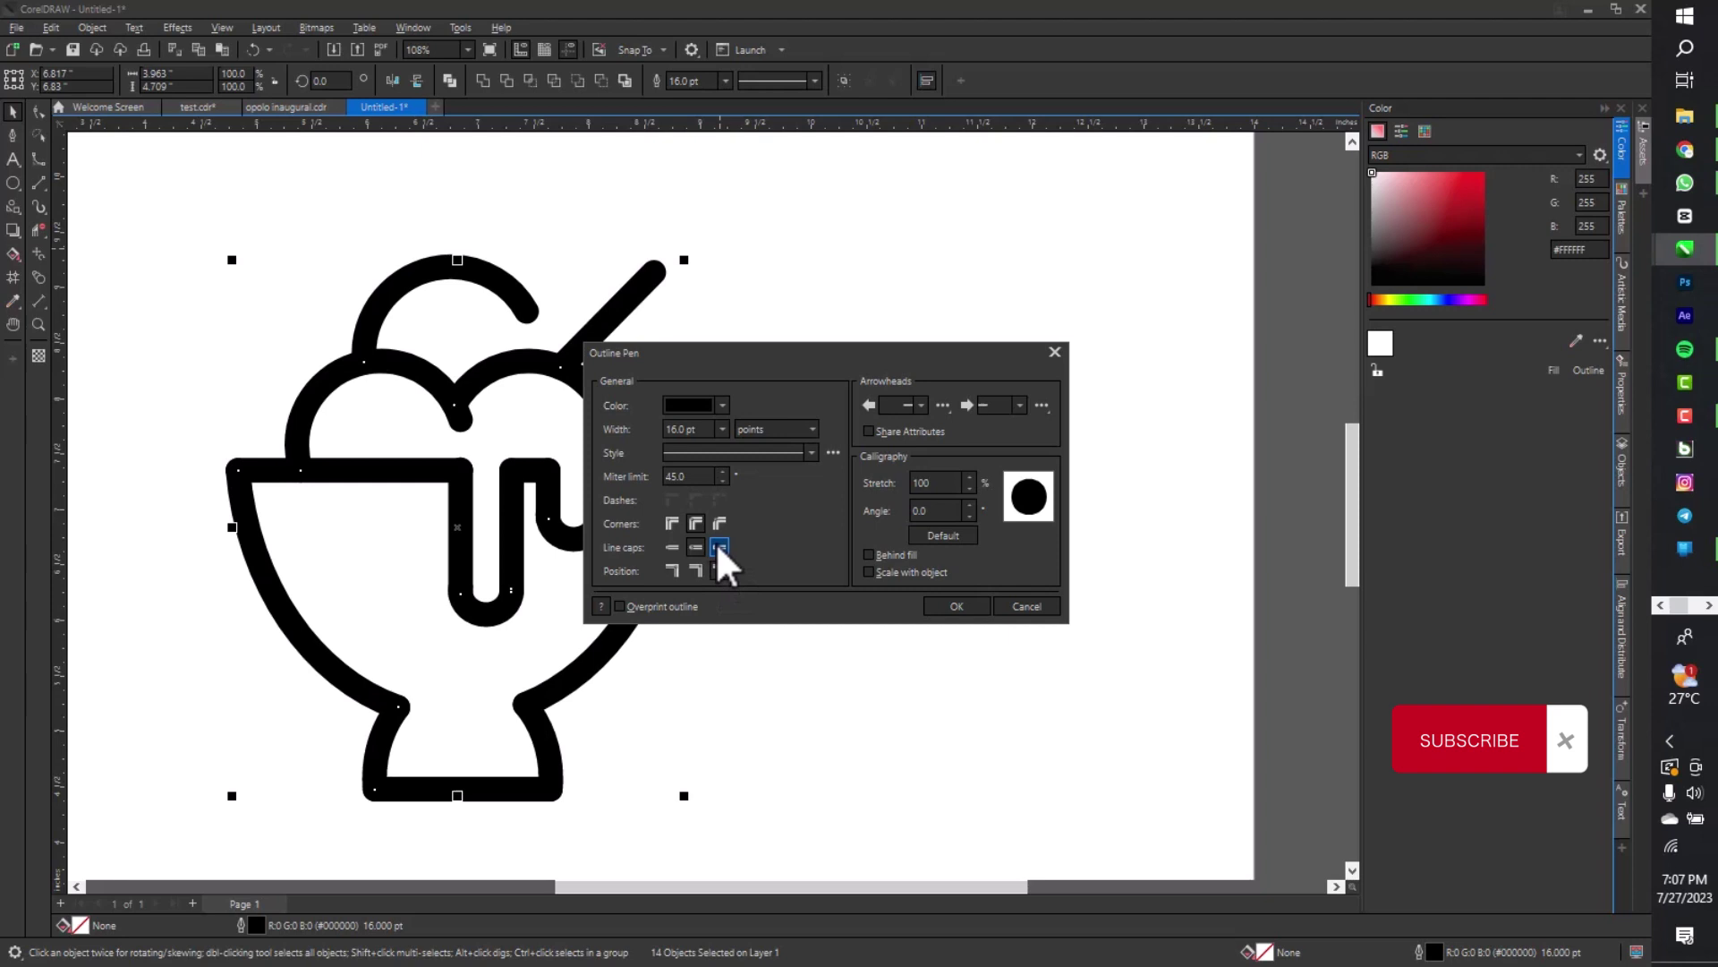
{"action": "left_click", "coordinate": [719, 523]}
{"action": "left_click", "coordinate": [695, 546]}
{"action": "left_click", "coordinate": [720, 547]}
{"action": "left_click", "coordinate": [698, 547]}
{"action": "left_click", "coordinate": [704, 533]}
{"action": "left_click", "coordinate": [699, 535]}
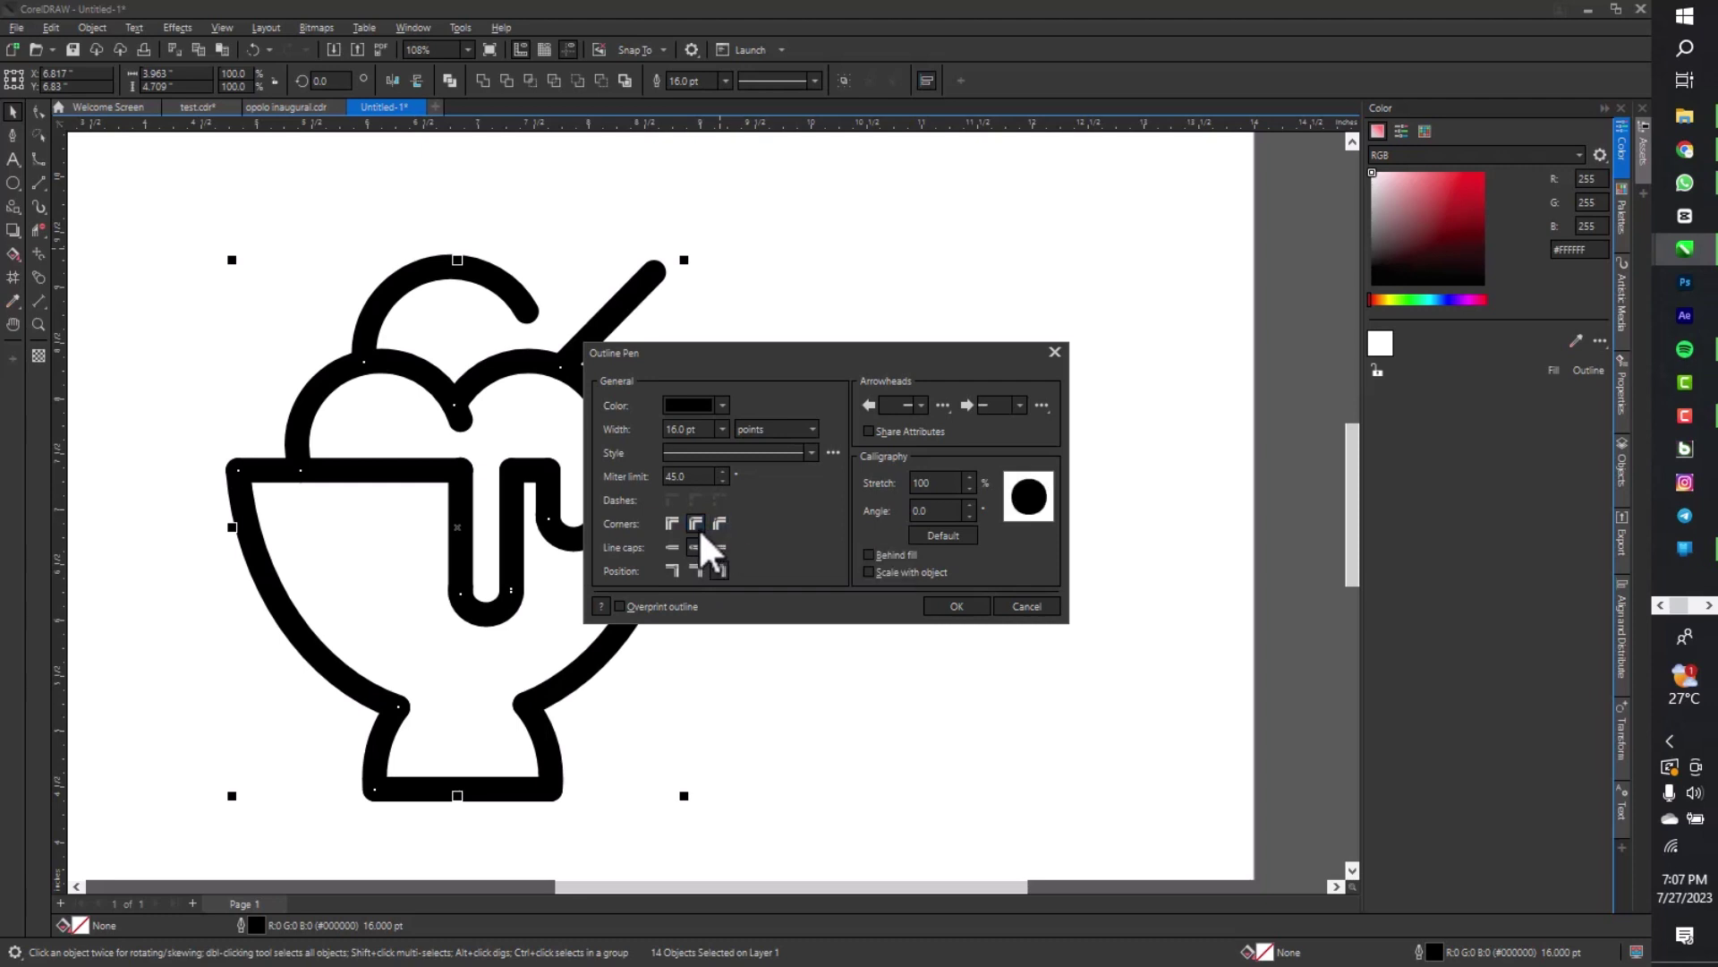
{"action": "left_click", "coordinate": [956, 606]}
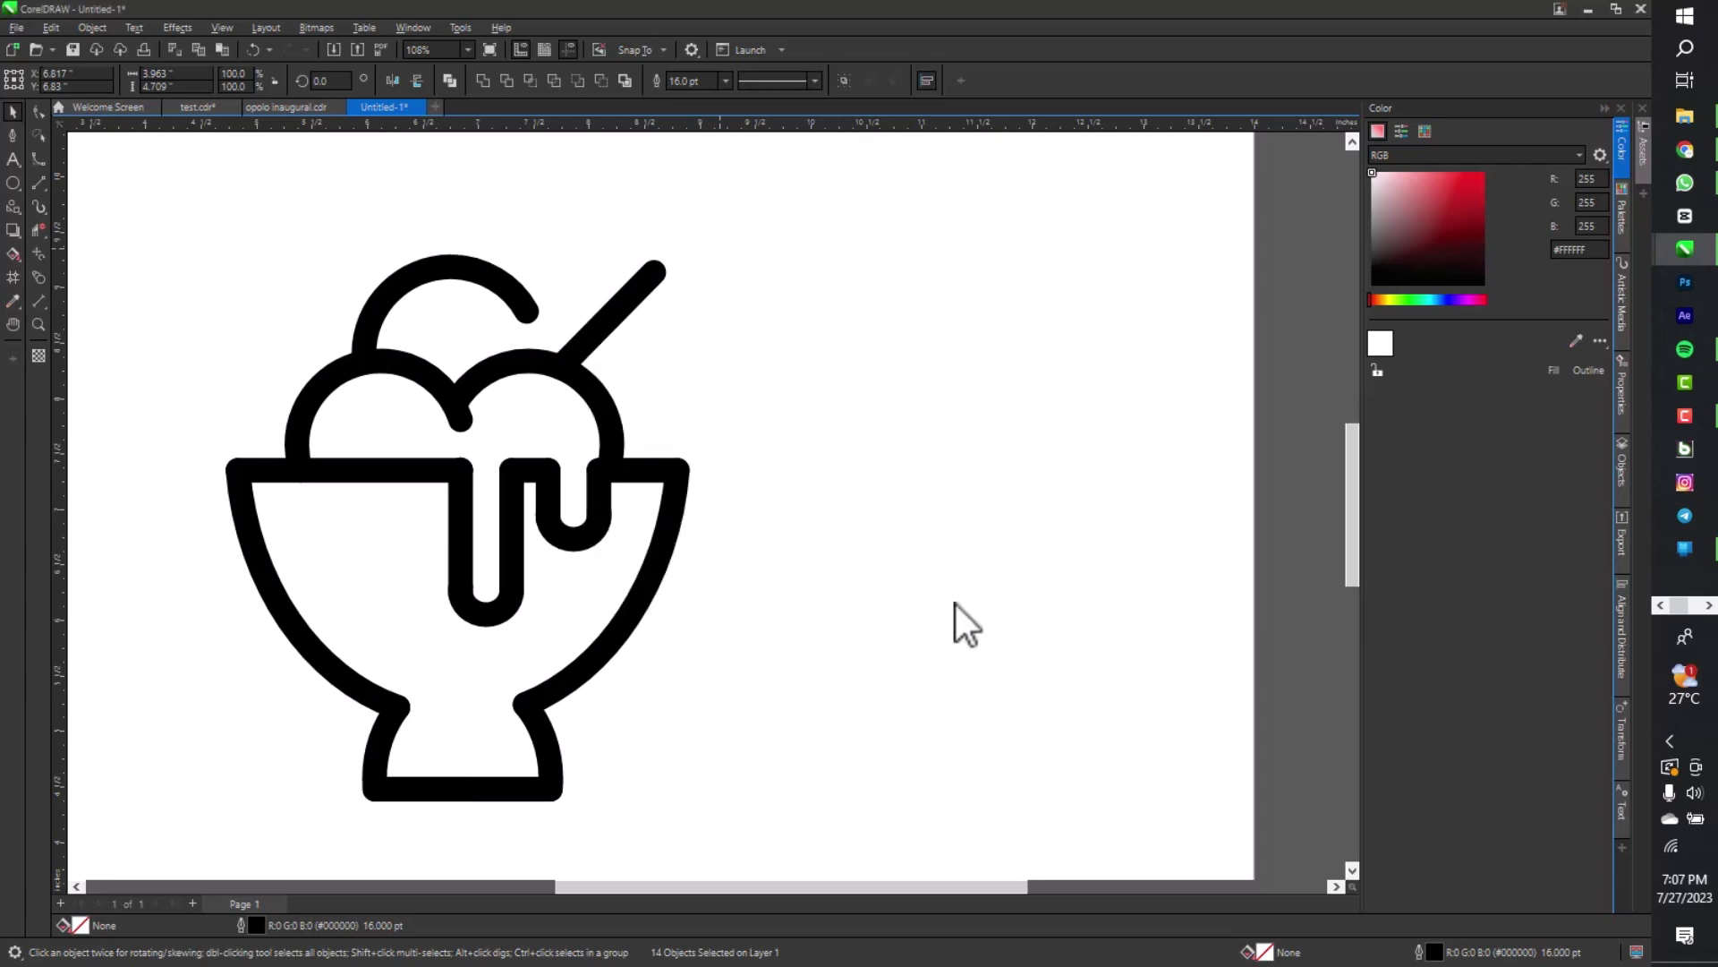
Thin the ice-cream drawing's outline width to 10.0 pt
{"action": "scroll", "coordinate": [589, 457], "scroll_direction": "down", "scroll_amount": 2}
{"action": "scroll", "coordinate": [586, 455], "scroll_direction": "down", "scroll_amount": 2}
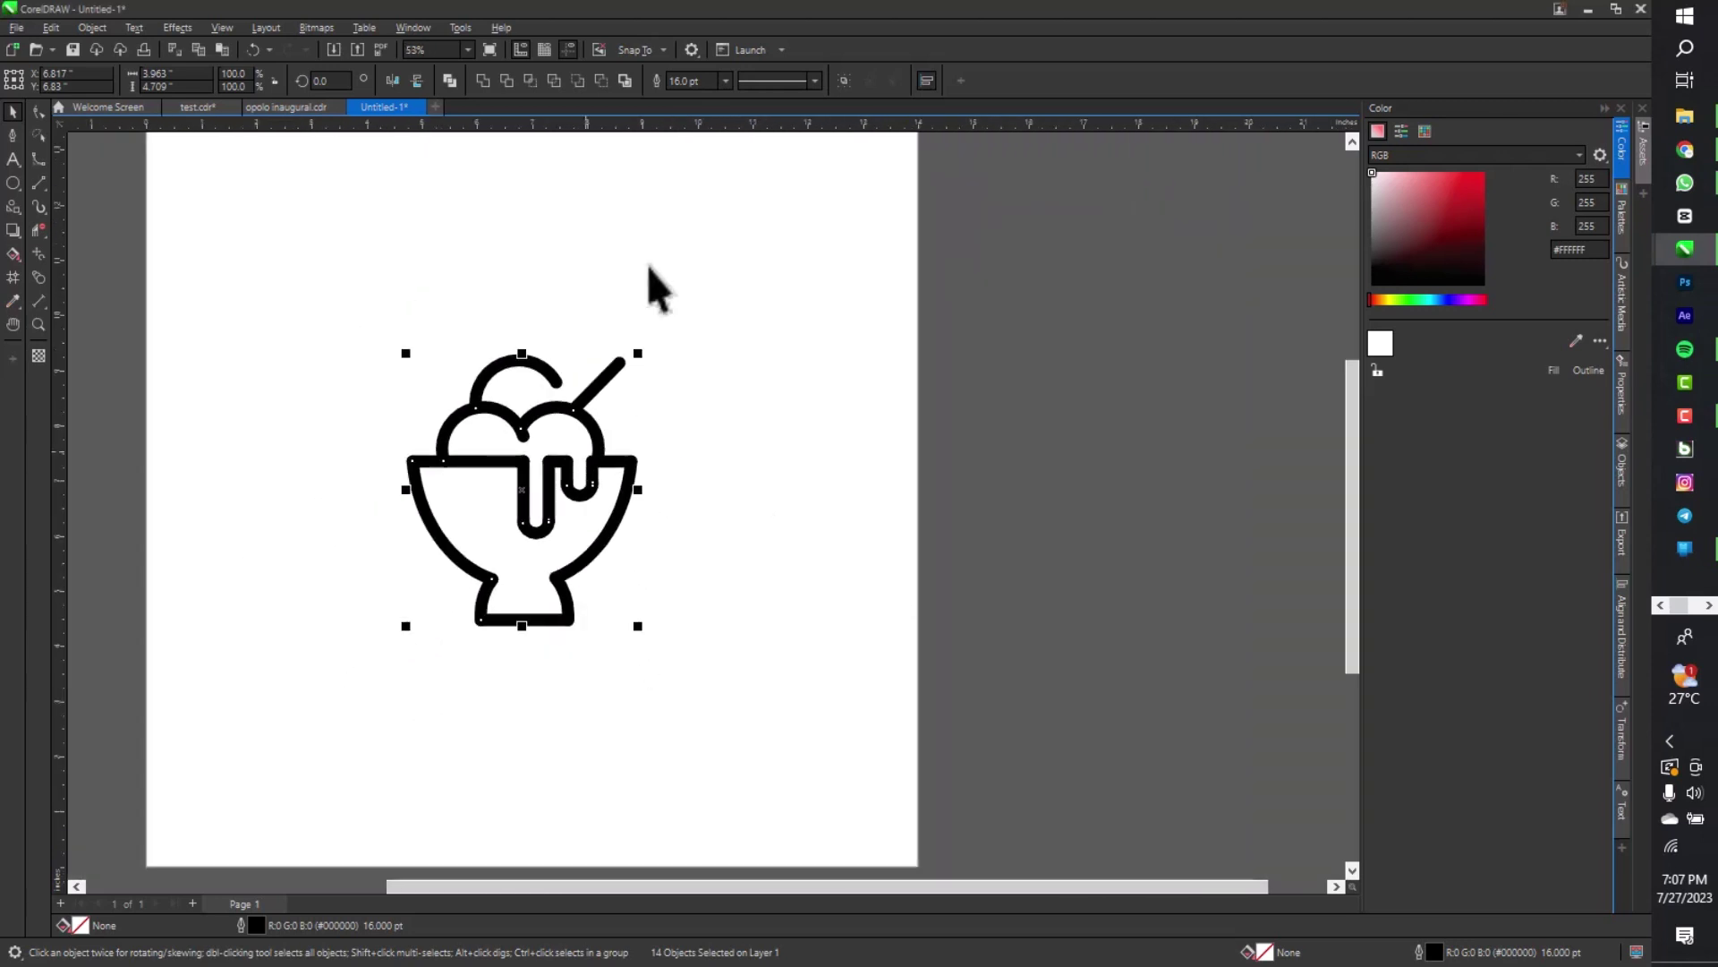
{"action": "left_click", "coordinate": [727, 81]}
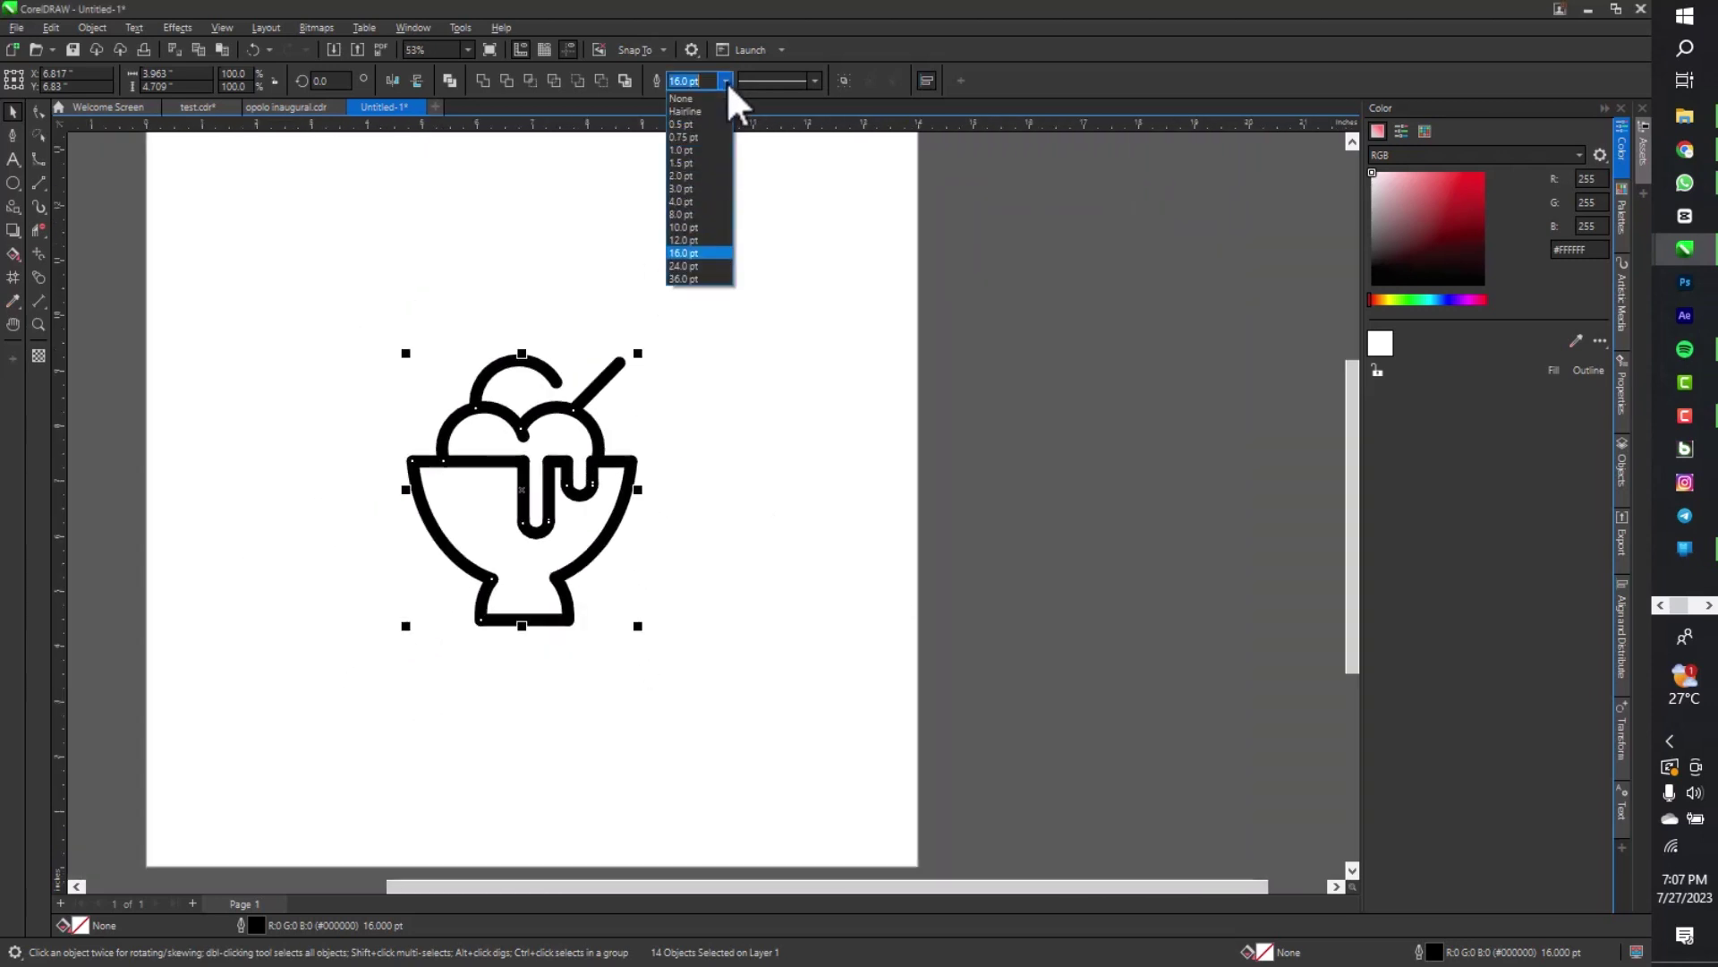
{"action": "left_click", "coordinate": [690, 227]}
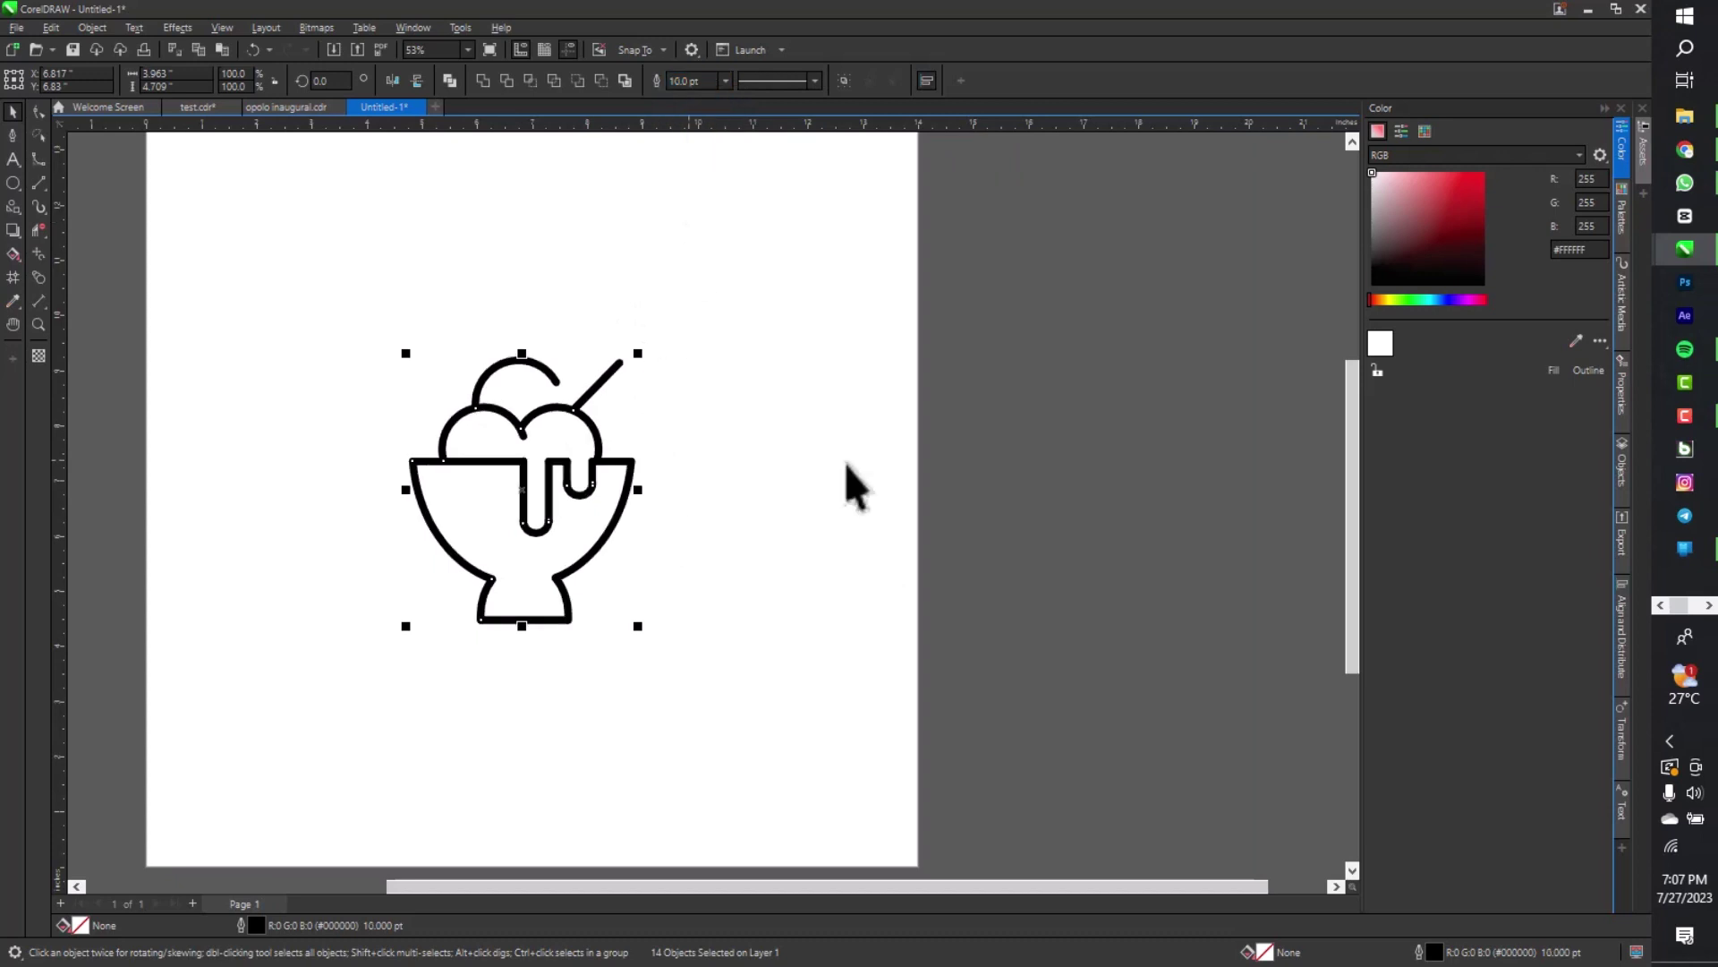
Give the whole drawing a pure red #FF0000 outline, then select everything including the sketch
{"action": "left_click", "coordinate": [999, 447]}
{"action": "mouse_move", "coordinate": [1023, 277]}
{"action": "left_mouse_down"}
{"action": "mouse_move", "coordinate": [704, 565]}
{"action": "mouse_move", "coordinate": [376, 673]}
{"action": "left_mouse_up"}
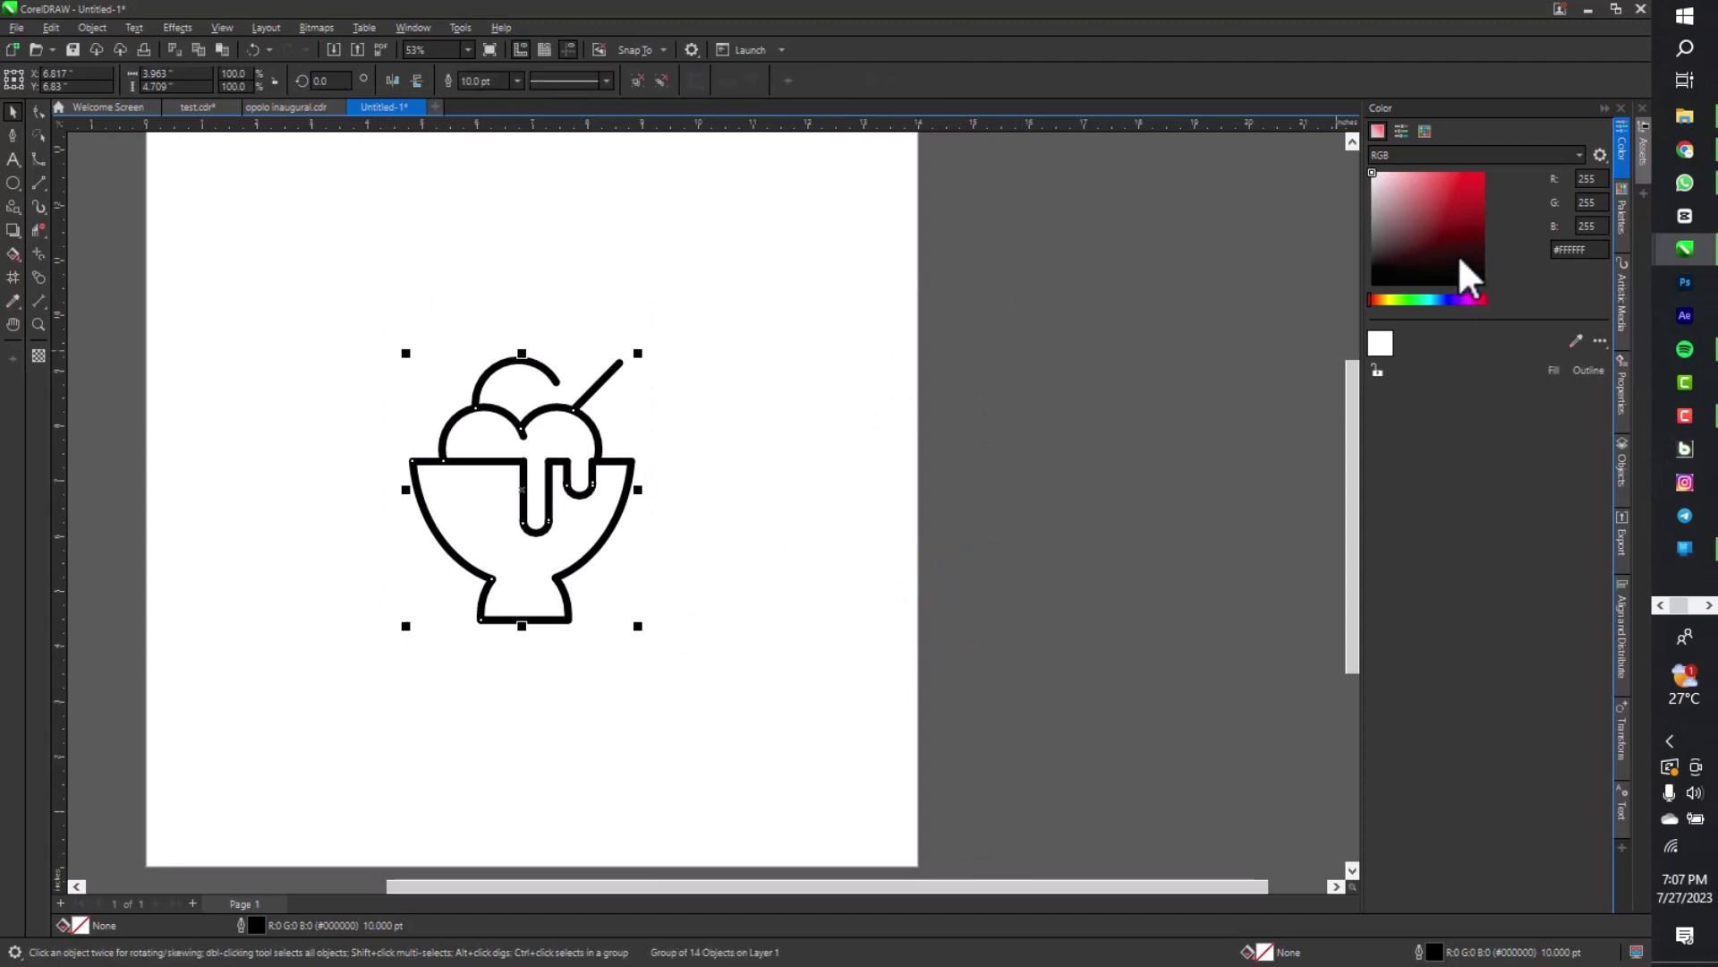
{"action": "left_click_drag", "start_coordinate": [1458, 254], "coordinate": [1486, 157]}
{"action": "left_click", "coordinate": [1590, 371]}
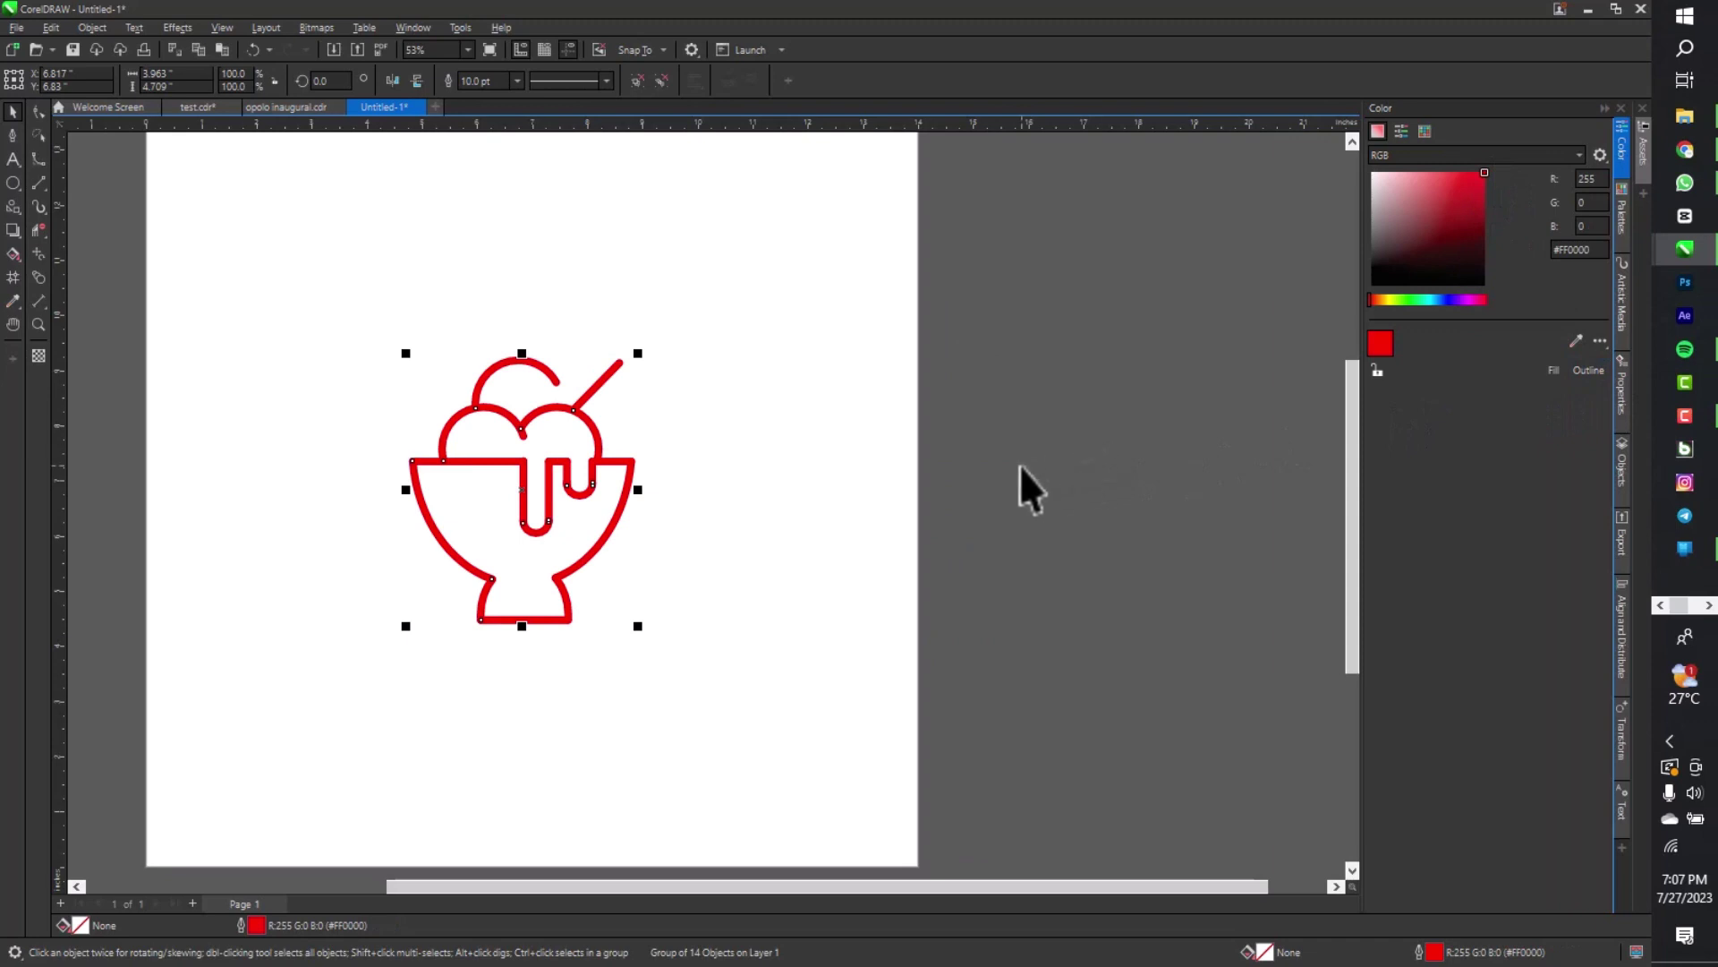
{"action": "key", "text": "ctrl+u"}
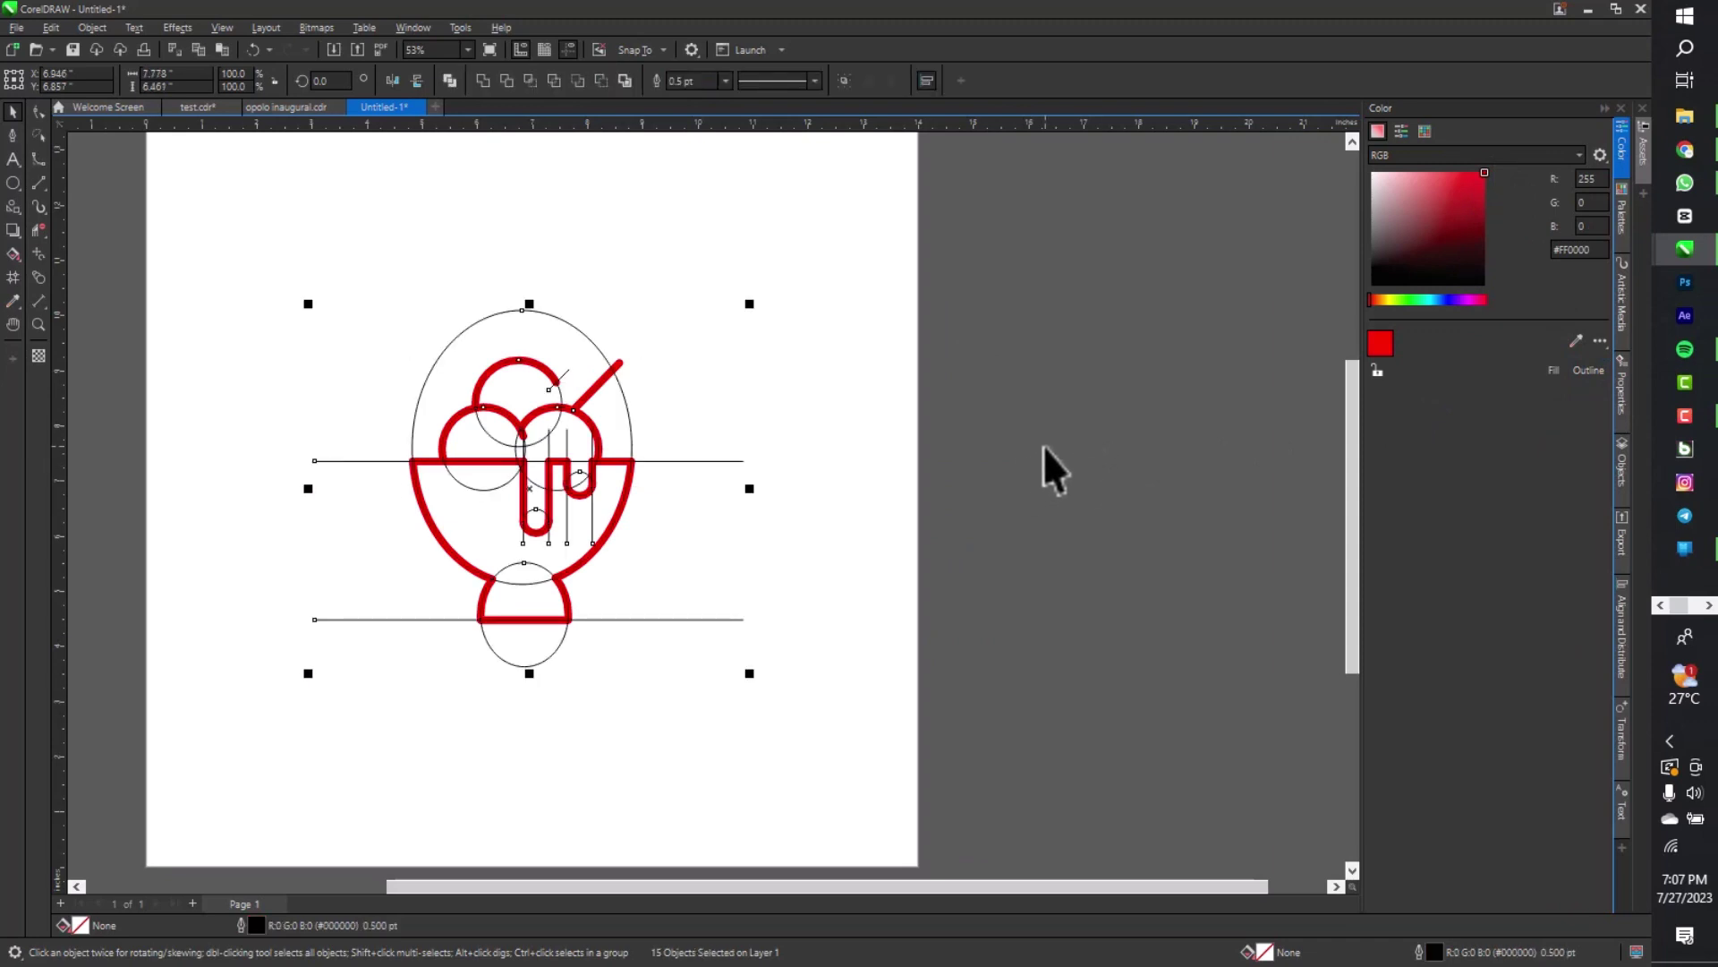
{"action": "left_click", "coordinate": [1044, 446]}
{"action": "scroll", "coordinate": [506, 455], "scroll_direction": "up", "scroll_amount": 3}
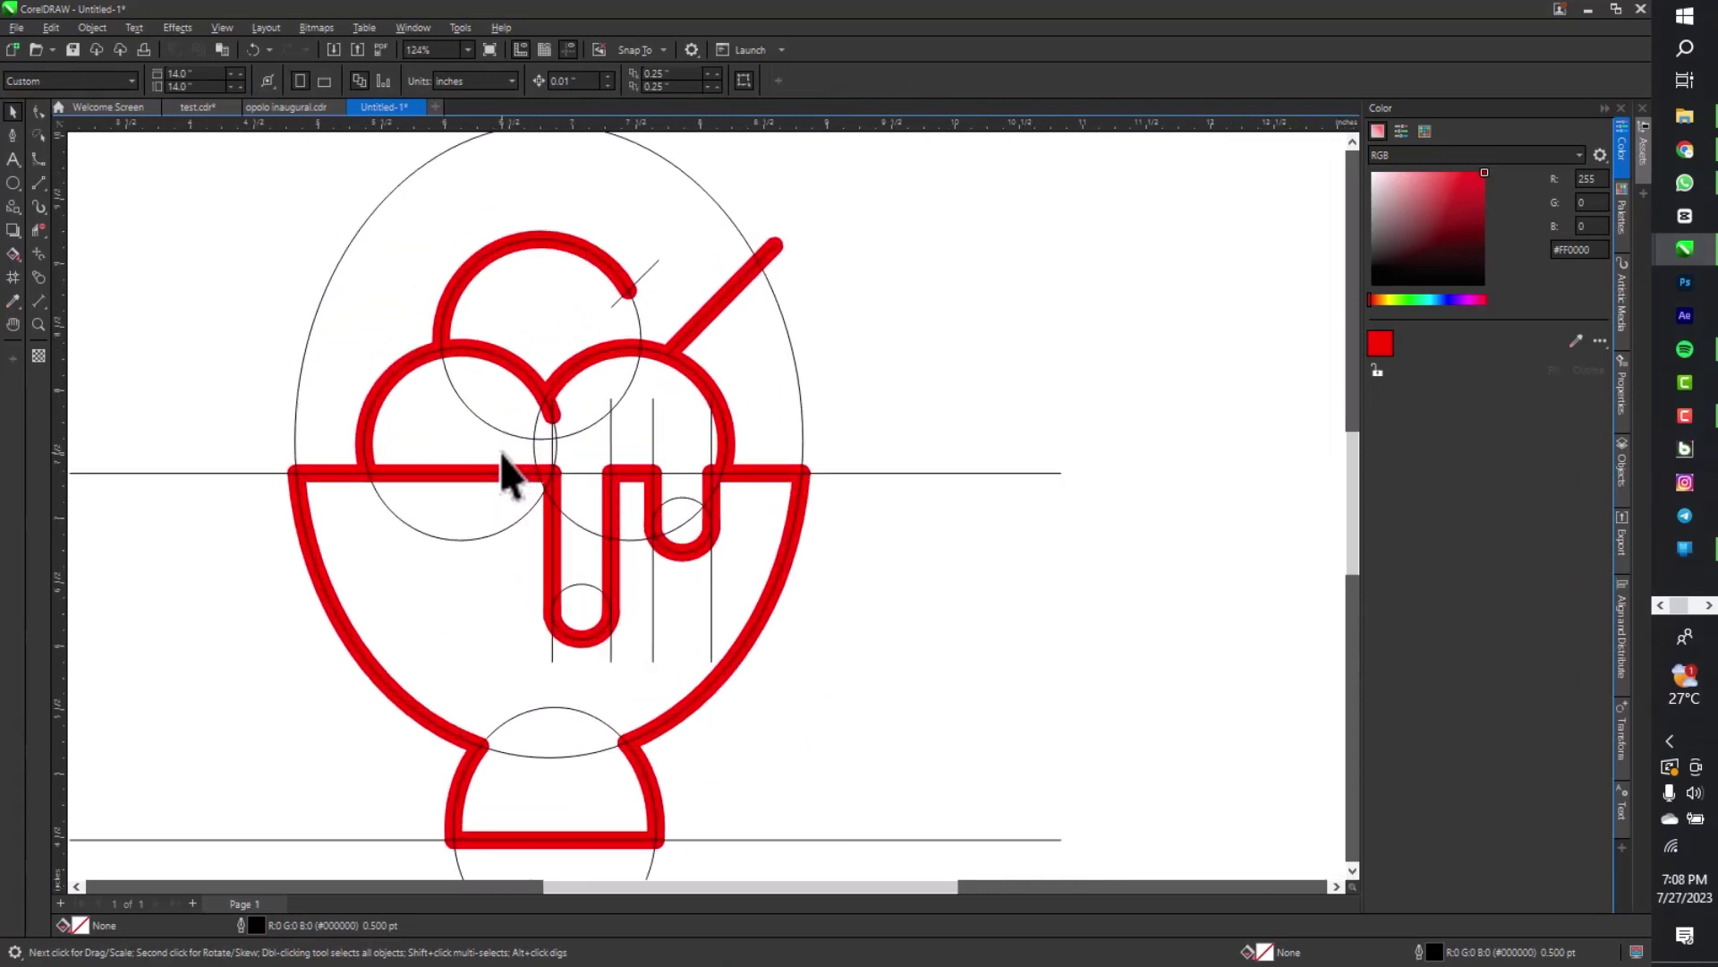
{"action": "scroll", "coordinate": [504, 464], "scroll_direction": "down", "scroll_amount": 3}
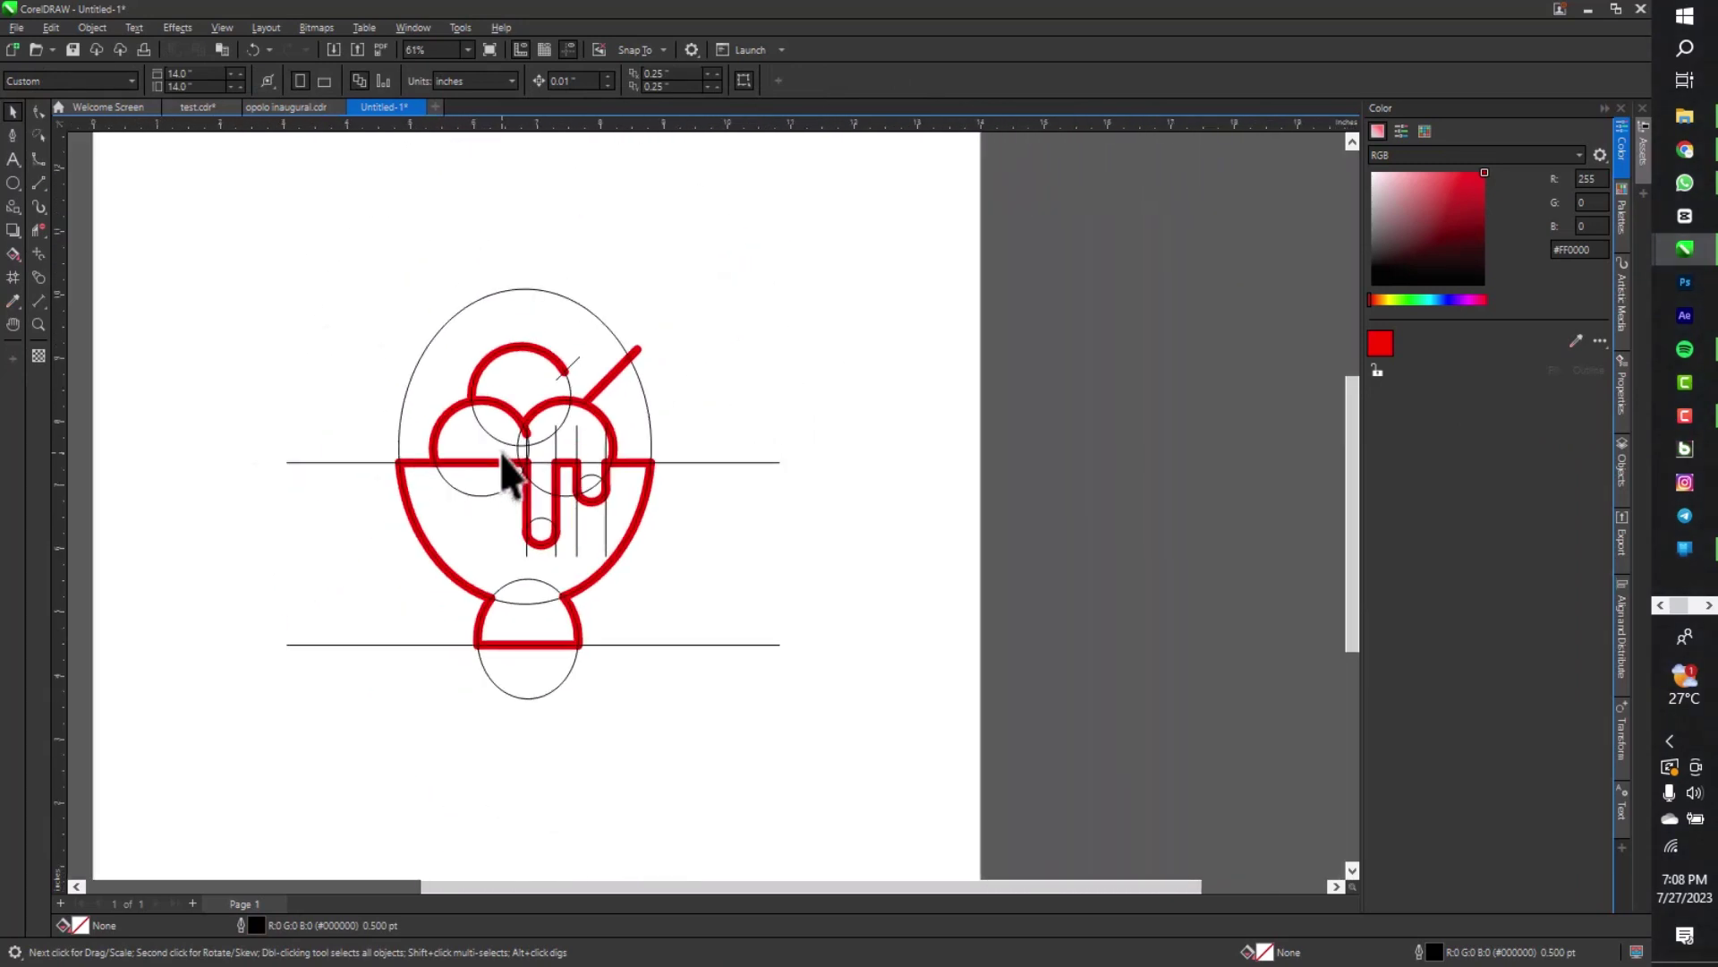
{"action": "scroll", "coordinate": [506, 470], "scroll_direction": "up", "scroll_amount": 2}
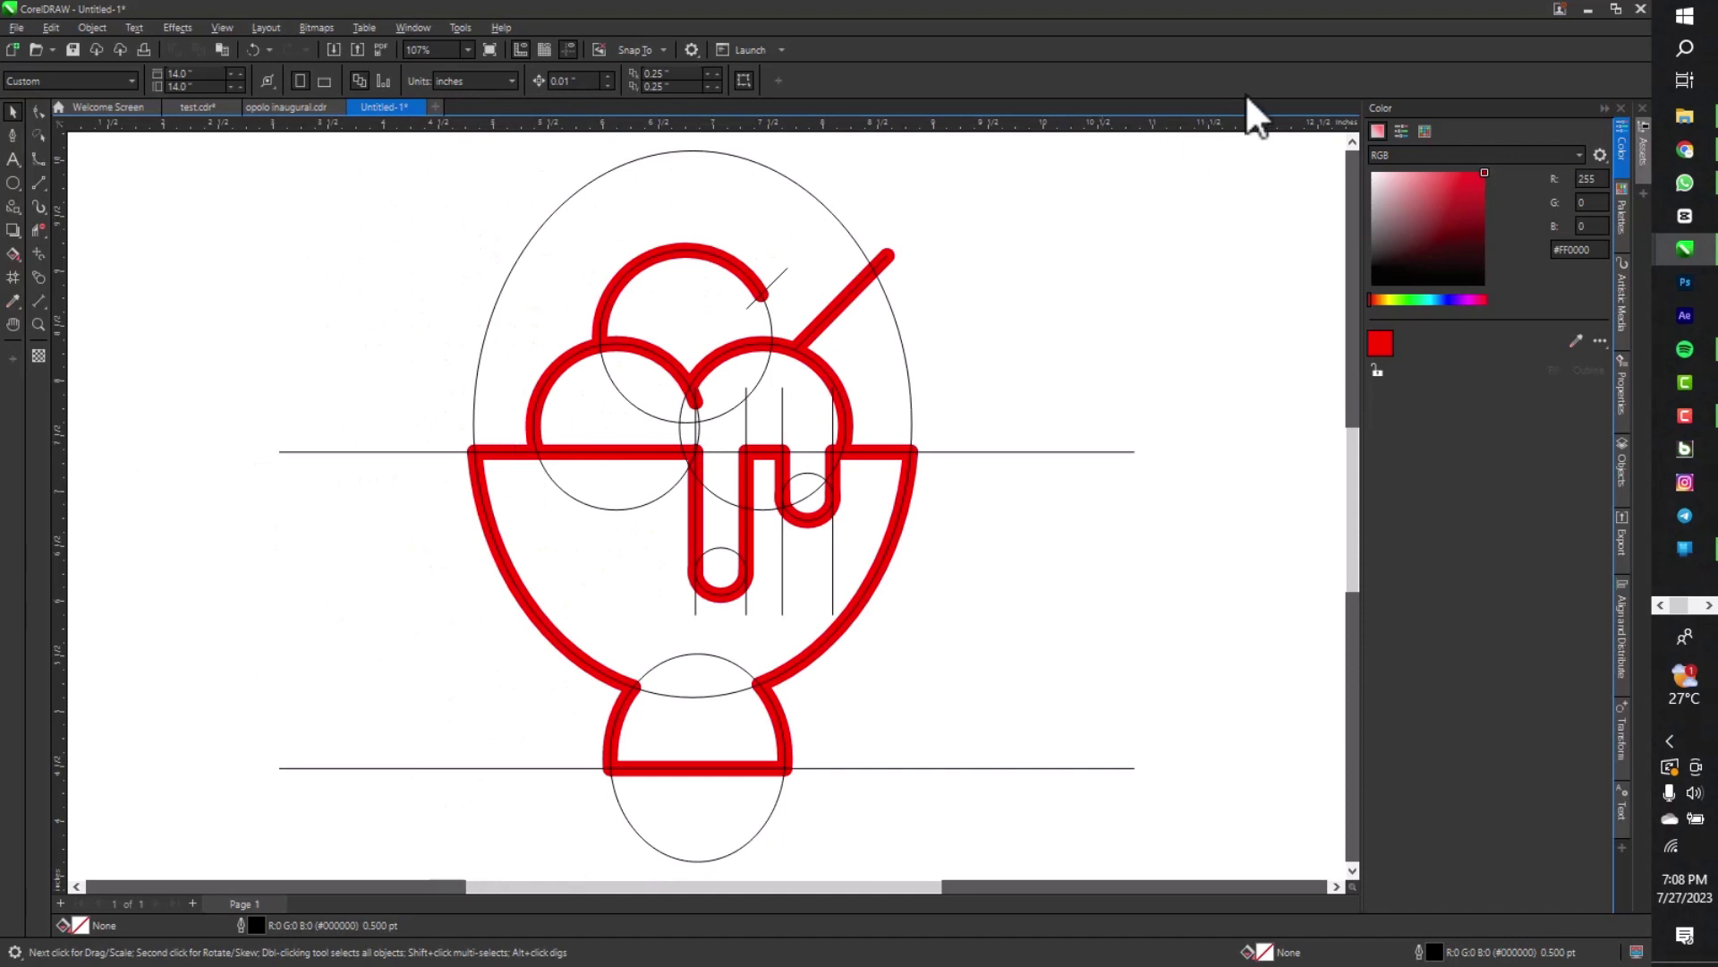